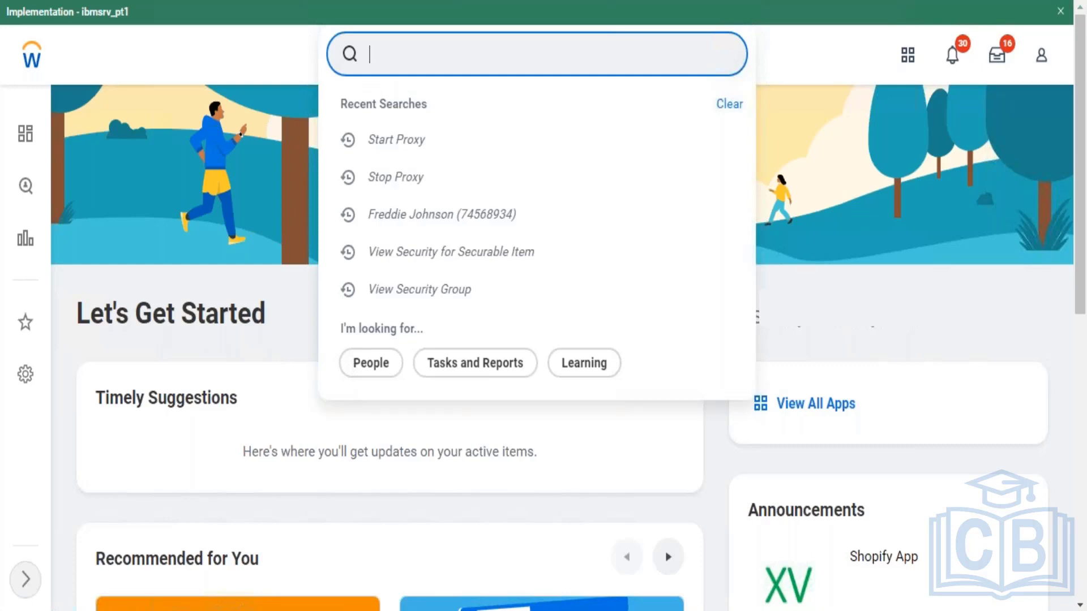
# Step: Search View Security Group for a 'learning admin' group, then abandon the lookup
pyautogui.write('view sec gro')
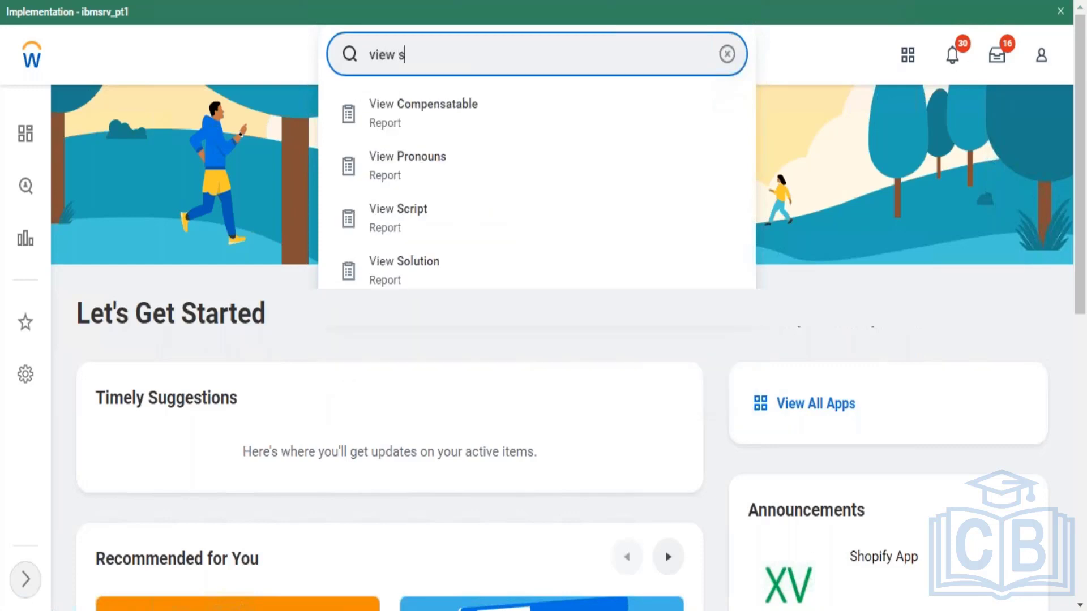
pyautogui.write('up')
pyautogui.press('Return')
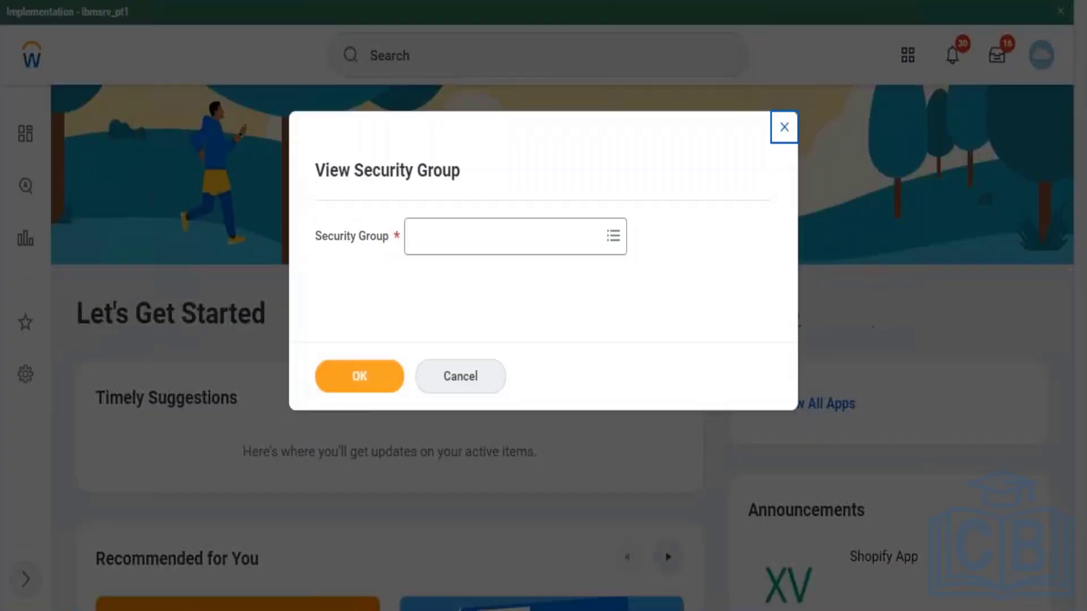
pyautogui.click(451, 236)
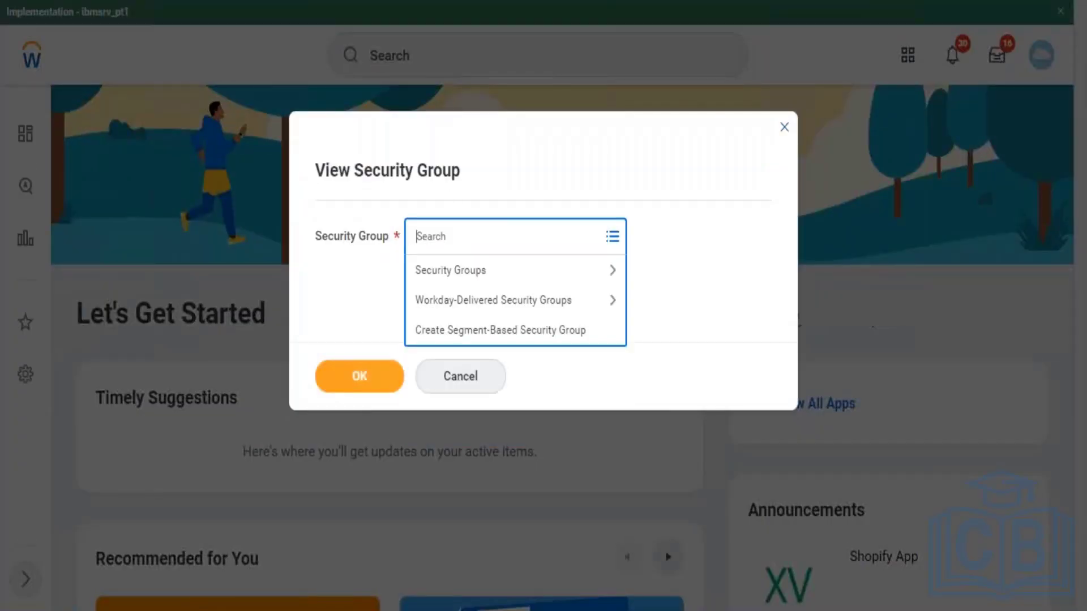
pyautogui.write('learning report')
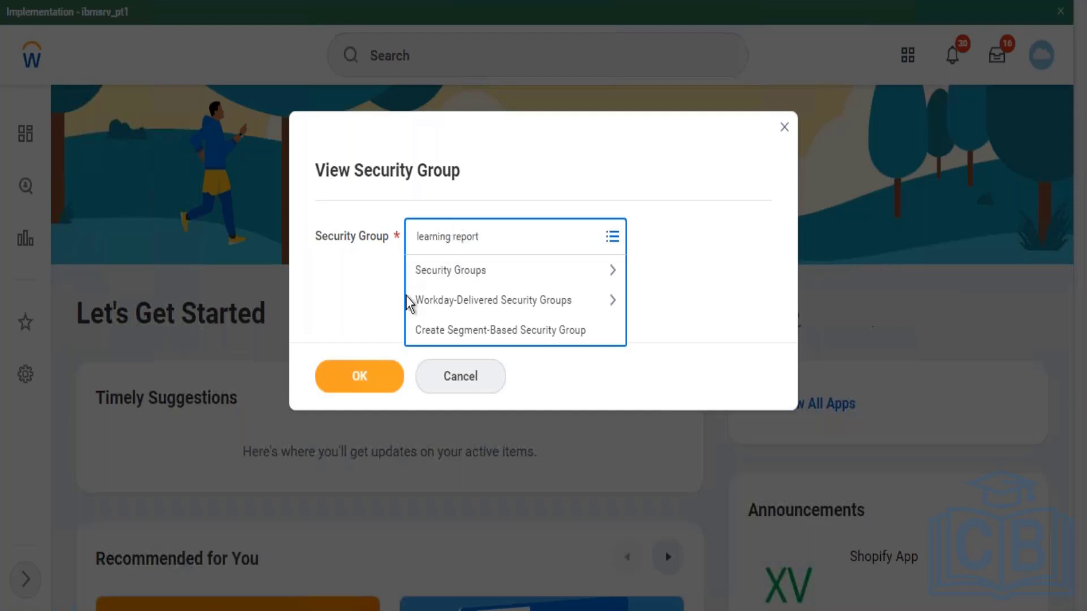
pyautogui.press('BackSpace')
pyautogui.press('BackSpace')
pyautogui.press('BackSpace')
pyautogui.press('BackSpace')
pyautogui.press('BackSpace')
pyautogui.press('BackSpace')
pyautogui.press('BackSpace')
pyautogui.write('admin')
pyautogui.press('Return')
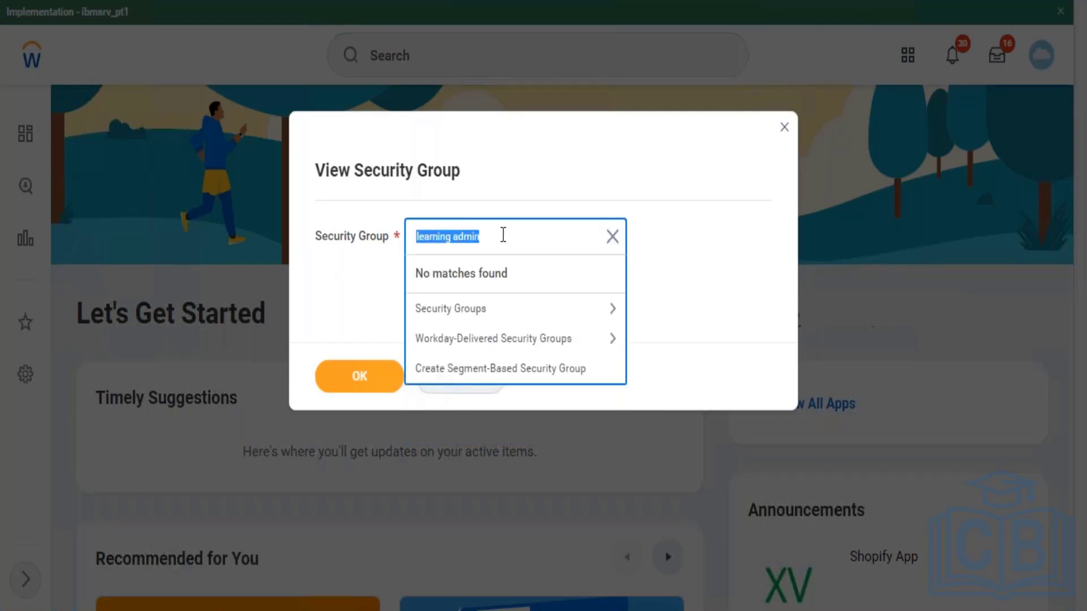
pyautogui.press('BackSpace')
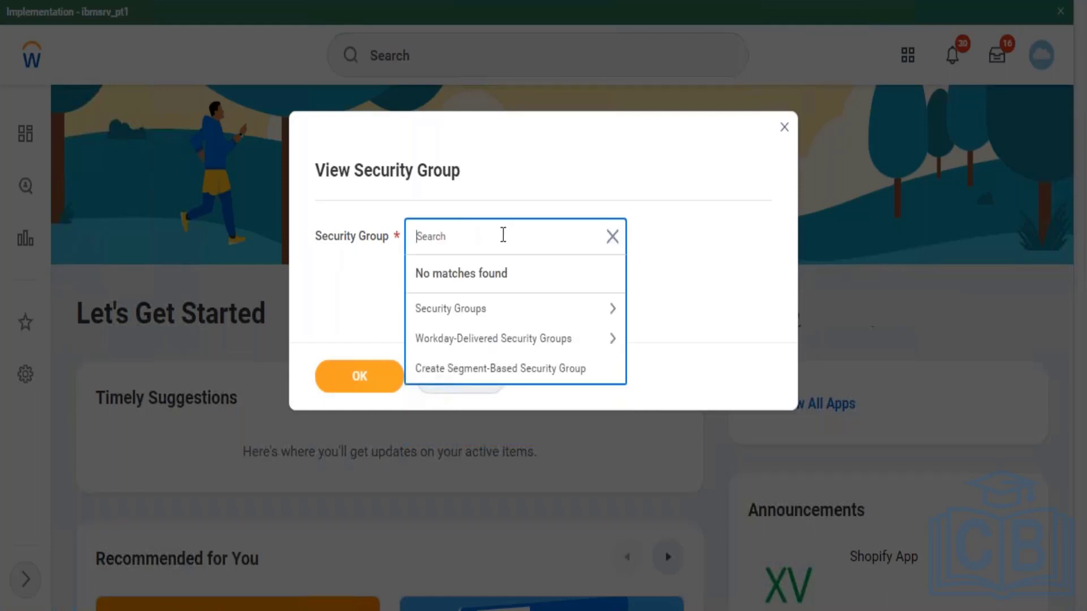
pyautogui.click(342, 281)
pyautogui.click(460, 378)
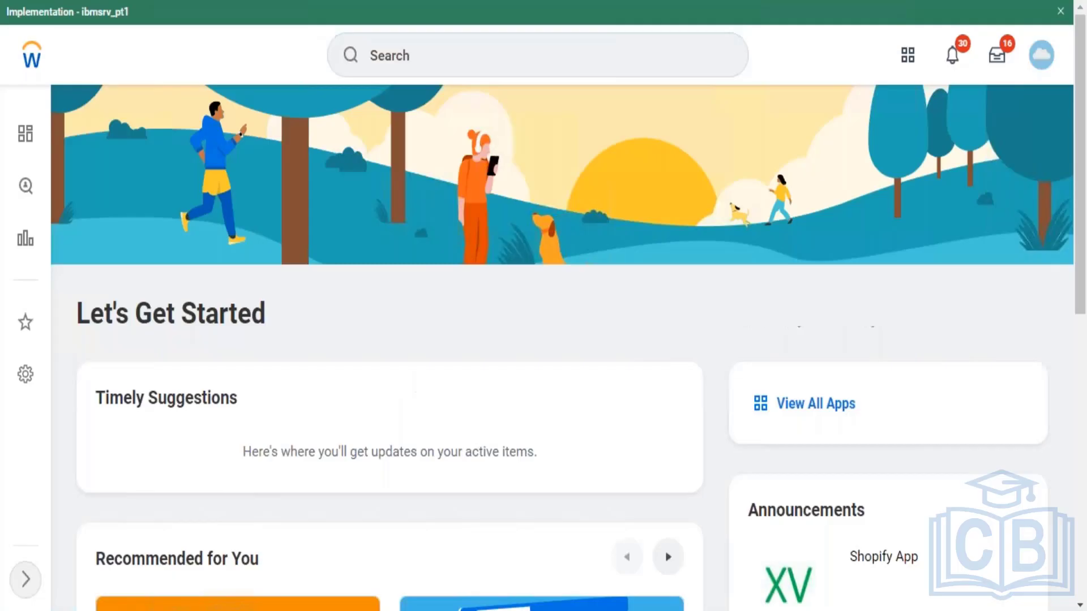
# Step: Create a User-Based Security Group named 'Learning Administrator' via Create Security Group
pyautogui.click(417, 61)
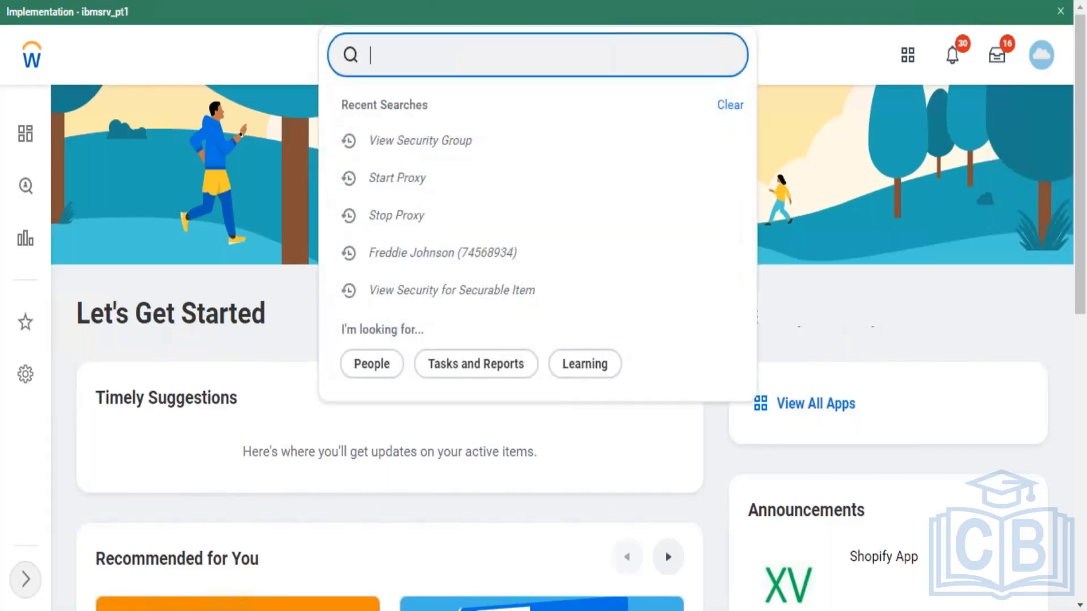
pyautogui.write('create sec group')
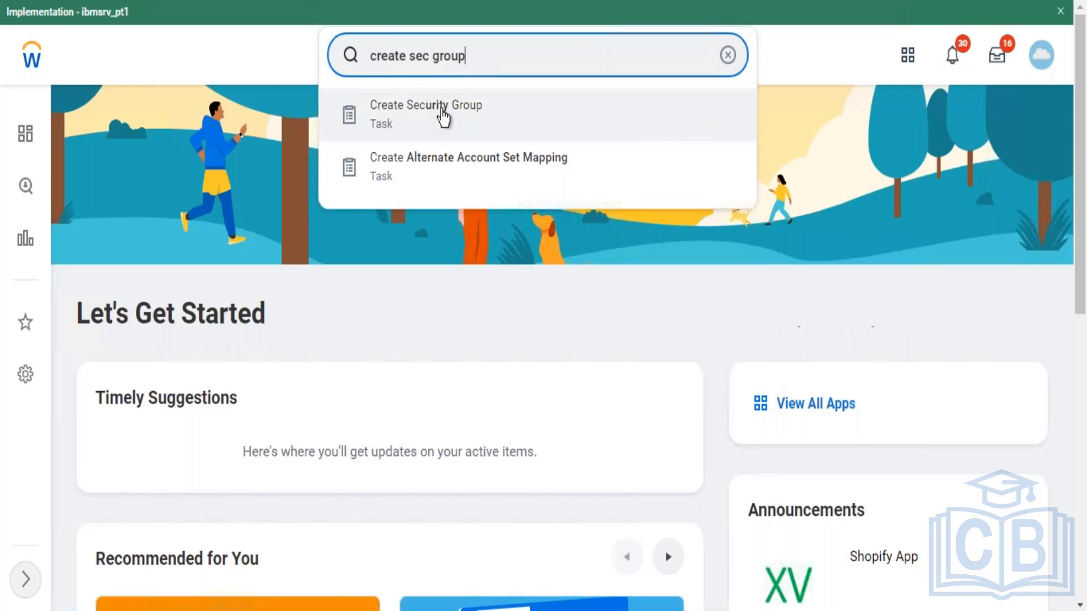
pyautogui.click(442, 114)
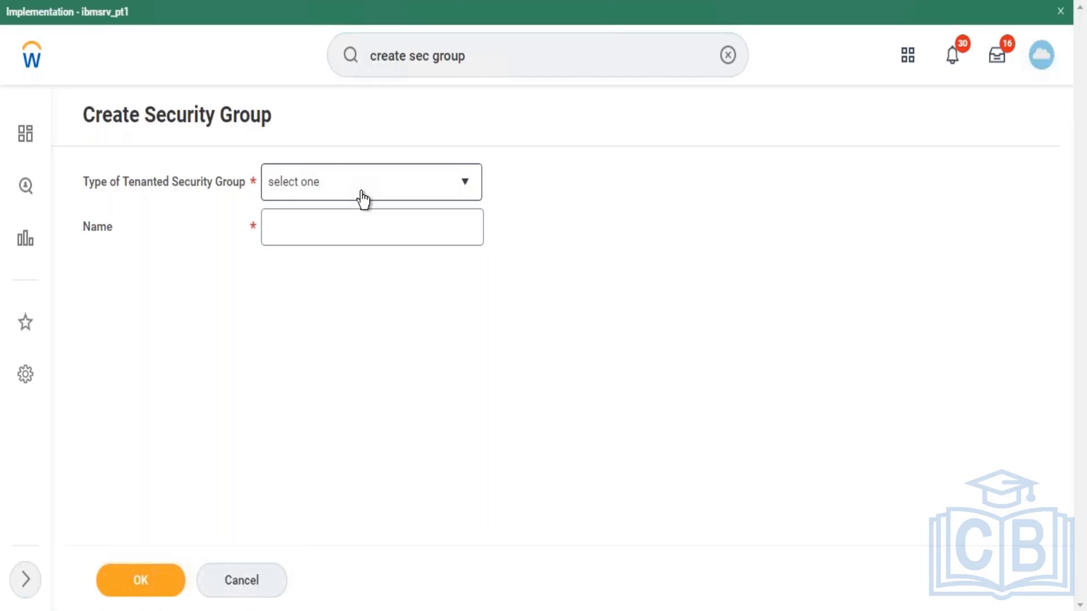
pyautogui.click(362, 195)
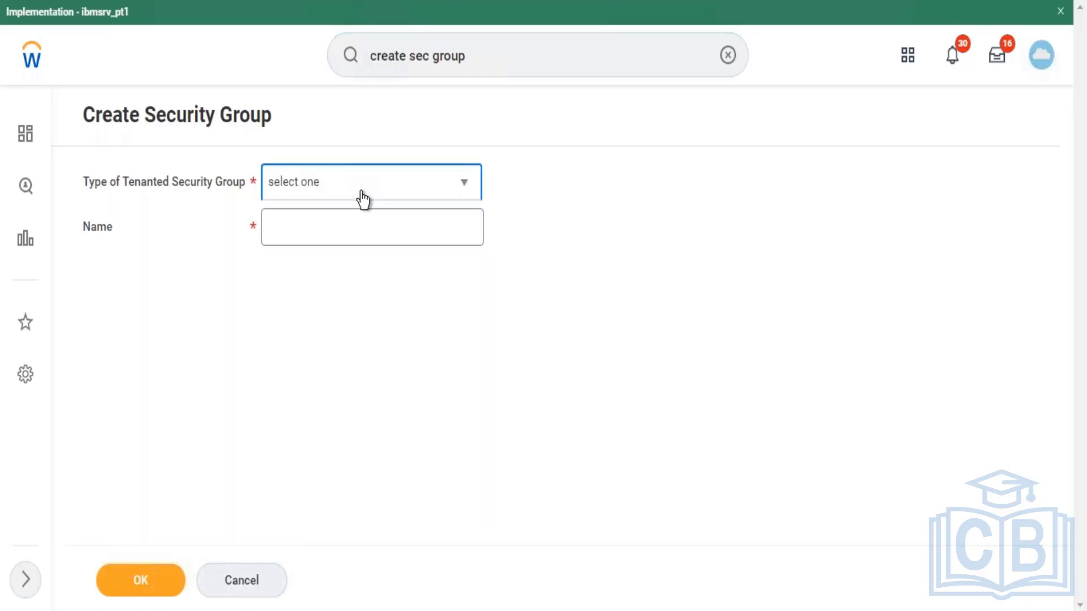
pyautogui.moveTo(478, 291); pyautogui.dragTo(467, 541)
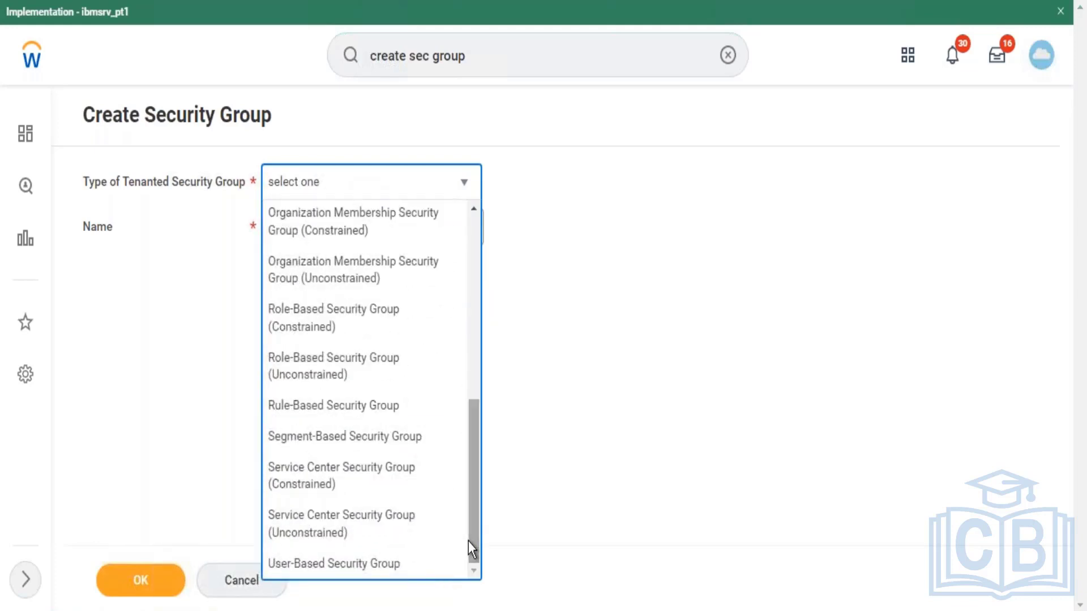
pyautogui.click(388, 564)
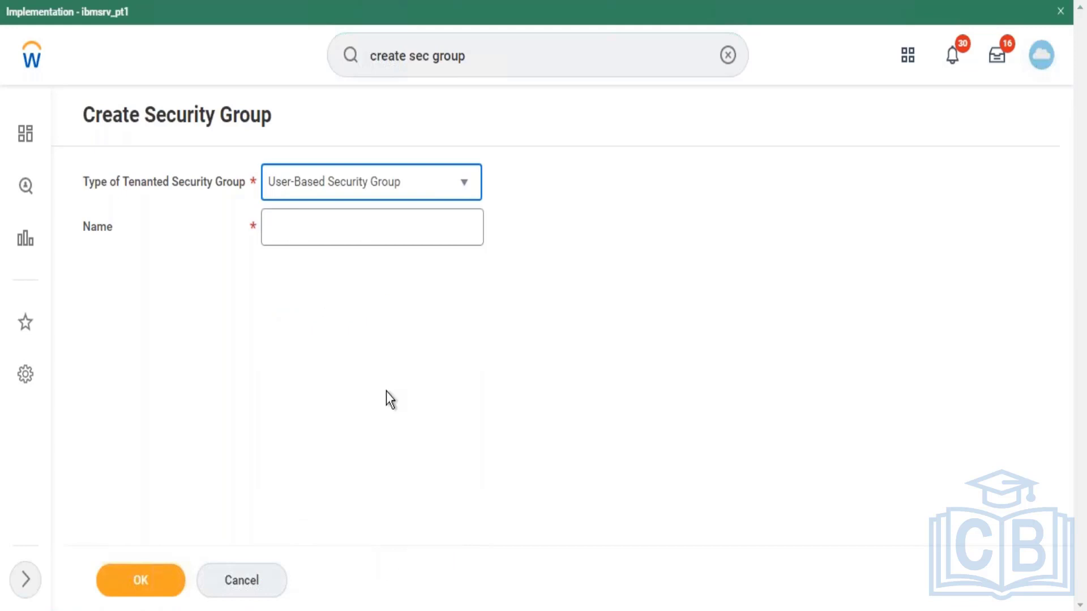
pyautogui.click(326, 224)
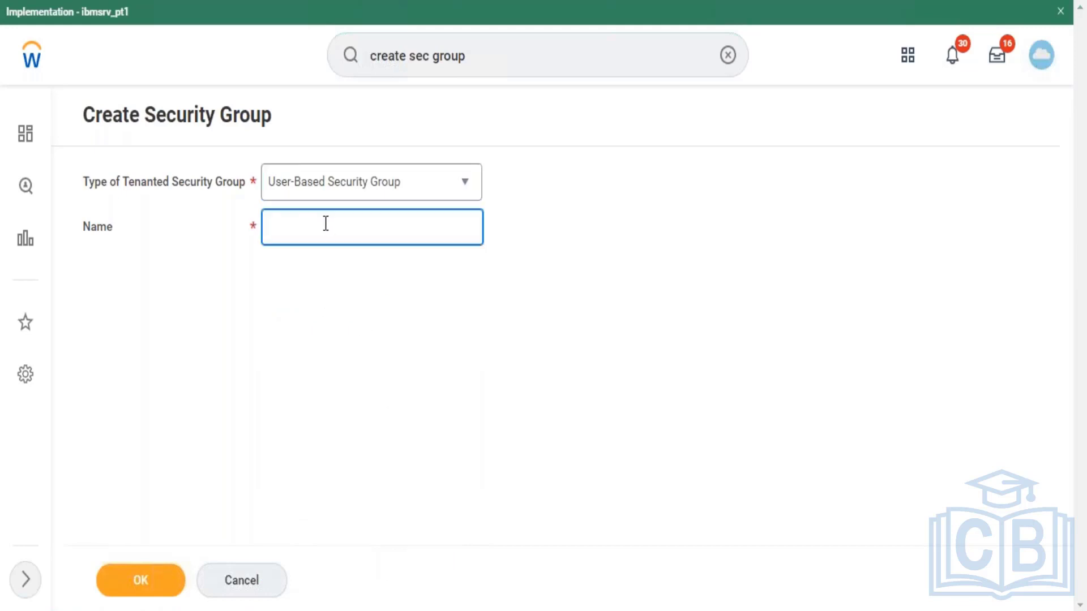
pyautogui.write('Uearning Administrator')
pyautogui.click(146, 586)
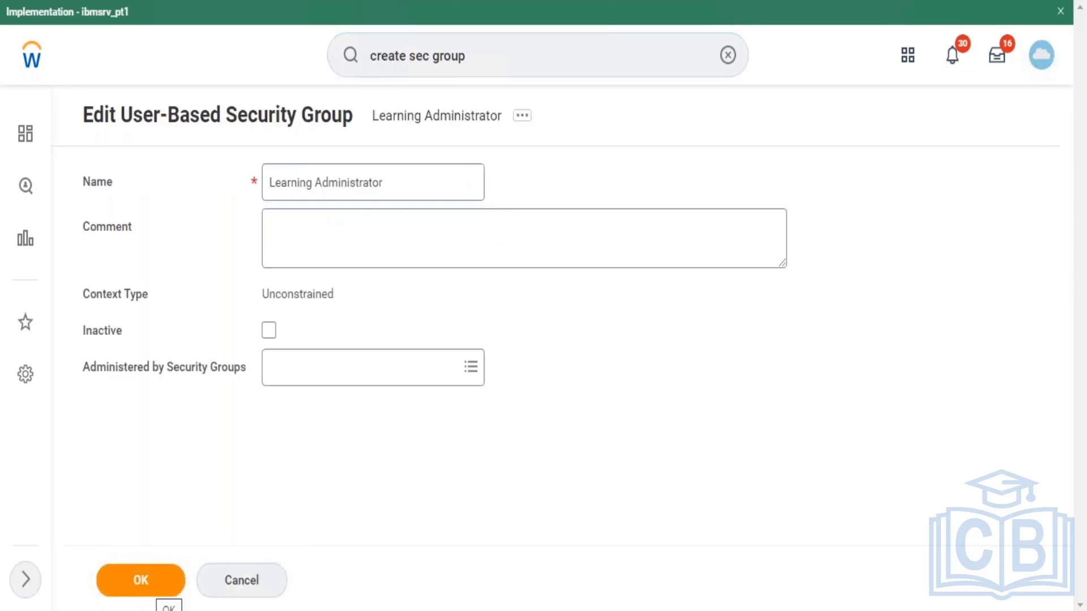
# Step: Search 'security admin' and select Security Administrator under Administered by Security Groups
pyautogui.click(398, 388)
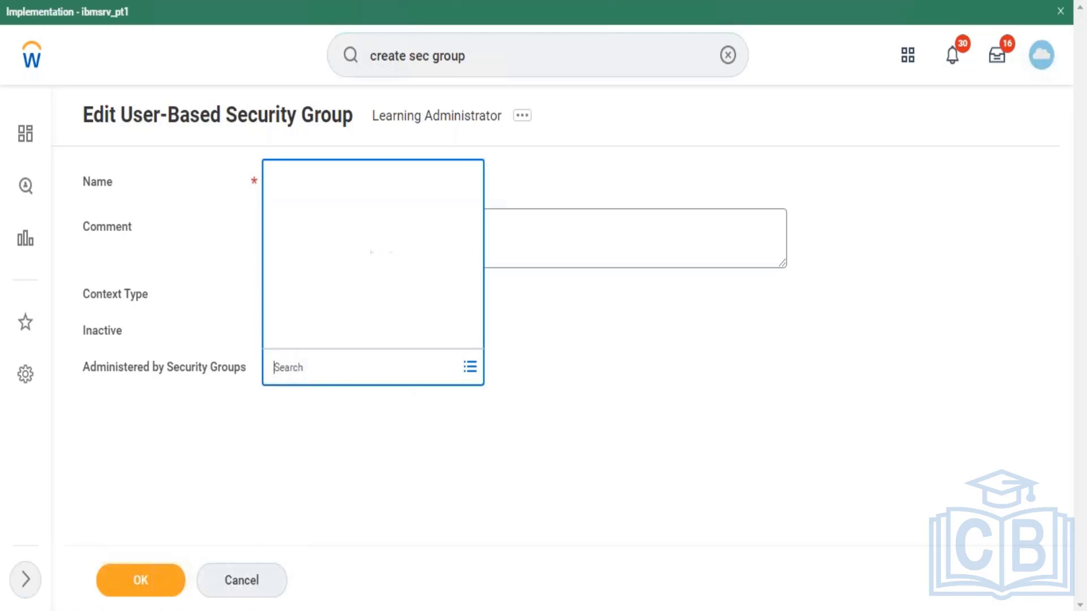
pyautogui.write('securit')
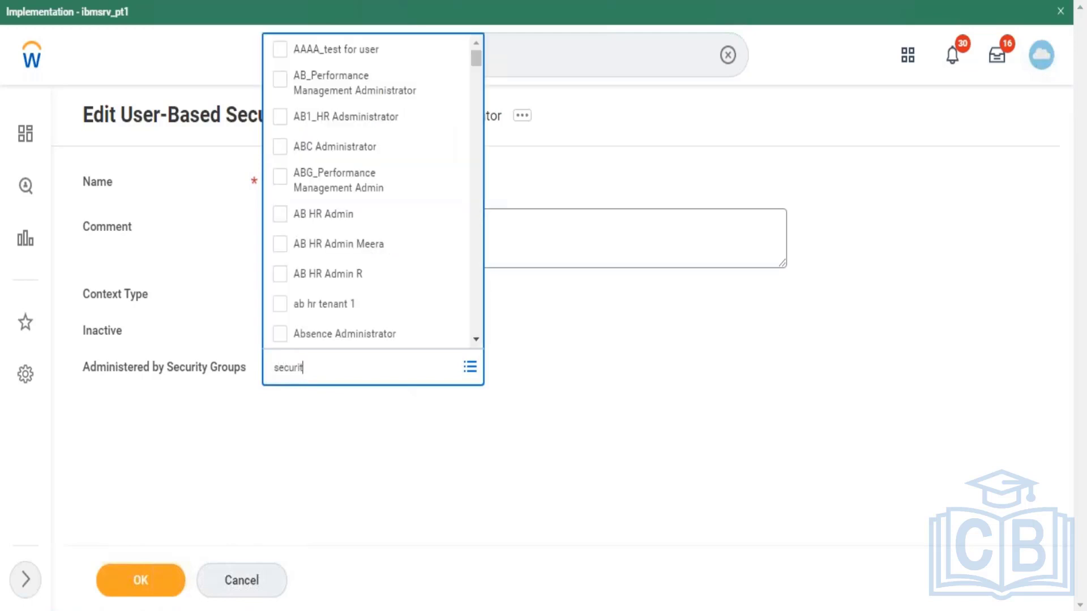
pyautogui.write('y')
pyautogui.write('admin')
pyautogui.press('Return')
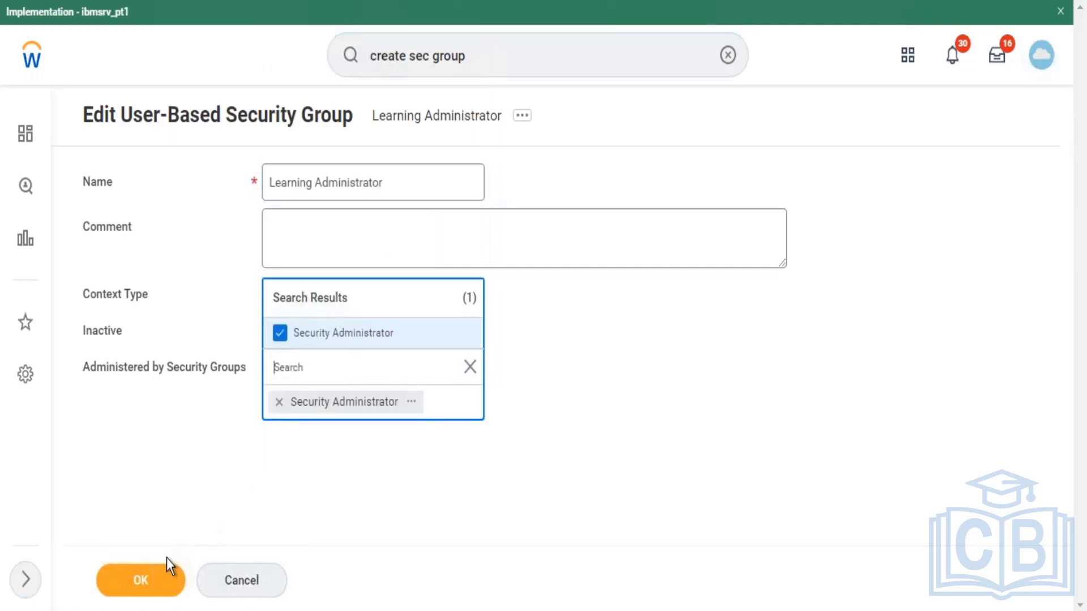
# Step: Submit the Edit User-Based Security Group form for Learning Administrator
pyautogui.click(140, 592)
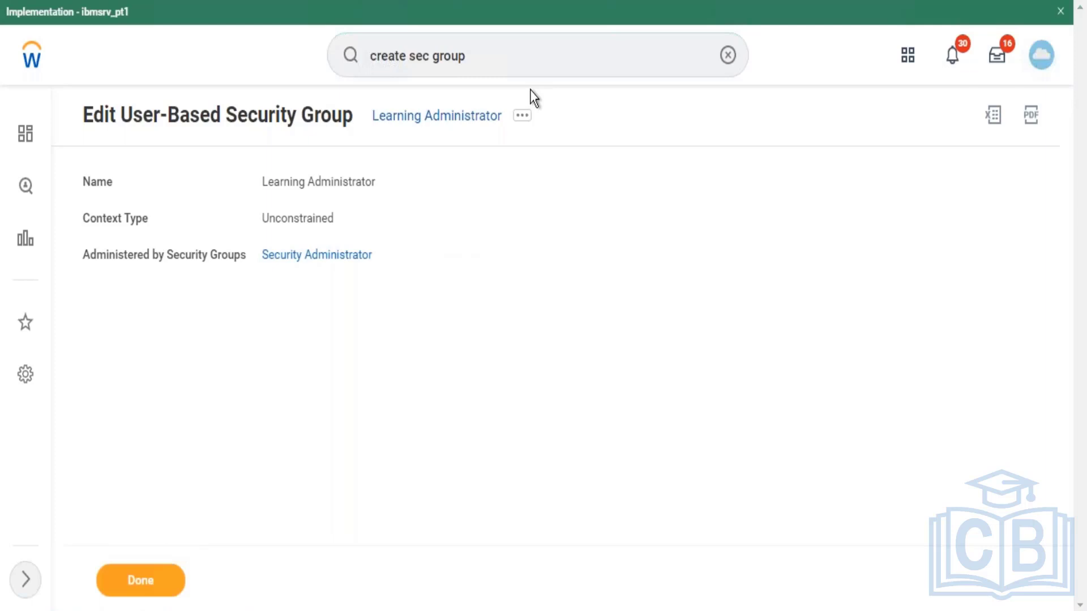
# Step: Open Security Group > Maintain Domain Permissions for Security Group from the group's related actions
pyautogui.click(521, 118)
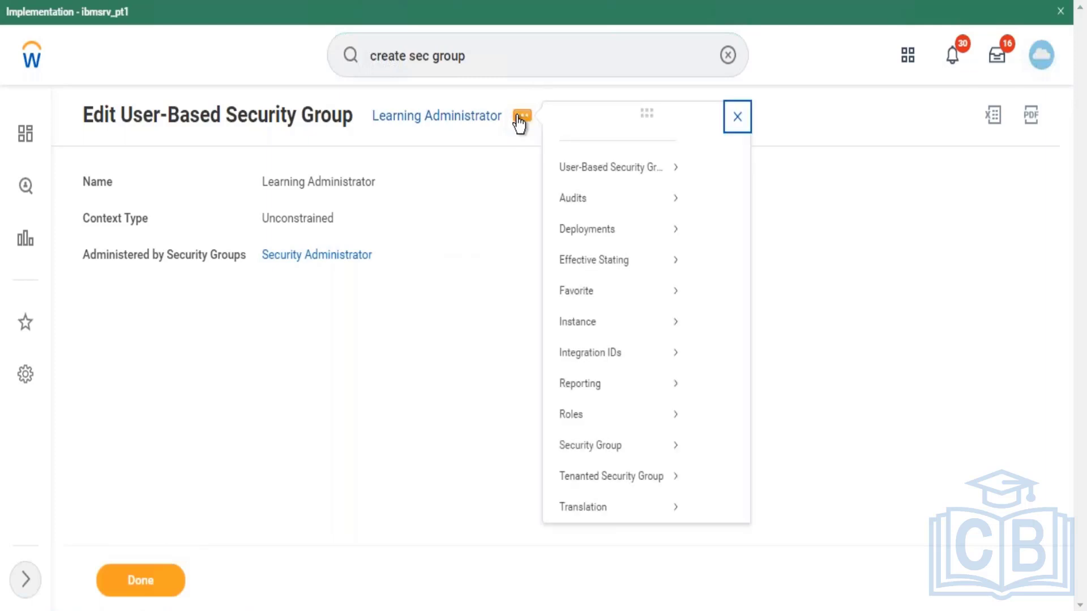
pyautogui.moveTo(619, 197)
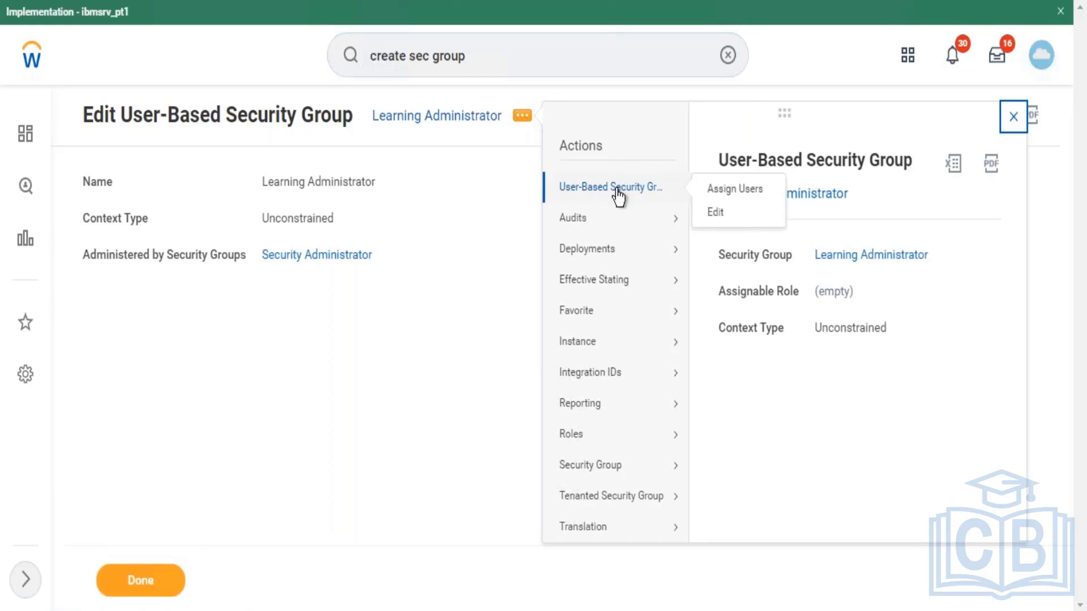
pyautogui.moveTo(601, 477)
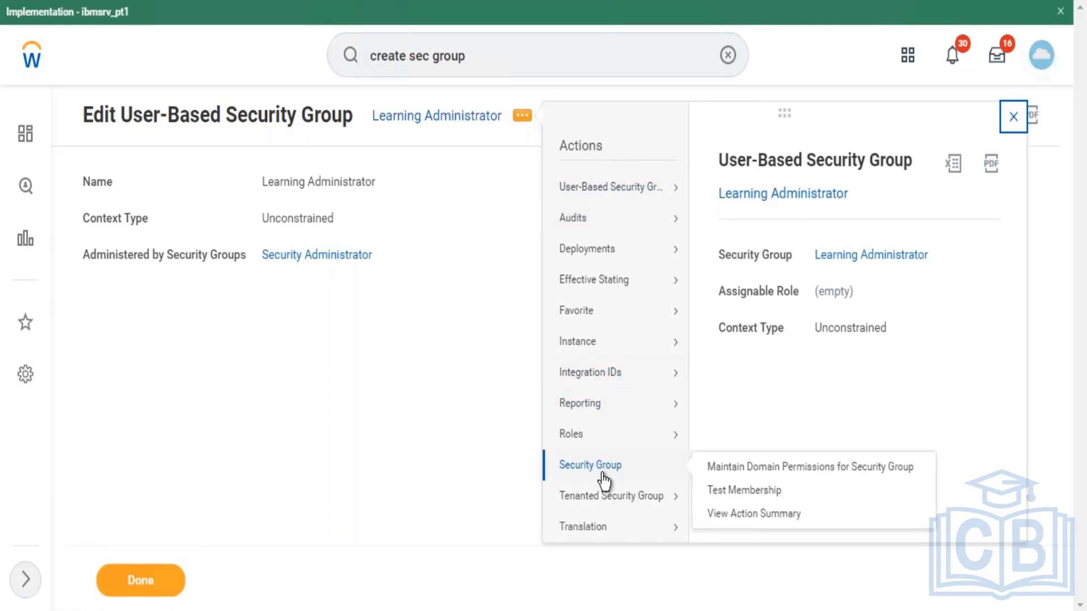
pyautogui.click(715, 470)
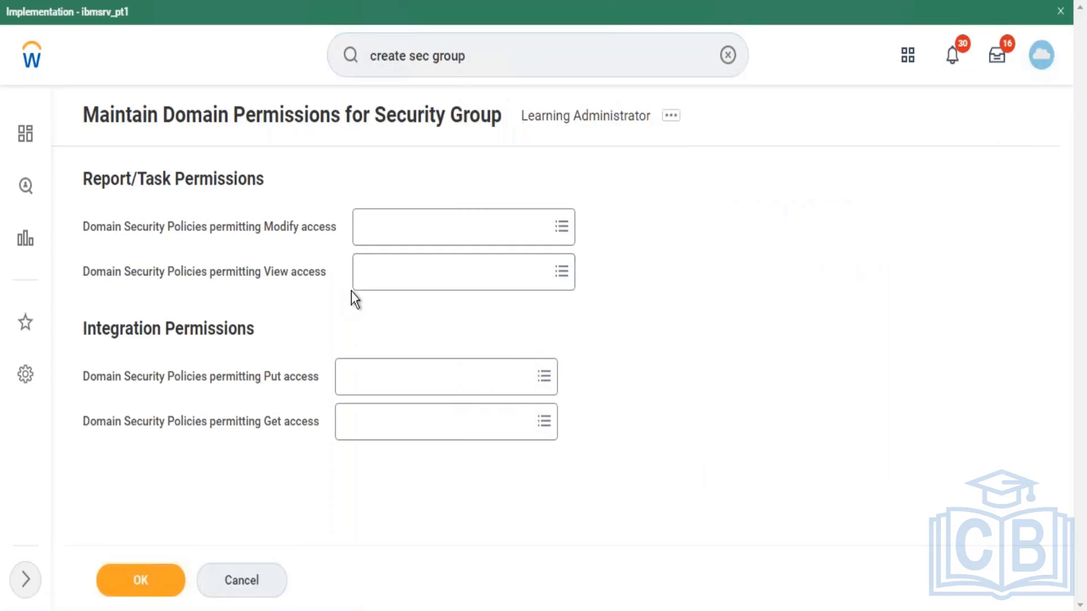
# Step: Add all 18 'learning' domain security policies to Modify access
pyautogui.click(448, 244)
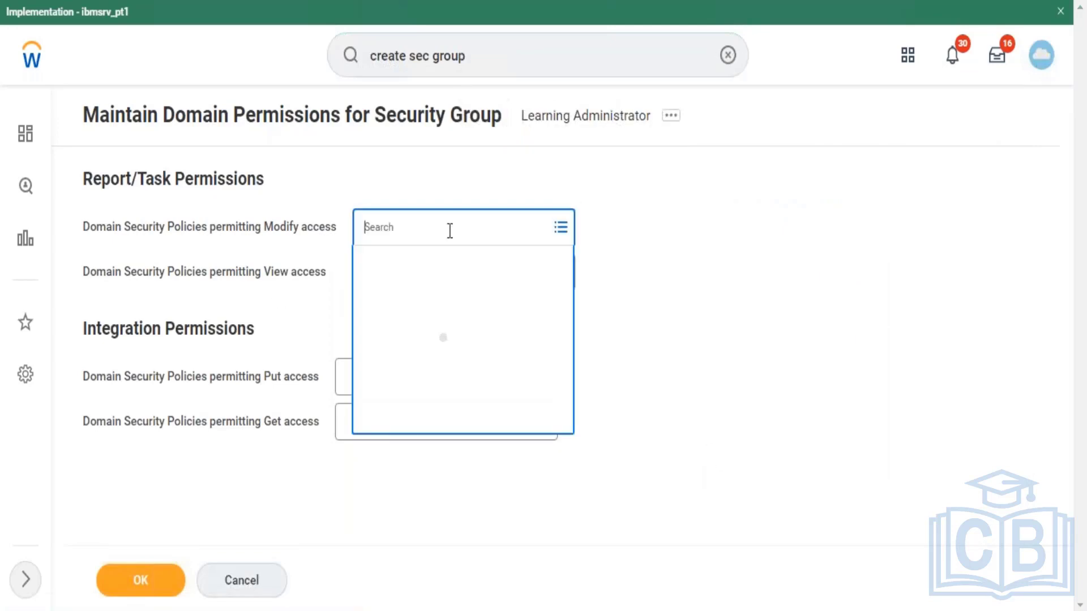
pyautogui.click(329, 305)
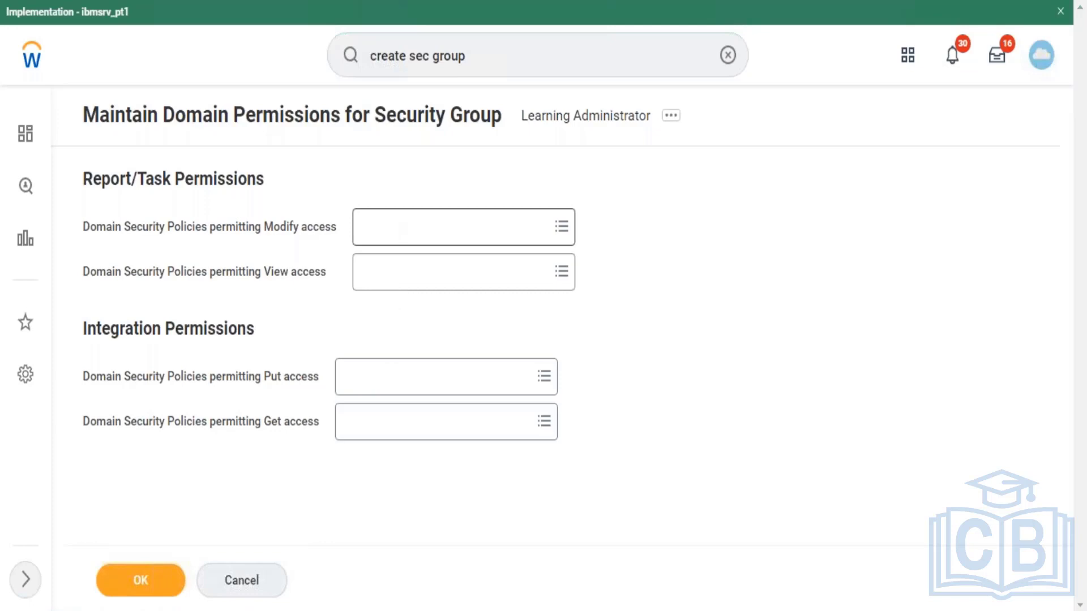
pyautogui.click(403, 228)
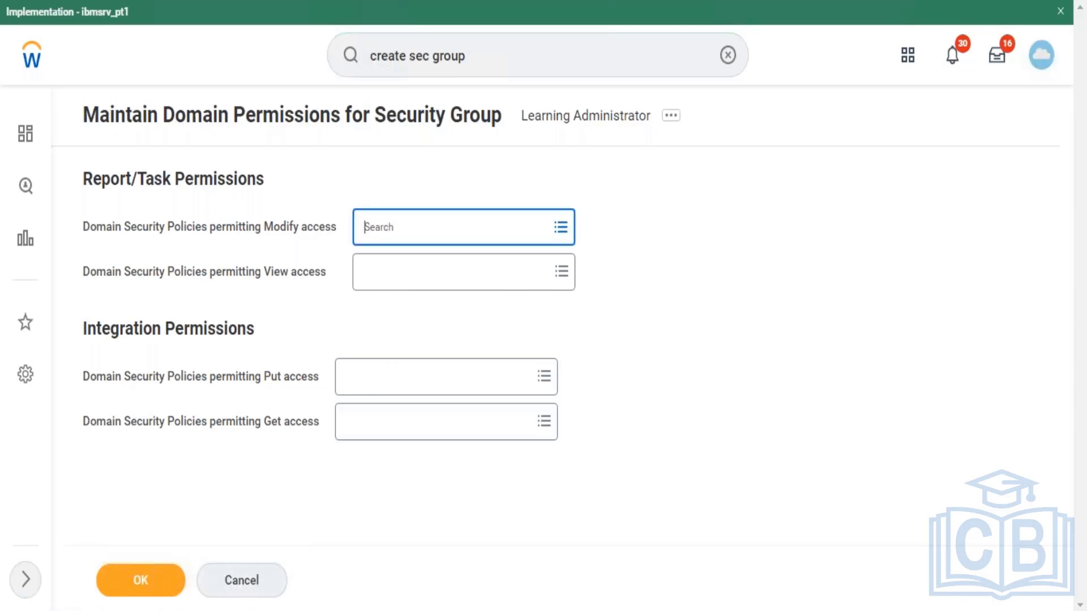
pyautogui.write('learning')
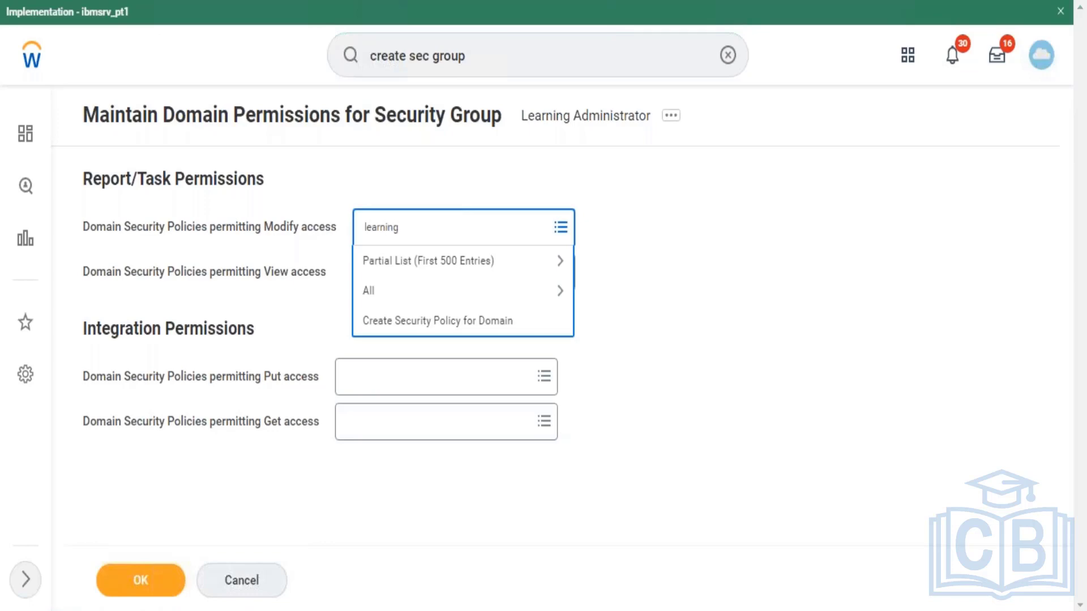
pyautogui.press('Return')
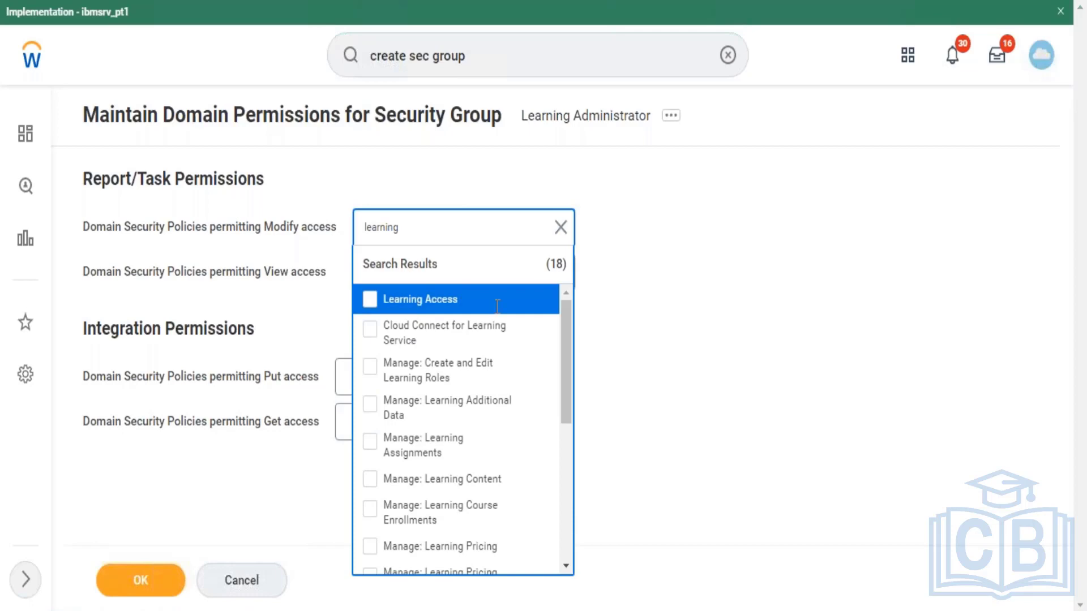
pyautogui.scroll(-3, 566, 351)
pyautogui.moveTo(565, 359); pyautogui.dragTo(572, 280)
pyautogui.hotkey('ctrl', 'a')
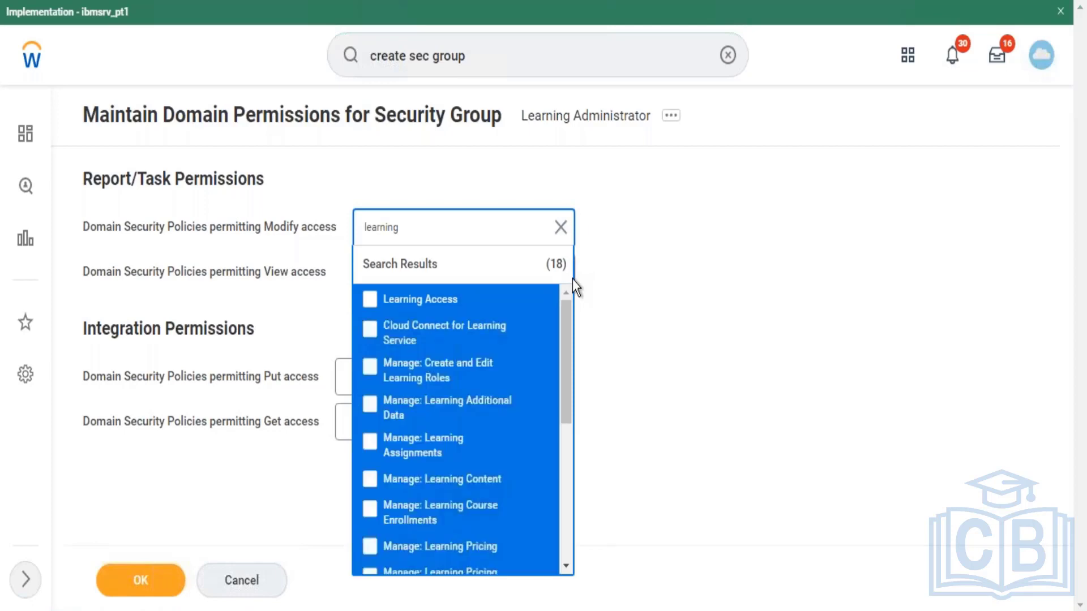
pyautogui.press('Return')
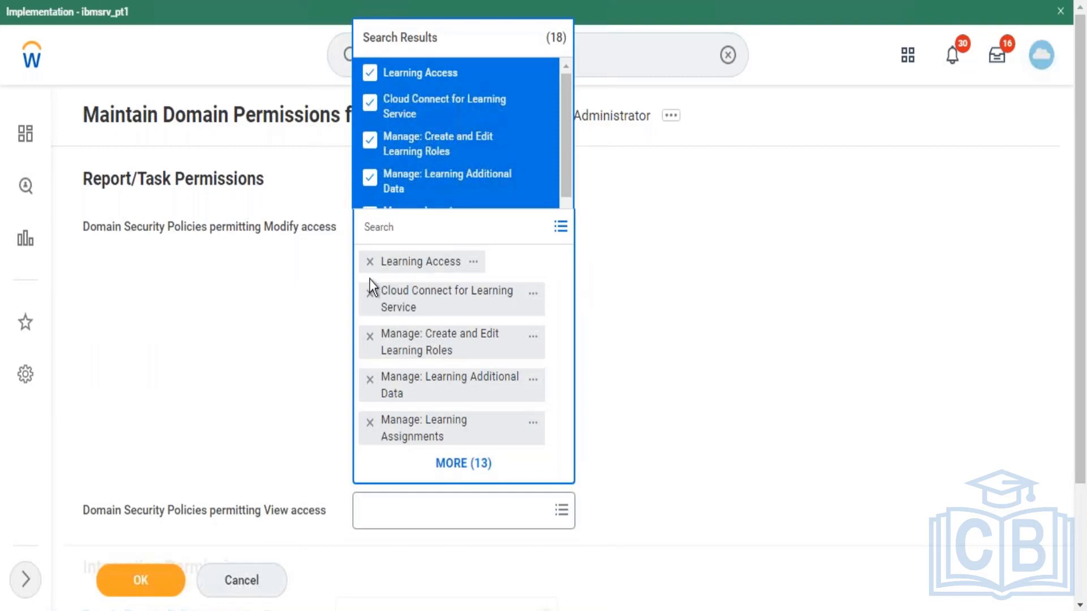
pyautogui.click(287, 303)
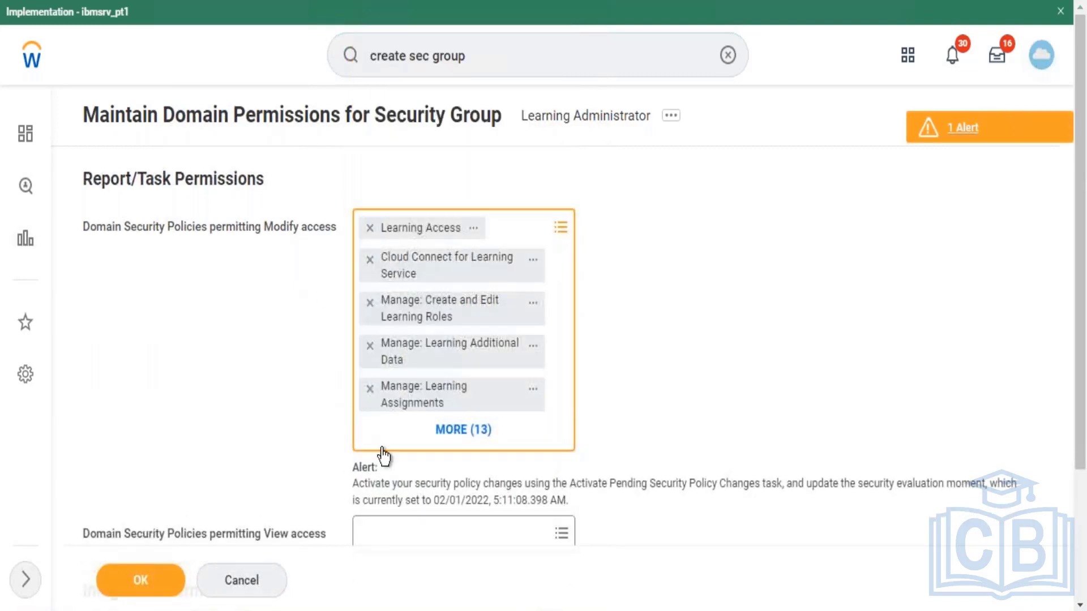
# Step: Add all 18 'learning' domain security policies to View access
pyautogui.moveTo(1083, 203); pyautogui.dragTo(1083, 402)
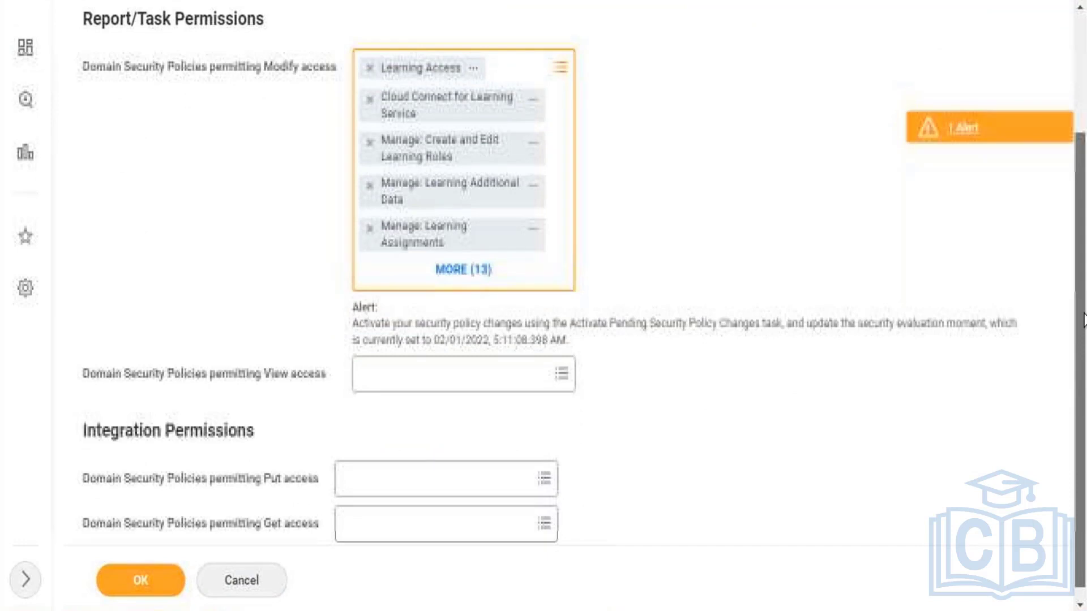
pyautogui.click(485, 376)
pyautogui.write('lea')
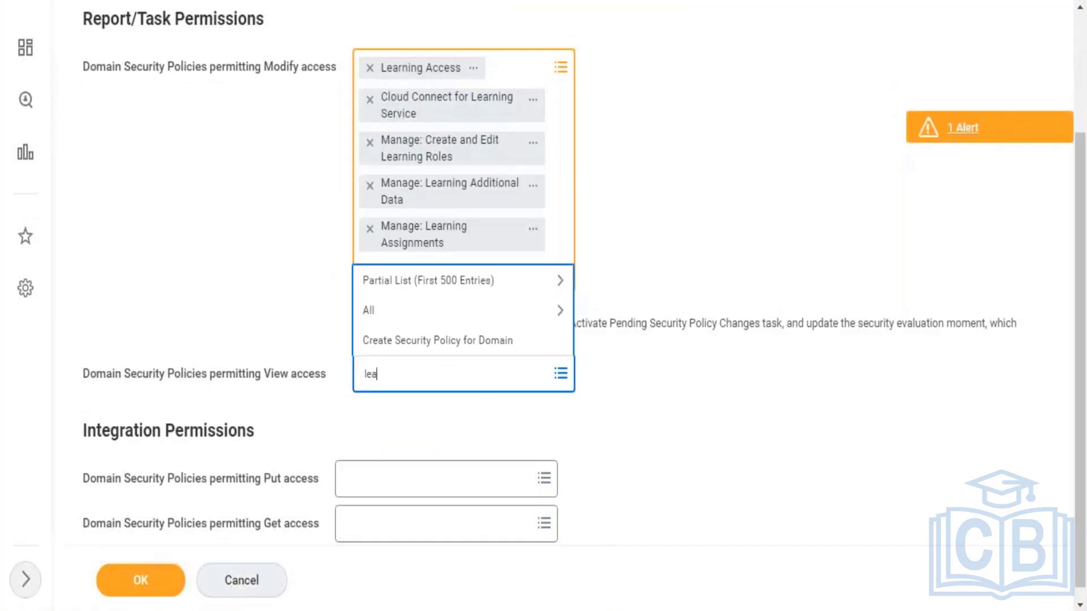
pyautogui.write('rning')
pyautogui.press('Return')
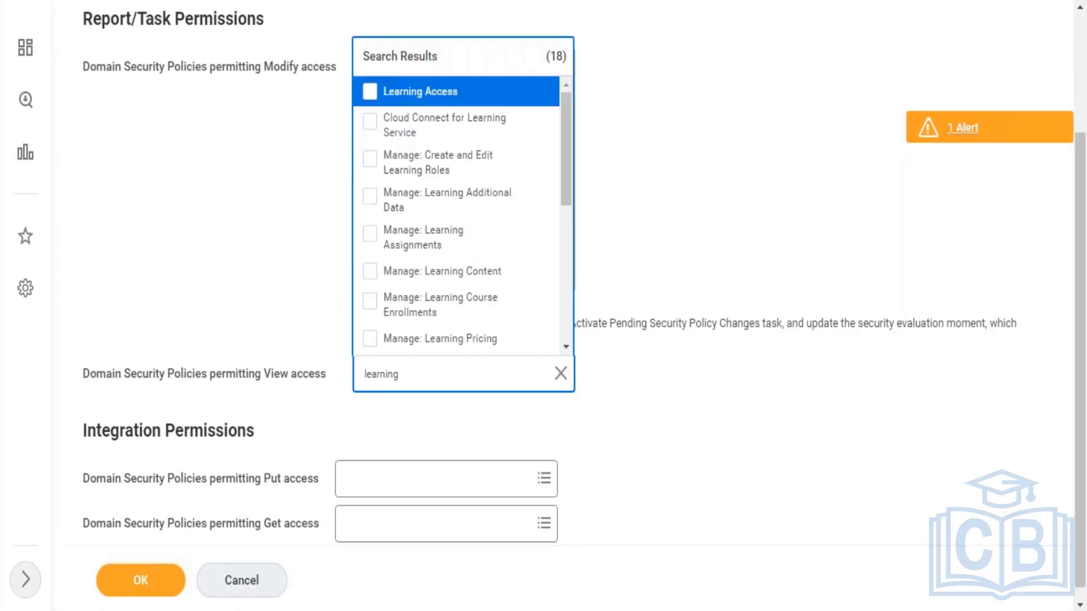
pyautogui.hotkey('ctrl', 'a')
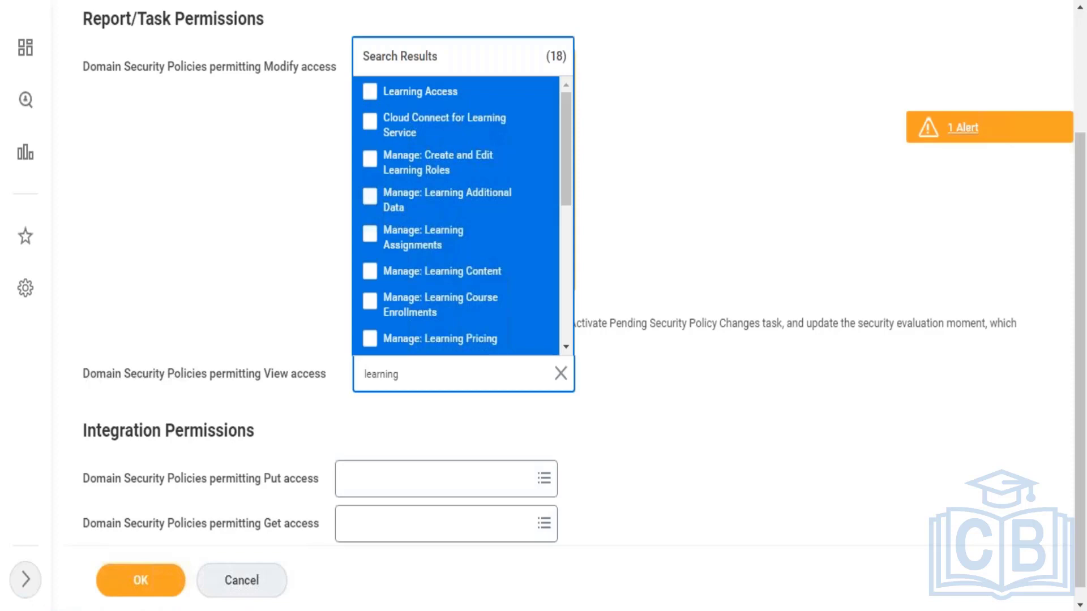
pyautogui.press('Return')
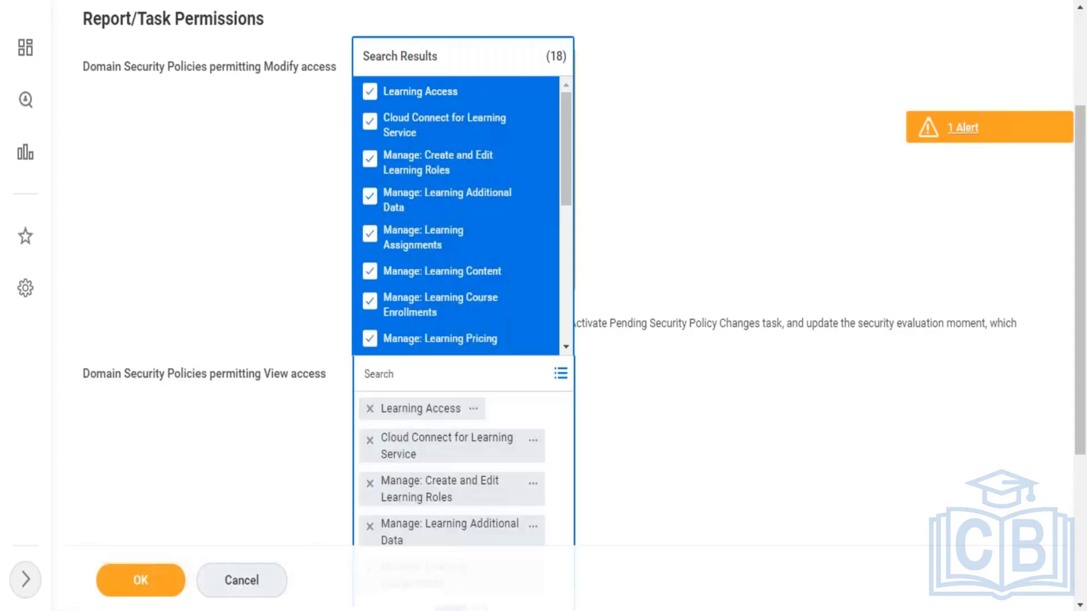
pyautogui.click(605, 454)
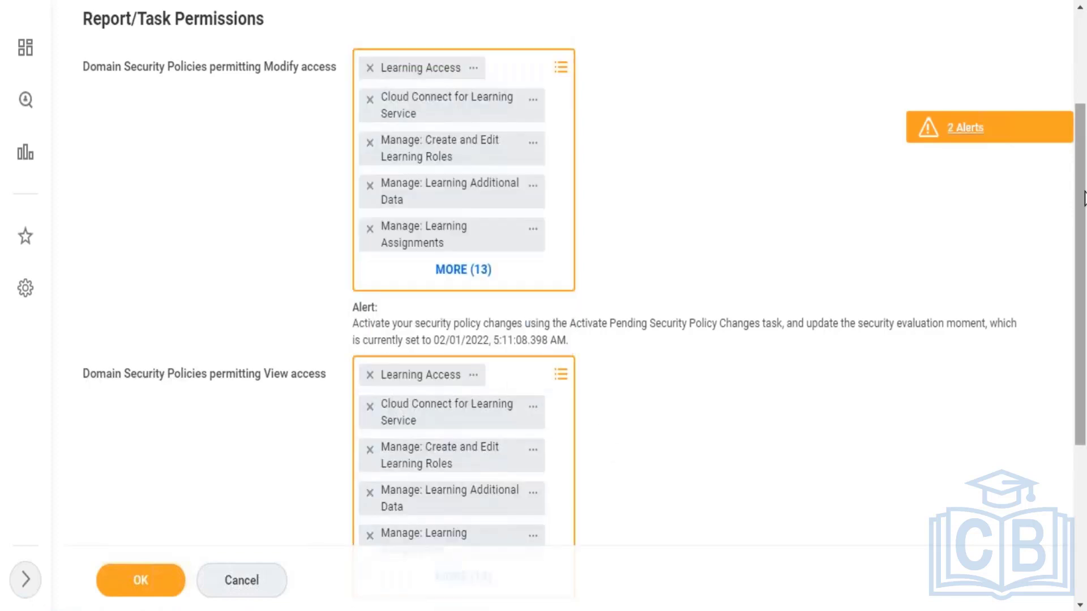
pyautogui.moveTo(1084, 198); pyautogui.dragTo(1084, 96)
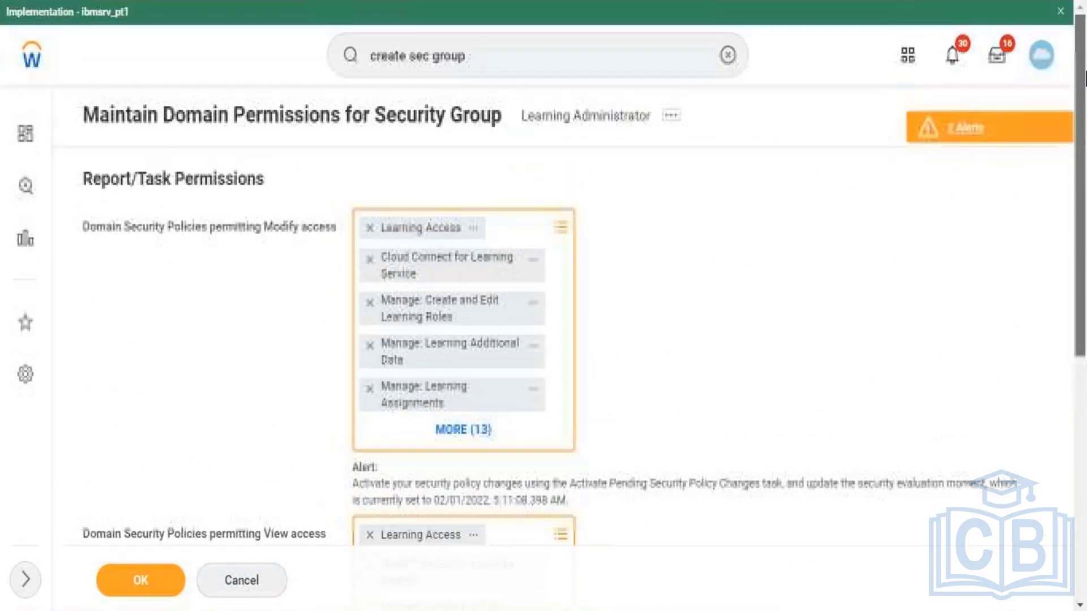
# Step: Submit the Learning Administrator domain permissions and finish with Done to reach the home page
pyautogui.click(158, 579)
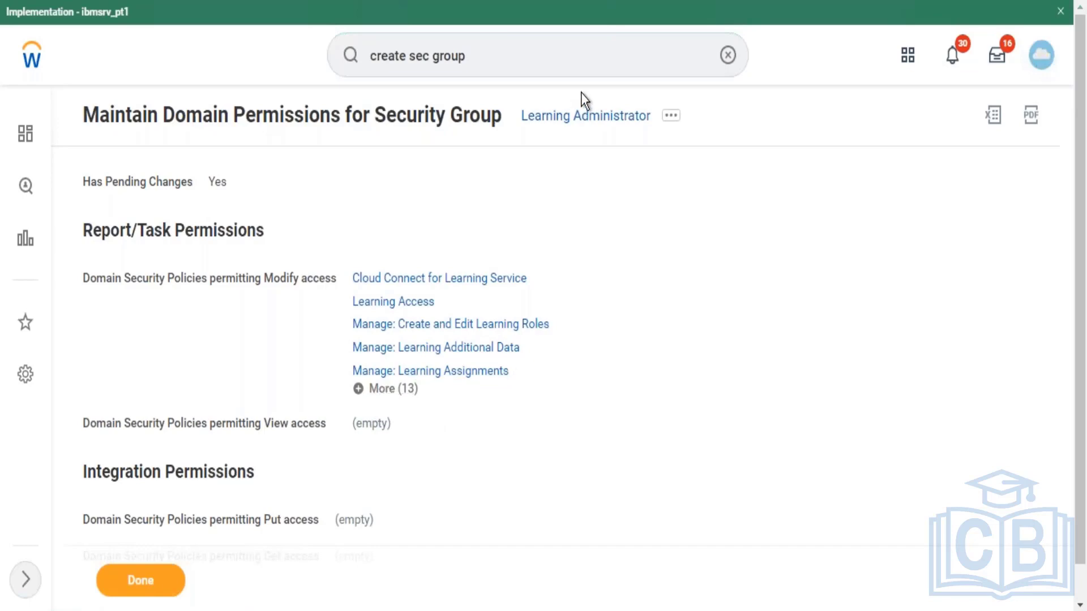
pyautogui.click(141, 581)
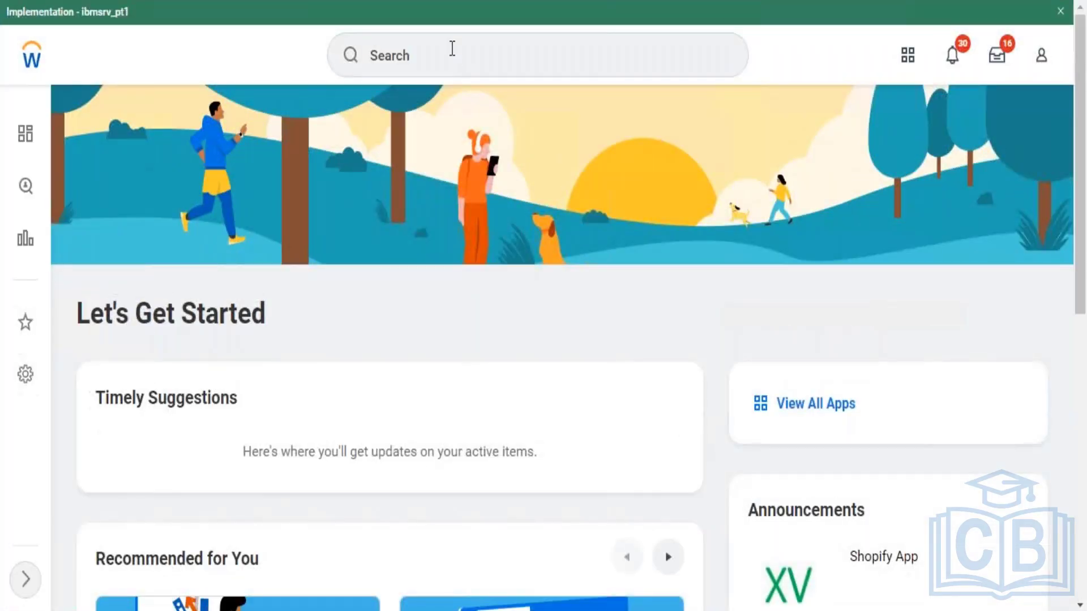
pyautogui.click(453, 49)
pyautogui.scroll(-10, 729, 187)
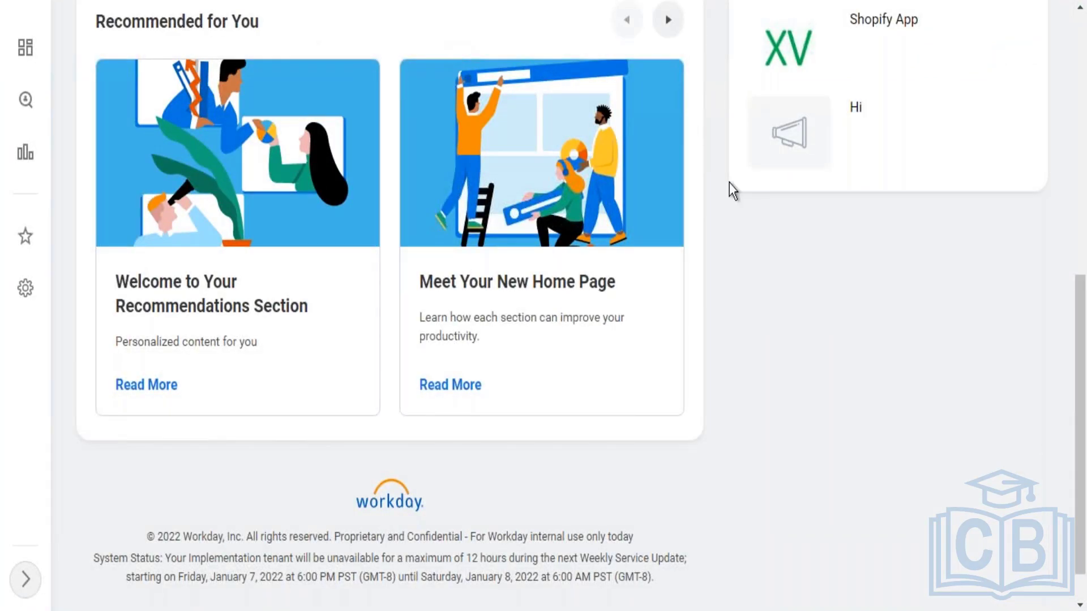
pyautogui.scroll(10, 1082, 25)
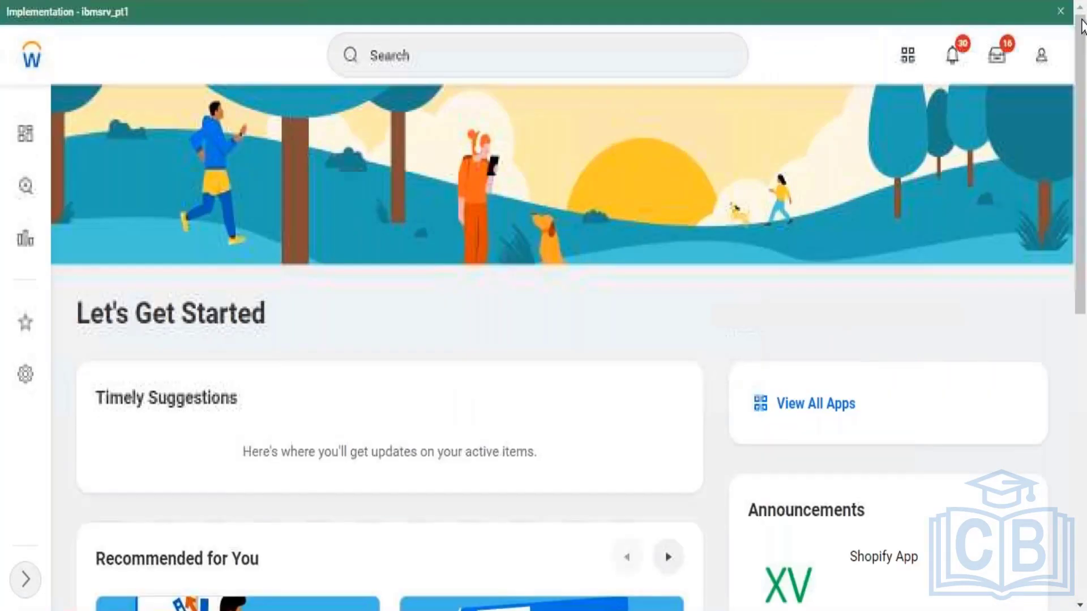
# Step: Activate pending security policy changes with comment 'Provide Learning Access to Learning Admin', confirming them
pyautogui.click(677, 52)
pyautogui.write('a')
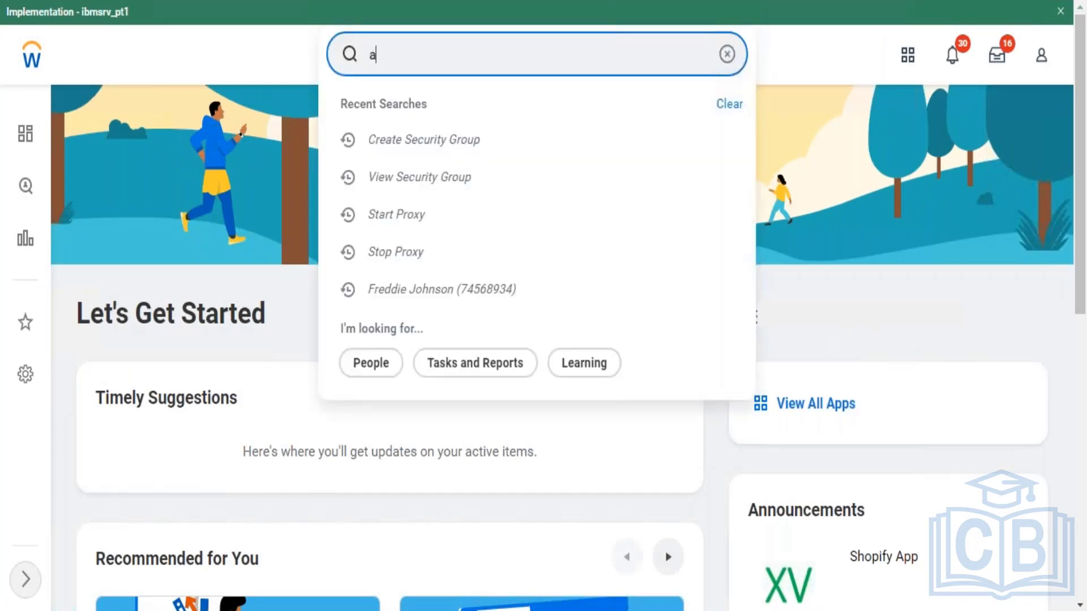
pyautogui.write('ctivate pendi')
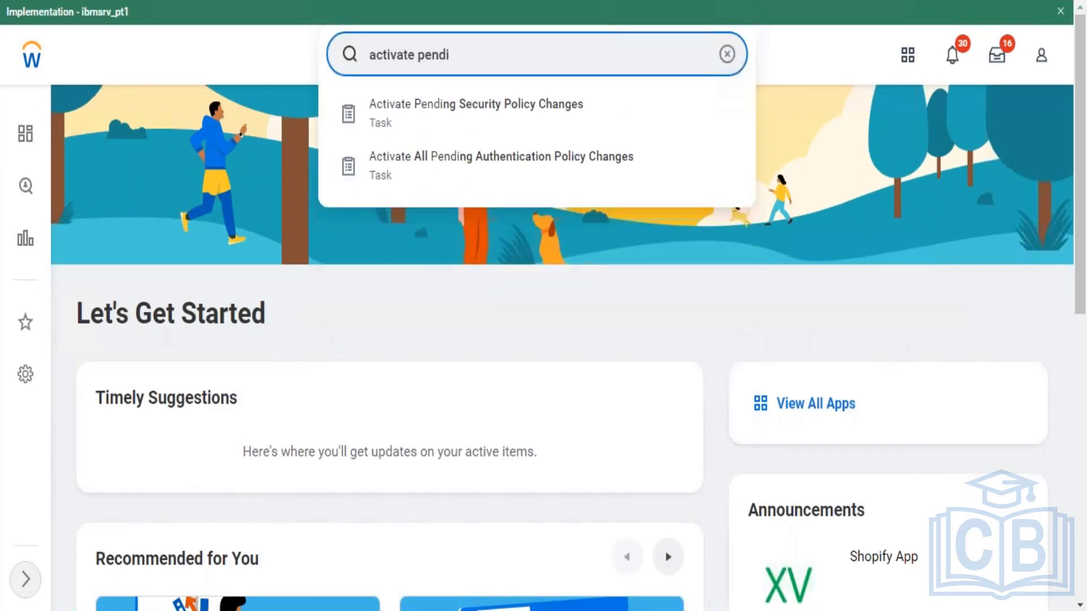
pyautogui.click(570, 132)
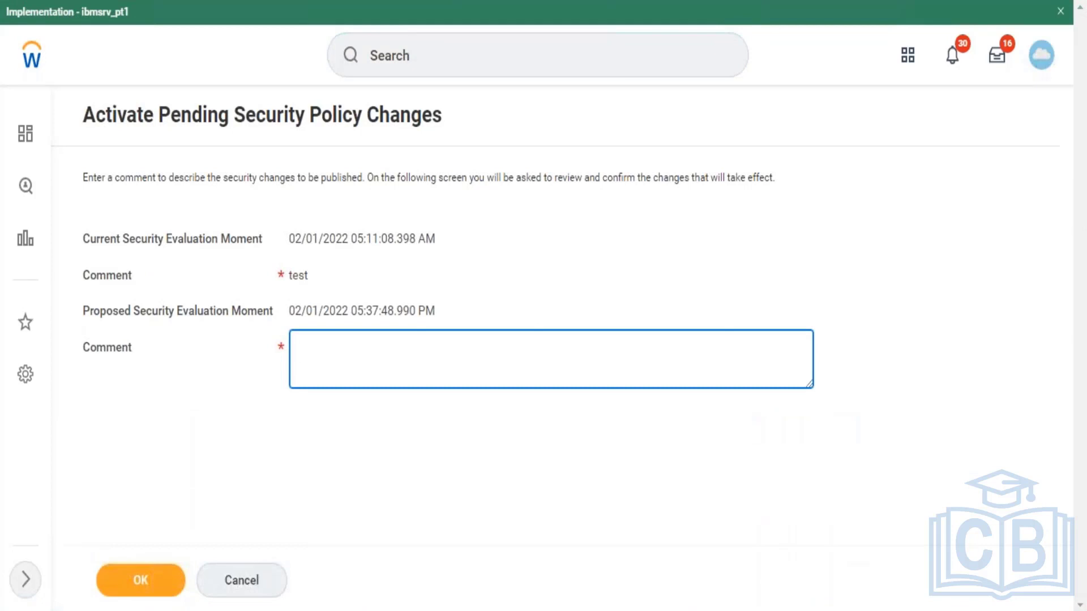
pyautogui.write('Provide Learning Acces')
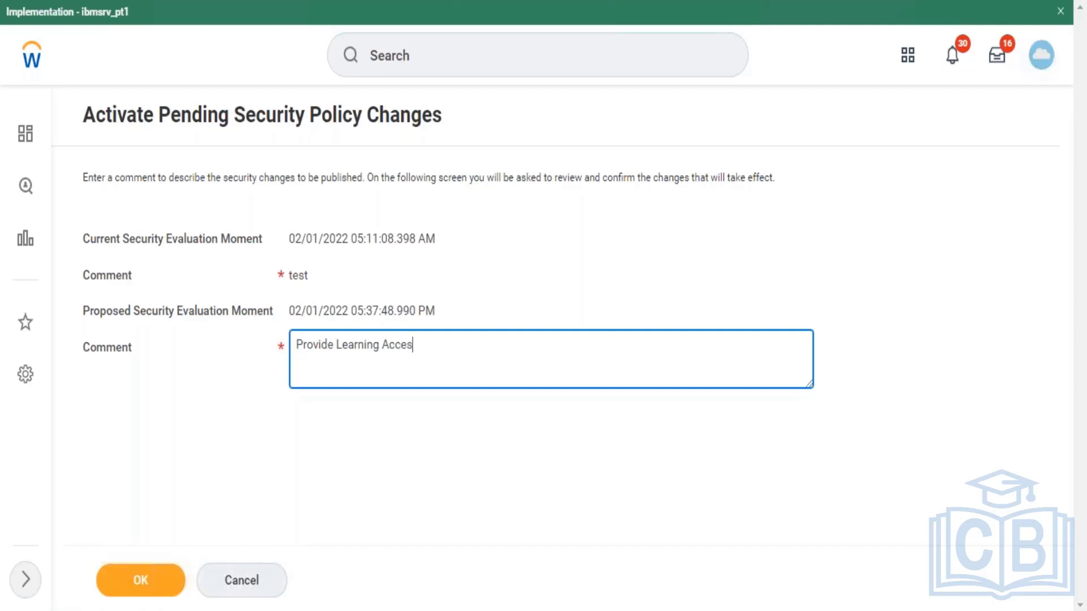
pyautogui.write('s to Learning Admins')
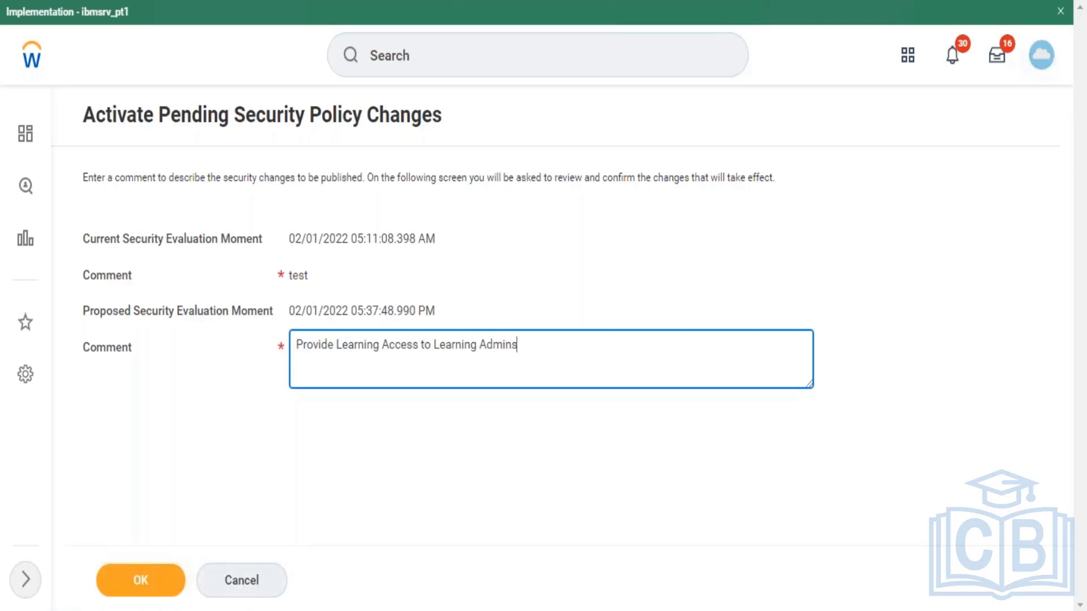
pyautogui.press('BackSpace')
pyautogui.click(152, 585)
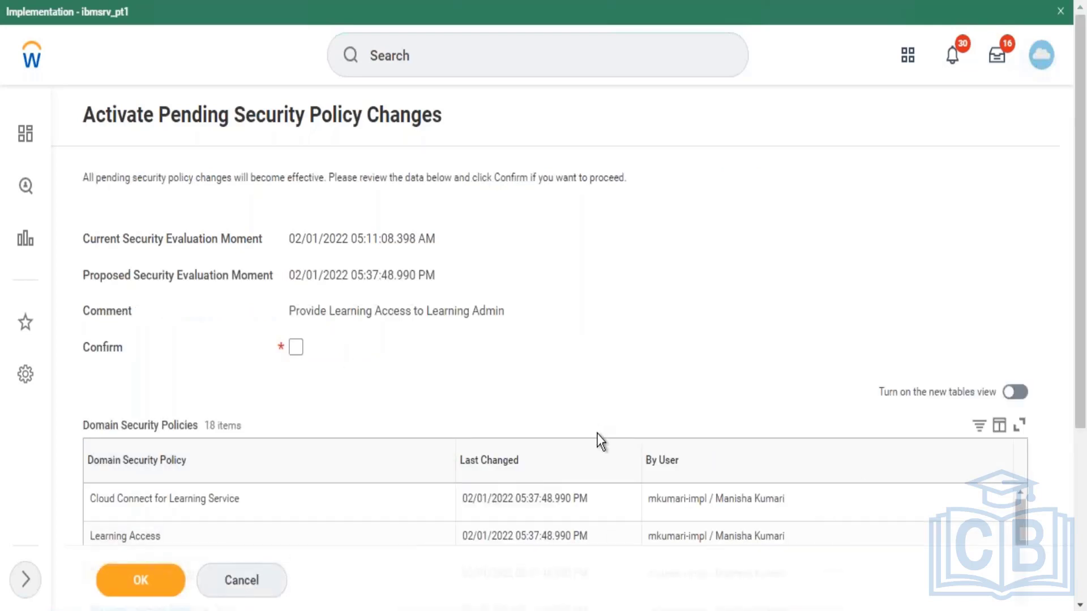
pyautogui.moveTo(1077, 315); pyautogui.dragTo(1068, 412)
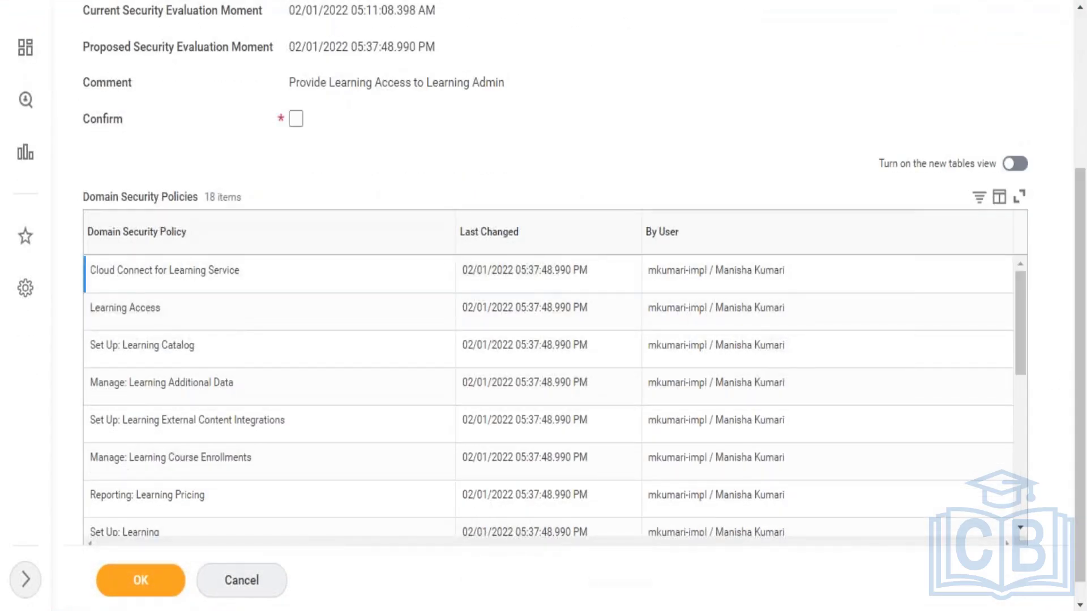
pyautogui.click(295, 120)
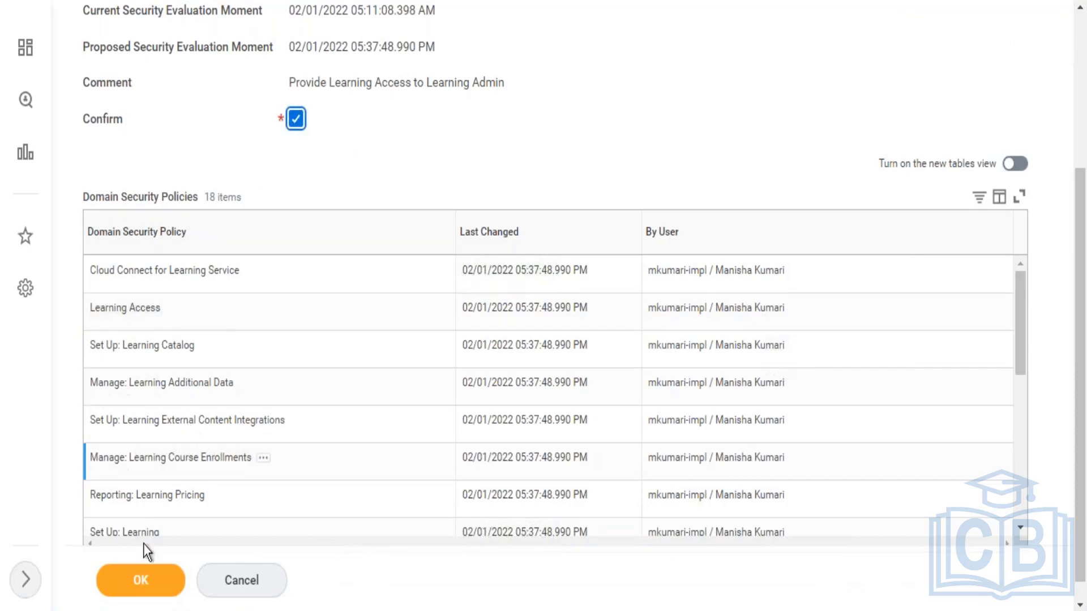
pyautogui.click(140, 580)
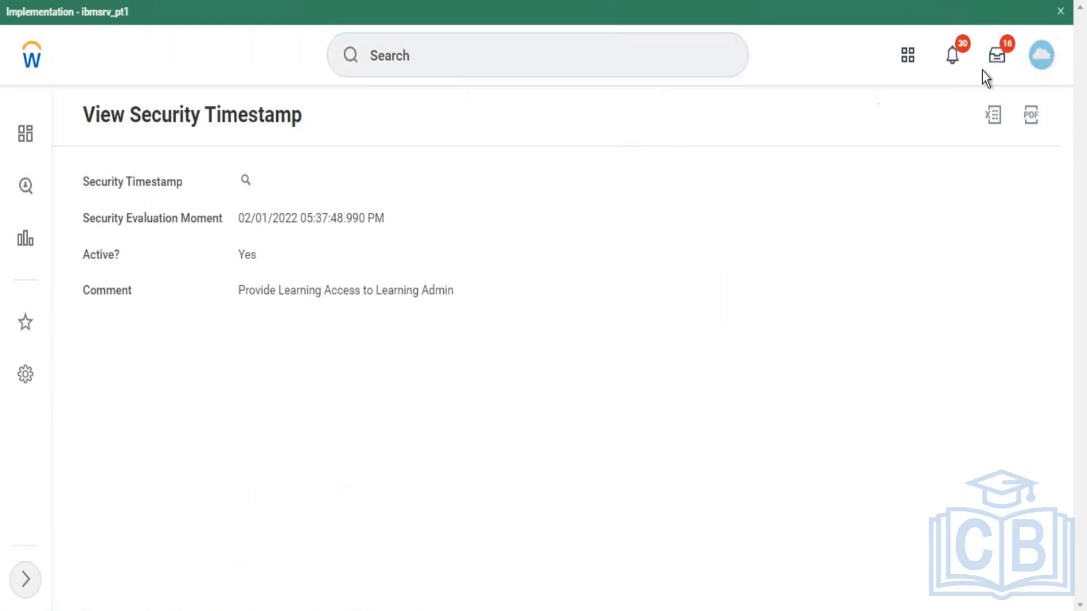
# Step: Dismiss the tenant banner, search 'john', and open the AM_BCC Director Workforce Planning worker
pyautogui.click(1061, 10)
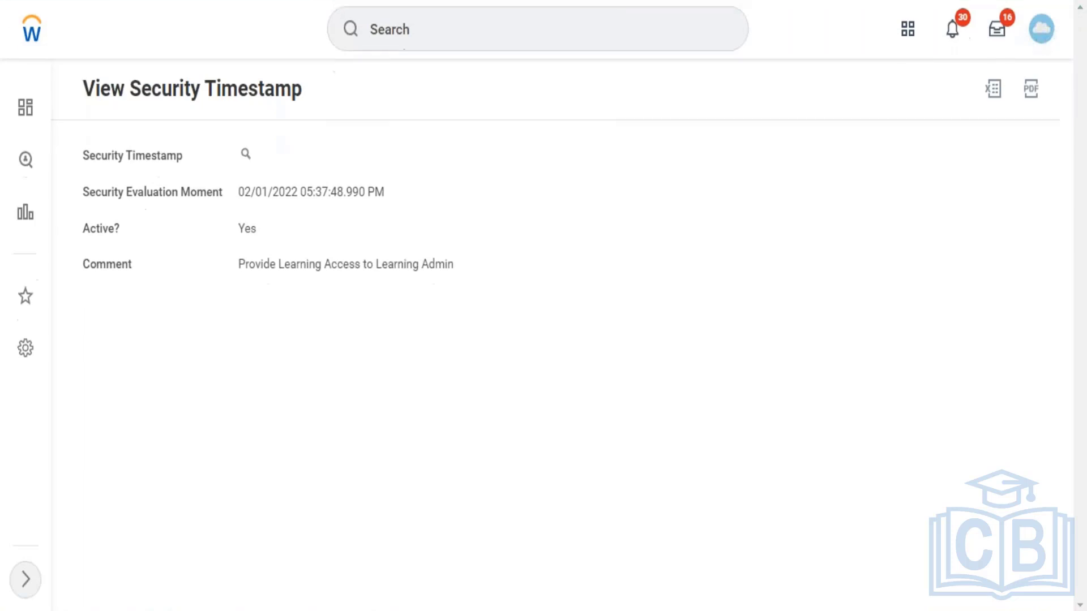
pyautogui.click(620, 35)
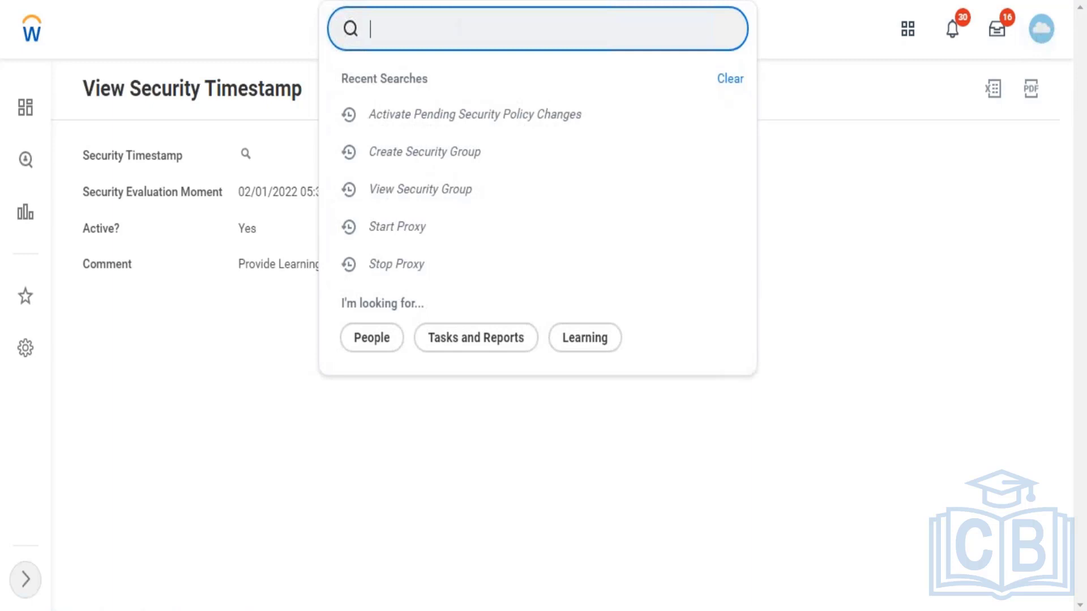
pyautogui.write('john')
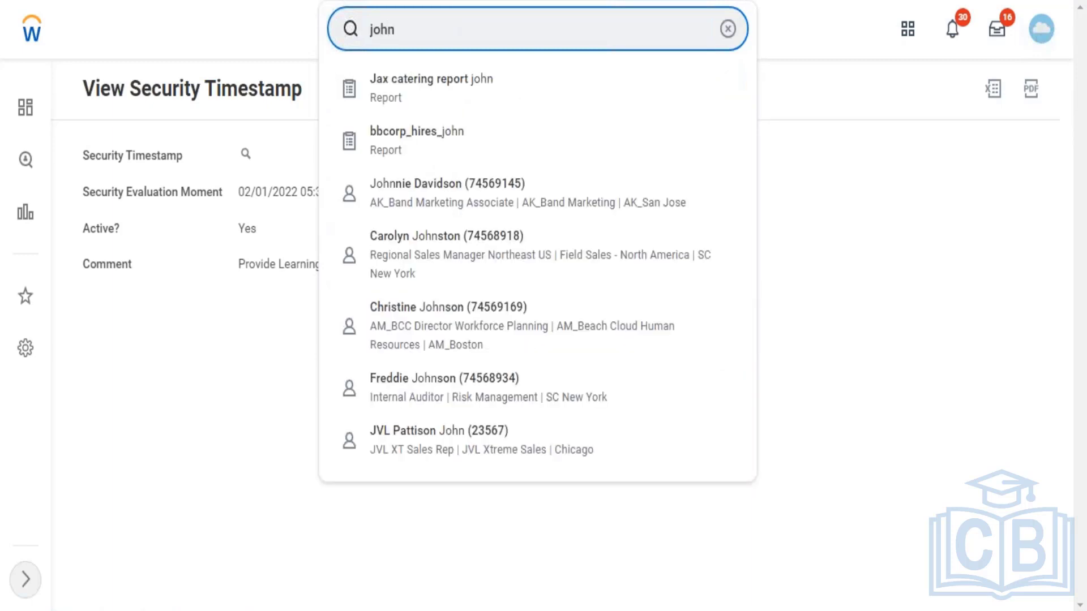
pyautogui.click(451, 345)
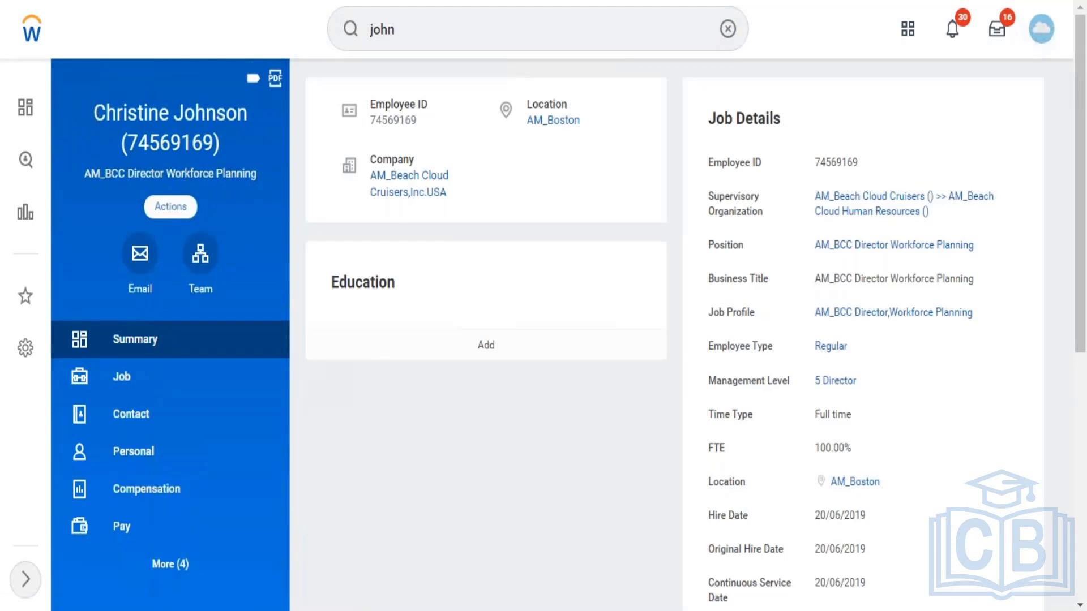
# Step: Review the Security Profile submenu in the worker's Actions menu
pyautogui.click(170, 206)
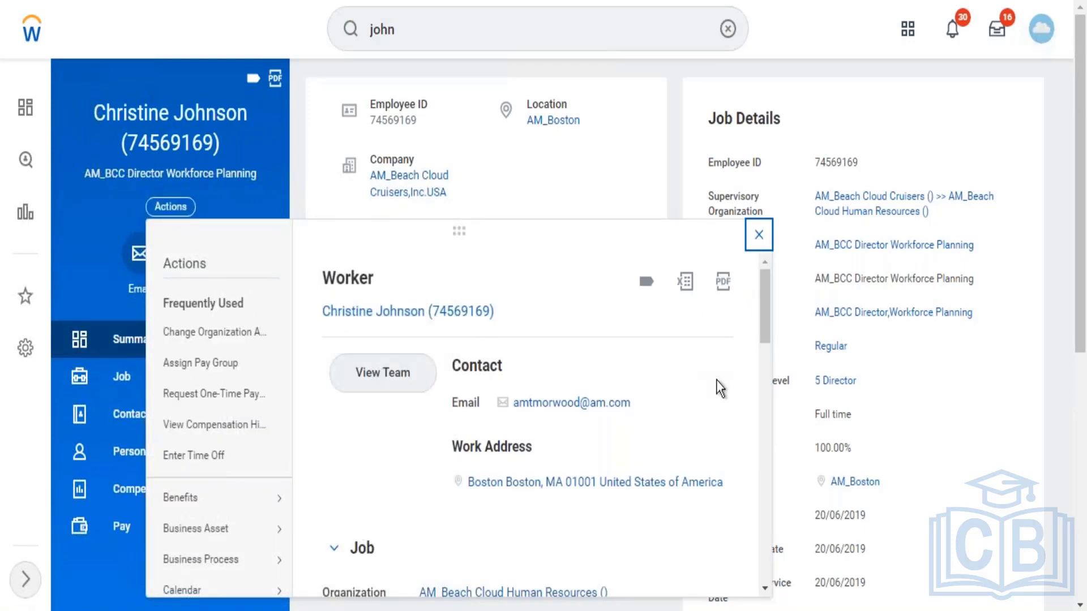
pyautogui.moveTo(763, 319); pyautogui.dragTo(753, 543)
pyautogui.moveTo(281, 294)
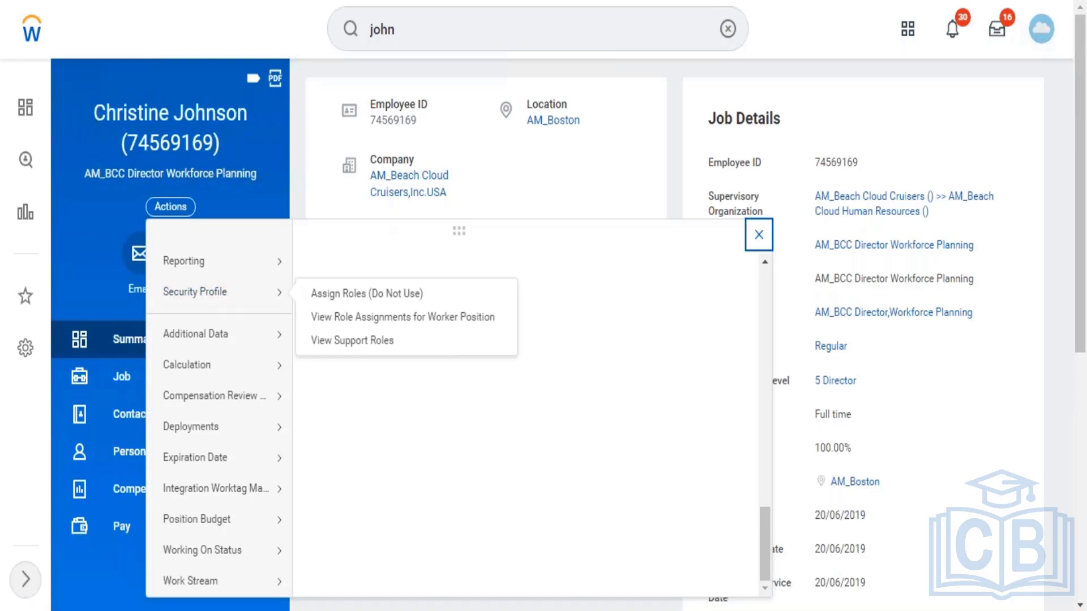
# Step: Edit the global search query back to 'John' to list matching people and reports
pyautogui.click(427, 27)
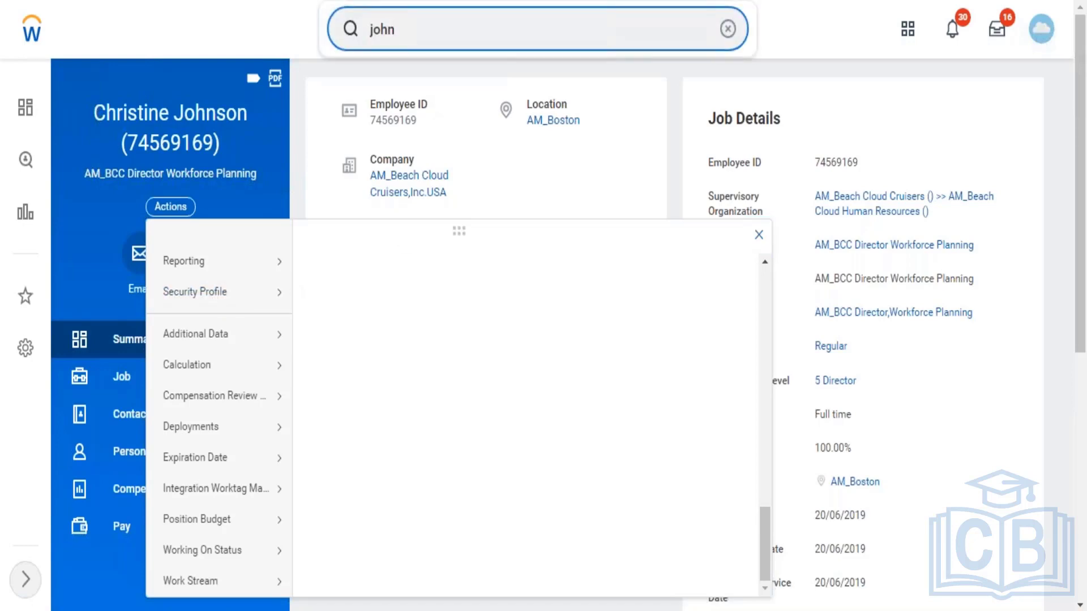
pyautogui.press('BackSpace')
pyautogui.press('BackSpace')
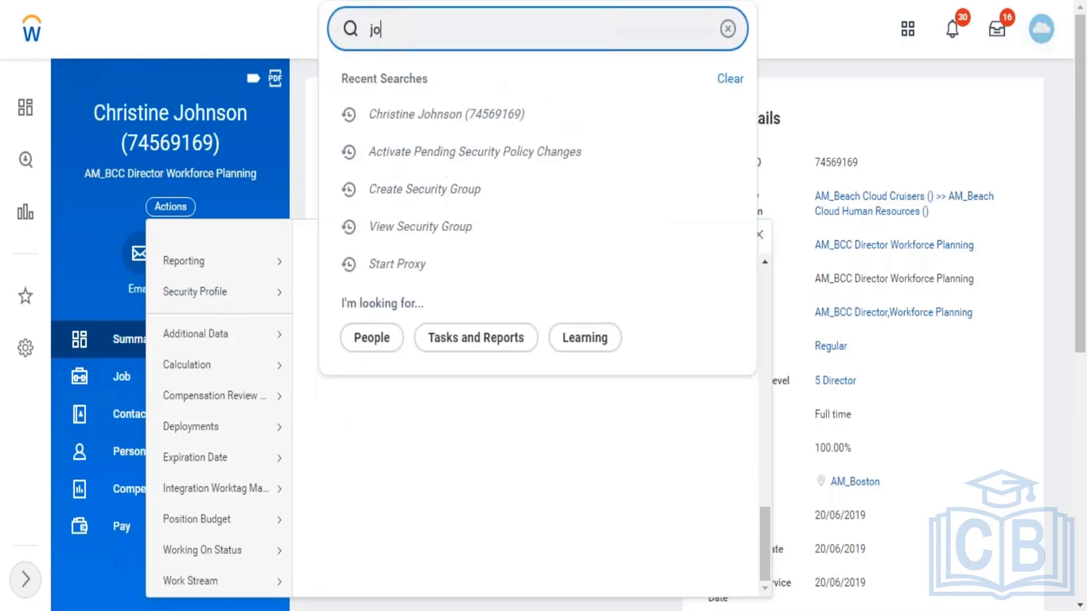
pyautogui.press('BackSpace')
pyautogui.press('BackSpace')
pyautogui.write('John')
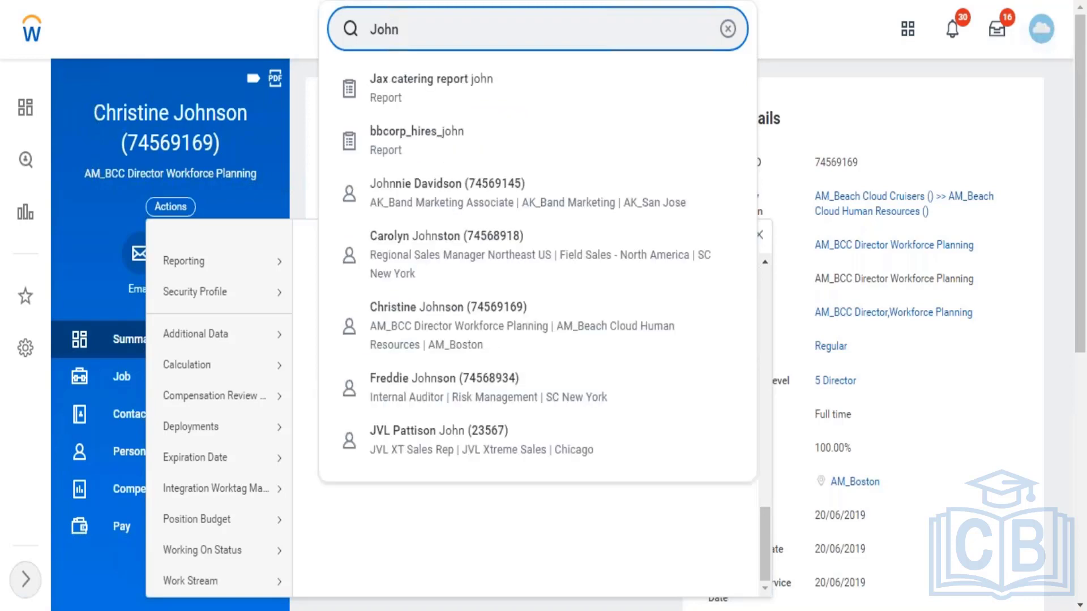
# Step: Open the Regional Sales Manager Northeast US worker and review Security Profile in its Actions menu
pyautogui.click(426, 259)
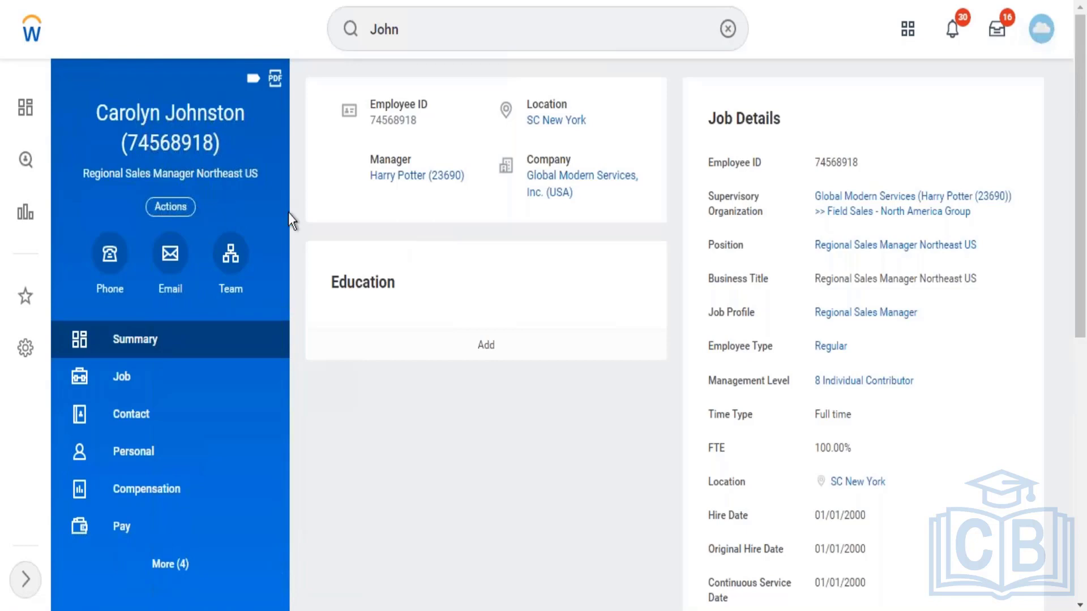
pyautogui.click(170, 207)
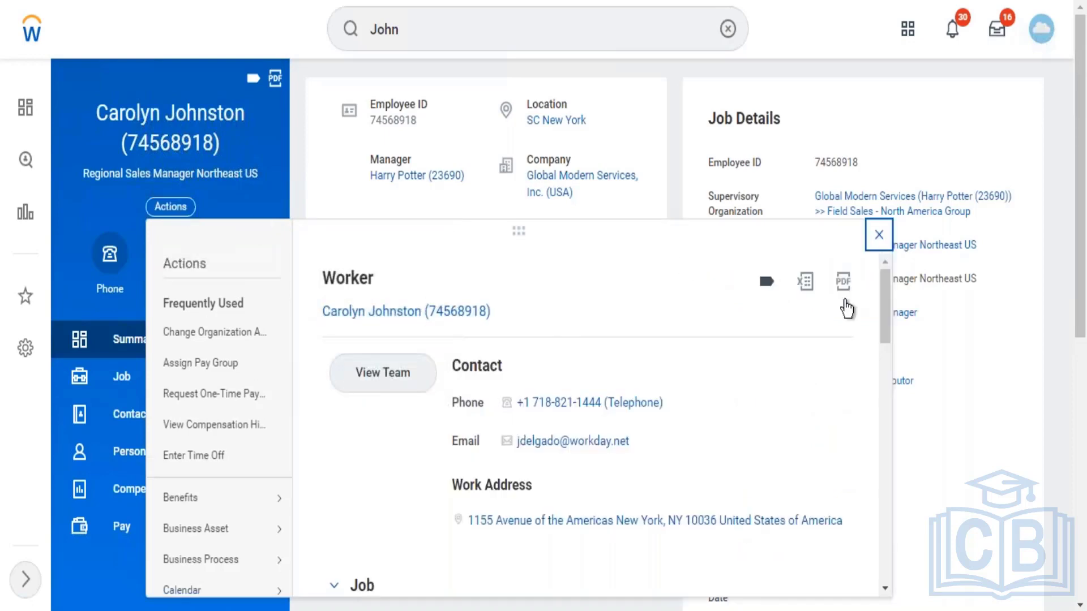
pyautogui.scroll(-1, 881, 402)
pyautogui.moveTo(881, 402); pyautogui.dragTo(889, 562)
pyautogui.moveTo(281, 300)
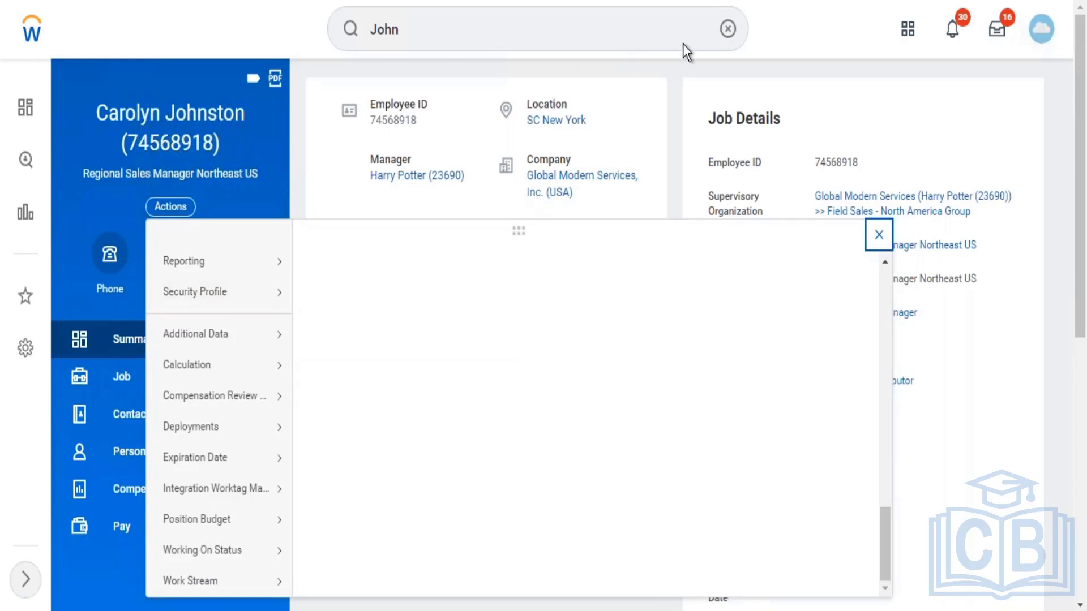
# Step: View the Learning Administrator security group via 'view sec group' and bring up its related actions
pyautogui.click(728, 28)
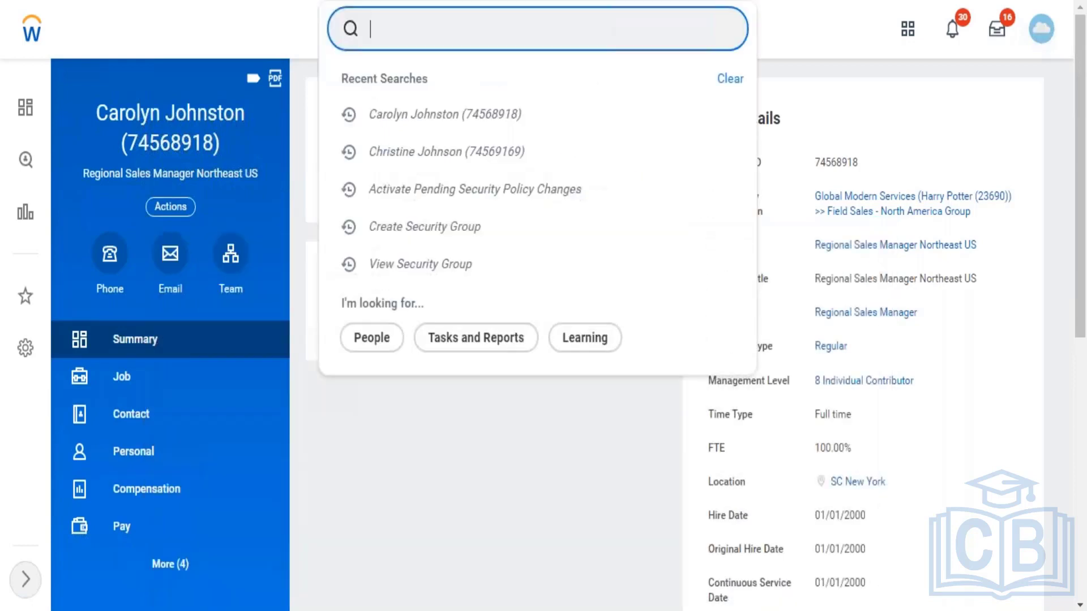
pyautogui.write('view sec group')
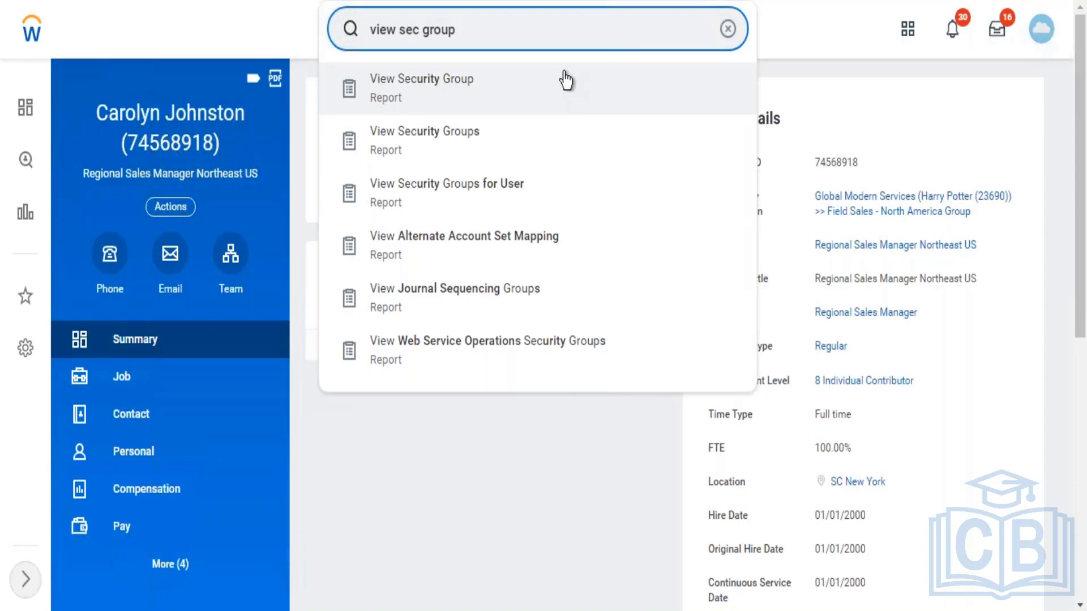
pyautogui.click(566, 79)
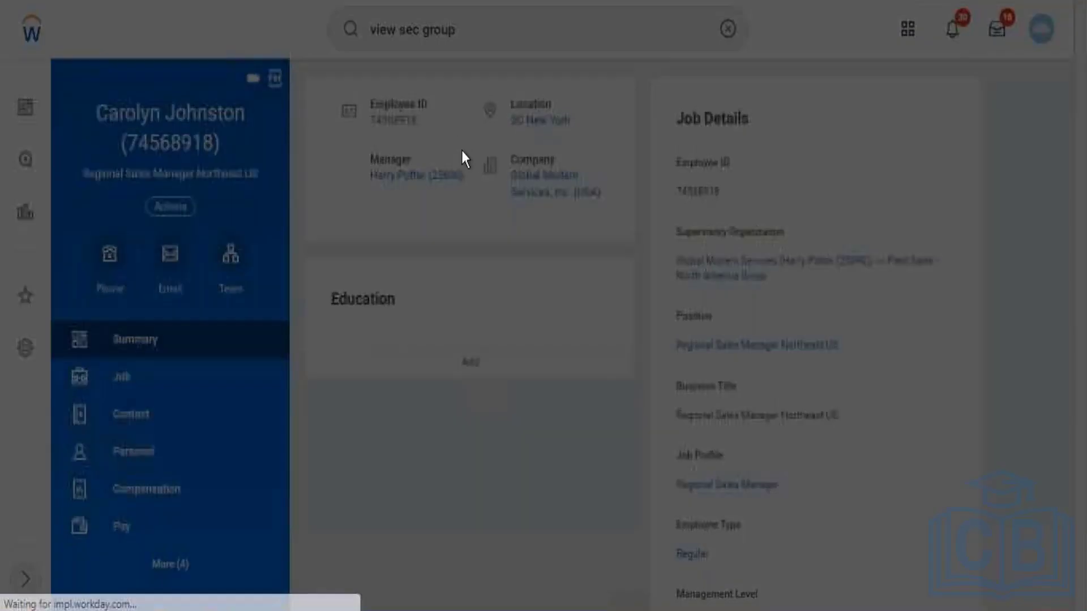
pyautogui.click(454, 249)
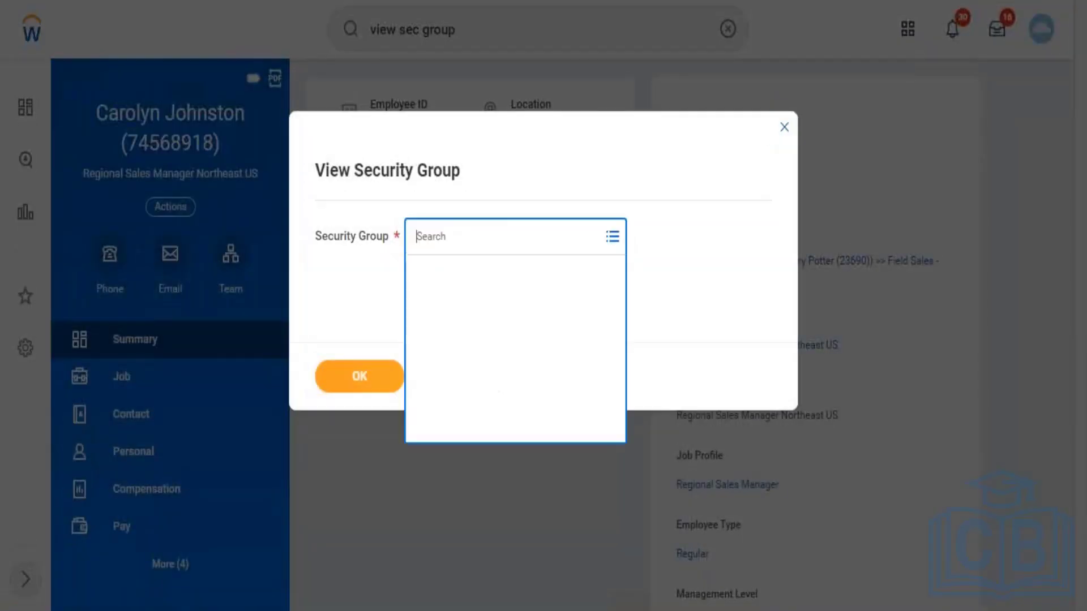
pyautogui.write('learning')
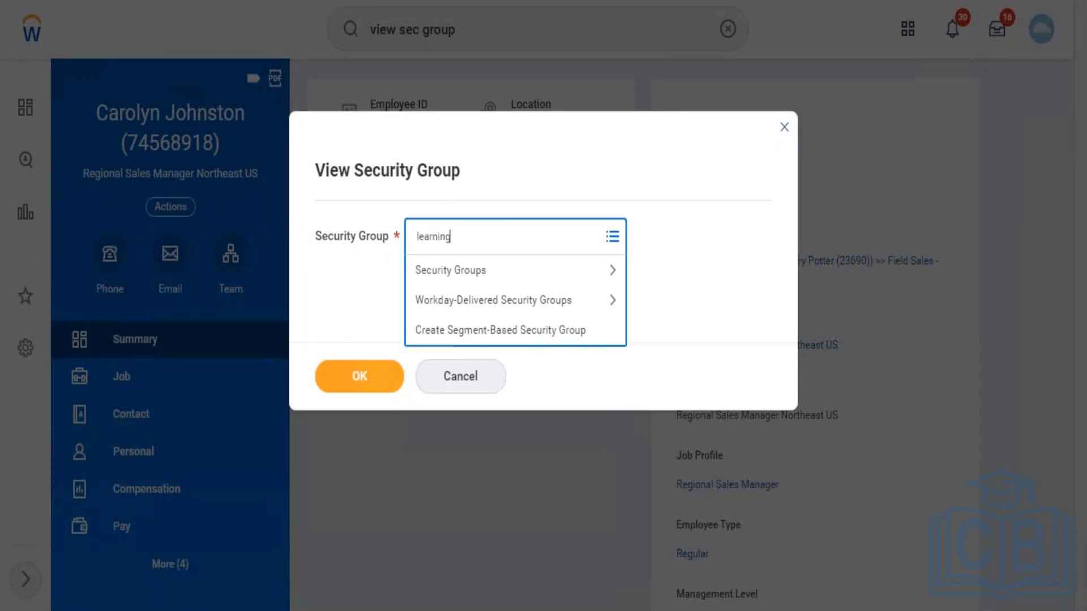
pyautogui.write(' admin')
pyautogui.press('Return')
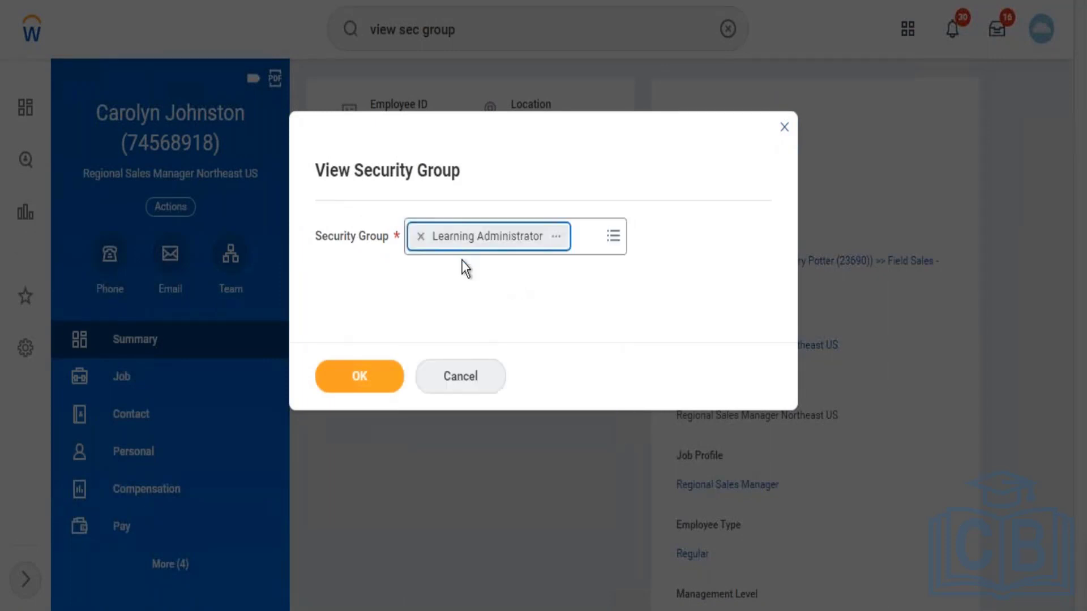
pyautogui.click(382, 384)
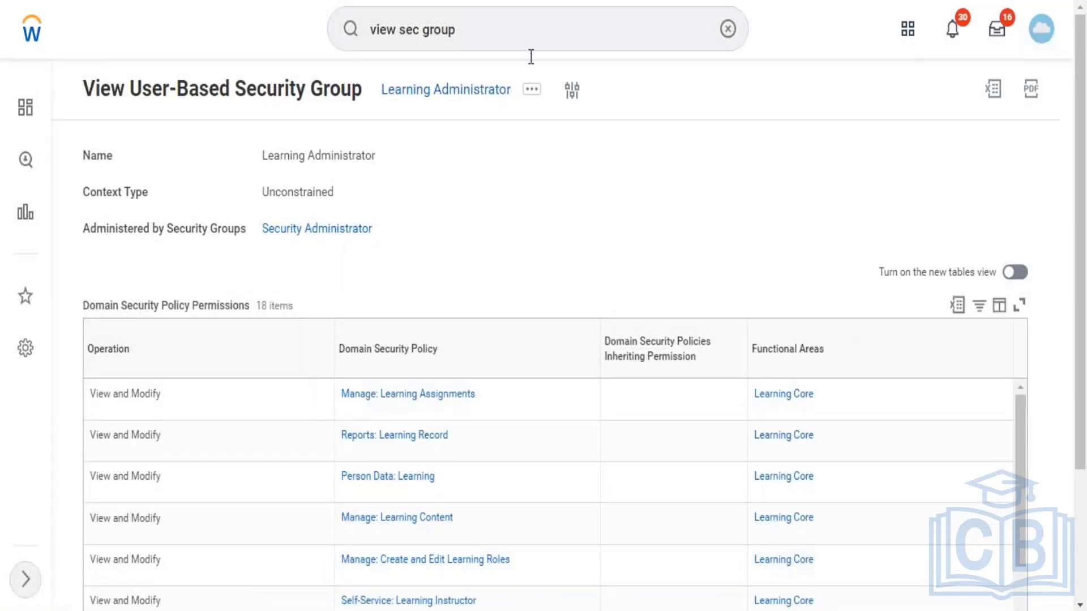
pyautogui.click(531, 90)
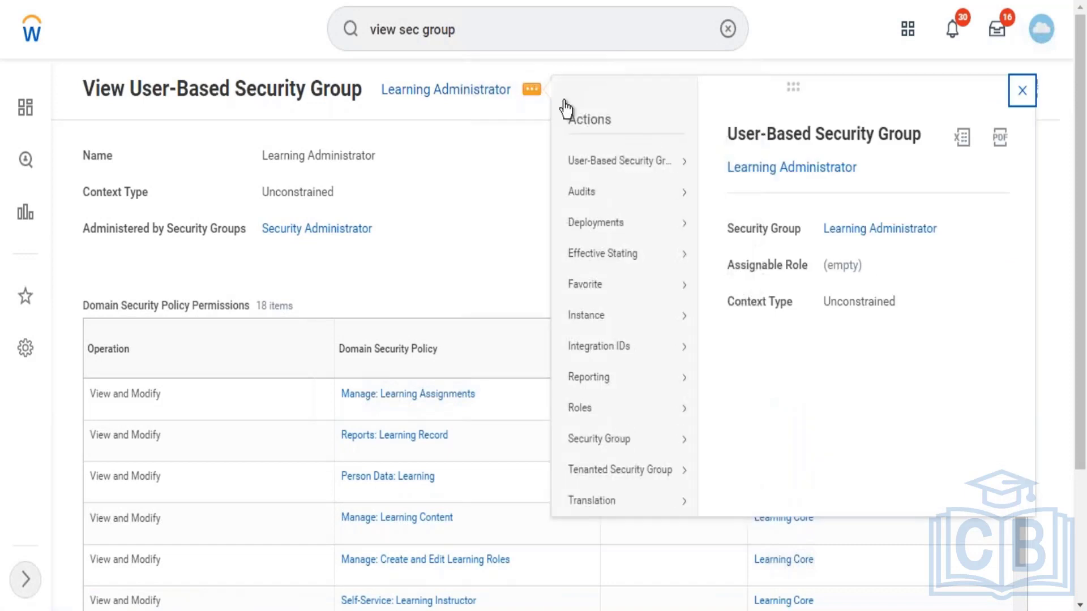
# Step: Start Assign Users and select the first matching system user, deselecting a mistaken pick
pyautogui.moveTo(678, 164)
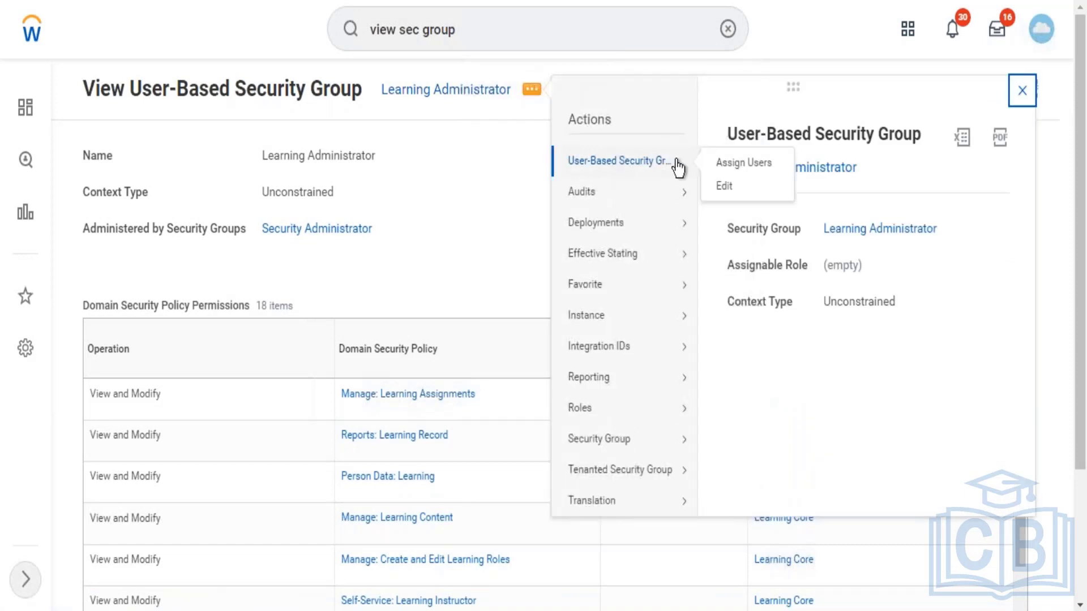
pyautogui.click(729, 166)
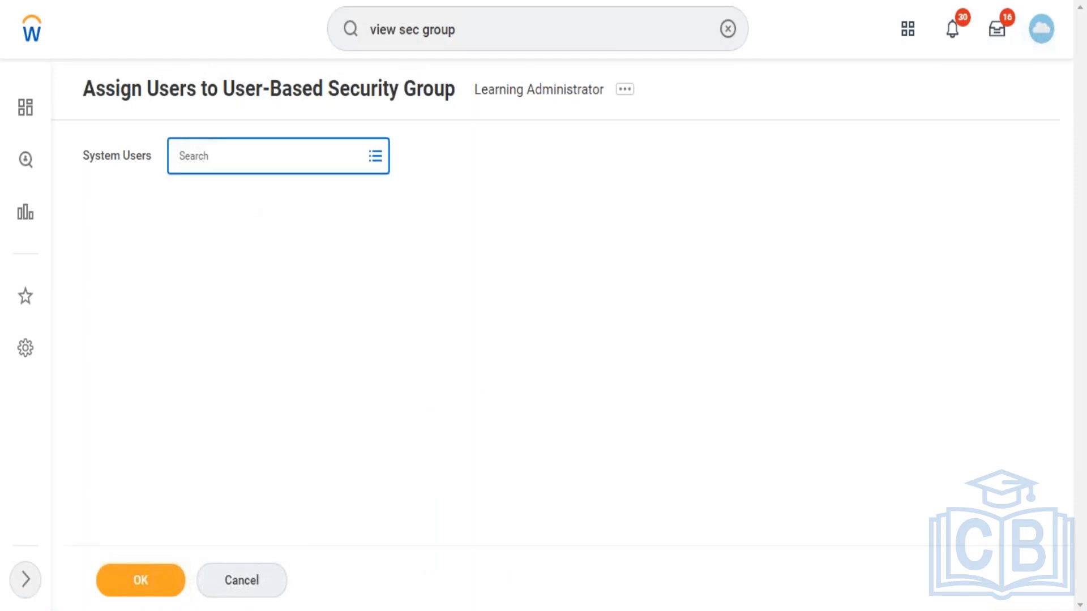
pyautogui.write('John')
pyautogui.press('Return')
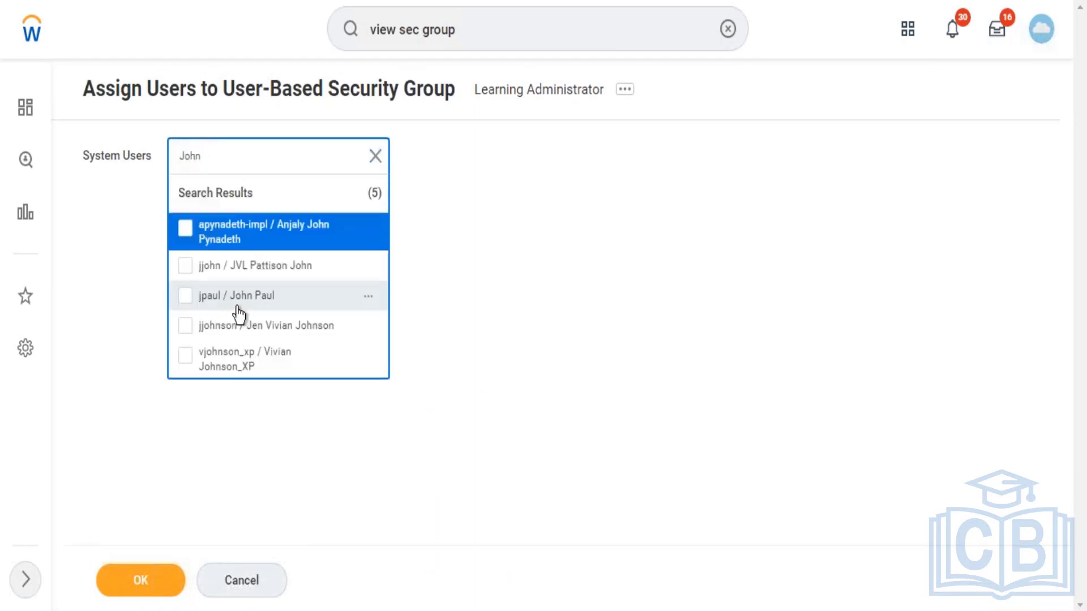
pyautogui.click(252, 306)
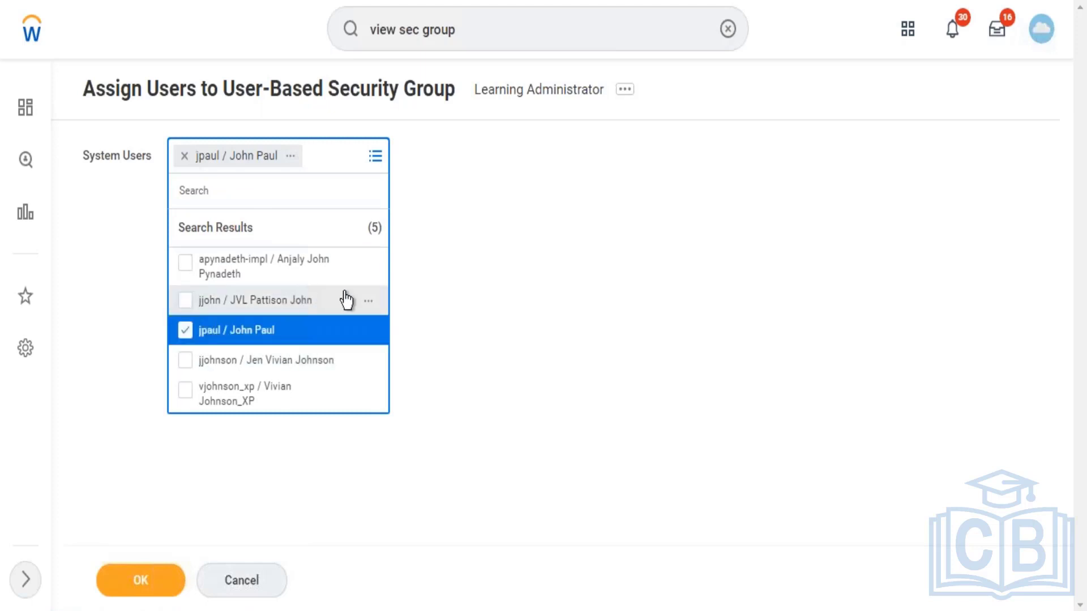
pyautogui.click(299, 266)
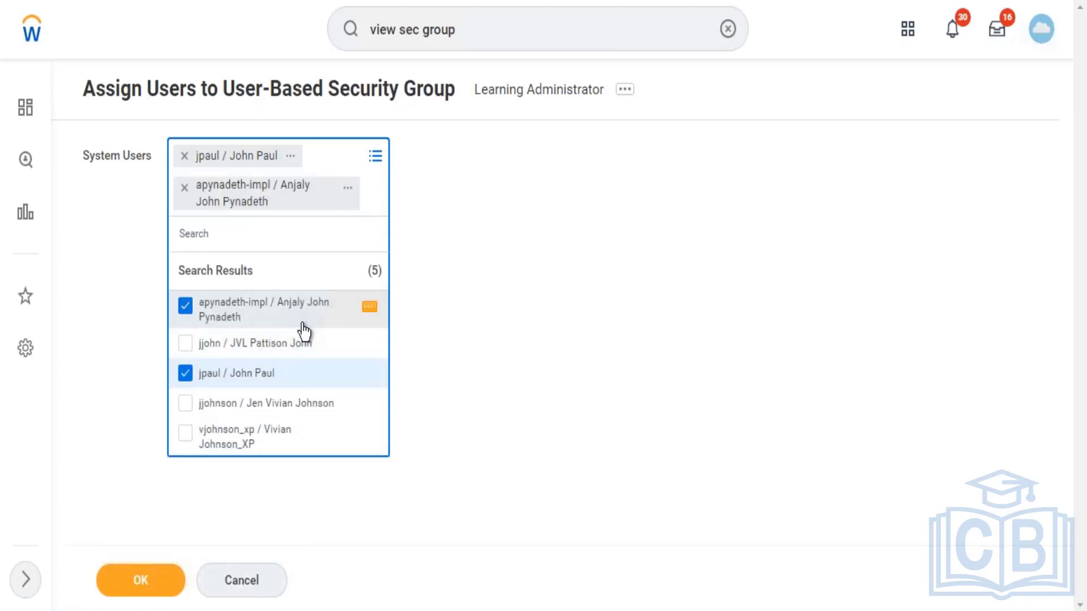
pyautogui.click(208, 302)
pyautogui.click(188, 308)
pyautogui.click(185, 308)
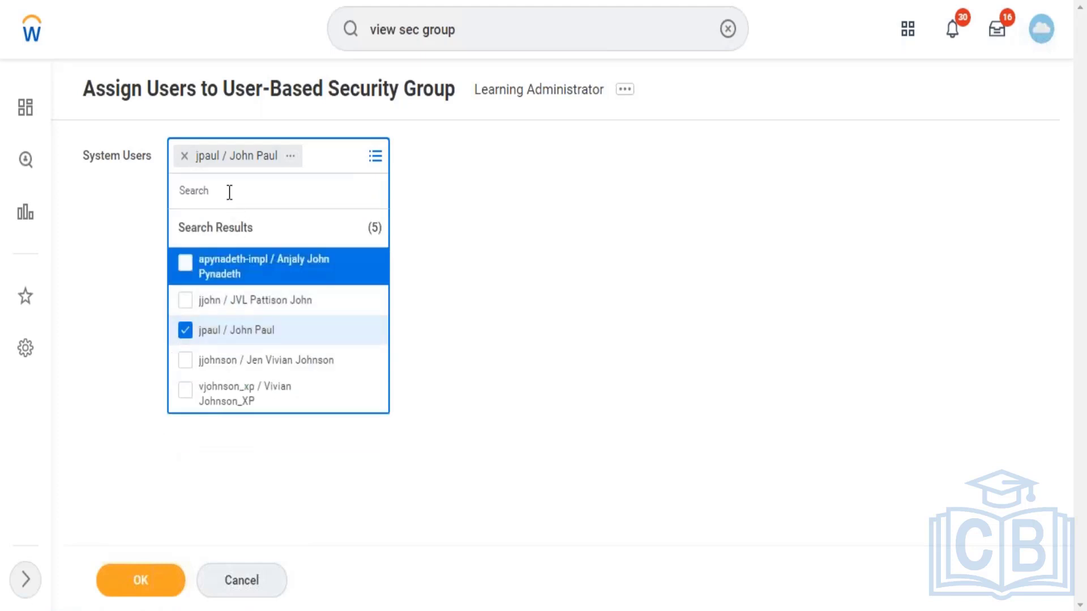
# Step: Add the second system user to the selection and submit the assignment
pyautogui.write('Eric')
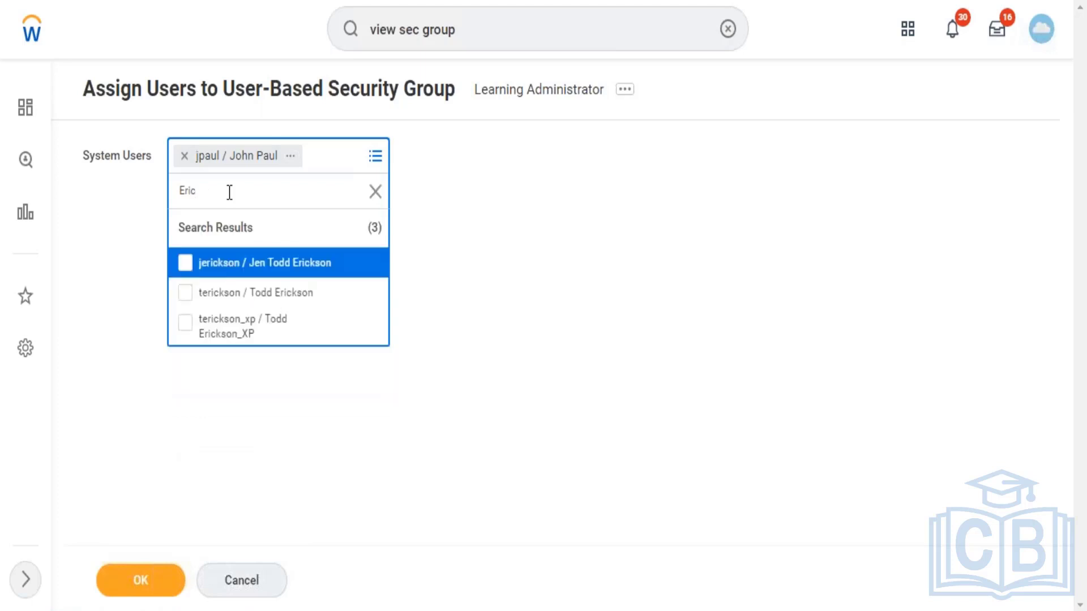
pyautogui.click(292, 306)
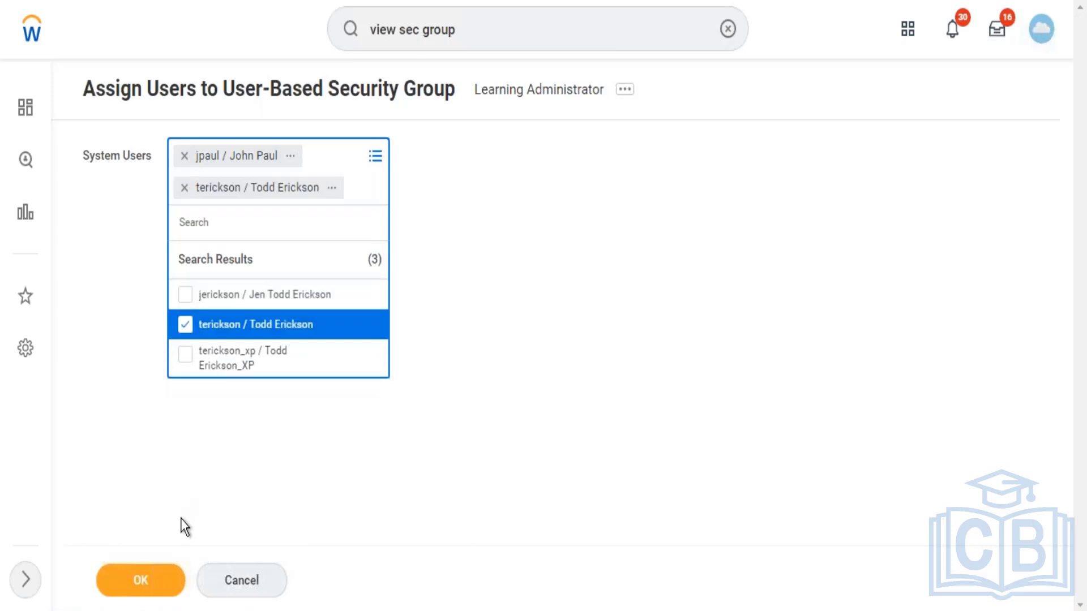
pyautogui.click(149, 583)
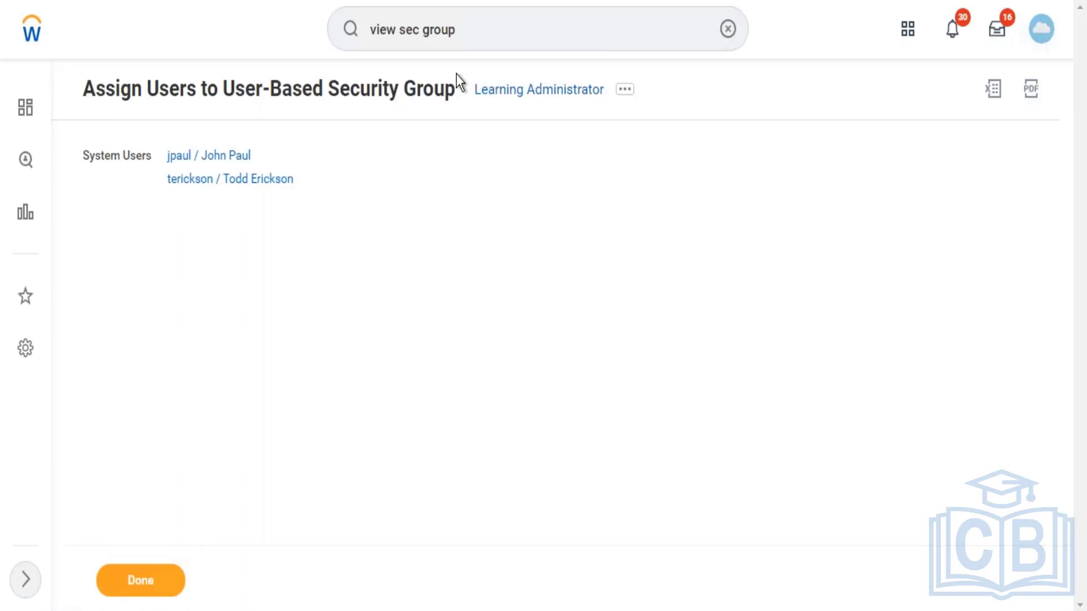
# Step: Run a global people search for the group's first system user by full name
pyautogui.click(549, 38)
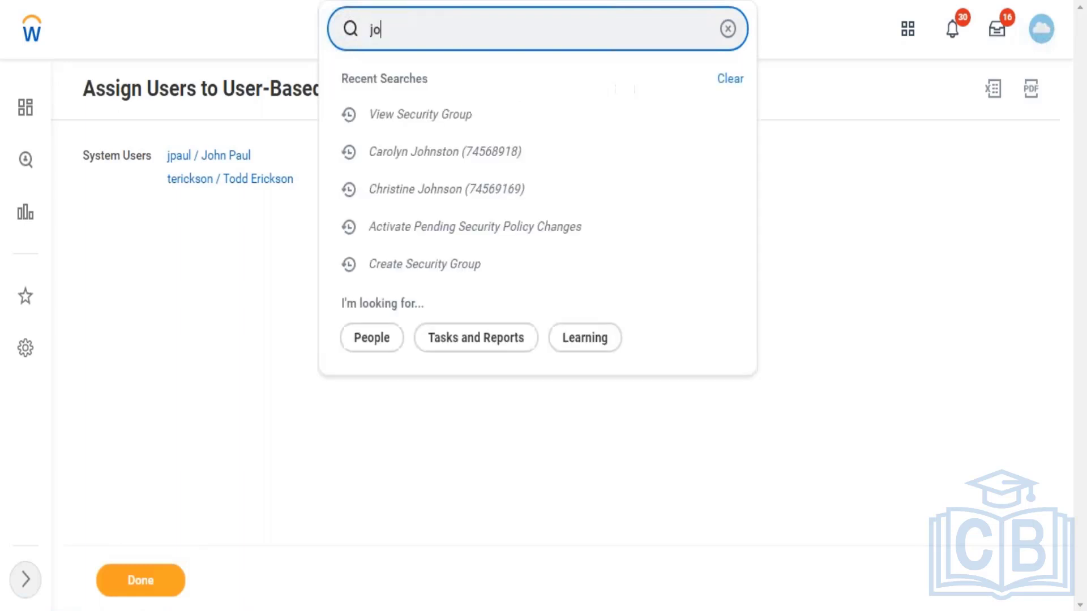
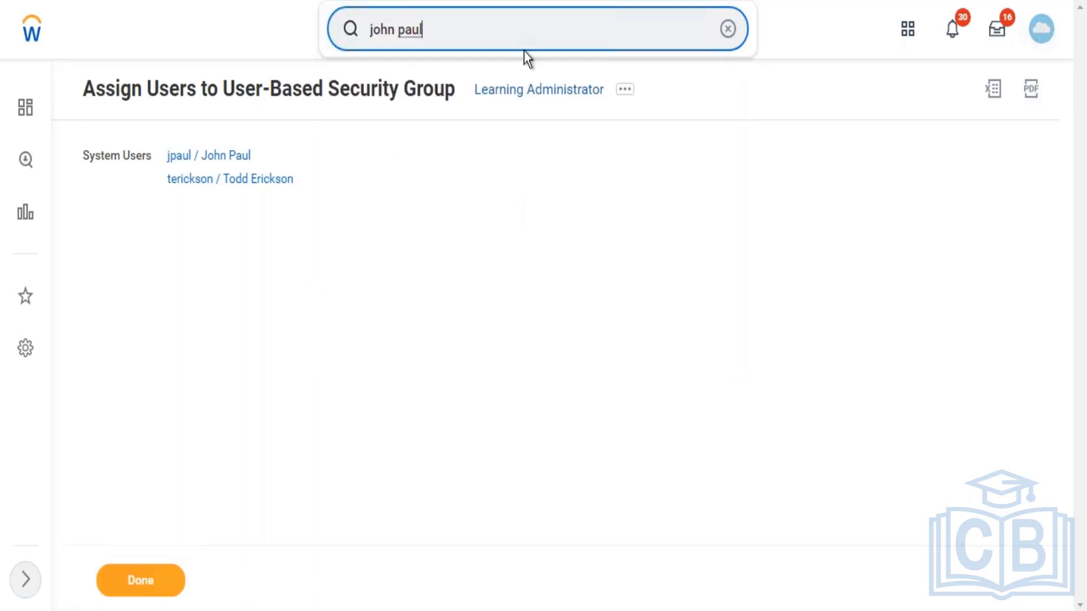
pyautogui.press('Return')
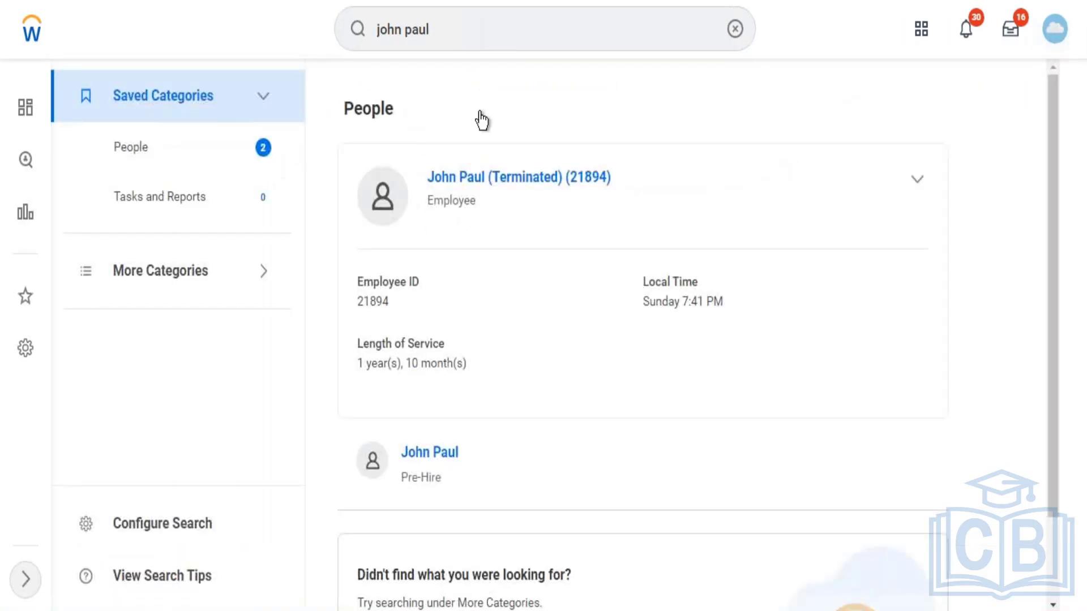
# Step: Replace the search text with the second user's first name to see matching suggestions
pyautogui.click(450, 28)
pyautogui.press('BackSpace')
pyautogui.press('BackSpace')
pyautogui.press('BackSpace')
pyautogui.press('BackSpace')
pyautogui.press('BackSpace')
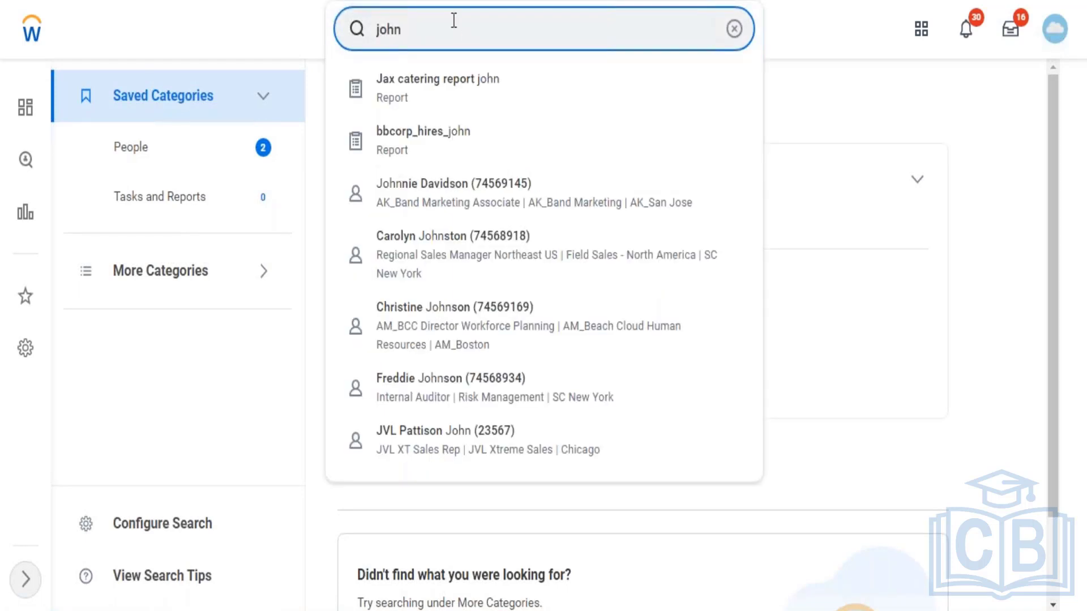
pyautogui.press('BackSpace')
pyautogui.press('BackSpace')
pyautogui.press('BackSpace')
pyautogui.press('BackSpace')
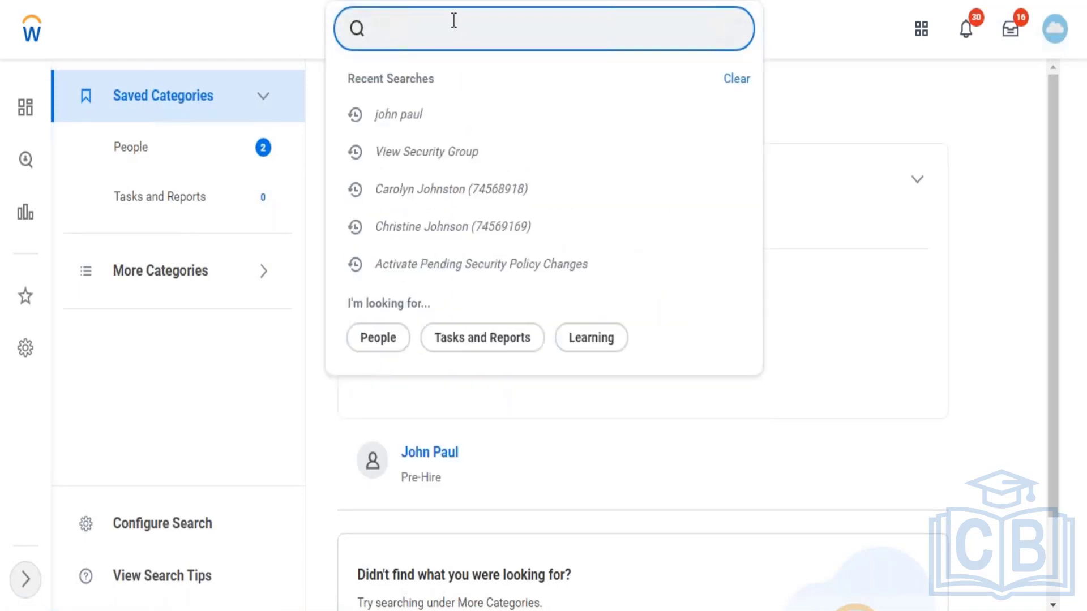
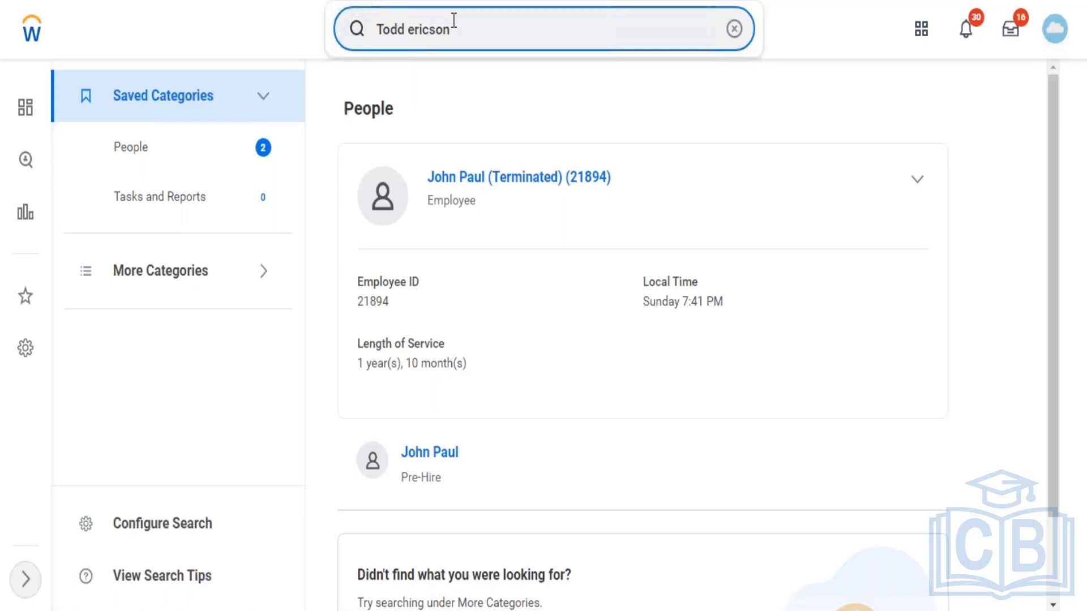
pyautogui.write('n')
pyautogui.press('BackSpace')
pyautogui.press('BackSpace')
pyautogui.press('BackSpace')
pyautogui.press('BackSpace')
pyautogui.press('BackSpace')
pyautogui.press('BackSpace')
pyautogui.press('BackSpace')
pyautogui.press('BackSpace')
pyautogui.press('BackSpace')
pyautogui.write('d ')
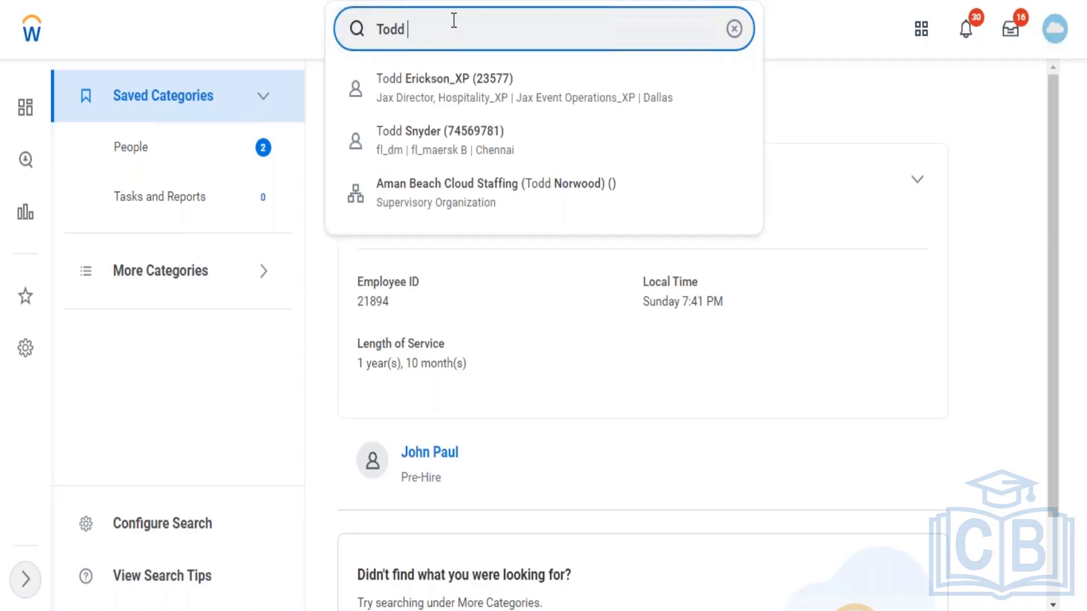
pyautogui.write('Eric')
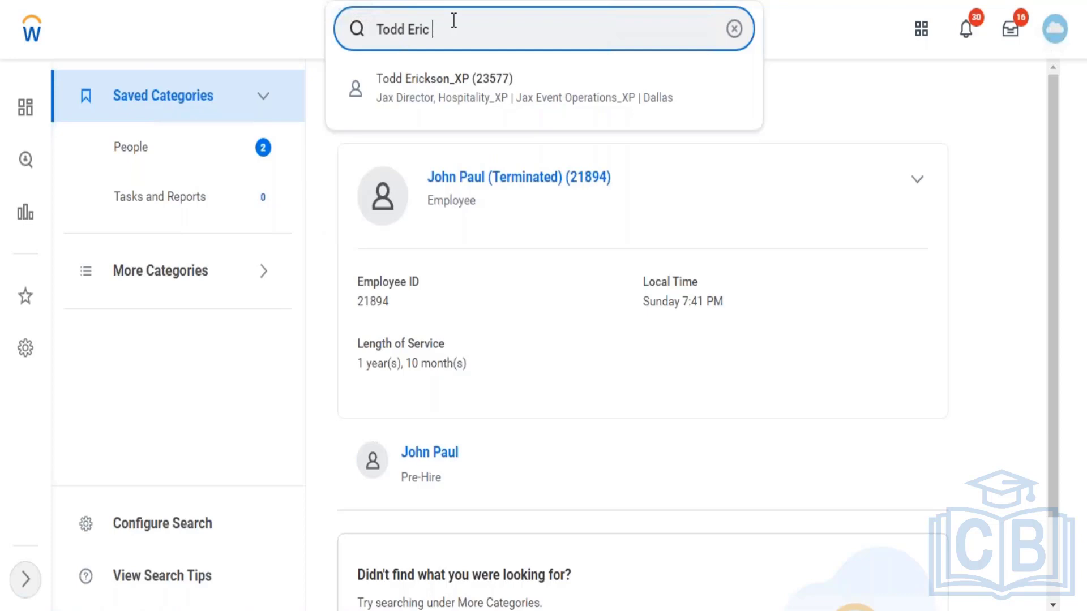
# Step: Open the second user's worker profile from the suggestions, then return to the Workday home page
pyautogui.click(434, 96)
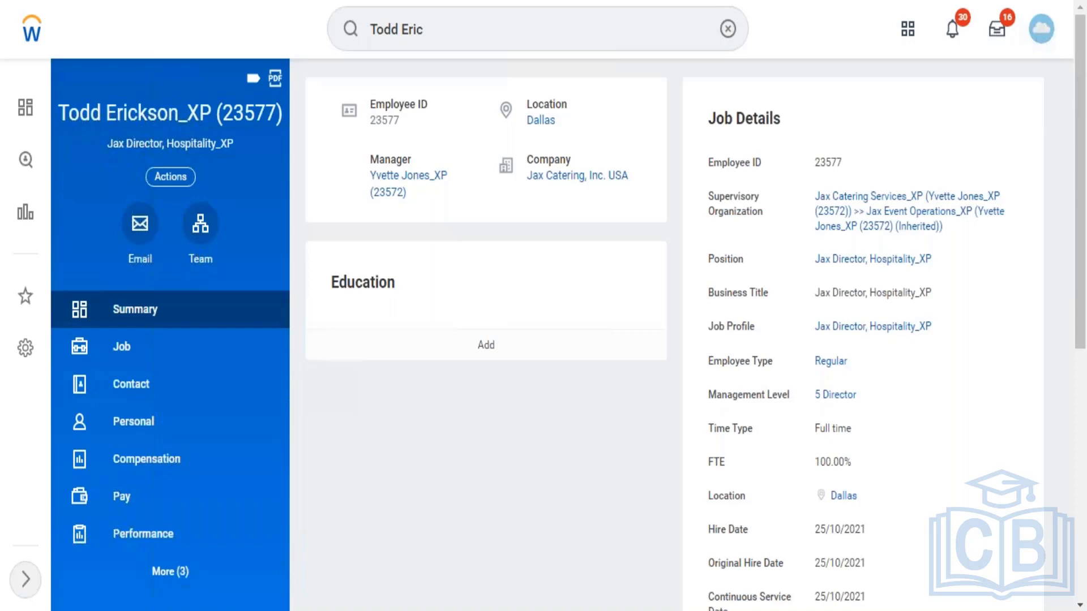
pyautogui.click(34, 35)
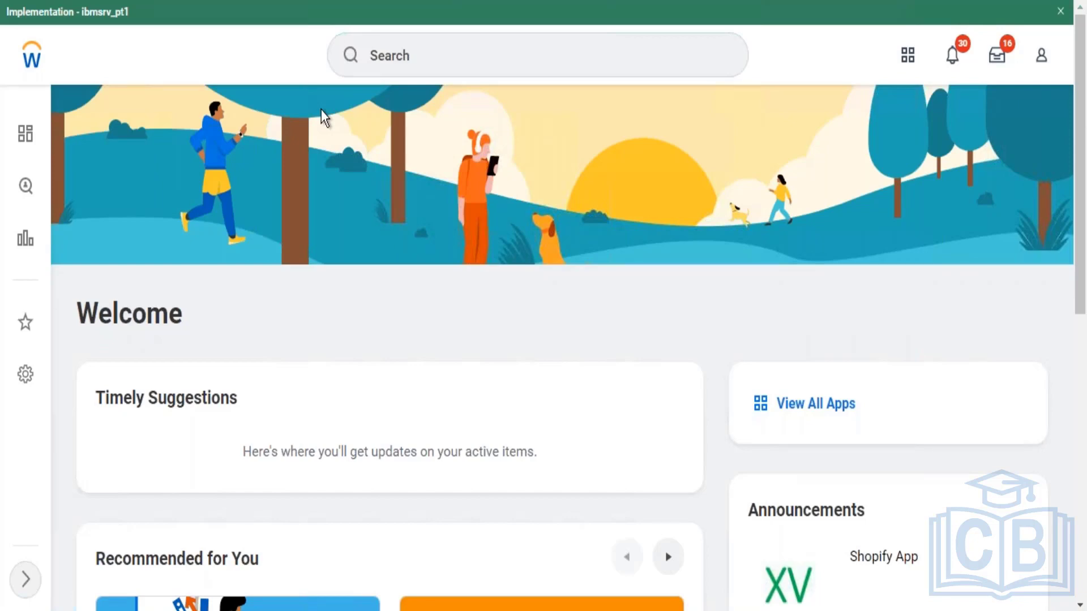
# Step: Run a domain search for 'domain:Adminsiter campaign'
pyautogui.click(468, 54)
pyautogui.write('doma')
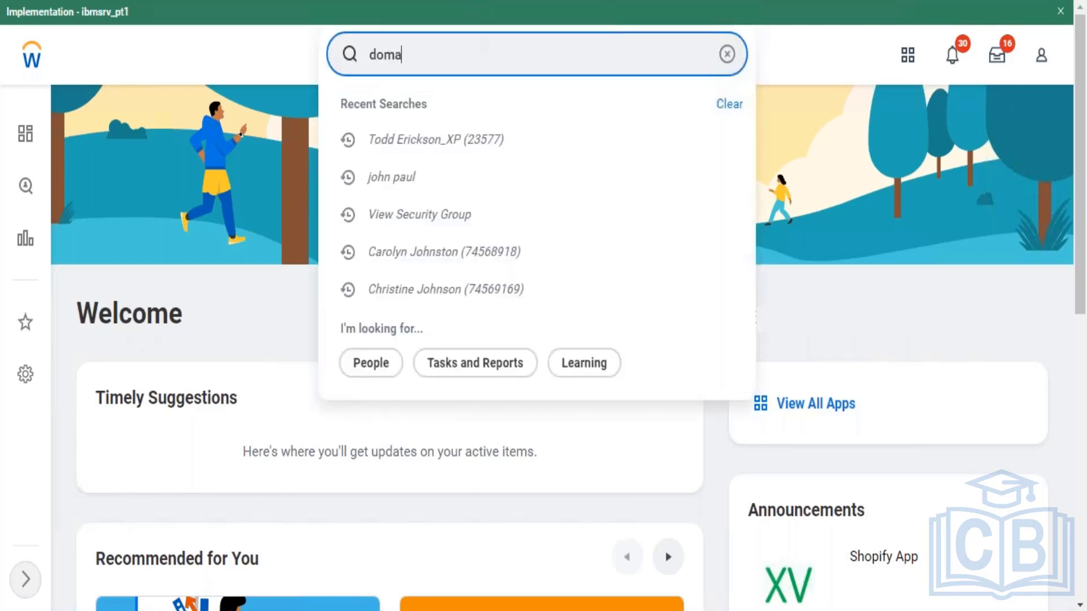
pyautogui.write('in:')
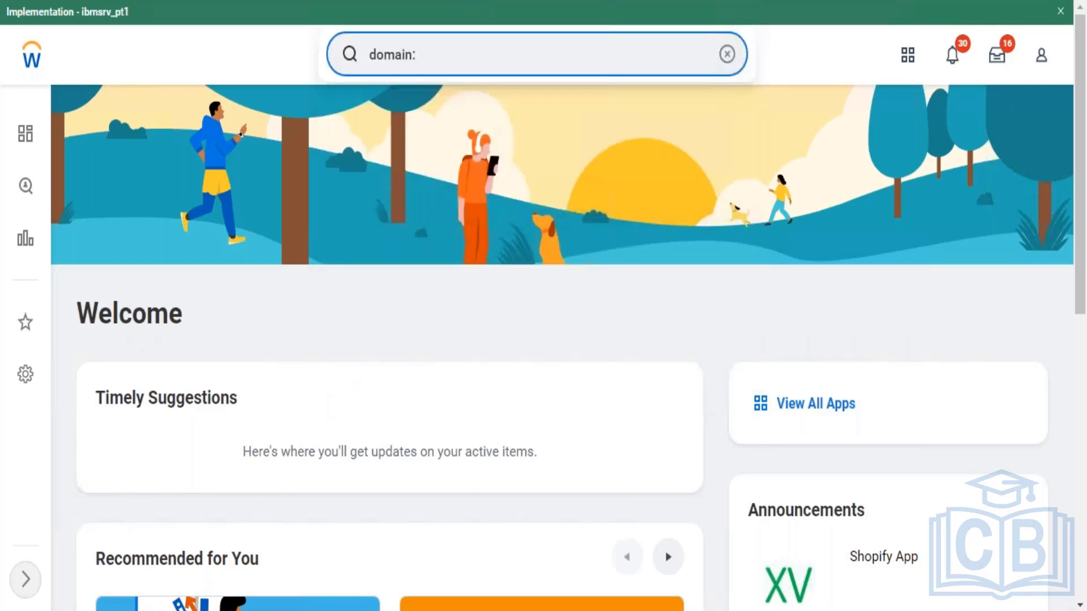
pyautogui.write('Adminsiter')
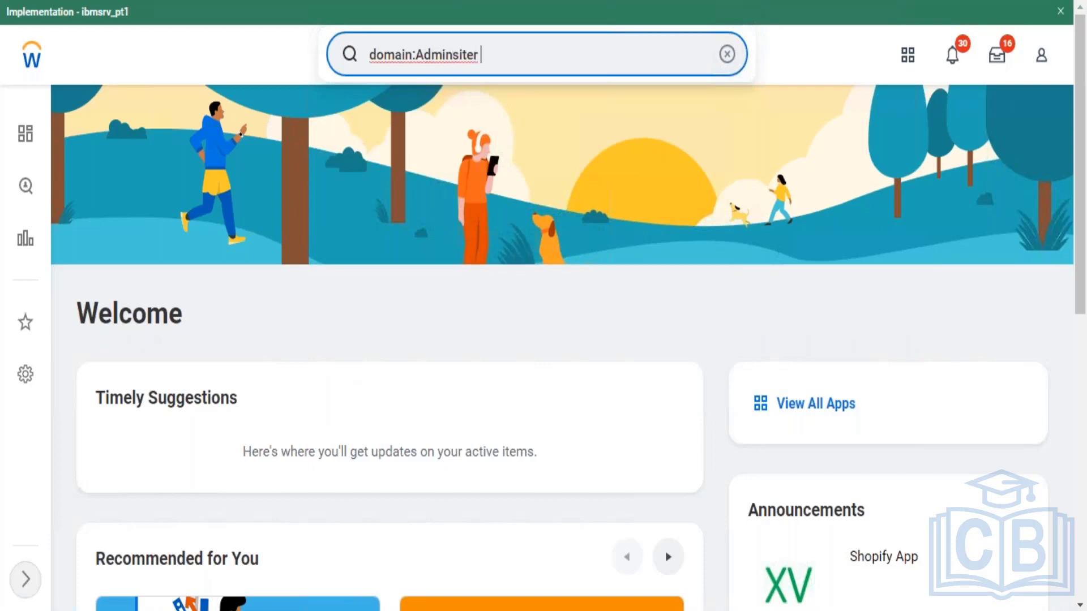
pyautogui.write(' compaigns')
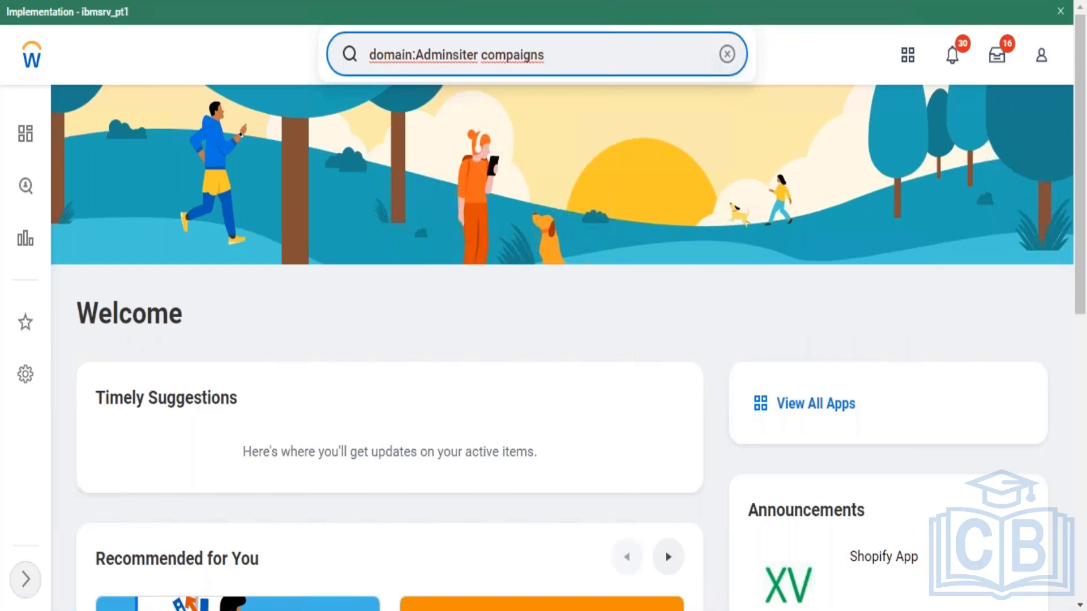
pyautogui.press('BackSpace')
pyautogui.press('BackSpace')
pyautogui.press('BackSpace')
pyautogui.press('BackSpace')
pyautogui.press('BackSpace')
pyautogui.press('BackSpace')
pyautogui.press('BackSpace')
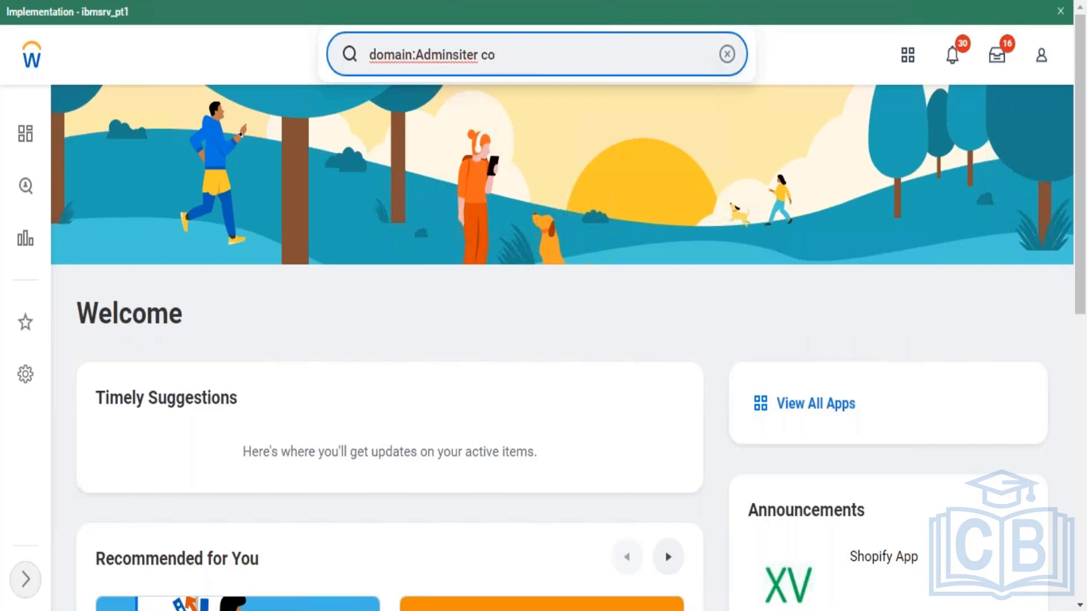
pyautogui.press('BackSpace')
pyautogui.press('BackSpace')
pyautogui.write('ampaig')
pyautogui.press('BackSpace')
pyautogui.press('BackSpace')
pyautogui.press('BackSpace')
pyautogui.press('BackSpace')
pyautogui.press('BackSpace')
pyautogui.press('BackSpace')
pyautogui.press('BackSpace')
pyautogui.write('campaign')
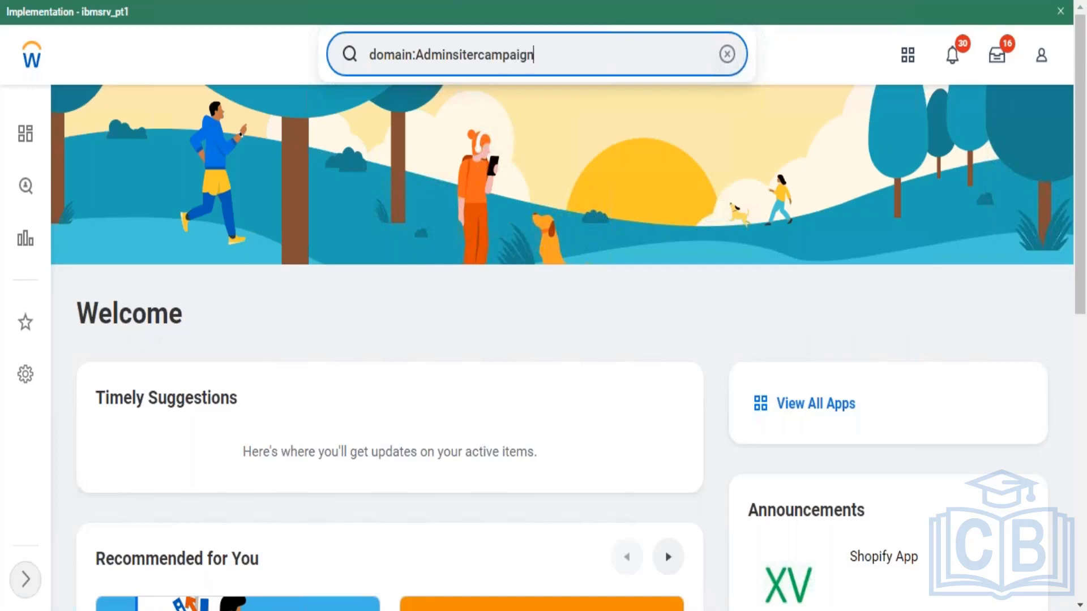
pyautogui.click(480, 56)
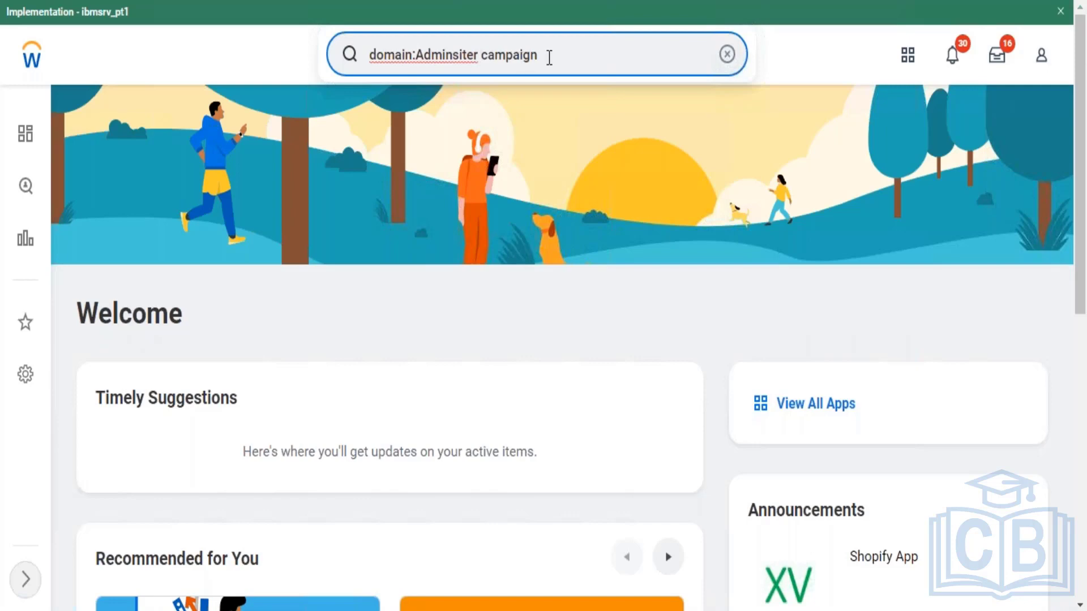
pyautogui.click(488, 268)
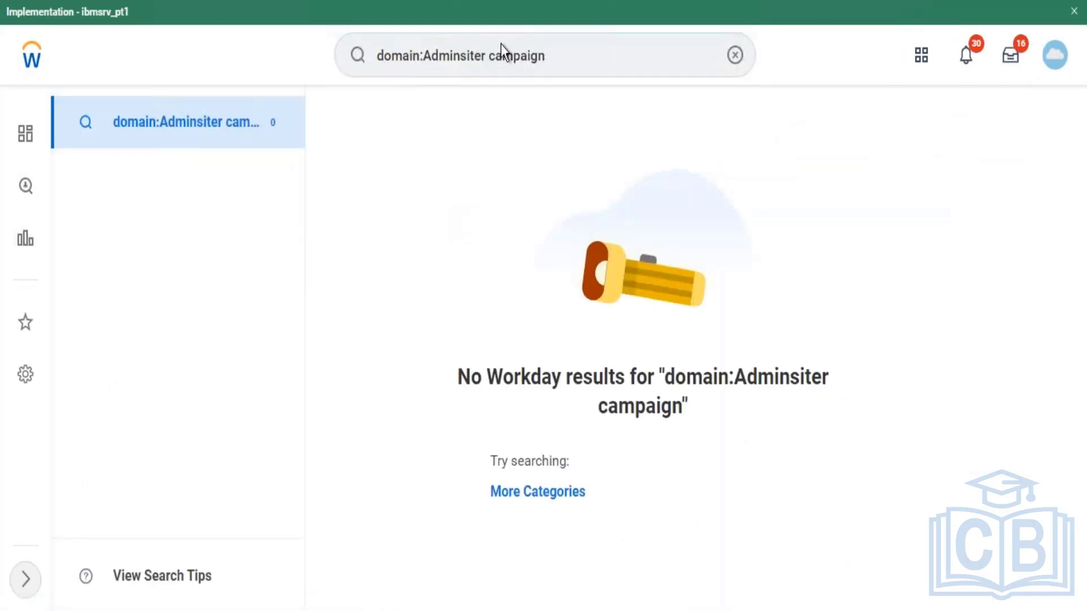
# Step: Shorten the query to 'domain:campaign' and rerun it to list seven campaign domains
pyautogui.click(492, 55)
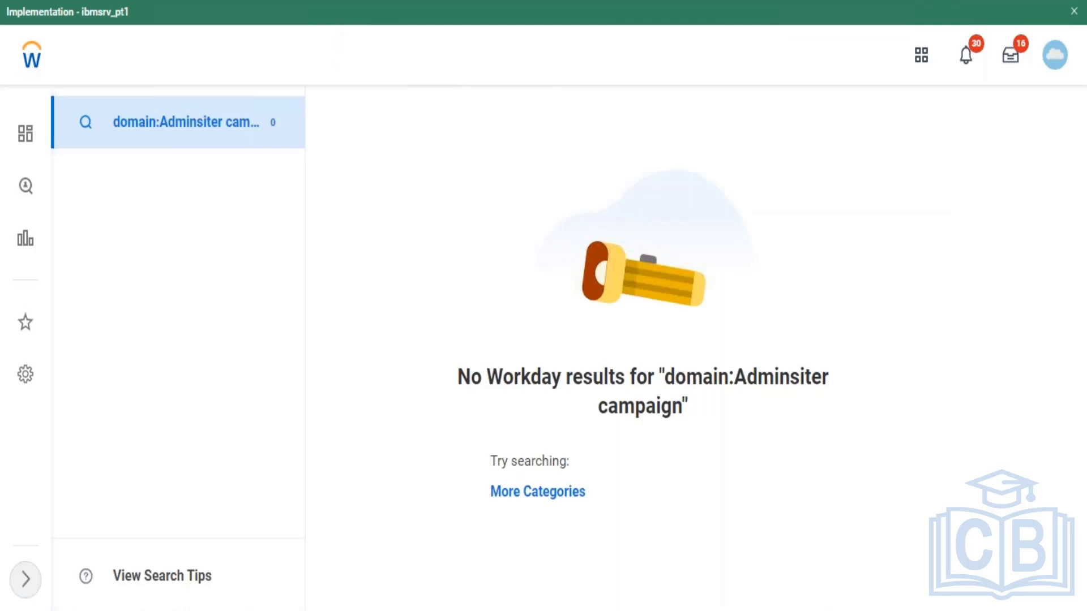
pyautogui.press('BackSpace')
pyautogui.press('BackSpace')
pyautogui.press('BackSpace')
pyautogui.press('BackSpace')
pyautogui.press('BackSpace')
pyautogui.press('BackSpace')
pyautogui.press('BackSpace')
pyautogui.press('BackSpace')
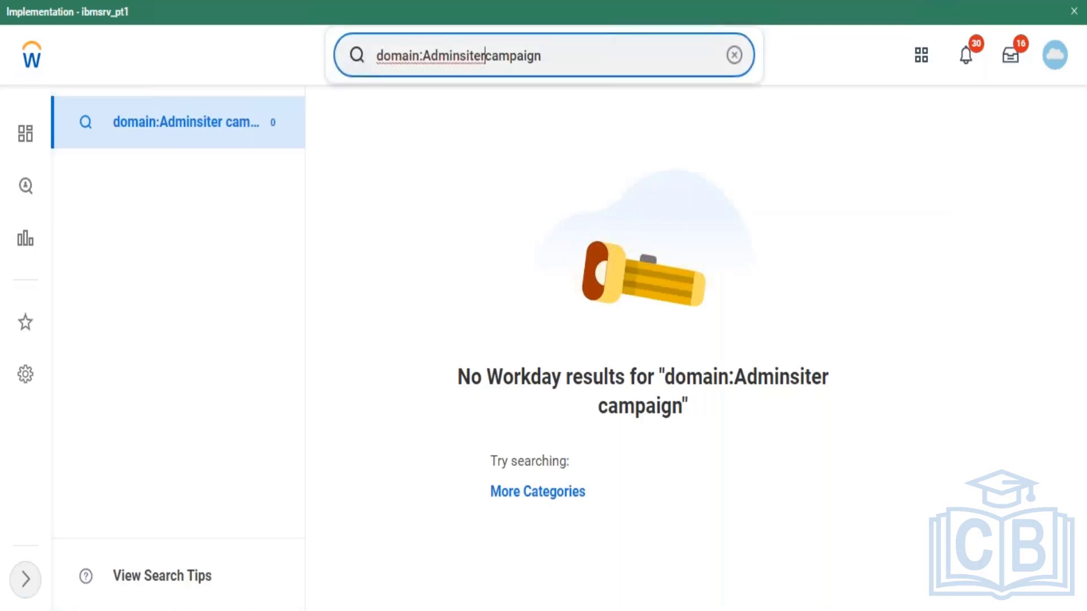
pyautogui.press('BackSpace')
pyautogui.press('BackSpace')
pyautogui.press('BackSpace')
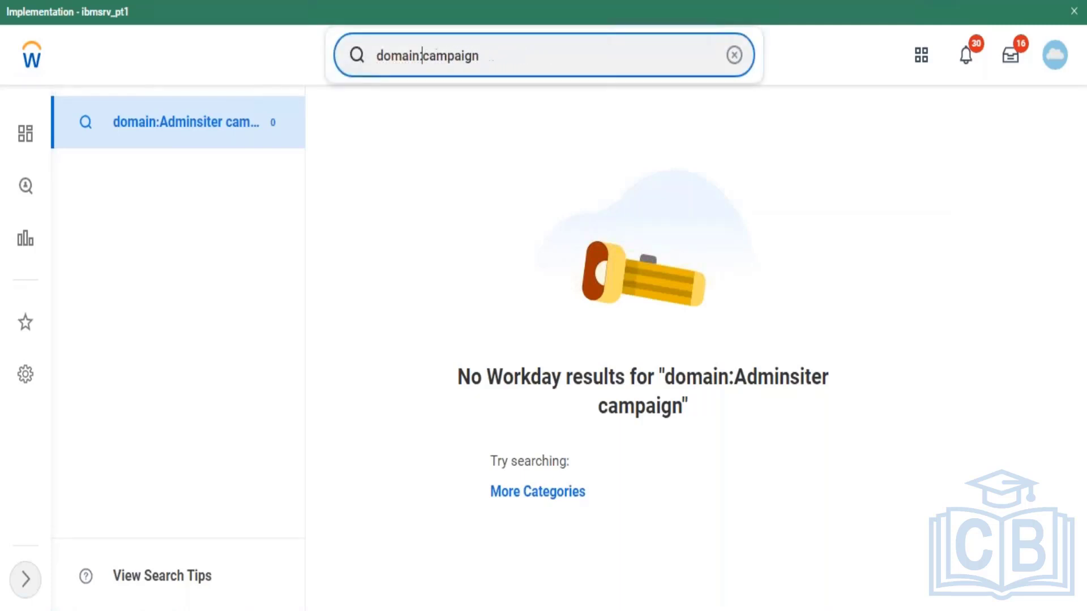
pyautogui.press('Return')
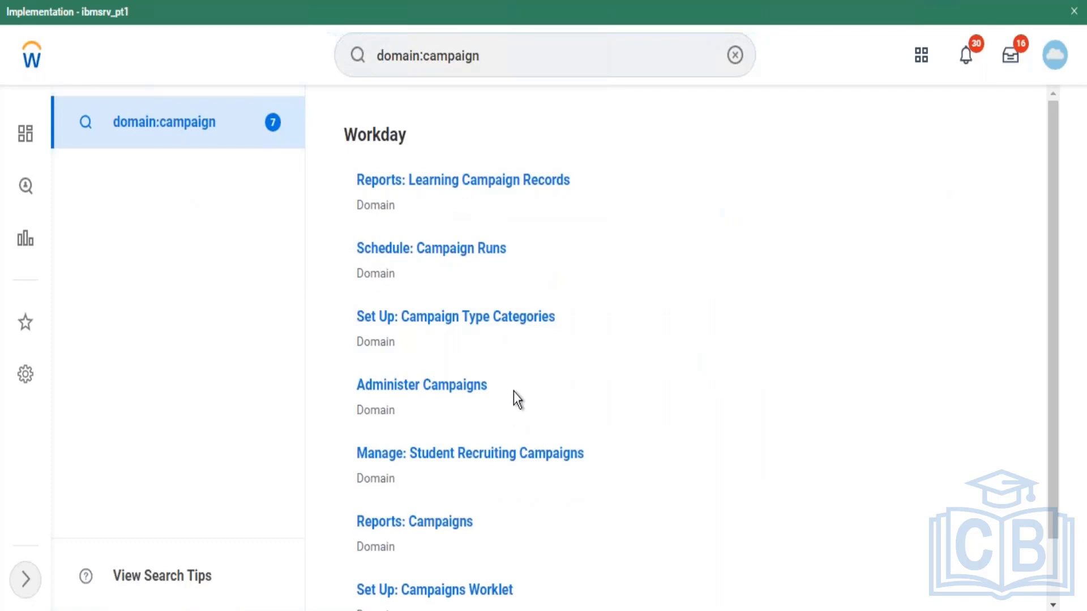
# Step: Edit the Administer Campaigns domain security policy permissions, review the form, and save it
pyautogui.click(501, 387)
pyautogui.moveTo(552, 136)
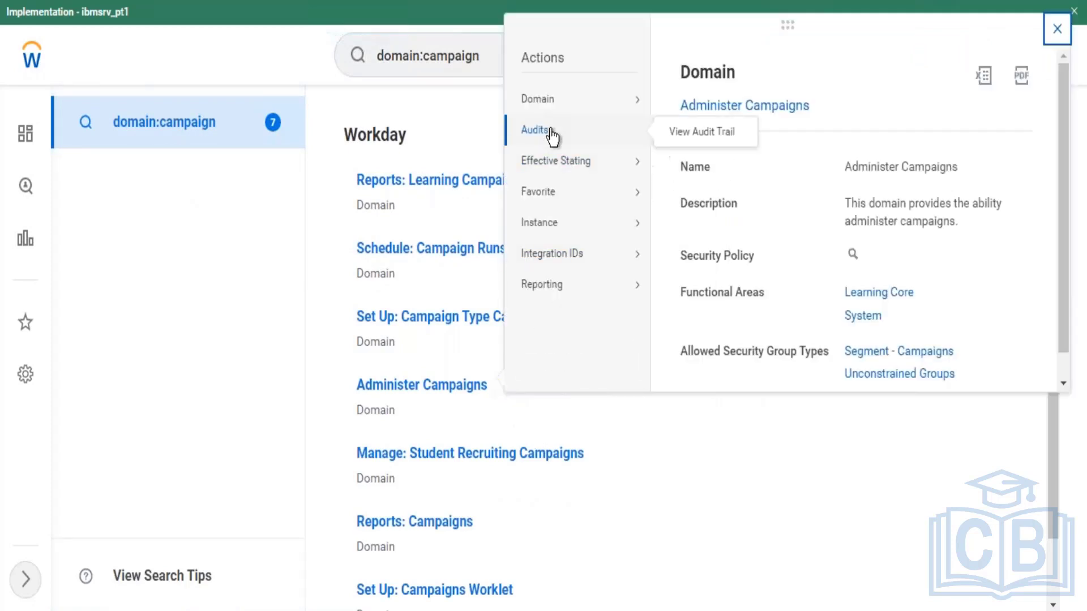
pyautogui.moveTo(548, 97)
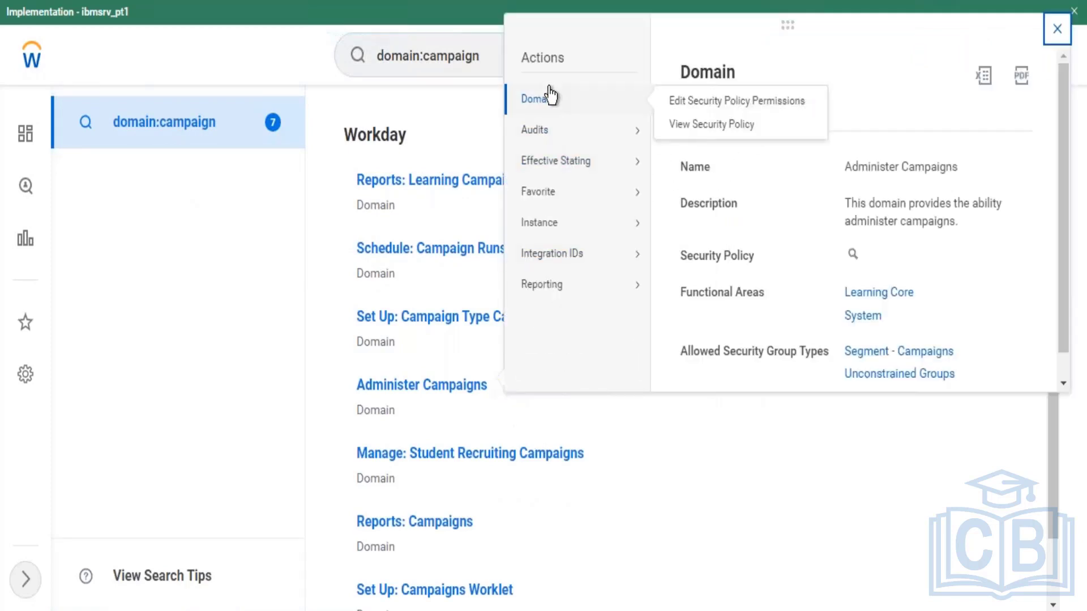
pyautogui.click(676, 102)
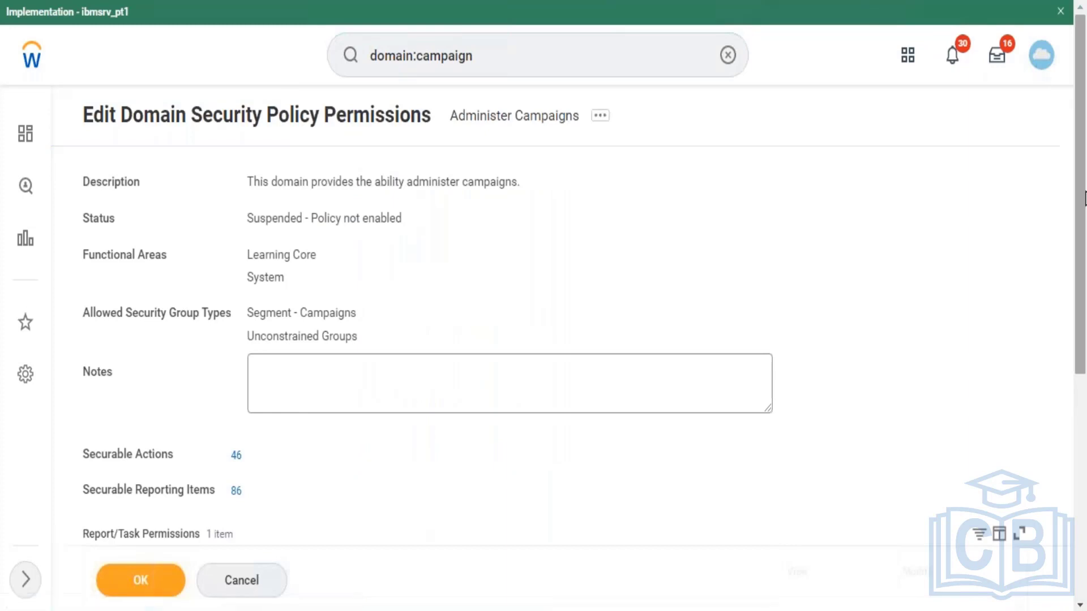
pyautogui.scroll(-6, 1083, 244)
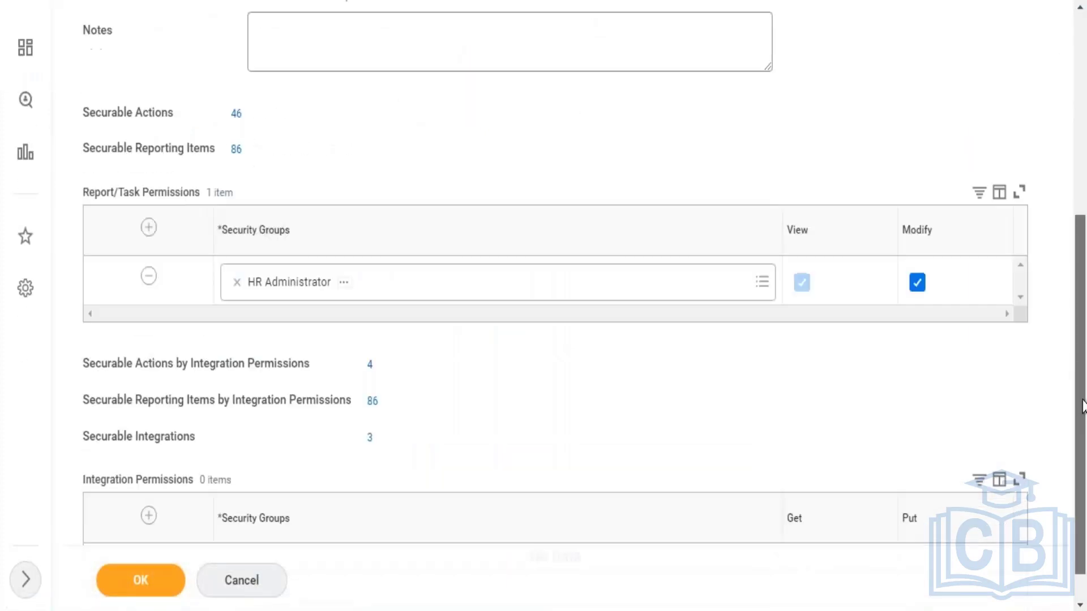
pyautogui.scroll(2, 1084, 323)
pyautogui.scroll(4, 1084, 324)
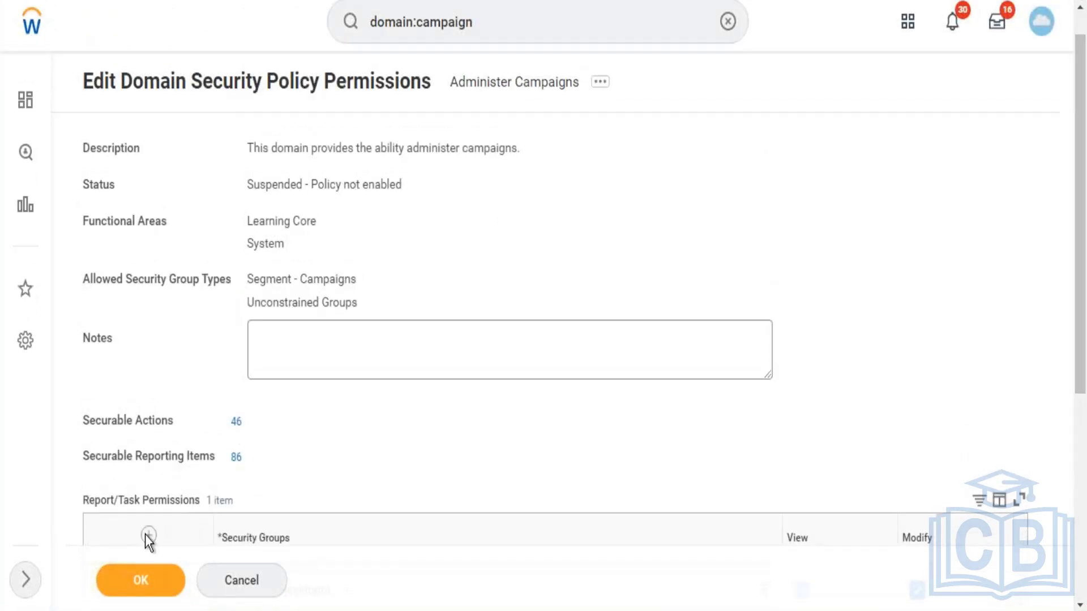
pyautogui.click(140, 577)
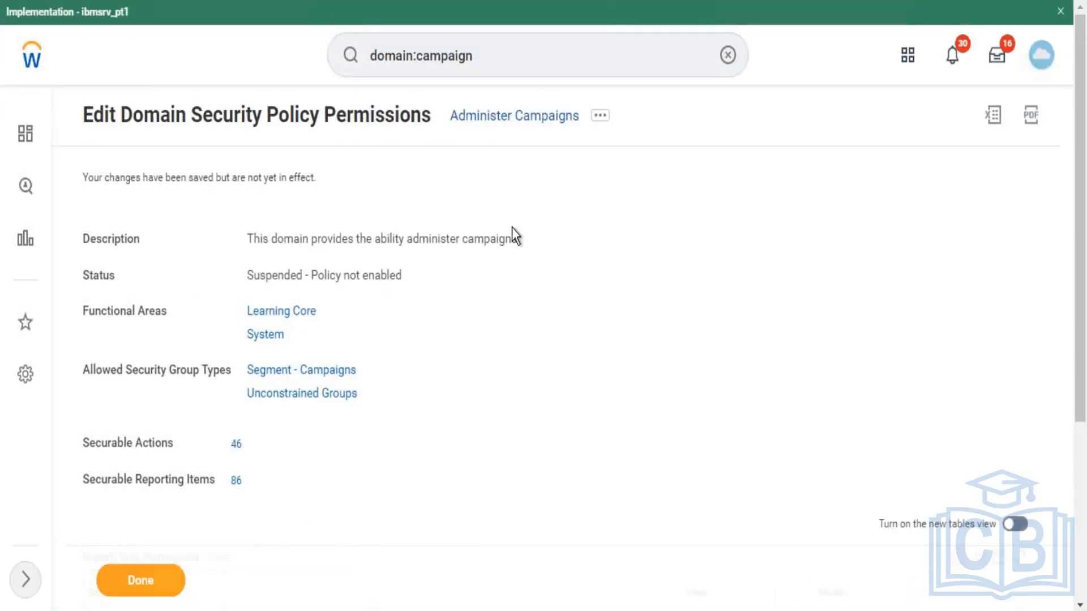
# Step: Enable the Administer Campaigns domain security policy, with Confirm ticked
pyautogui.click(603, 117)
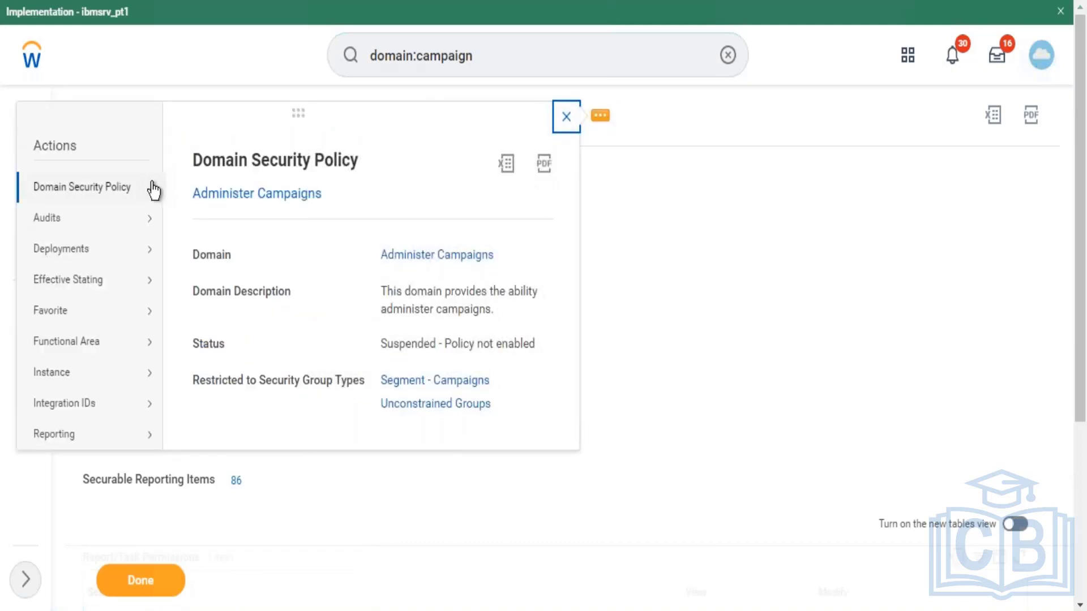
pyautogui.moveTo(151, 188)
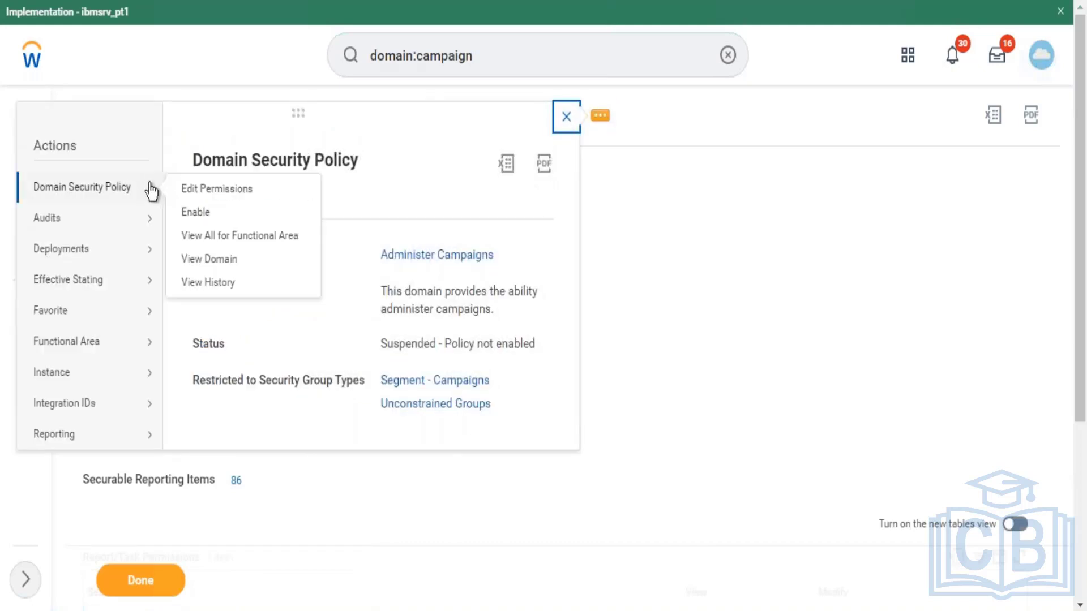
pyautogui.click(196, 213)
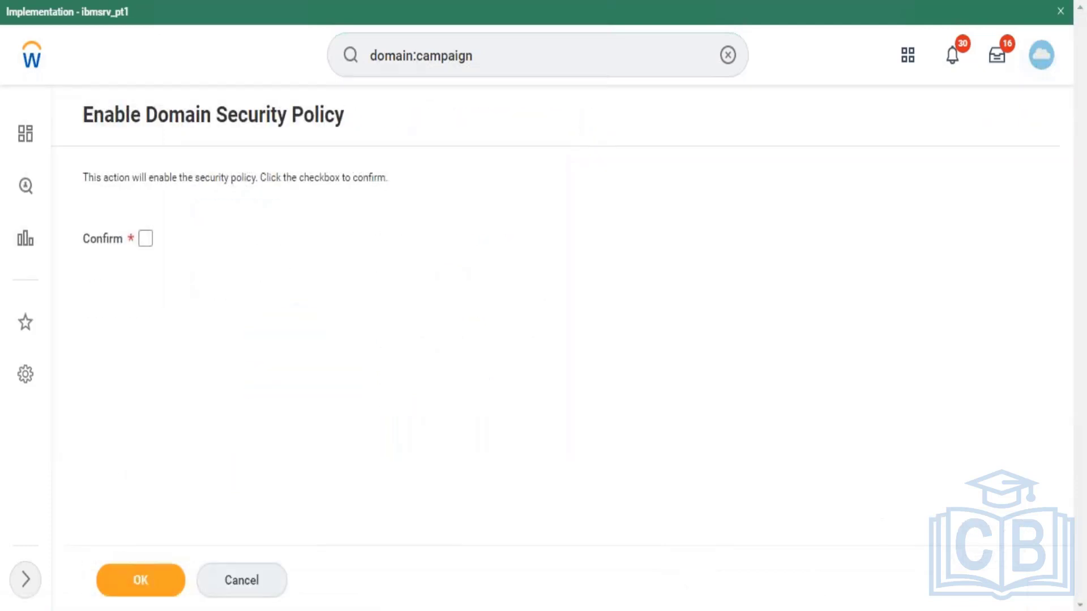
pyautogui.click(147, 240)
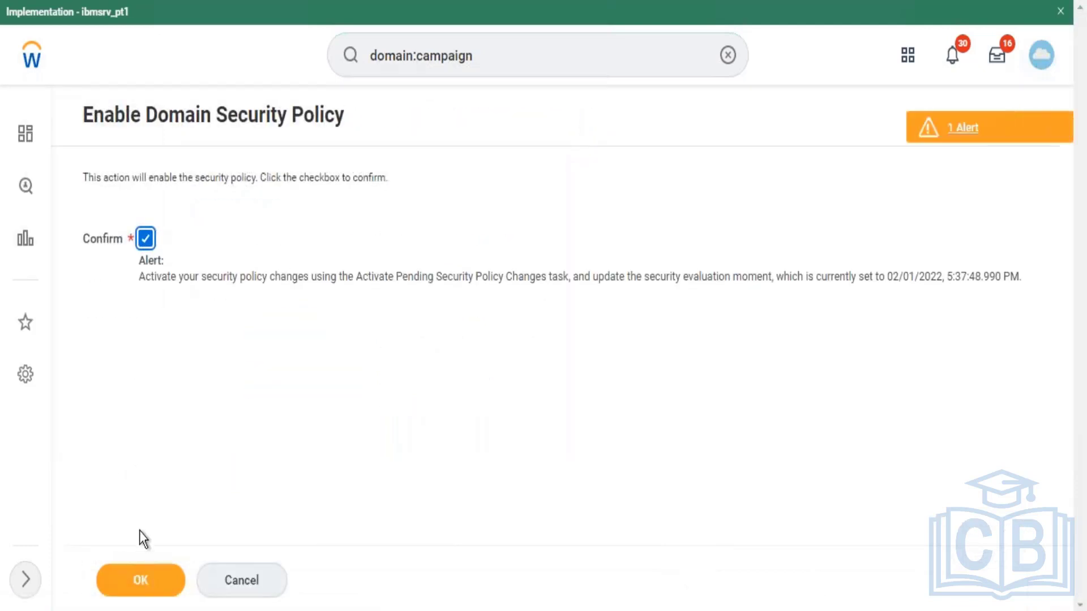
pyautogui.click(149, 589)
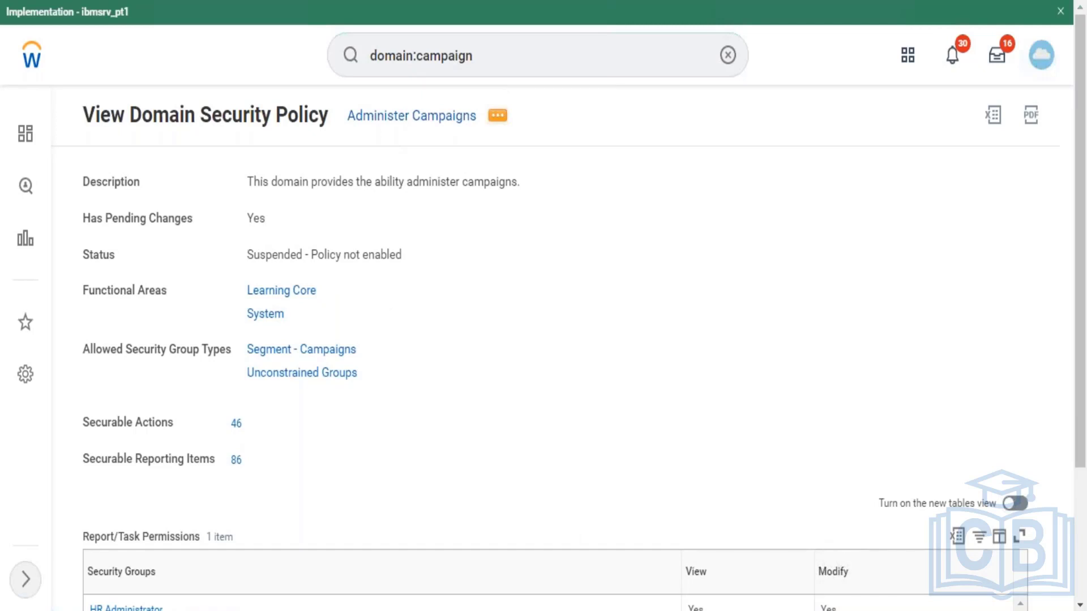
# Step: Open Edit Permissions for Administer Campaigns and scroll down to the Report/Task Permissions grid
pyautogui.click(497, 115)
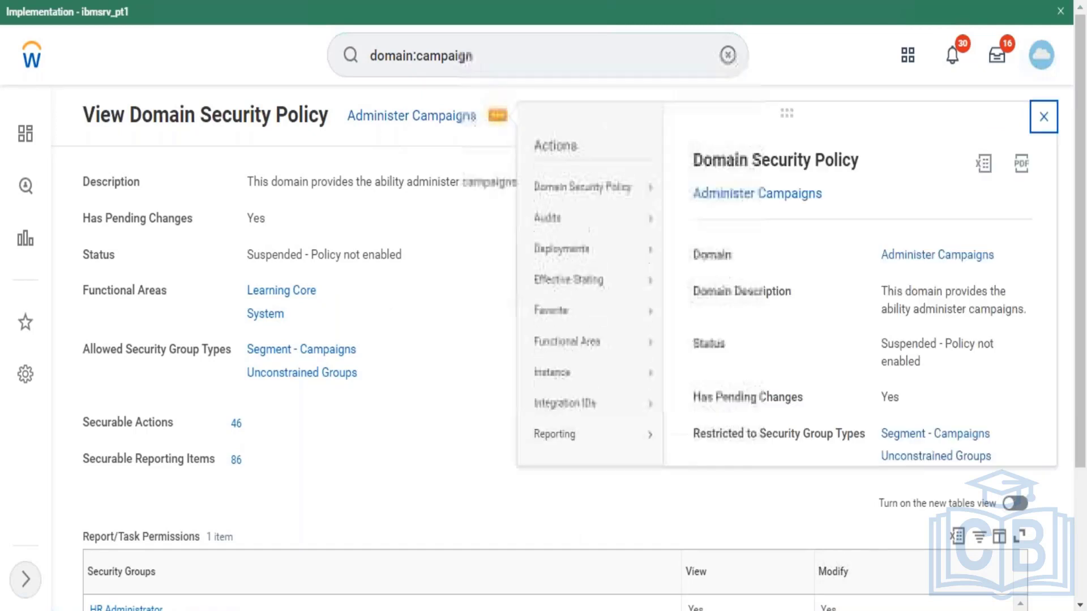
pyautogui.moveTo(606, 208)
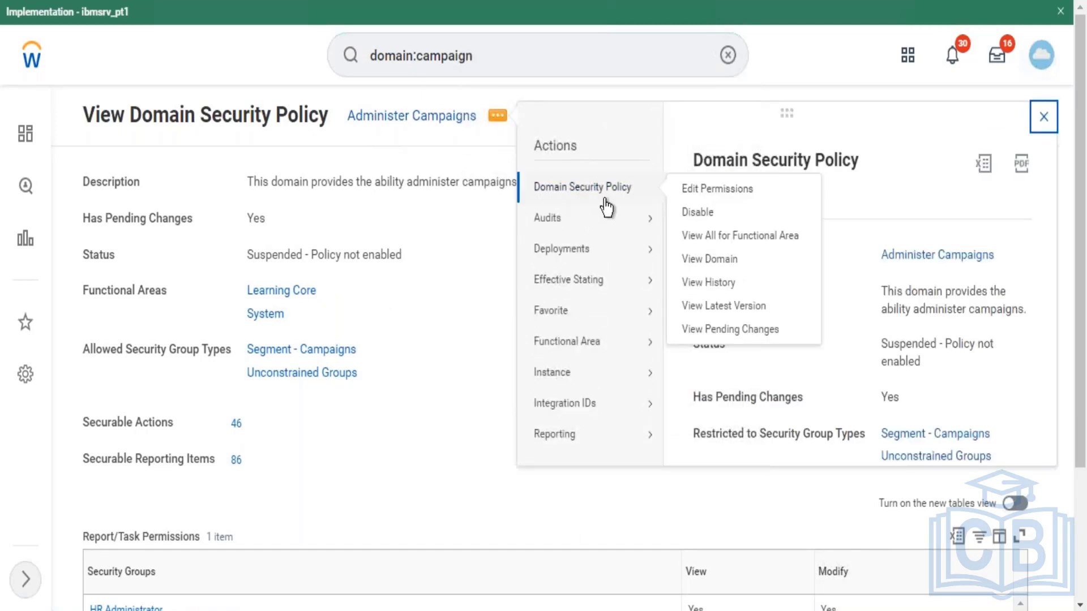
pyautogui.click(706, 193)
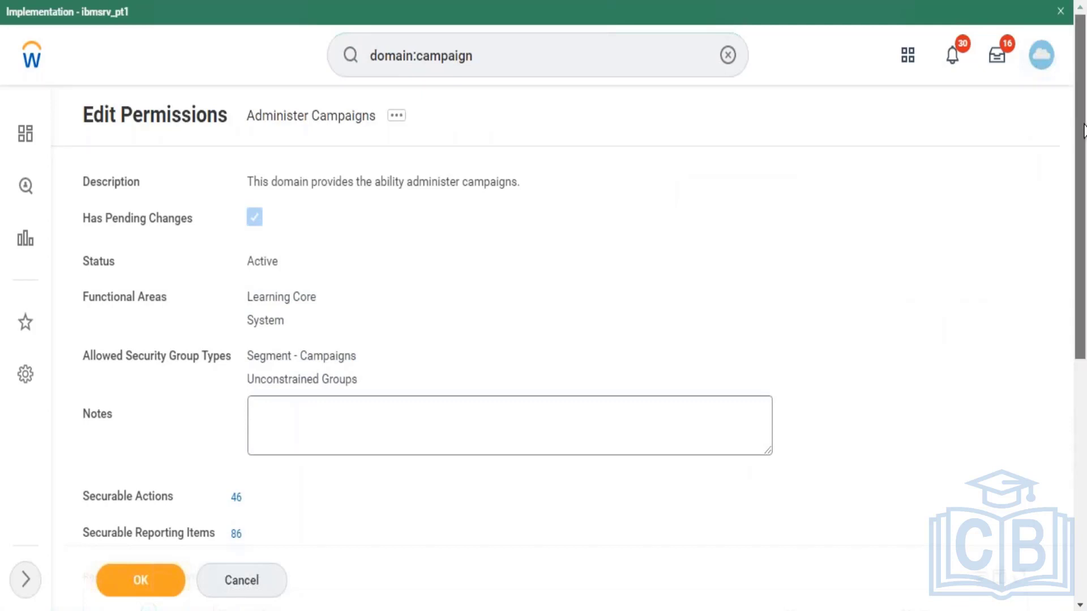
pyautogui.moveTo(1084, 127); pyautogui.dragTo(1079, 274)
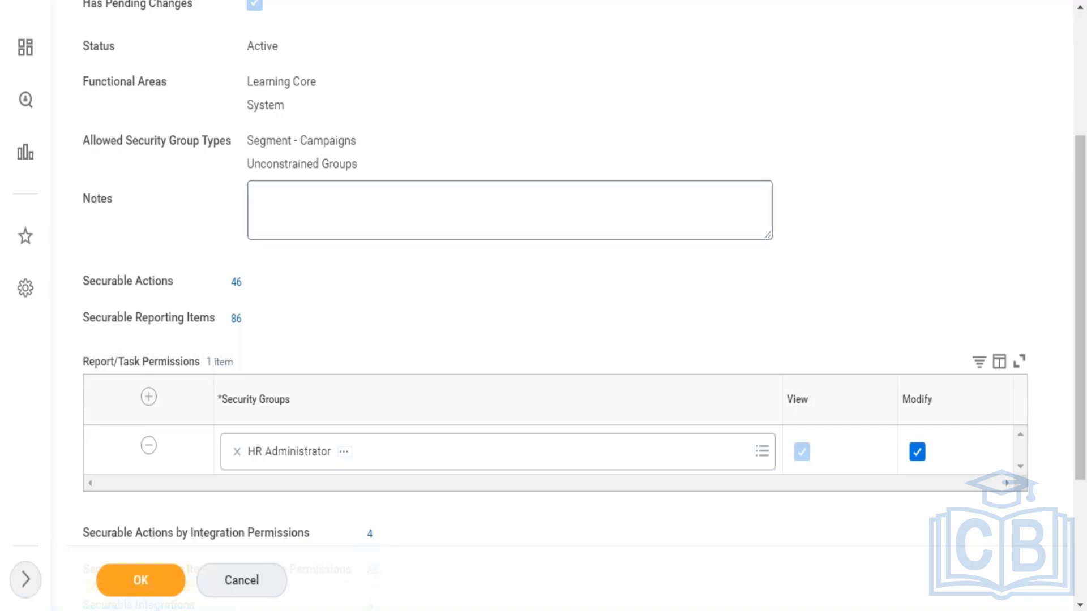
# Step: Add a Report/Task Permissions row for the Learning Administrator security group
pyautogui.click(148, 397)
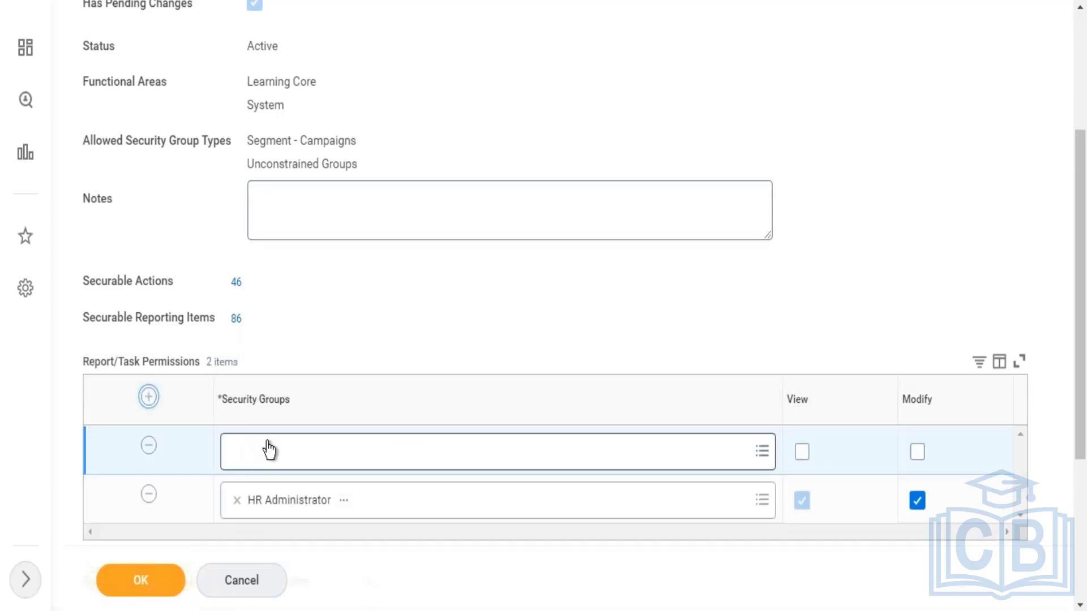
pyautogui.click(268, 453)
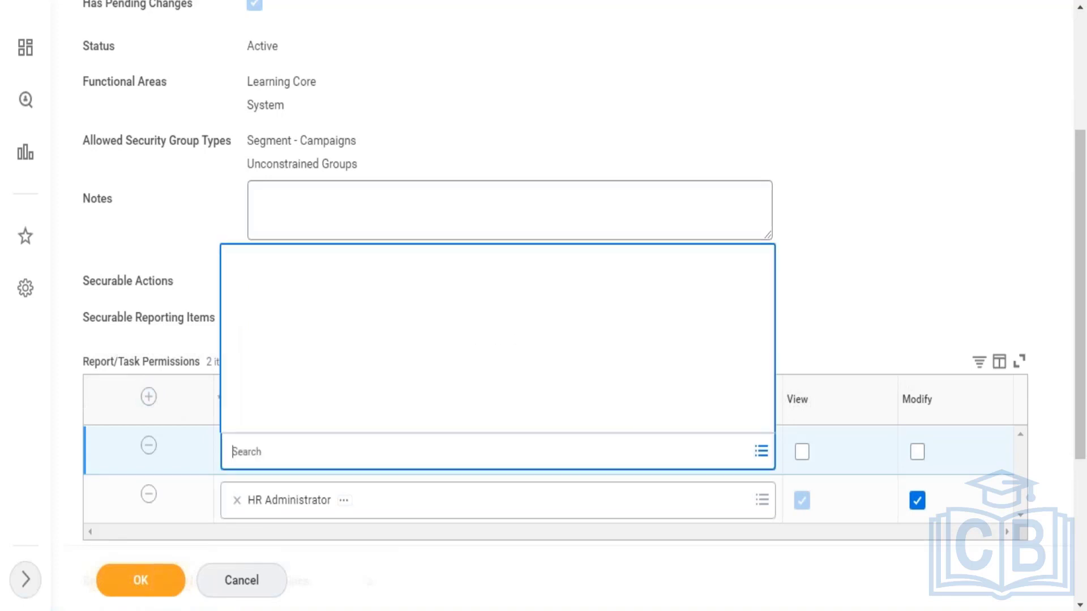
pyautogui.write('L')
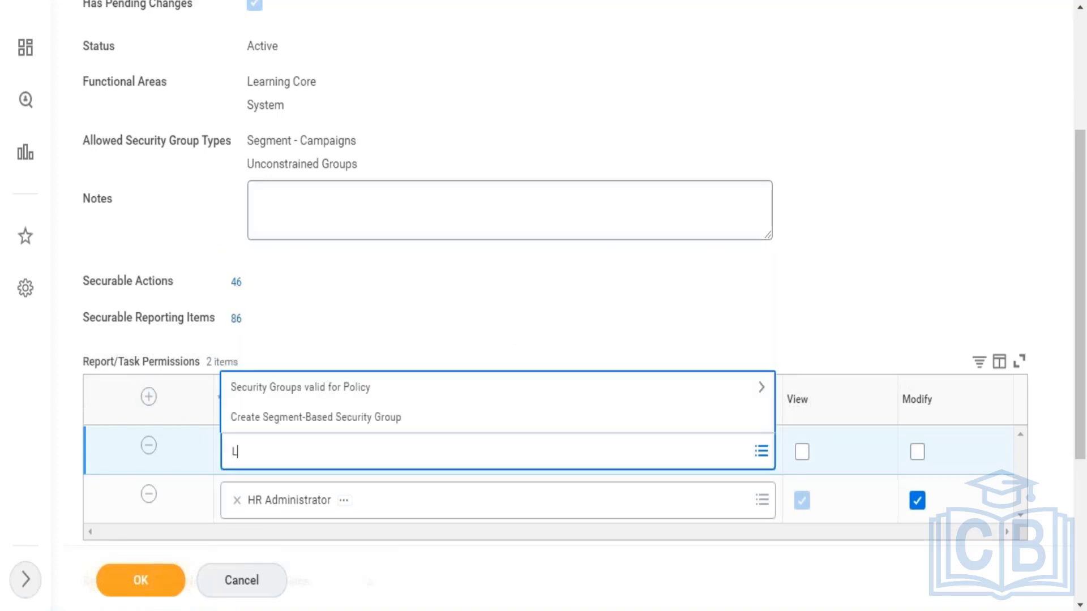
pyautogui.write('earning Admin')
pyautogui.press('Return')
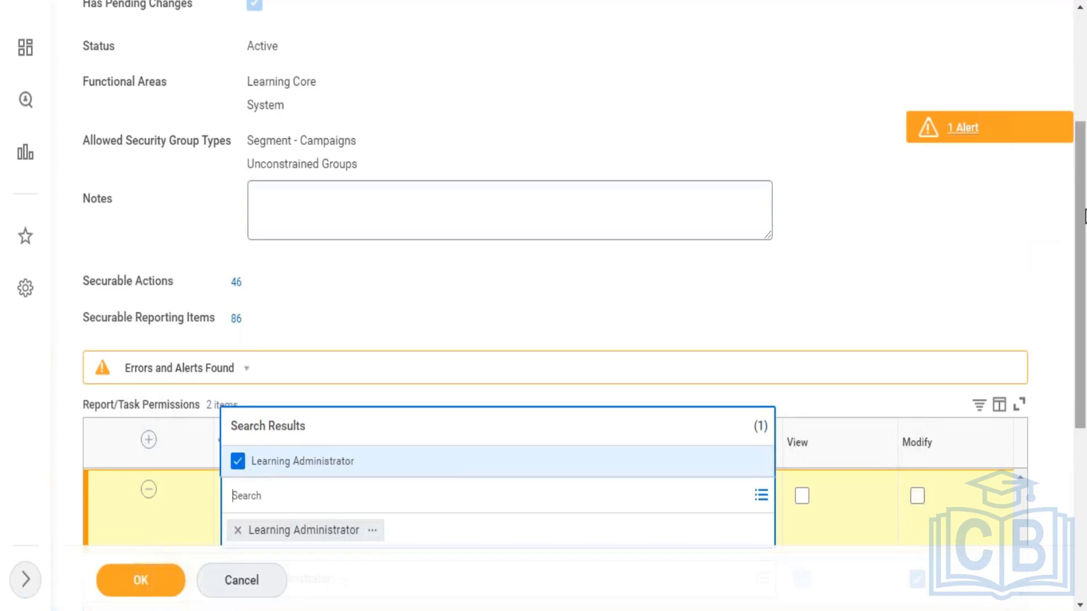
pyautogui.scroll(3, 1084, 170)
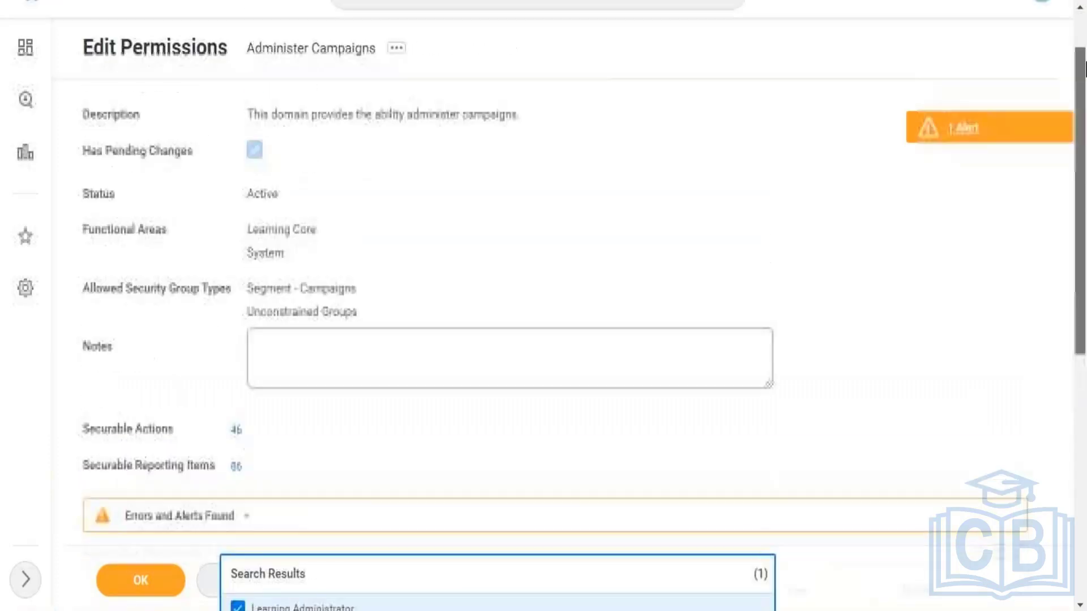
pyautogui.moveTo(1086, 62); pyautogui.dragTo(1084, 27)
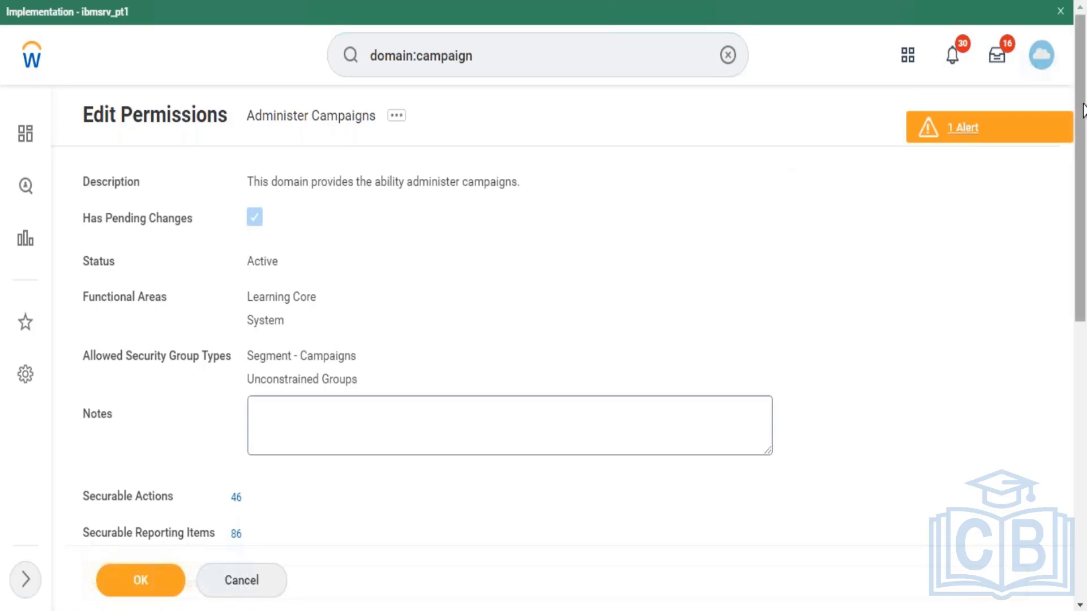
pyautogui.moveTo(1080, 181); pyautogui.dragTo(1080, 349)
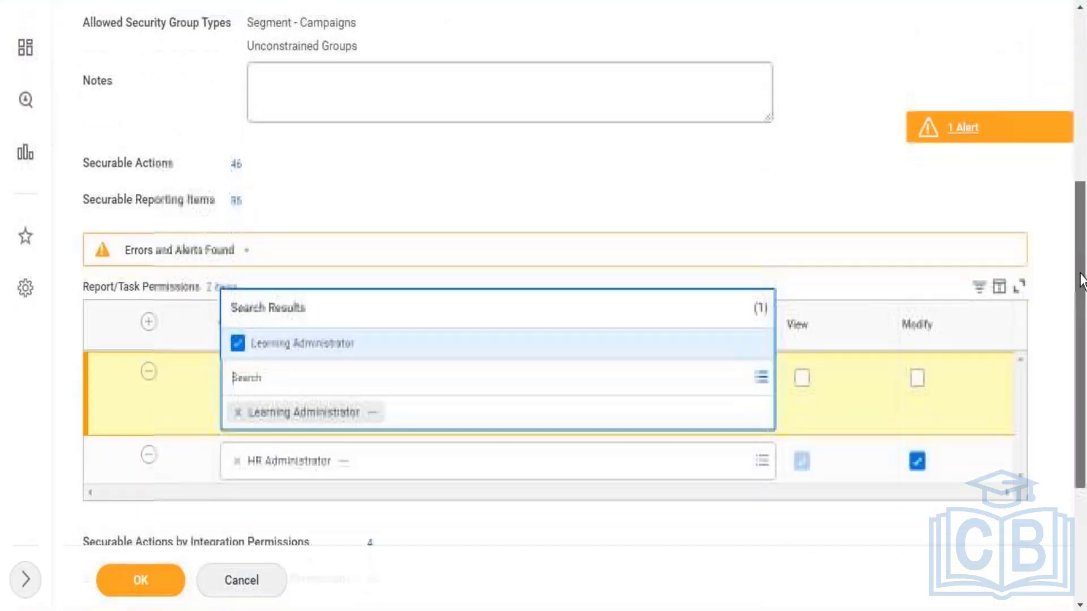
# Step: Give Learning Administrator View and Modify access and save the permissions
pyautogui.click(801, 377)
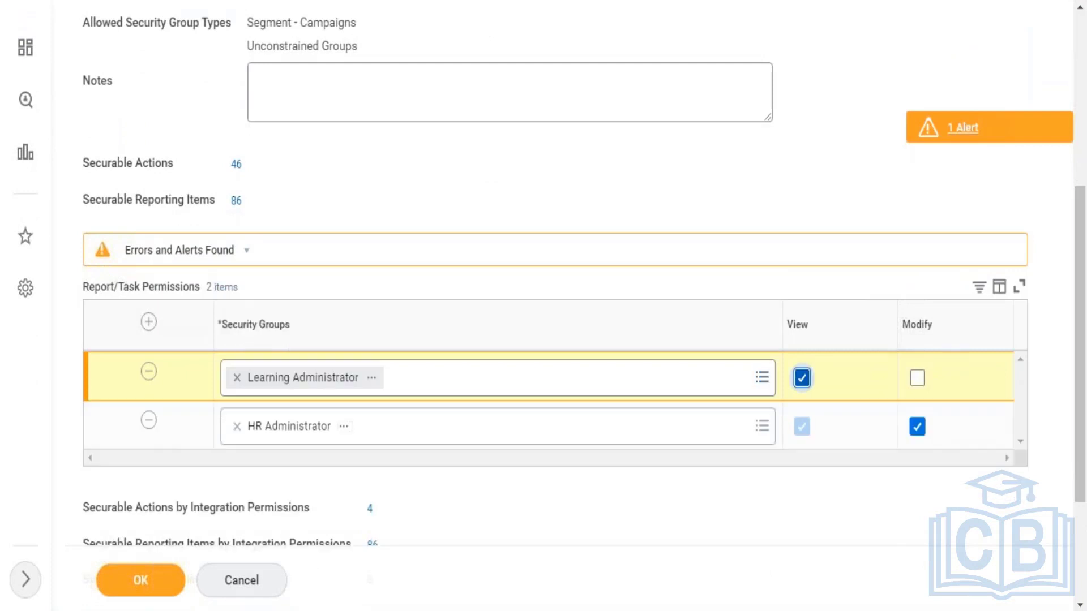
pyautogui.click(917, 377)
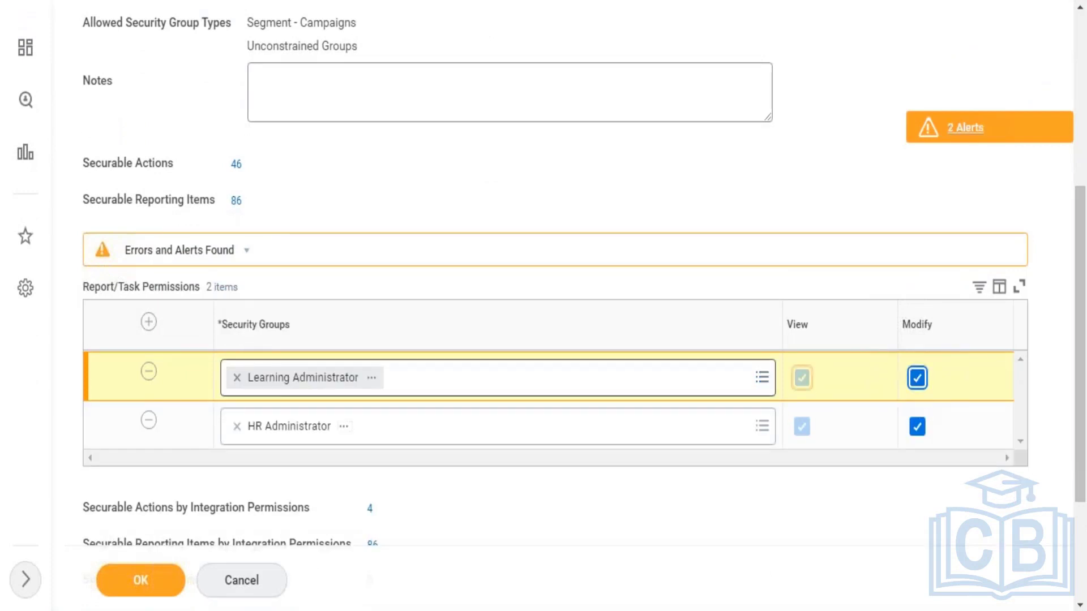
pyautogui.click(150, 589)
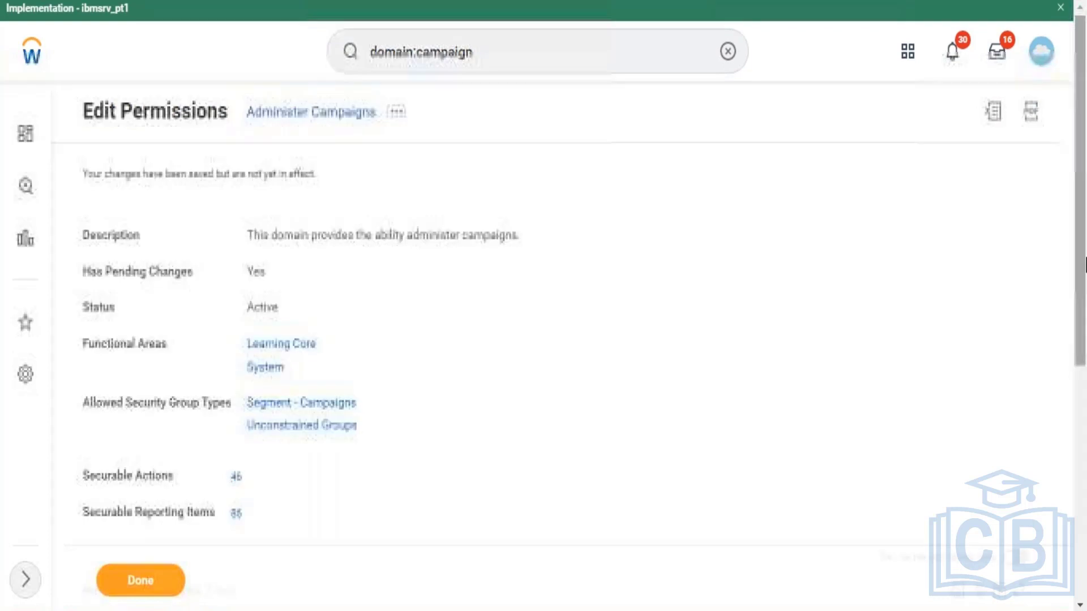
pyautogui.scroll(-7, 999, 412)
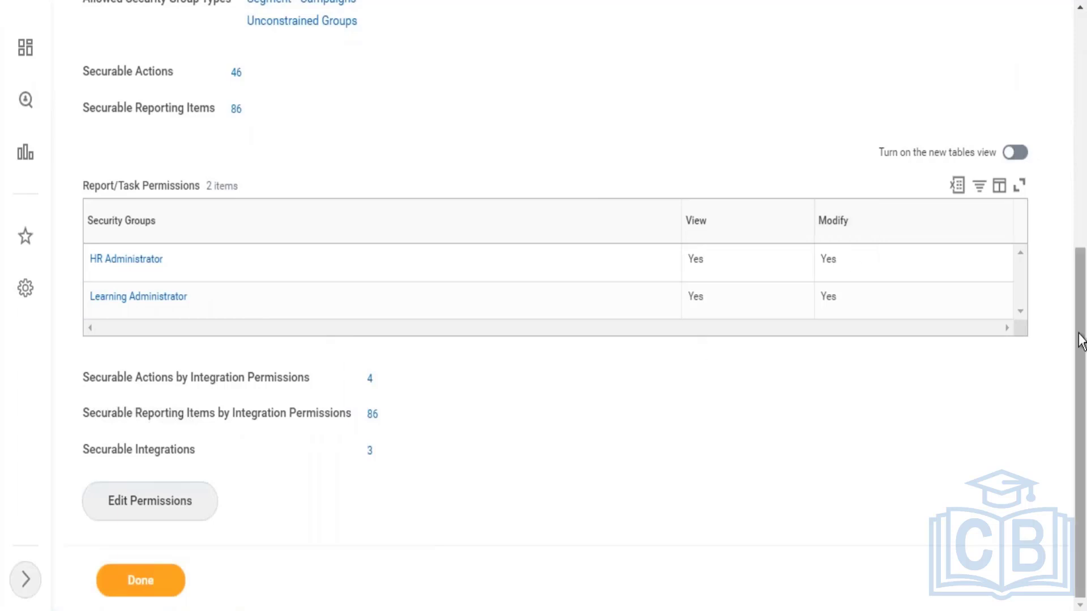
pyautogui.moveTo(1080, 334); pyautogui.dragTo(1082, 241)
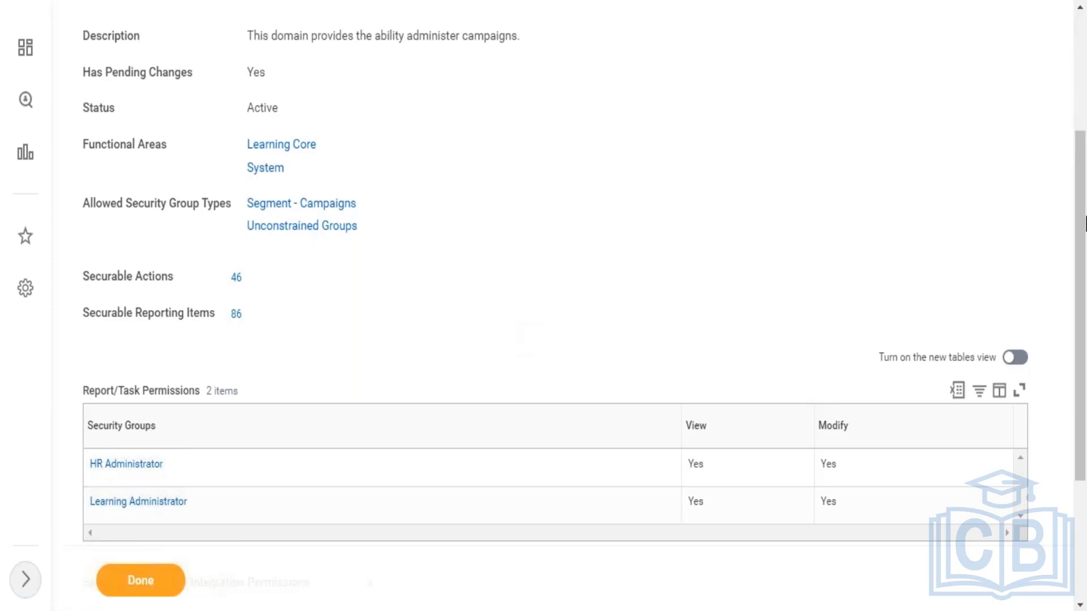
pyautogui.moveTo(1083, 214); pyautogui.dragTo(1084, 26)
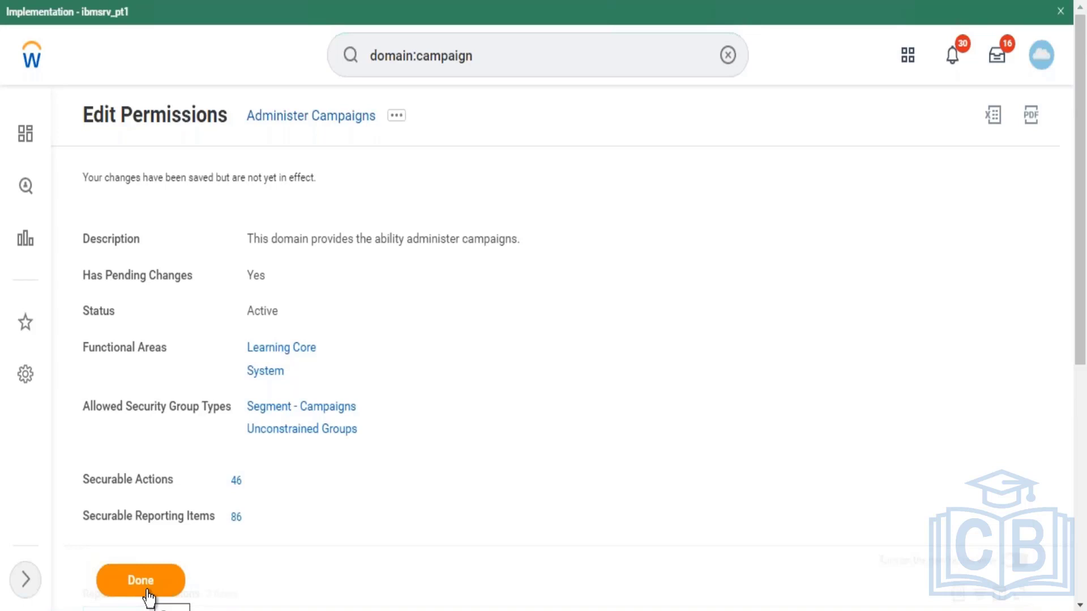
# Step: Dismiss the Administer Campaigns actions menu and select Done to return to the domain:campaign results
pyautogui.click(398, 117)
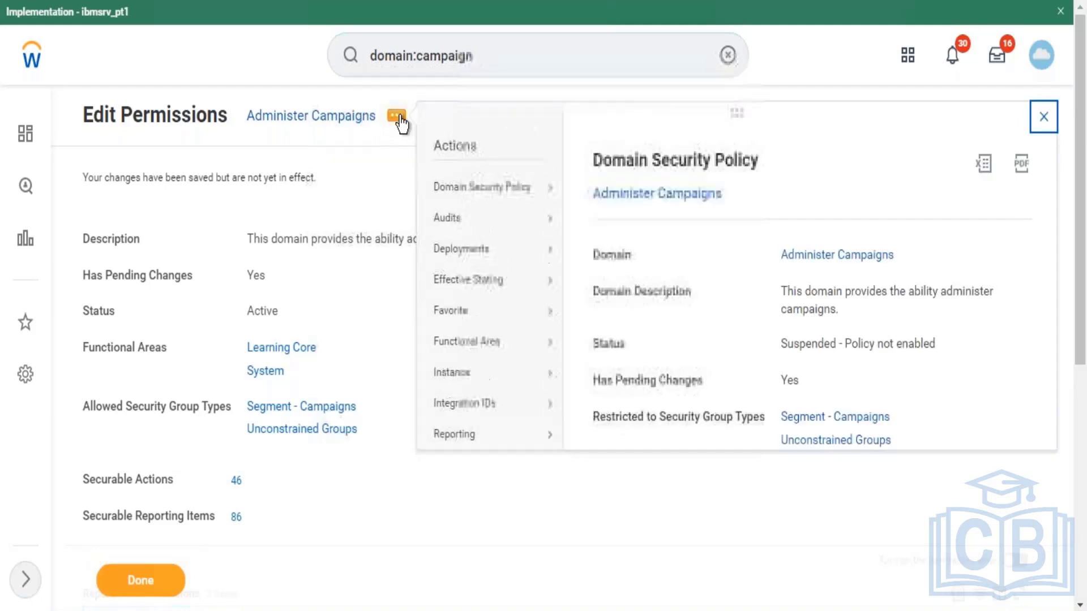
pyautogui.moveTo(478, 187)
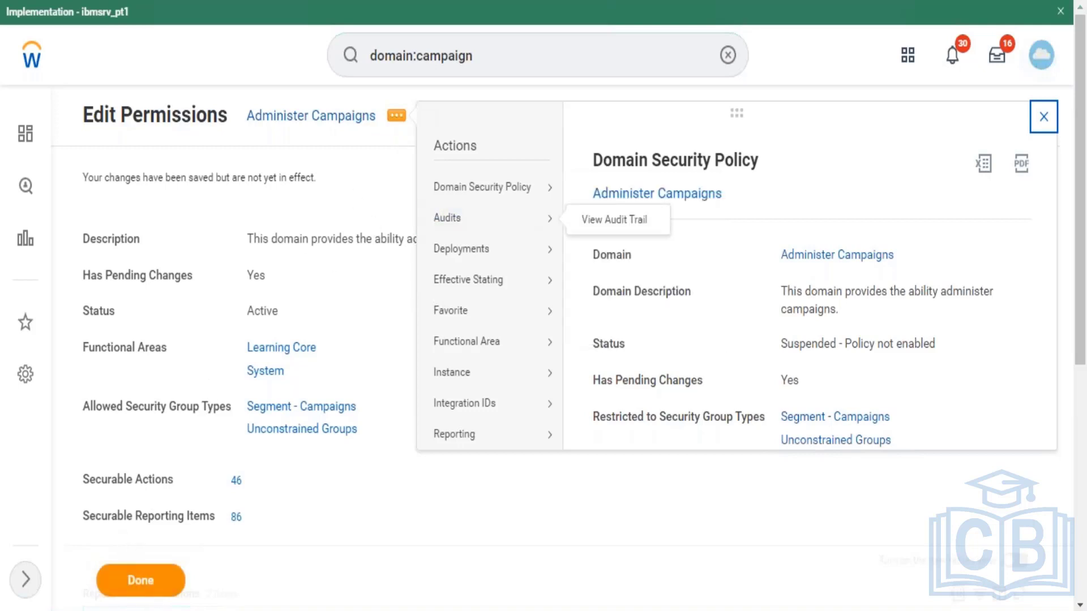
pyautogui.click(127, 572)
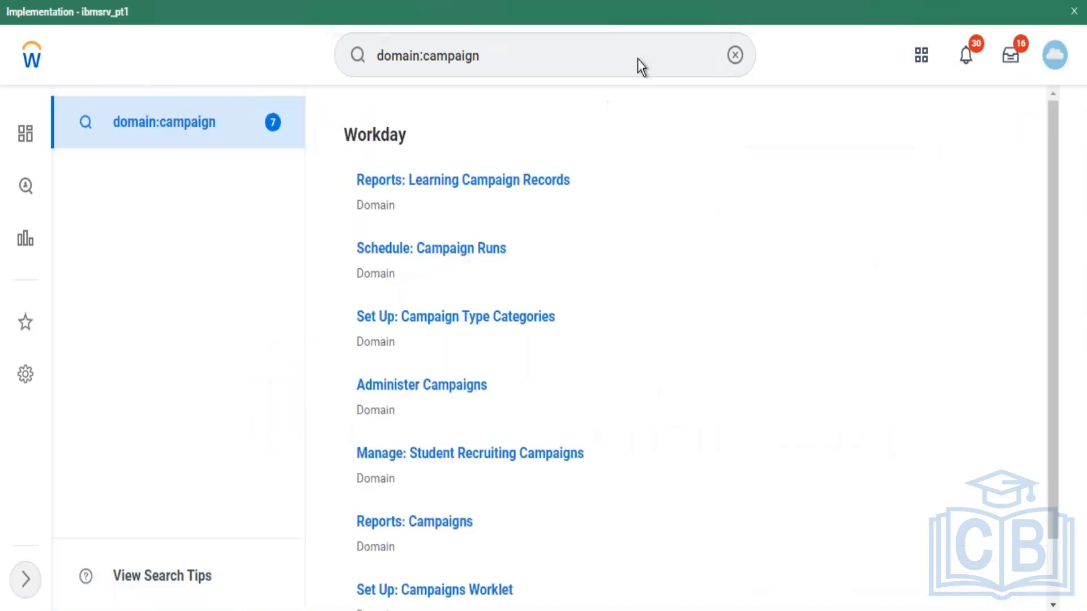
# Step: Search 'Activat' and open the Activate Pending Security Policy Changes task
pyautogui.click(735, 55)
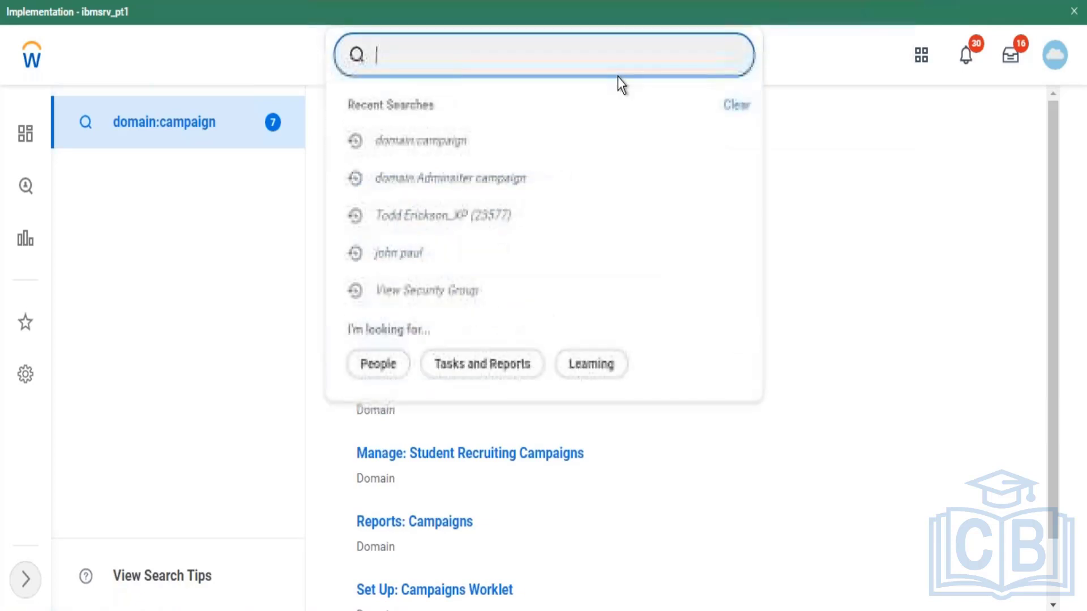
pyautogui.write('Activat')
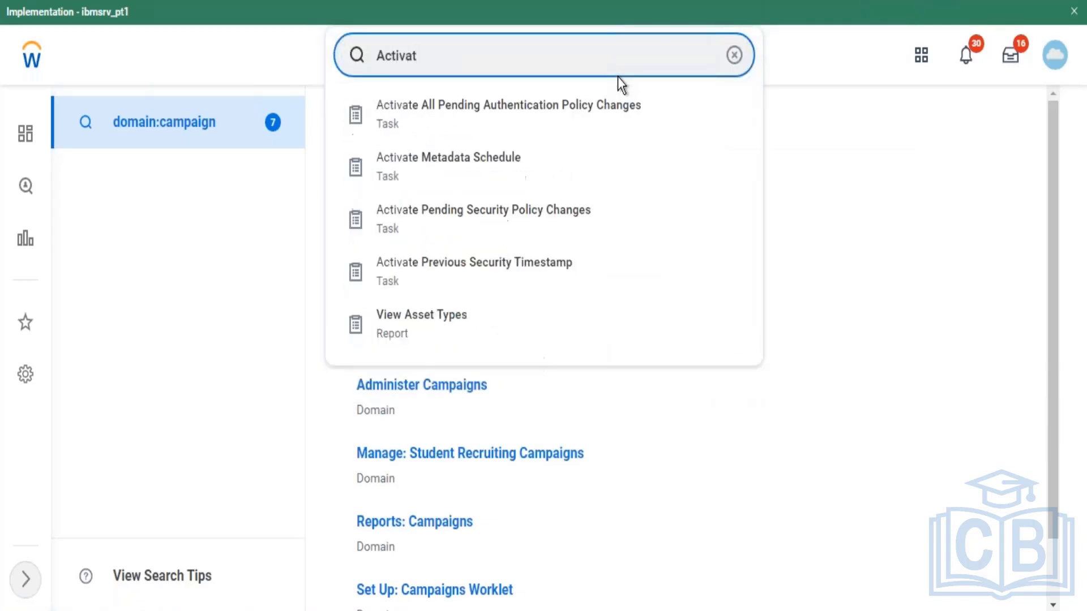
pyautogui.click(496, 229)
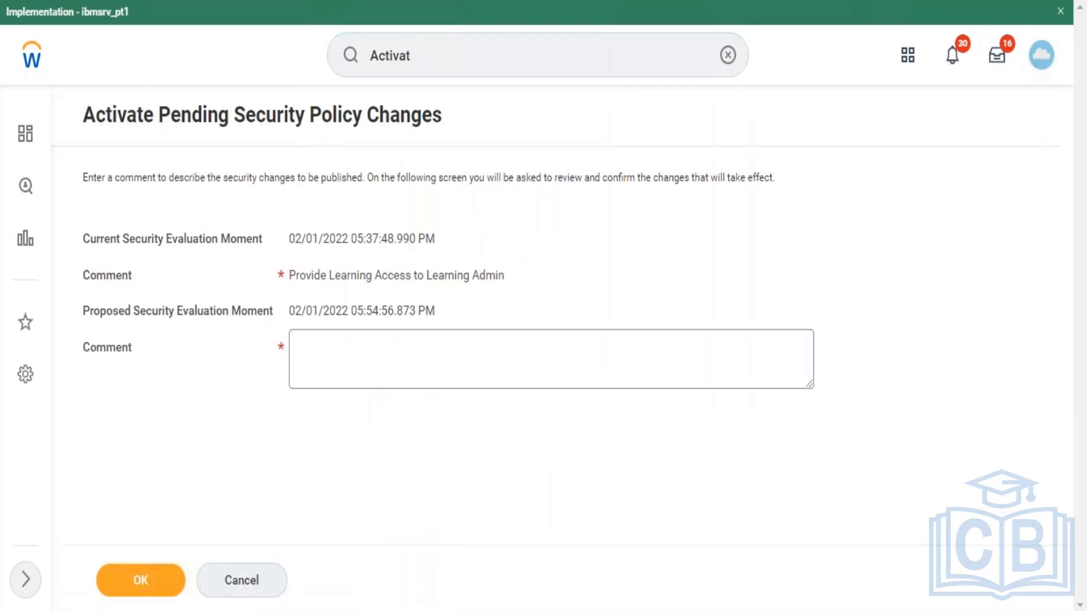
# Step: Enter the comment 'Learning Admin added to Campaigns Domain' and continue to the Administer Campaigns review
pyautogui.click(408, 352)
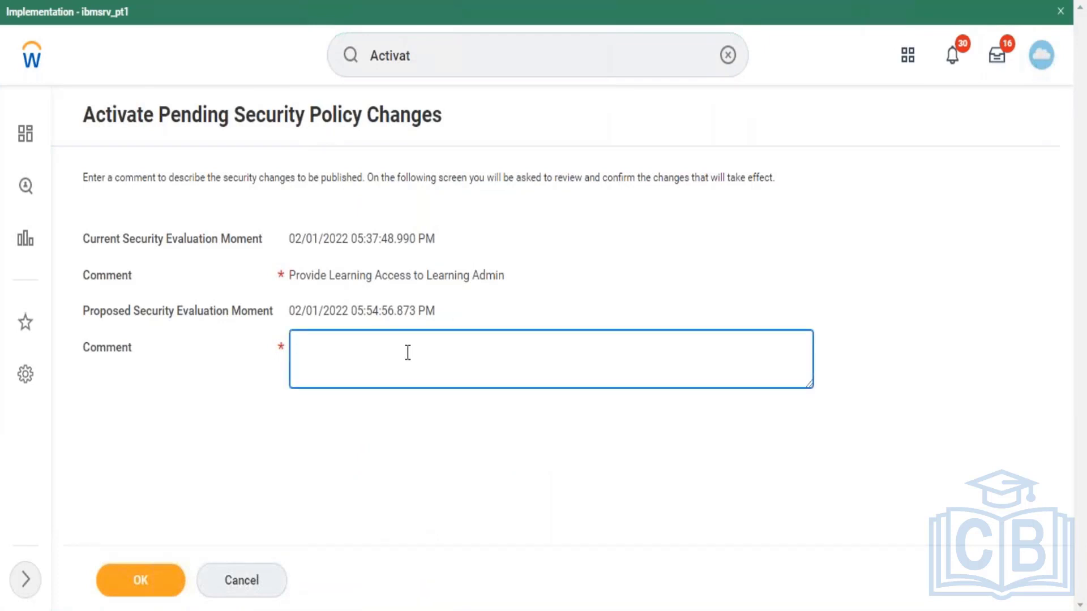
pyautogui.write('Ladmin')
pyautogui.press('BackSpace')
pyautogui.press('BackSpace')
pyautogui.press('BackSpace')
pyautogui.press('BackSpace')
pyautogui.press('BackSpace')
pyautogui.press('BackSpace')
pyautogui.write('Learning Admin')
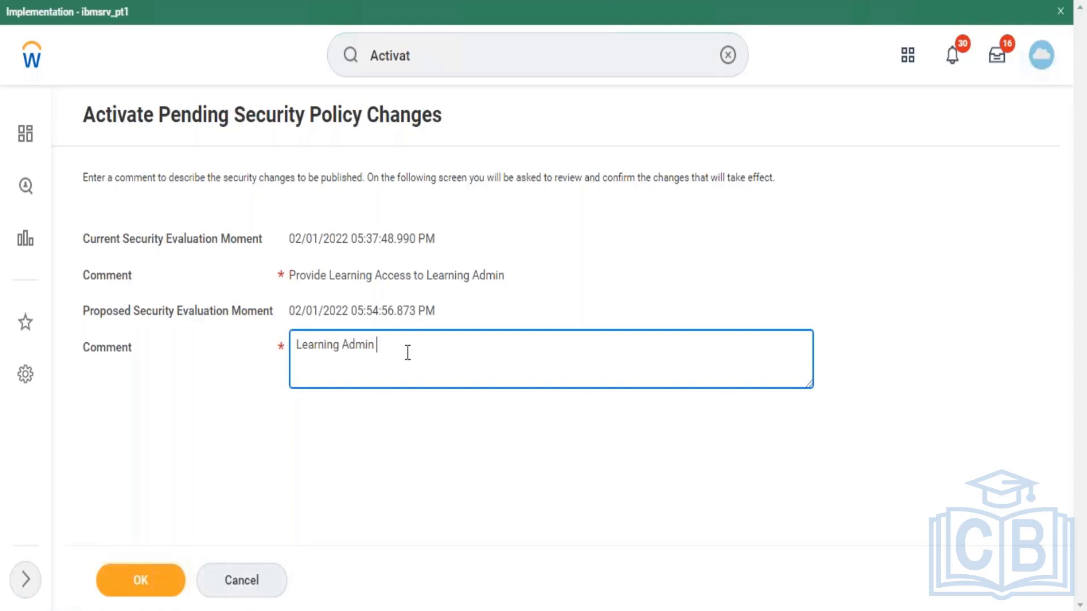
pyautogui.write(' added')
pyautogui.write(' to admi')
pyautogui.write('nist')
pyautogui.doubleClick(408, 352)
pyautogui.write('ca')
pyautogui.click(402, 345)
pyautogui.press('BackSpace')
pyautogui.press('BackSpace')
pyautogui.press('BackSpace')
pyautogui.press('BackSpace')
pyautogui.press('BackSpace')
pyautogui.press('BackSpace')
pyautogui.press('BackSpace')
pyautogui.press('BackSpace')
pyautogui.press('BackSpace')
pyautogui.press('BackSpace')
pyautogui.press('BackSpace')
pyautogui.press('BackSpace')
pyautogui.press('BackSpace')
pyautogui.write('added')
pyautogui.write('to Campaigns Domain')
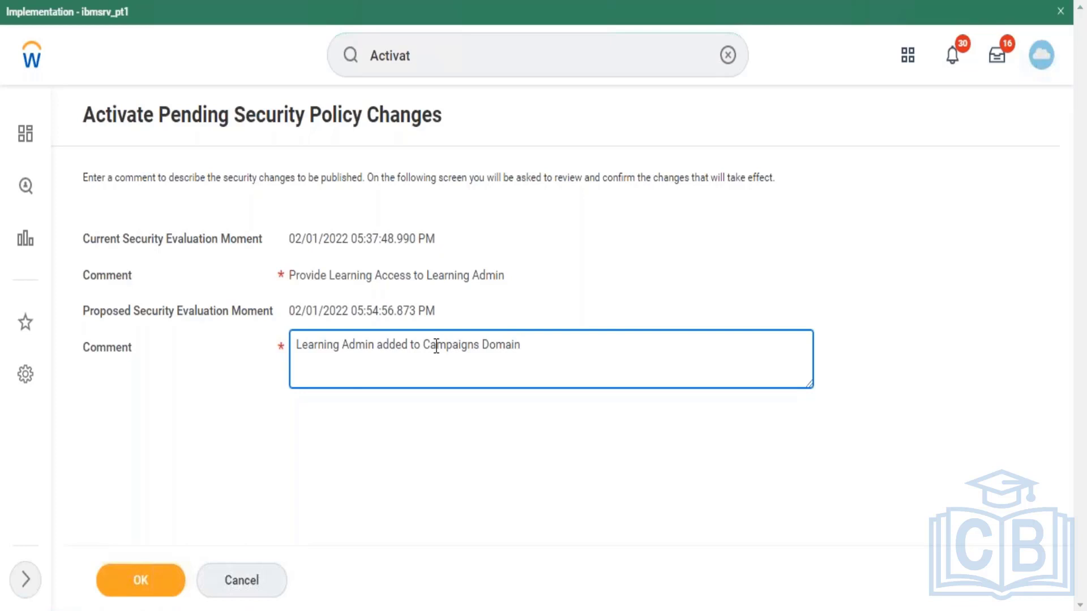
pyautogui.click(149, 592)
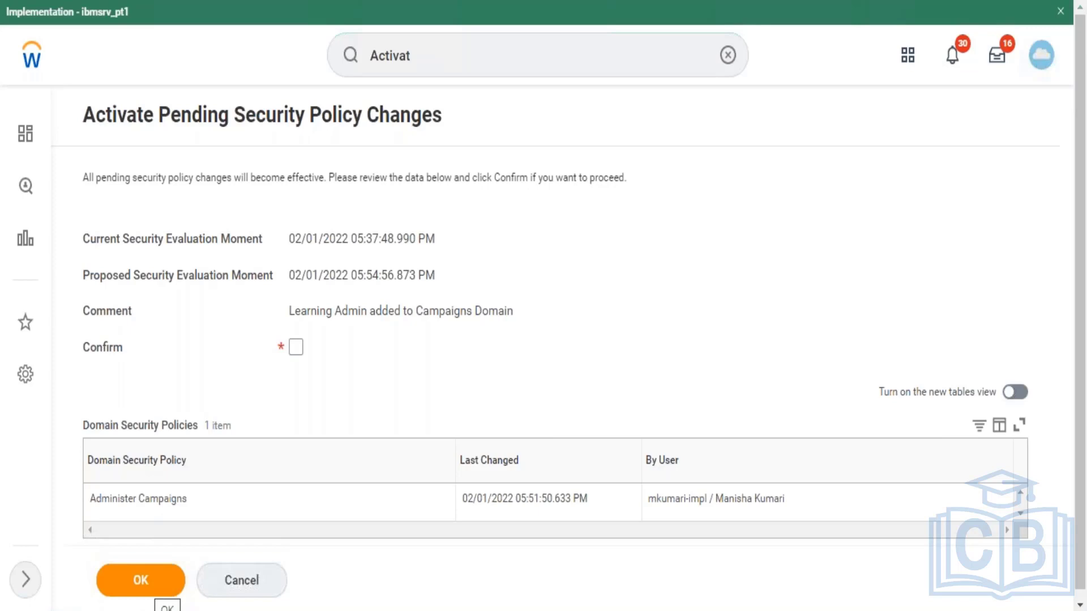
# Step: Tick Confirm and activate the pending security policy changes
pyautogui.click(296, 348)
pyautogui.click(148, 580)
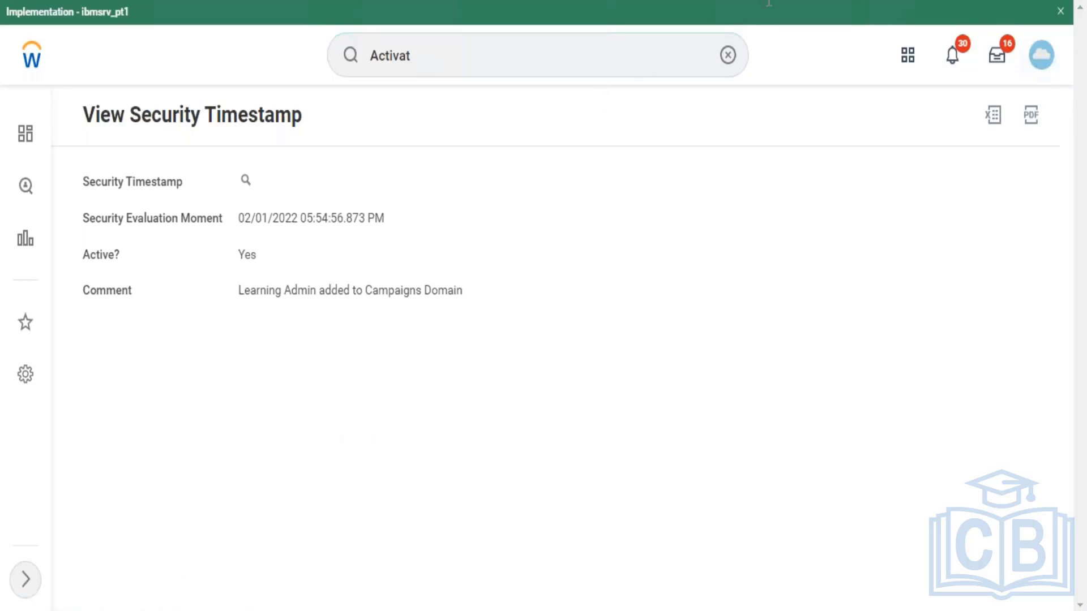
# Step: Clear the 'Activat' text from the search box
pyautogui.click(727, 55)
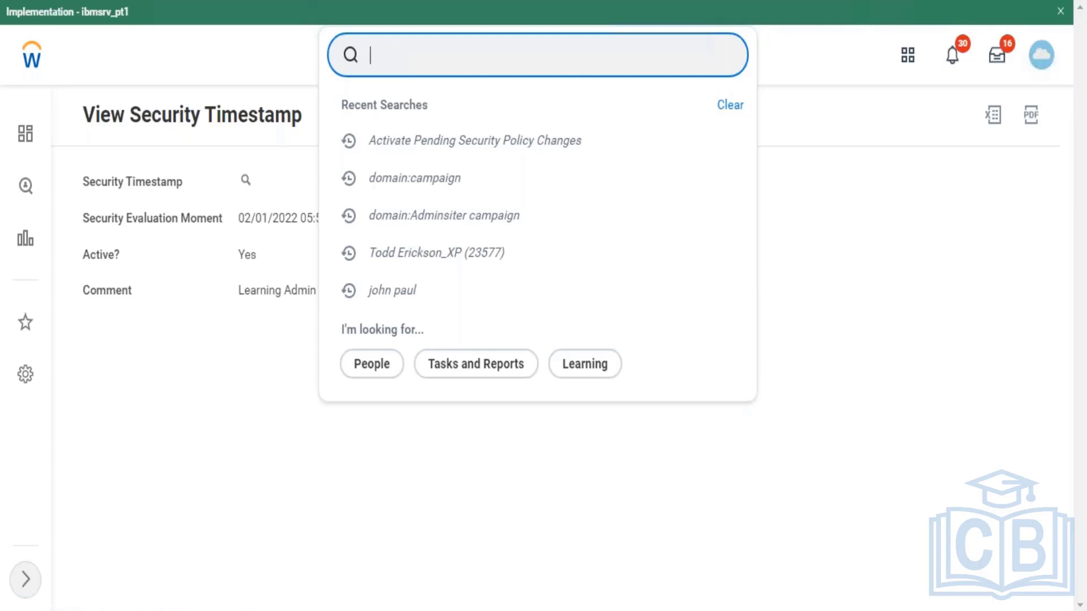
# Step: Search for 'Domain:learning' to list the learning-related security domains
pyautogui.write('Domain:')
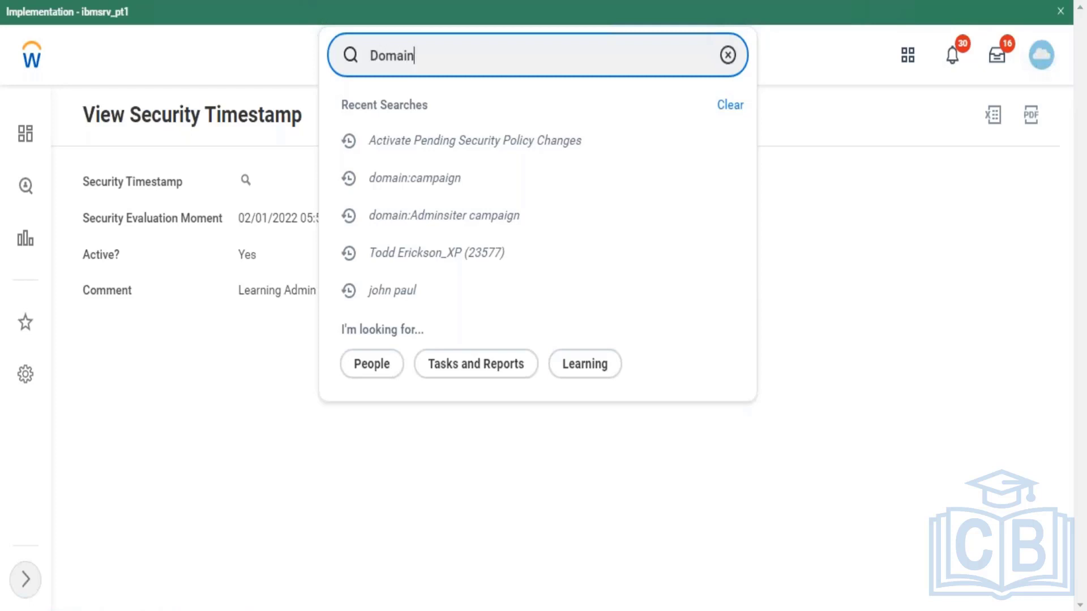
pyautogui.write('lea')
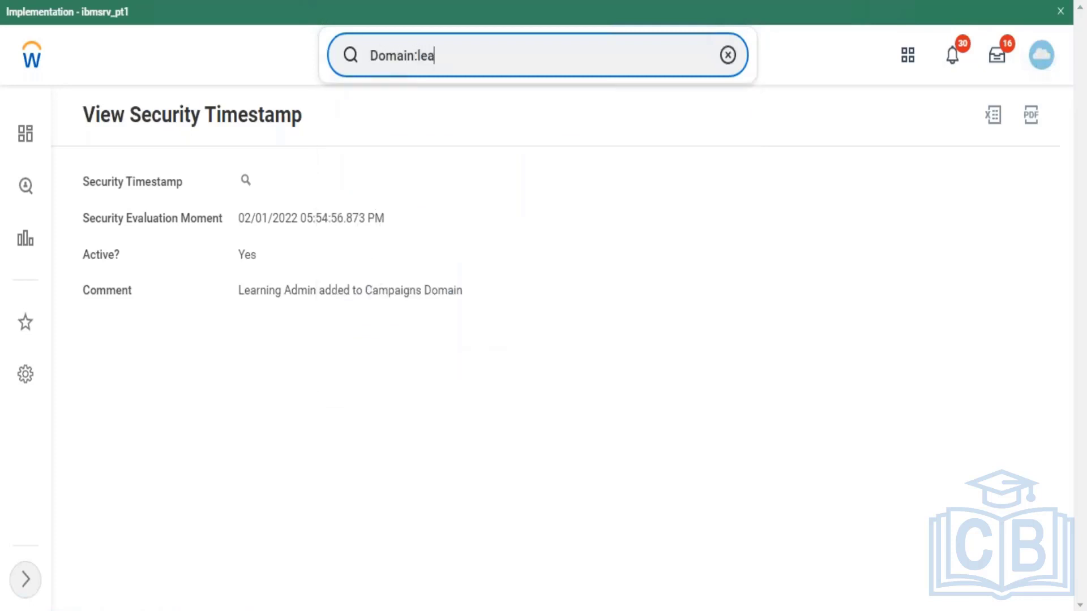
pyautogui.write('rning')
pyautogui.click(728, 55)
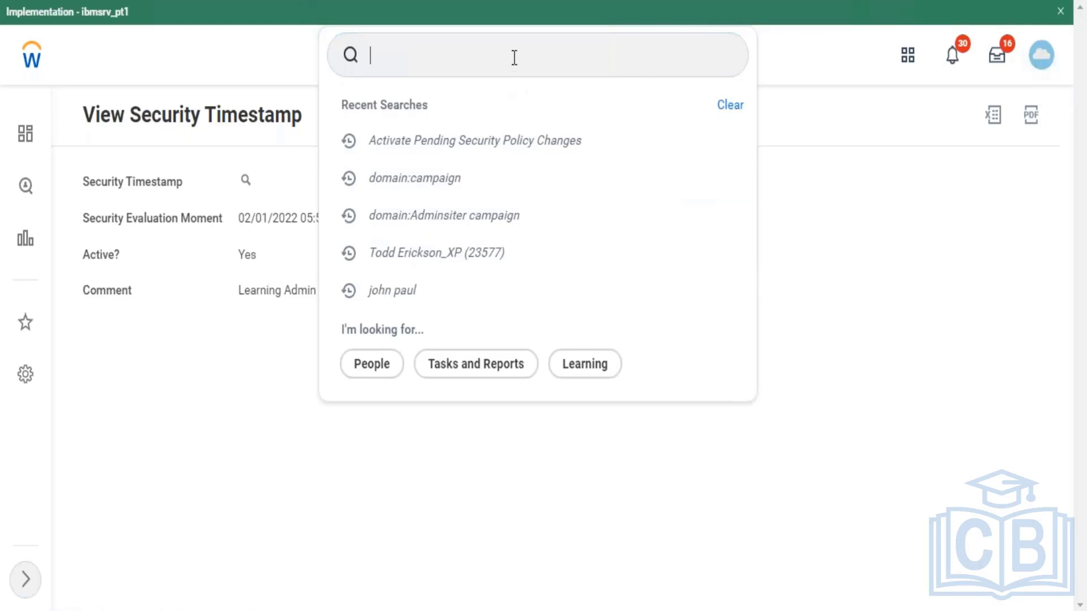
pyautogui.write('Domain:')
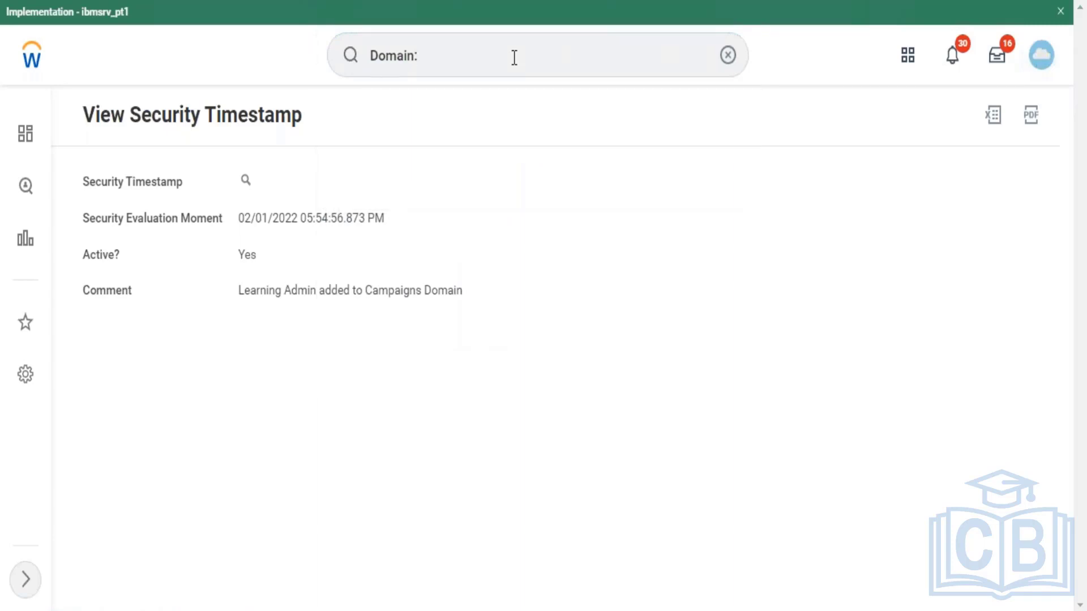
pyautogui.click(509, 56)
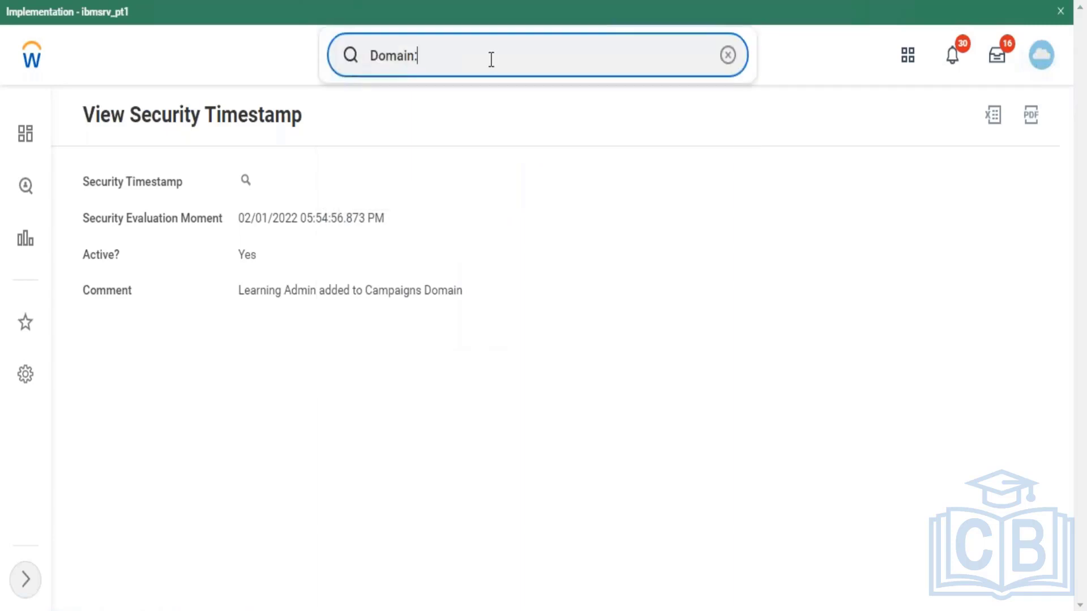
pyautogui.write('learning')
pyautogui.press('Return')
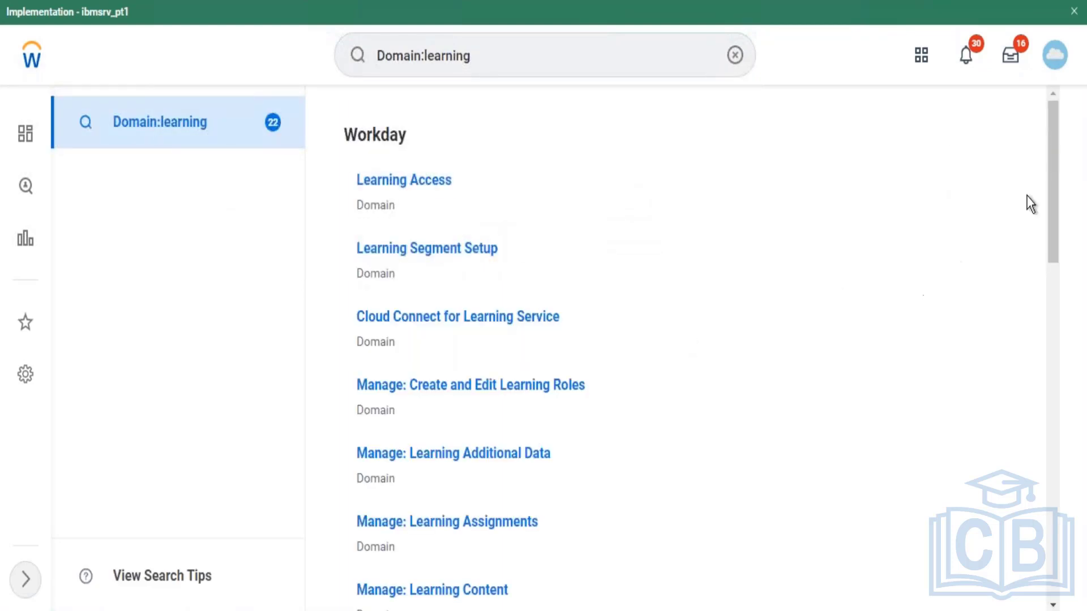
# Step: Scroll through the 22 learning domains, then empty the search box for a new query
pyautogui.moveTo(1053, 137); pyautogui.dragTo(1044, 513)
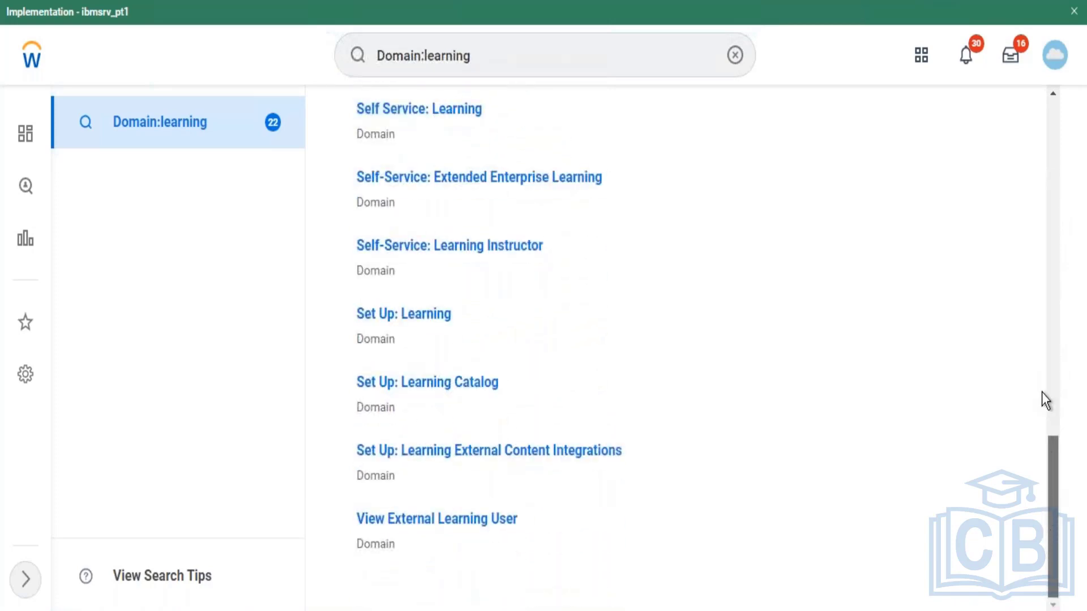
pyautogui.moveTo(1042, 392); pyautogui.dragTo(1045, 116)
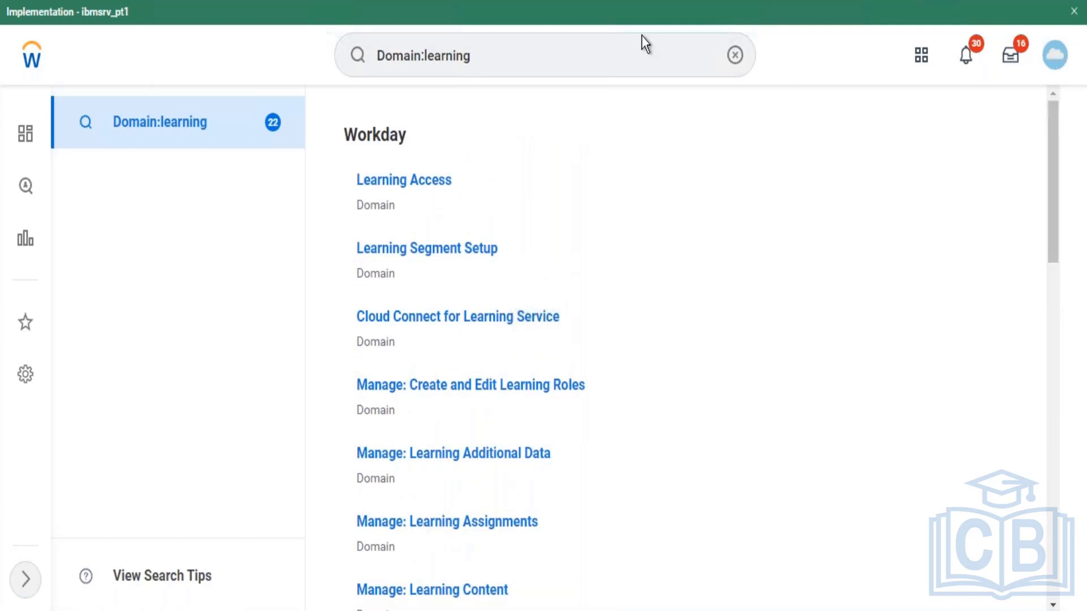
pyautogui.click(735, 55)
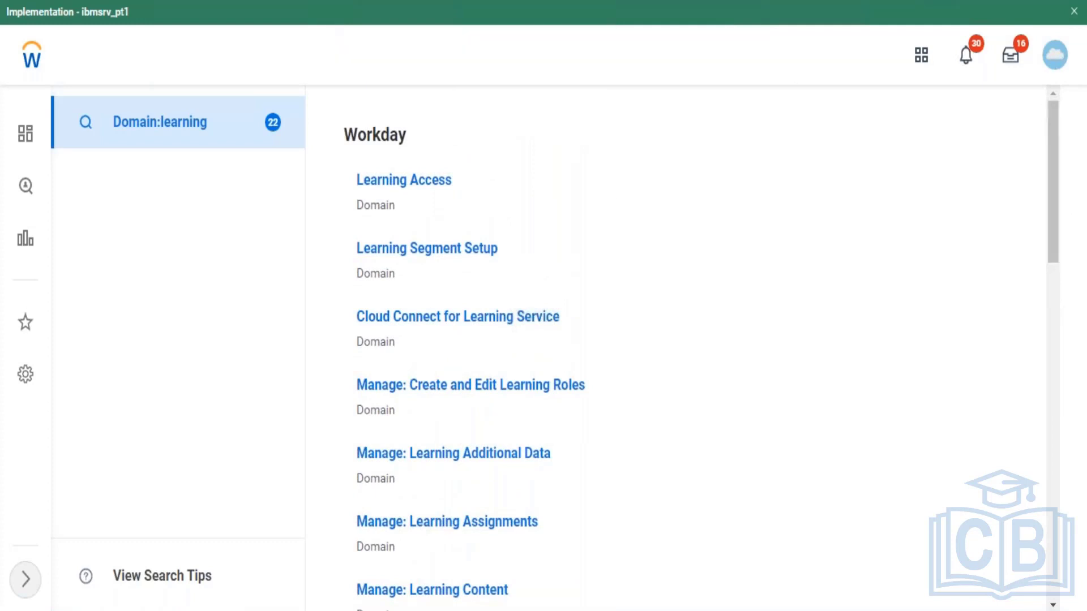
pyautogui.click(625, 51)
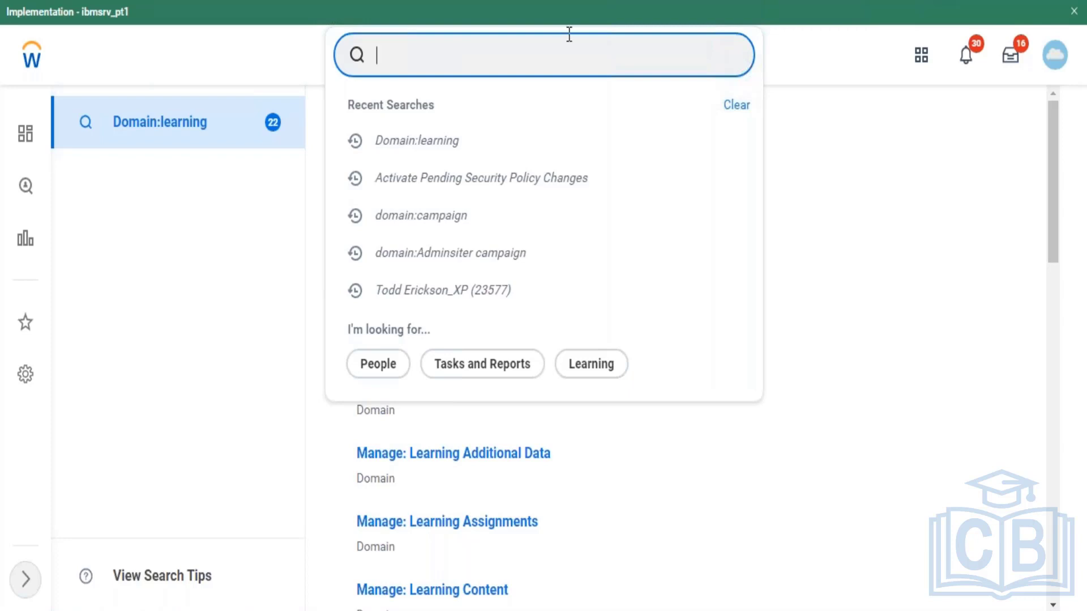
# Step: Dismiss the search suggestions and browse the profile menu under the top-right avatar
pyautogui.click(1075, 12)
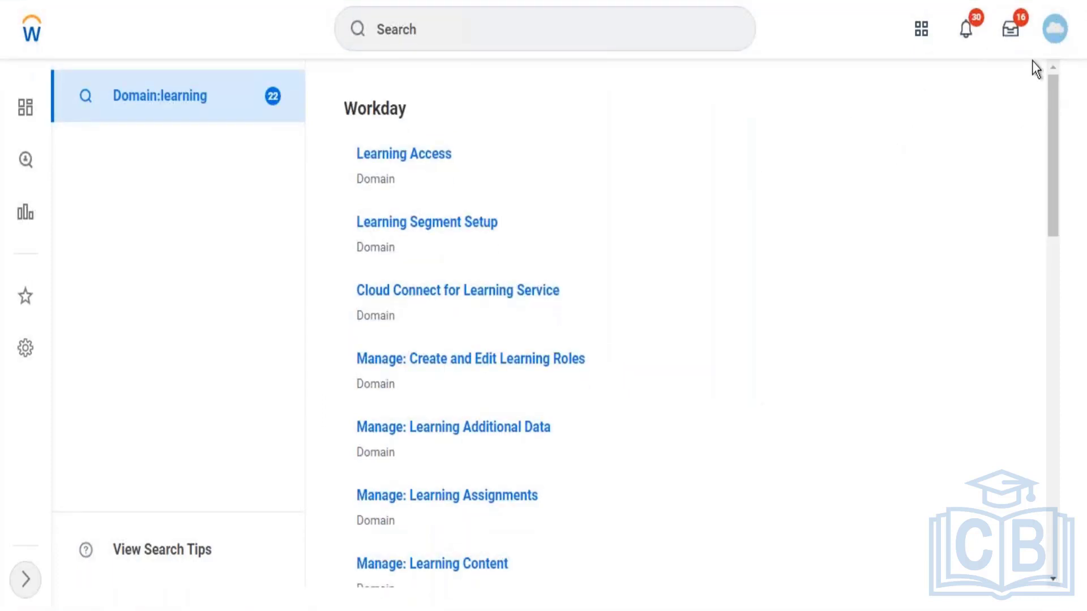
pyautogui.click(1055, 40)
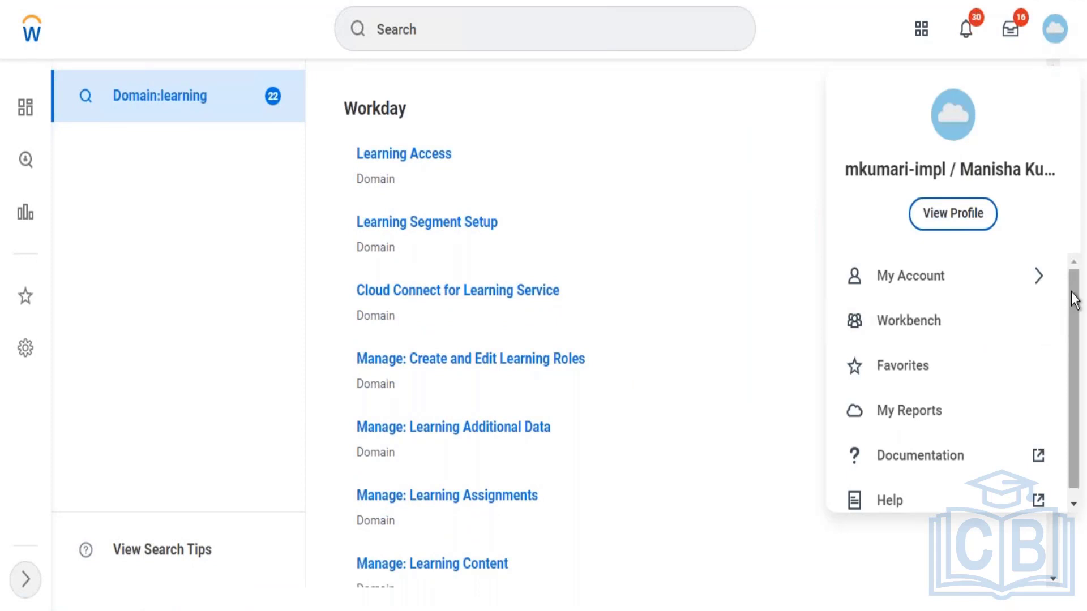
pyautogui.moveTo(1072, 289); pyautogui.dragTo(1081, 457)
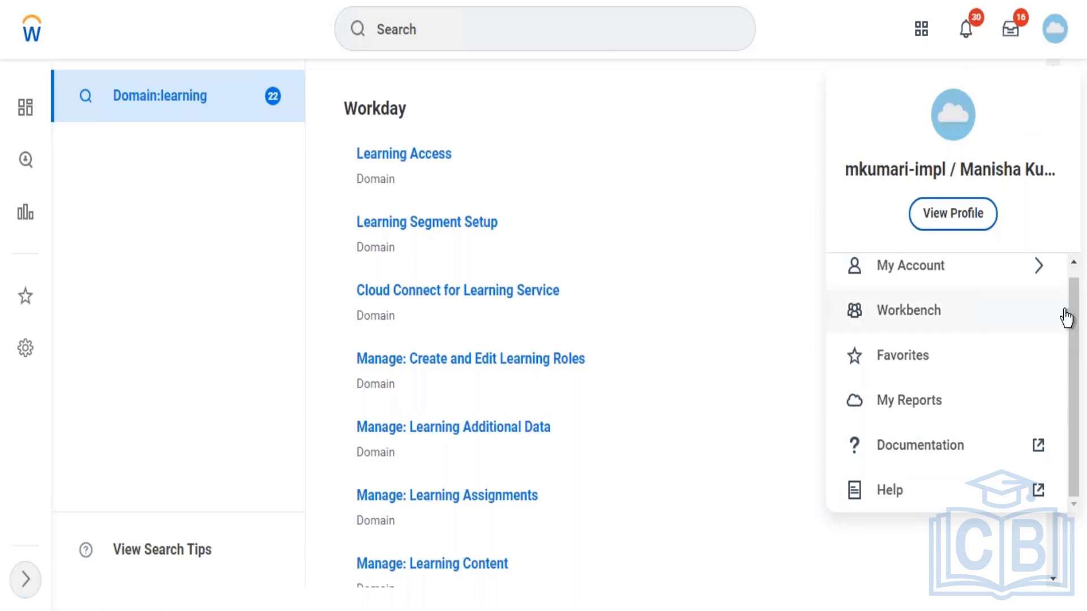
pyautogui.moveTo(1074, 318); pyautogui.dragTo(1074, 179)
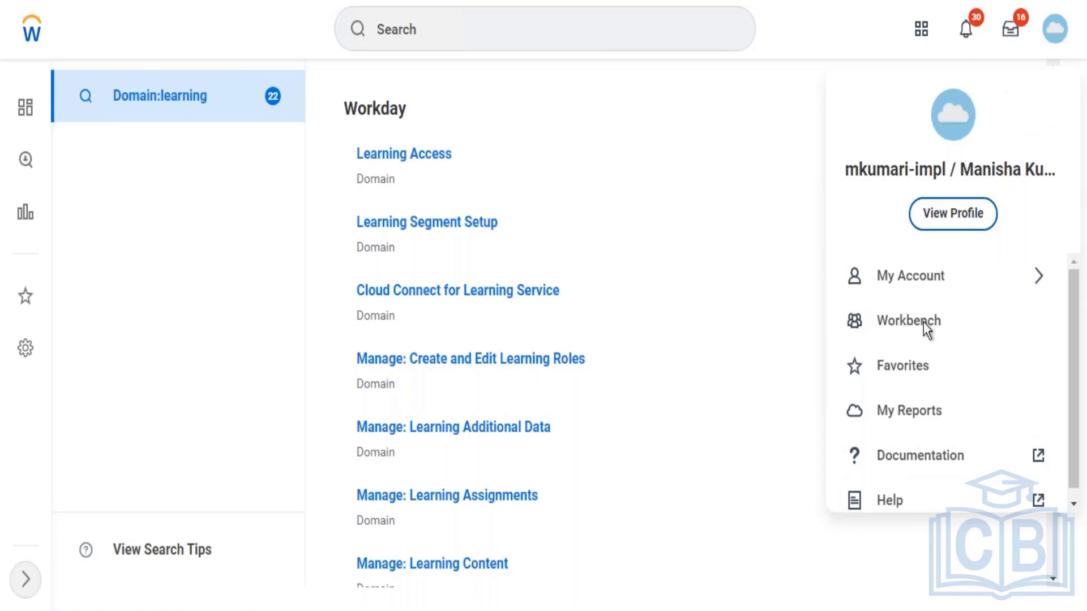
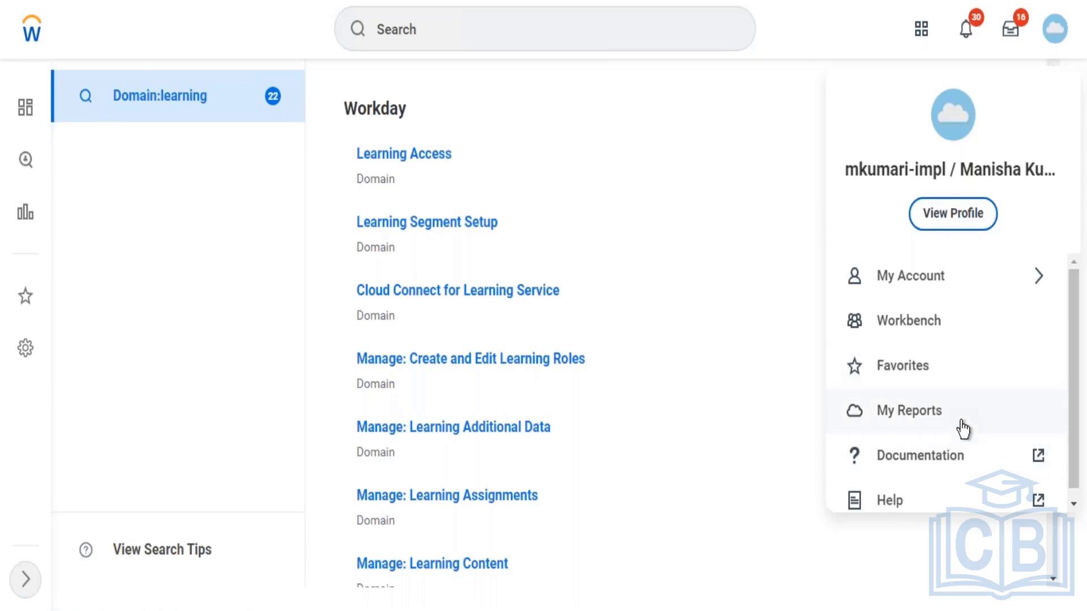
# Step: Close the account menu and put the cursor in the global search field
pyautogui.click(469, 15)
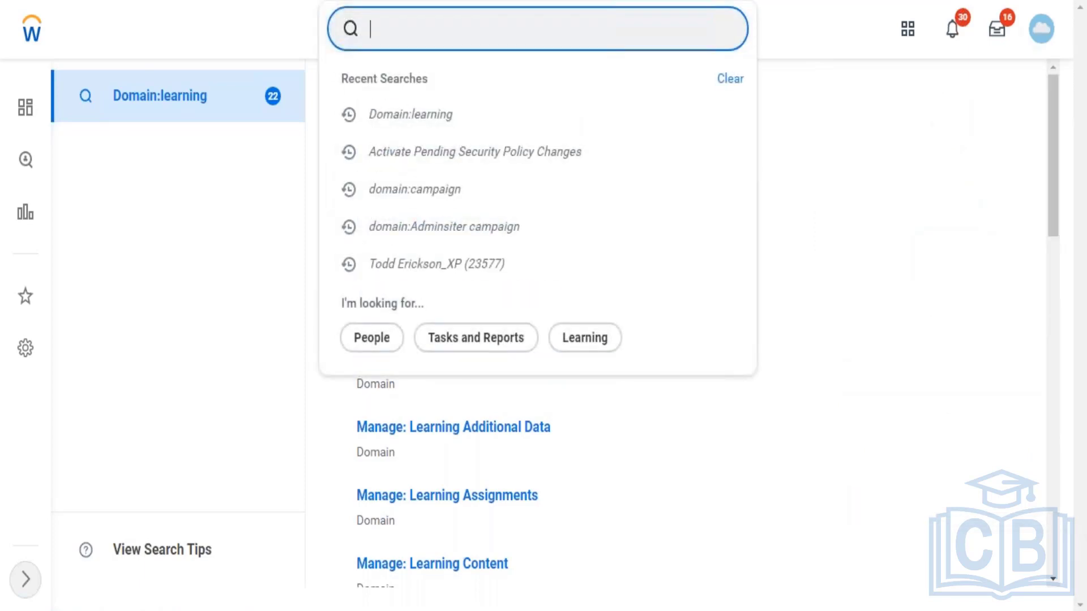
# Step: Search 'domain:site' and scroll through the 17 matching domains
pyautogui.write('domain')
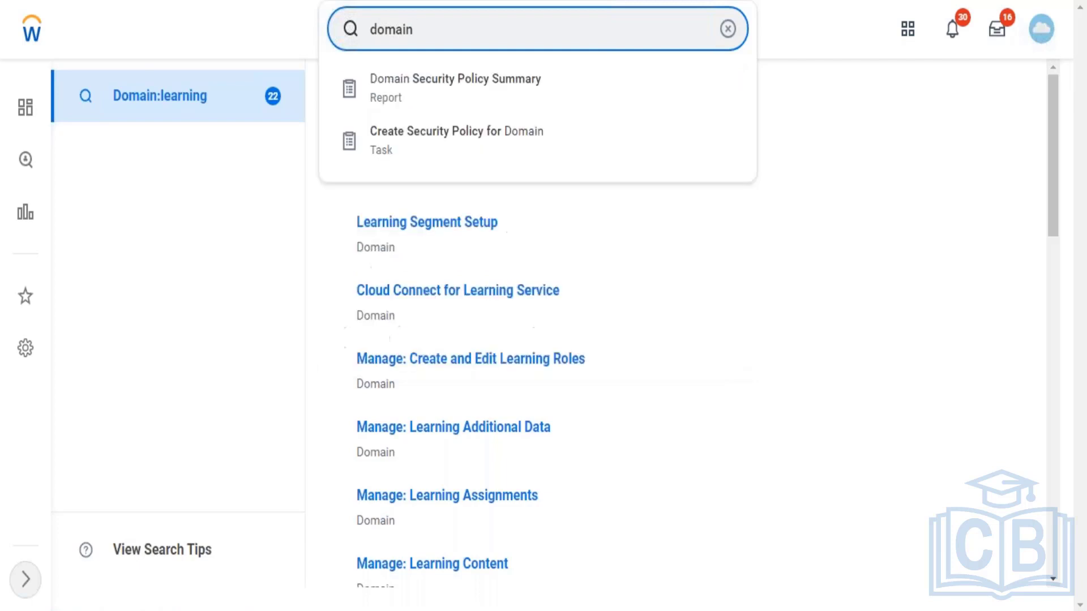
pyautogui.write(':site')
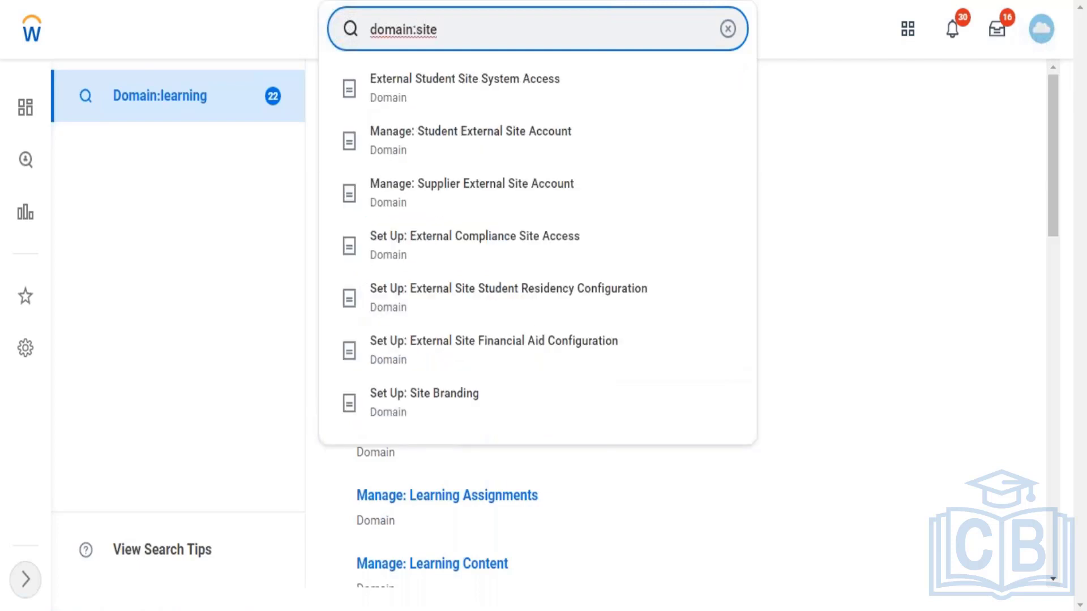
pyautogui.press('Return')
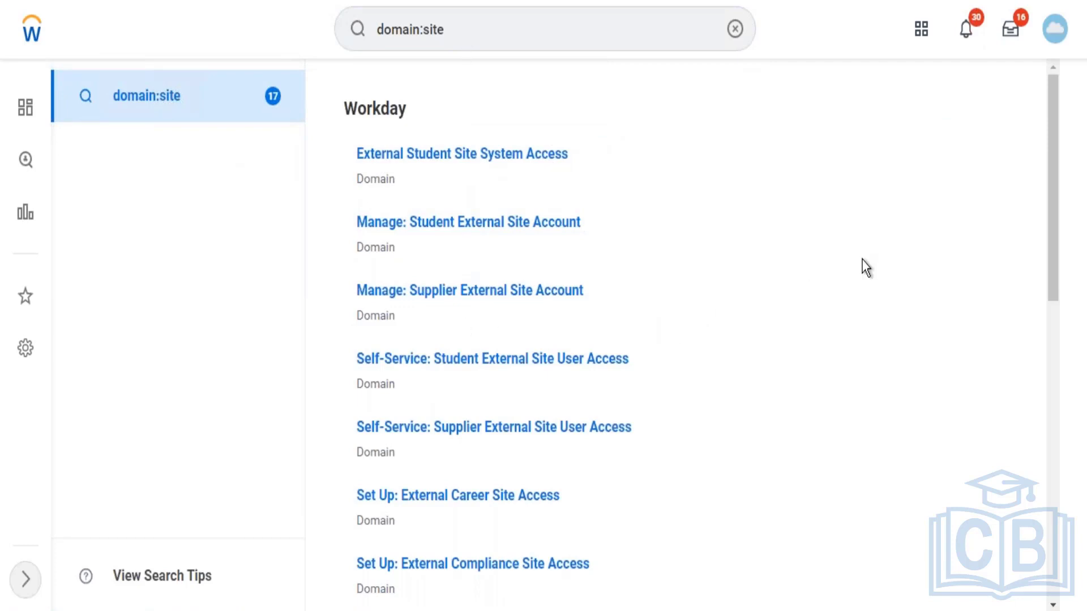
pyautogui.moveTo(1054, 121); pyautogui.dragTo(1038, 354)
pyautogui.moveTo(411, 419)
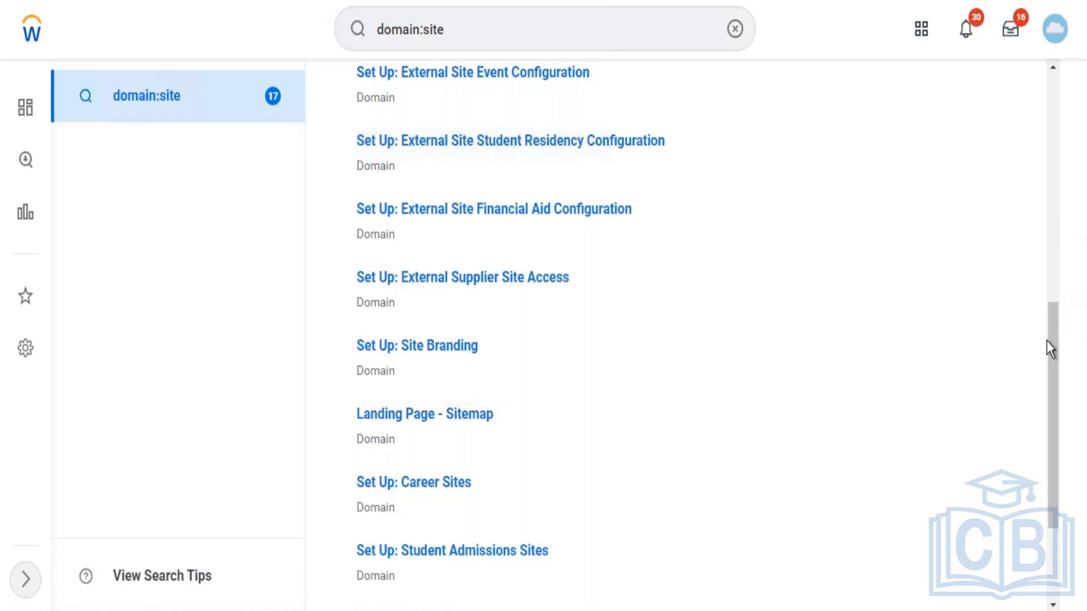
pyautogui.moveTo(1048, 341); pyautogui.dragTo(1032, 63)
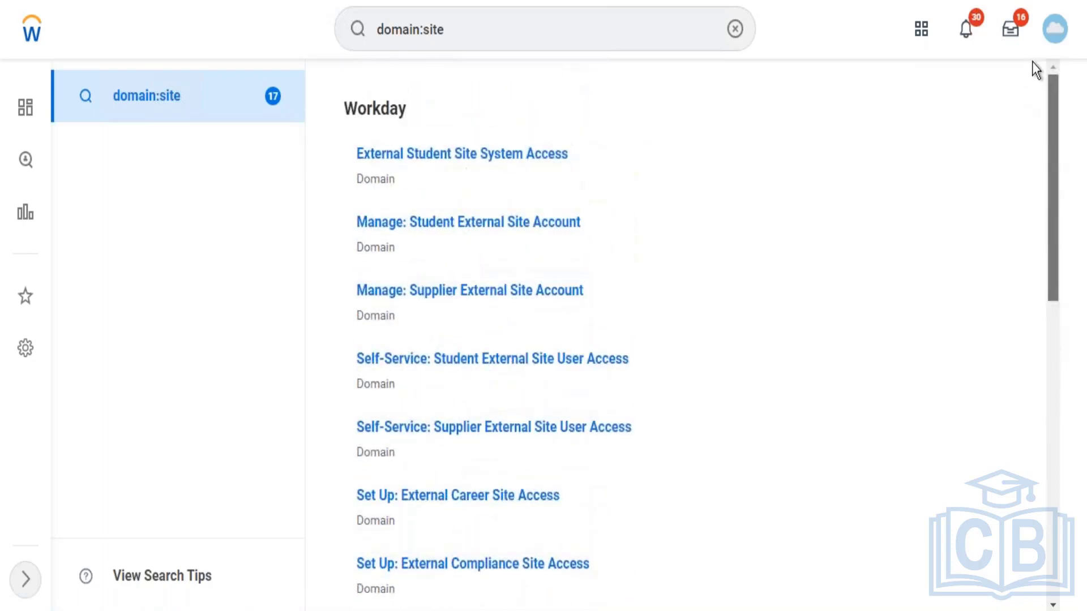
# Step: Look at the account menu, close it, and clear the search box
pyautogui.click(1058, 37)
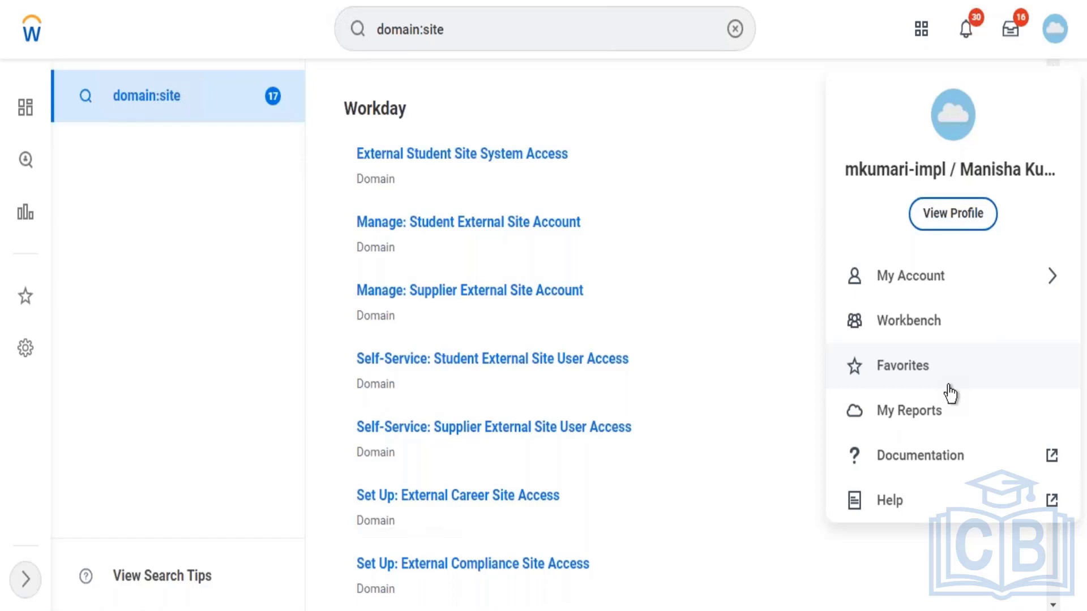
pyautogui.click(810, 16)
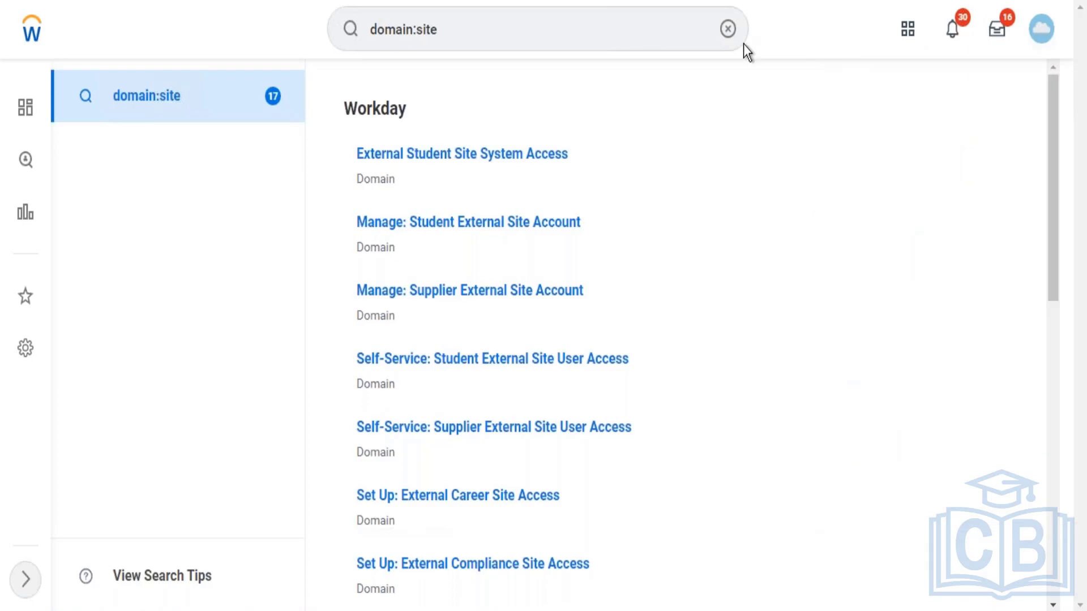
pyautogui.click(728, 29)
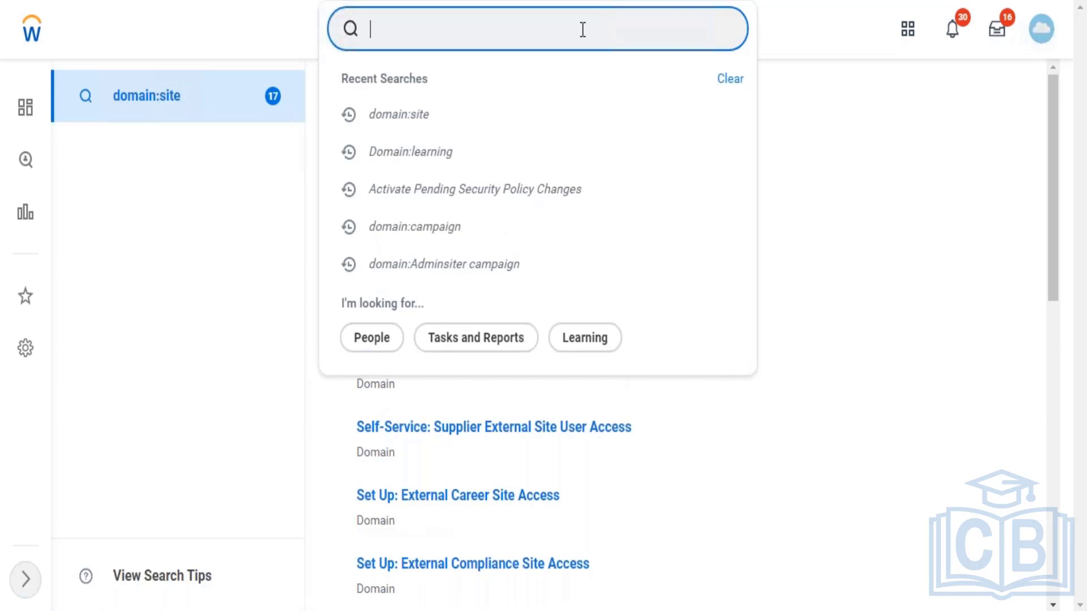
# Step: Open the Learning Access domain from a 'Domain:learning Access' search and select its description text
pyautogui.write('Domain:l')
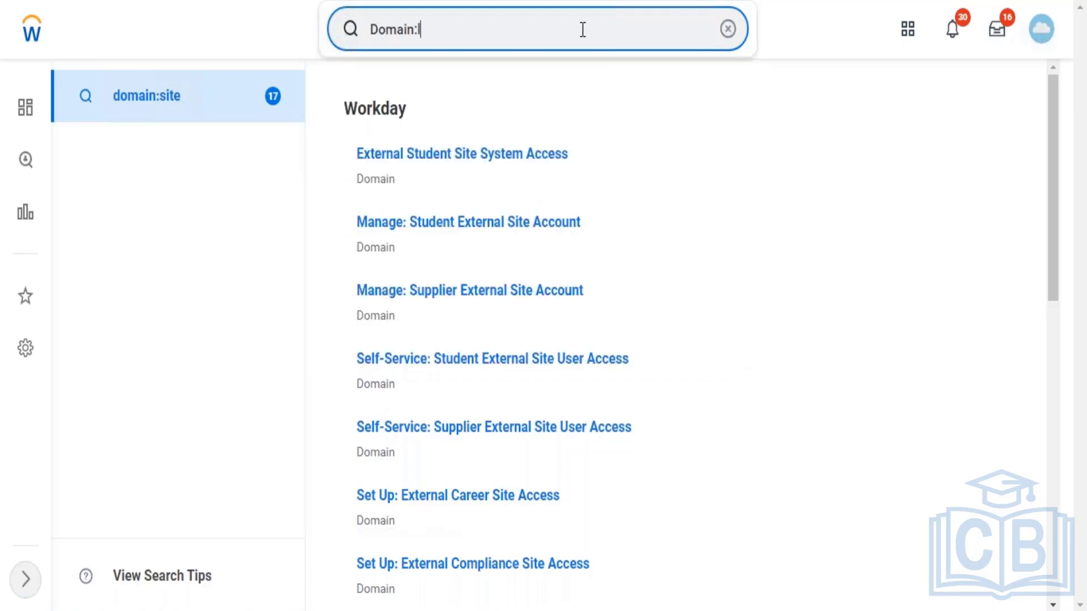
pyautogui.write('earning ')
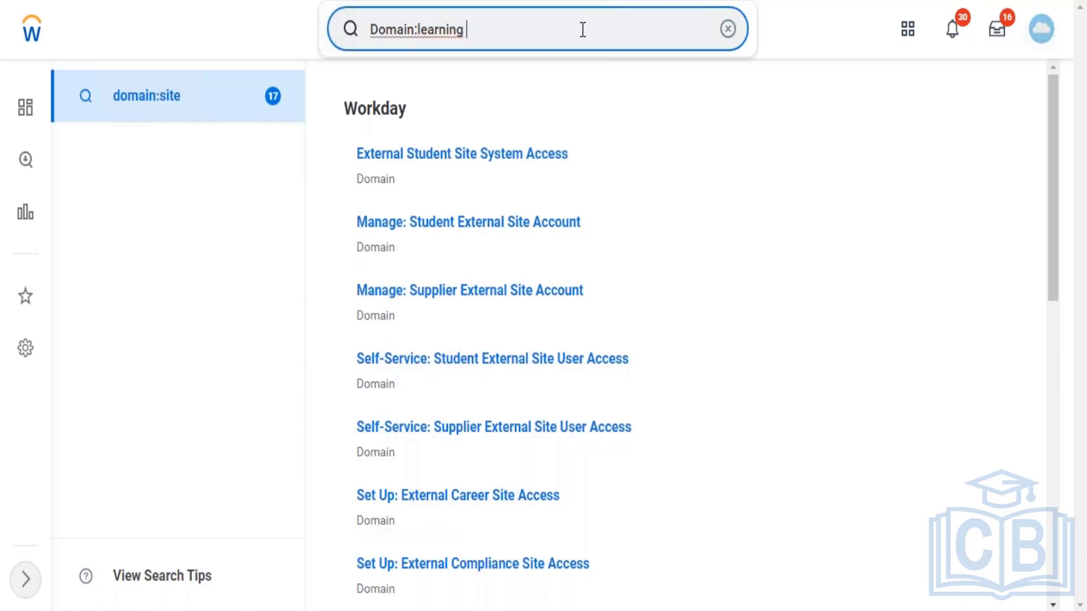
pyautogui.write('Access')
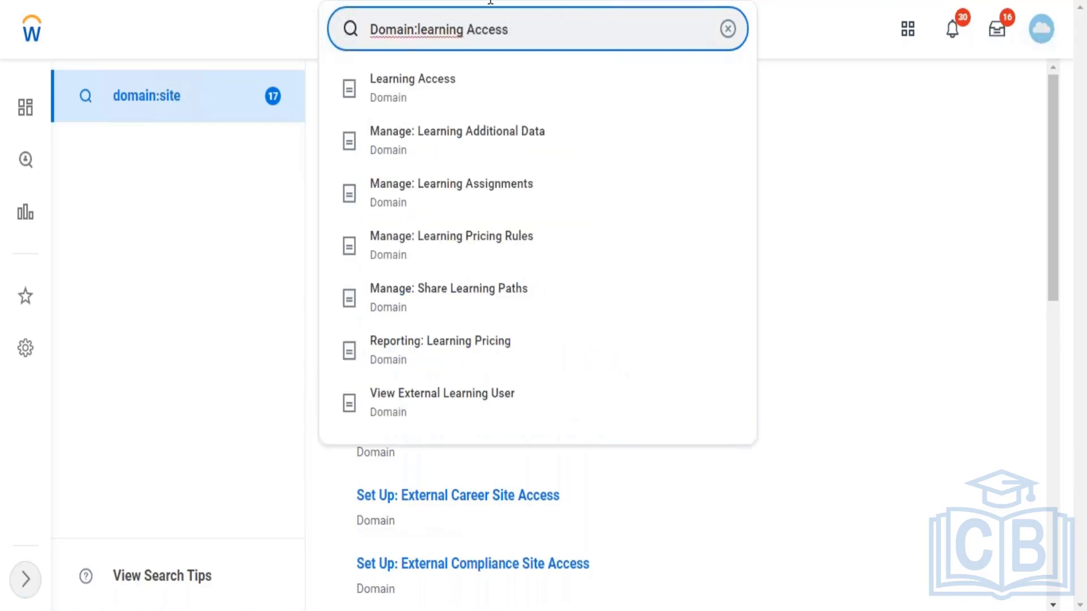
pyautogui.click(443, 97)
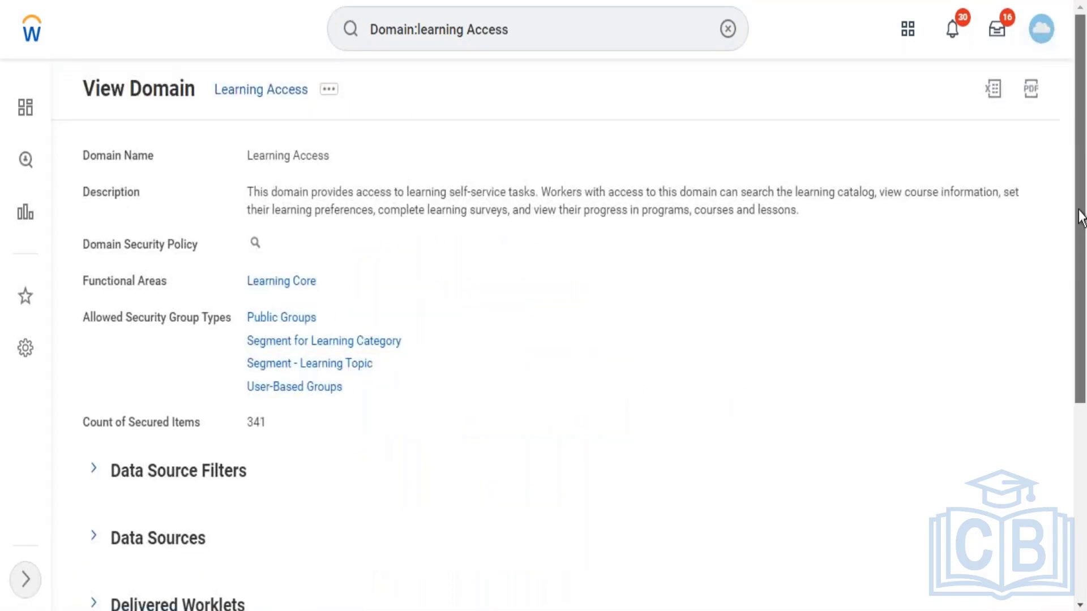
pyautogui.moveTo(1080, 150); pyautogui.dragTo(1075, 126)
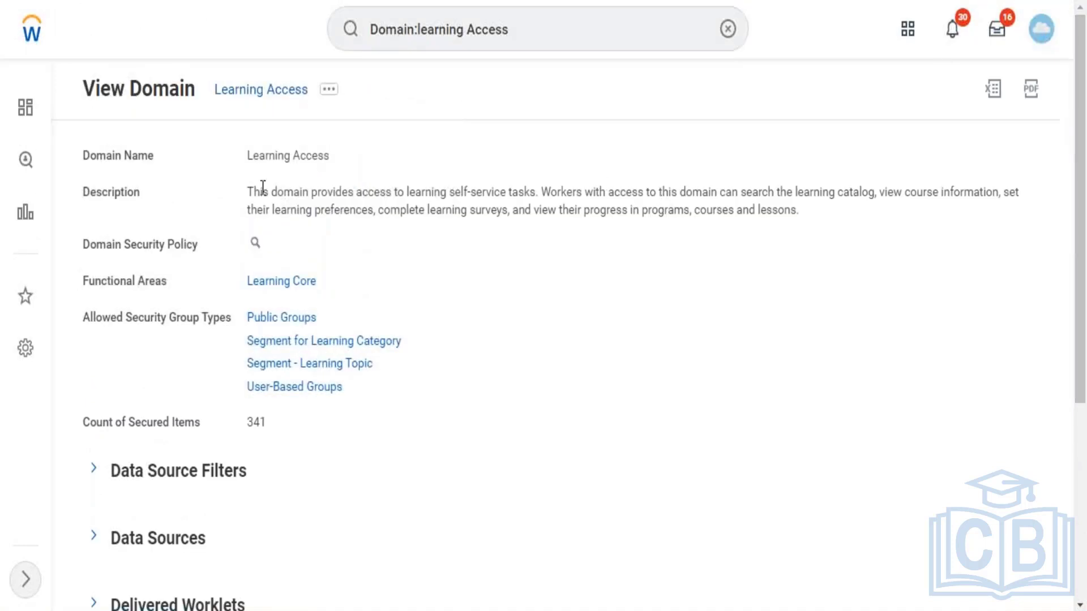
pyautogui.click(330, 90)
pyautogui.click(799, 24)
pyautogui.moveTo(250, 194); pyautogui.dragTo(800, 211)
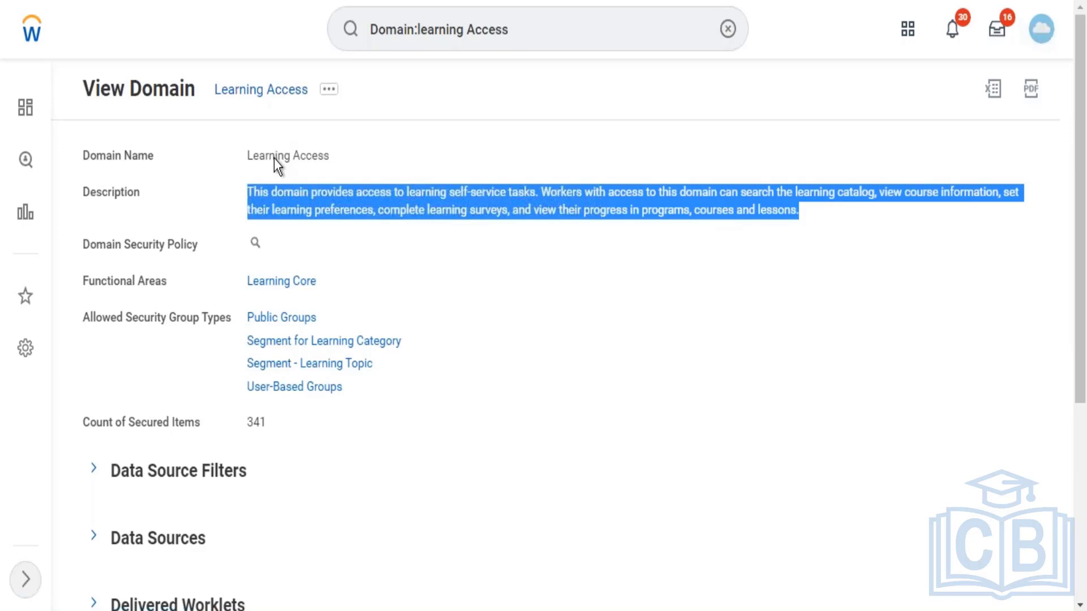
# Step: Edit Learning Access's security policy permissions, down to the Report/Task Permissions table
pyautogui.click(327, 91)
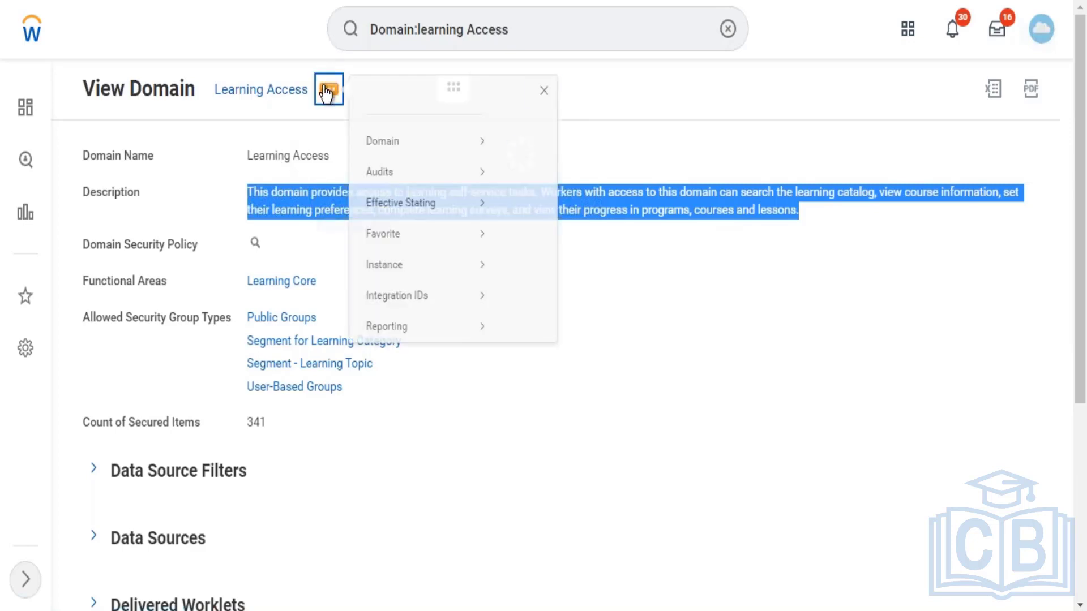
pyautogui.moveTo(456, 168)
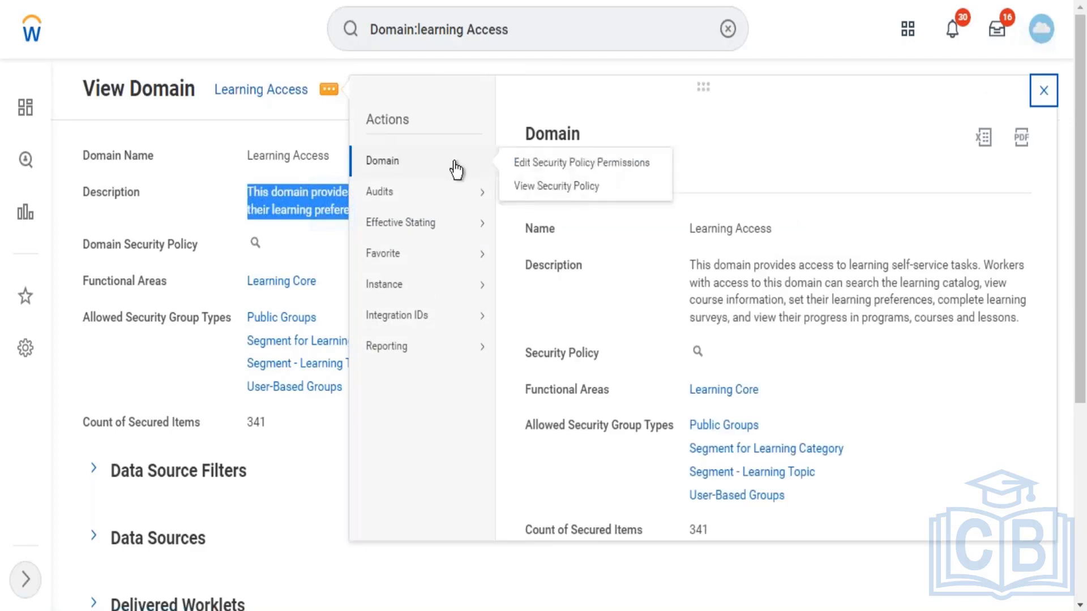
pyautogui.click(527, 164)
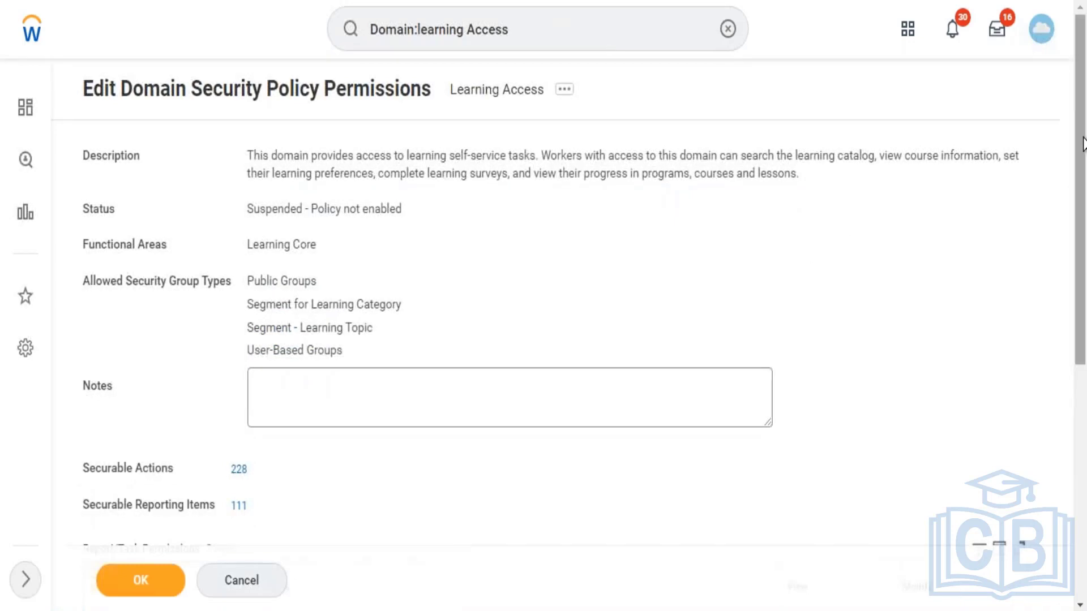
pyautogui.moveTo(1083, 145); pyautogui.dragTo(1084, 353)
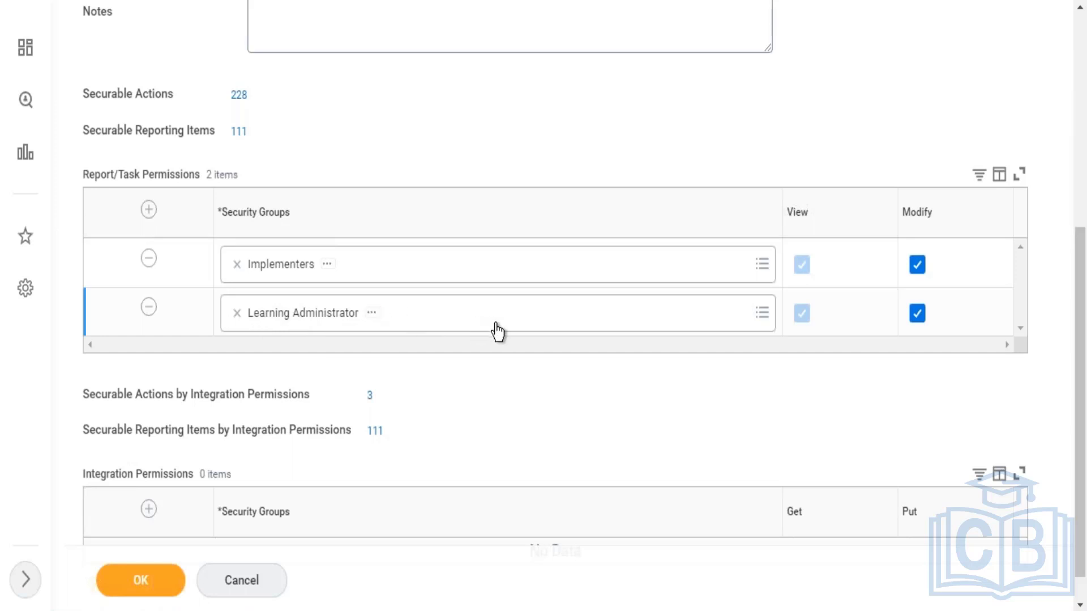
# Step: Add a report/task permission row, search 'Employee as self', and deselect Time Clock Reporter
pyautogui.click(150, 211)
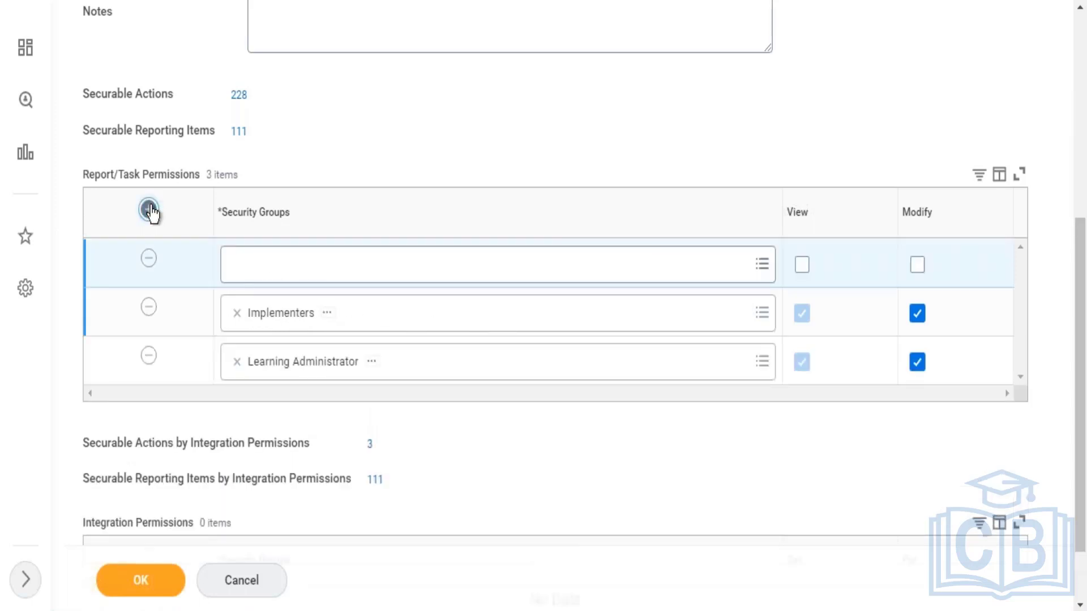
pyautogui.click(347, 278)
pyautogui.write('E')
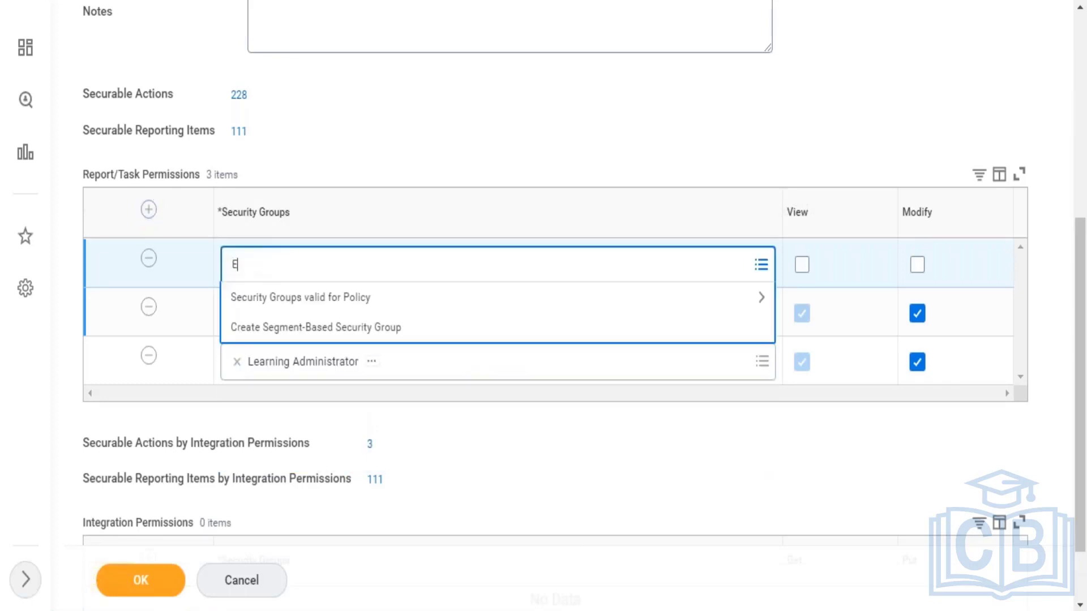
pyautogui.write('mployee as self')
pyautogui.press('Return')
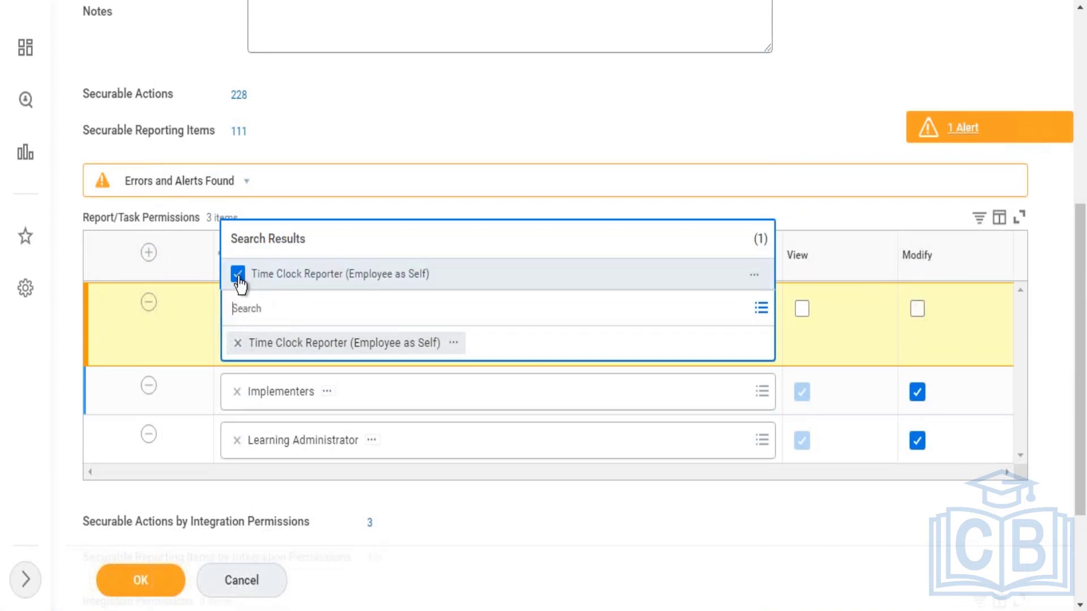
pyautogui.click(238, 277)
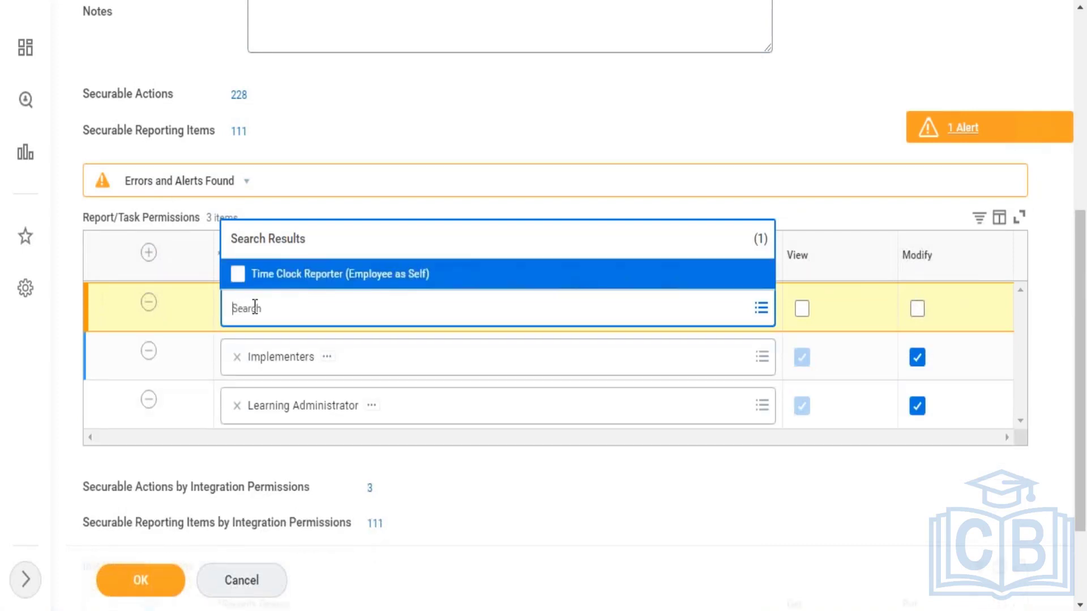
# Step: Choose All Employees with View and Modify access, then add another empty group row
pyautogui.write('Employee')
pyautogui.press('Return')
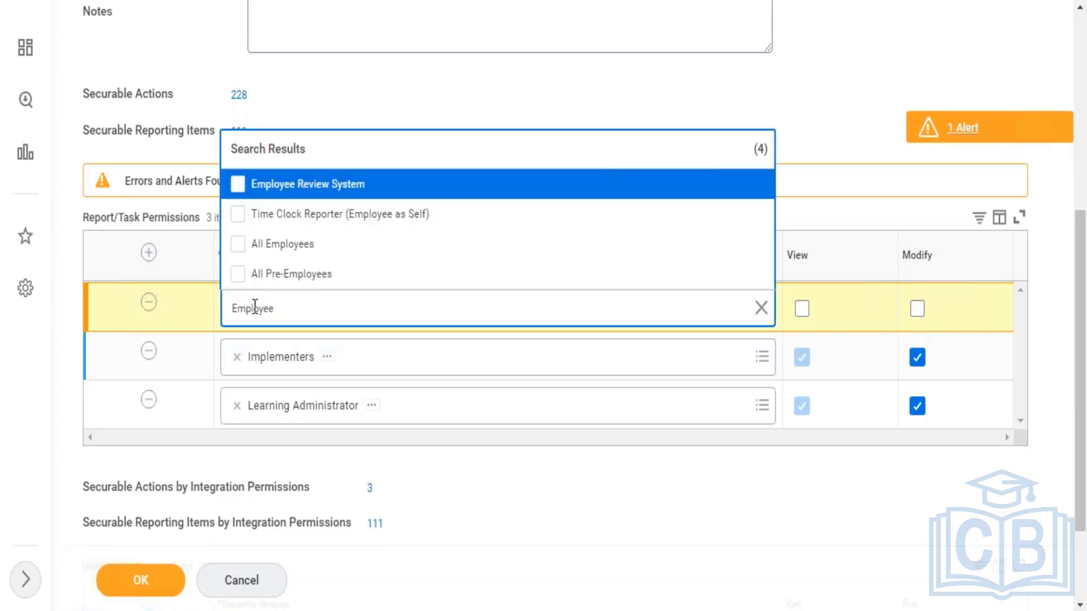
pyautogui.click(272, 249)
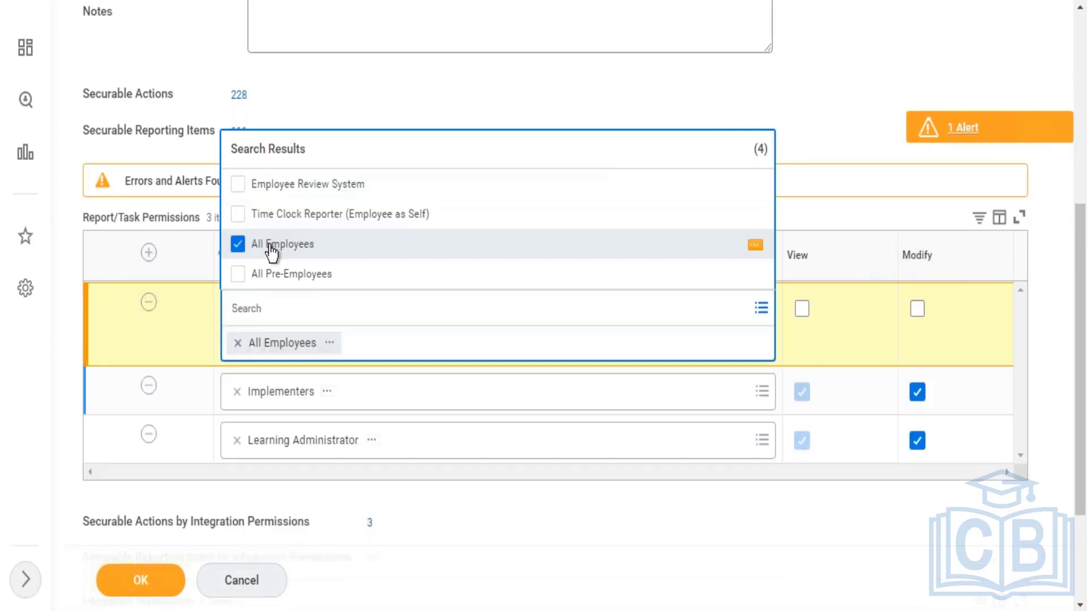
pyautogui.click(833, 120)
pyautogui.click(802, 313)
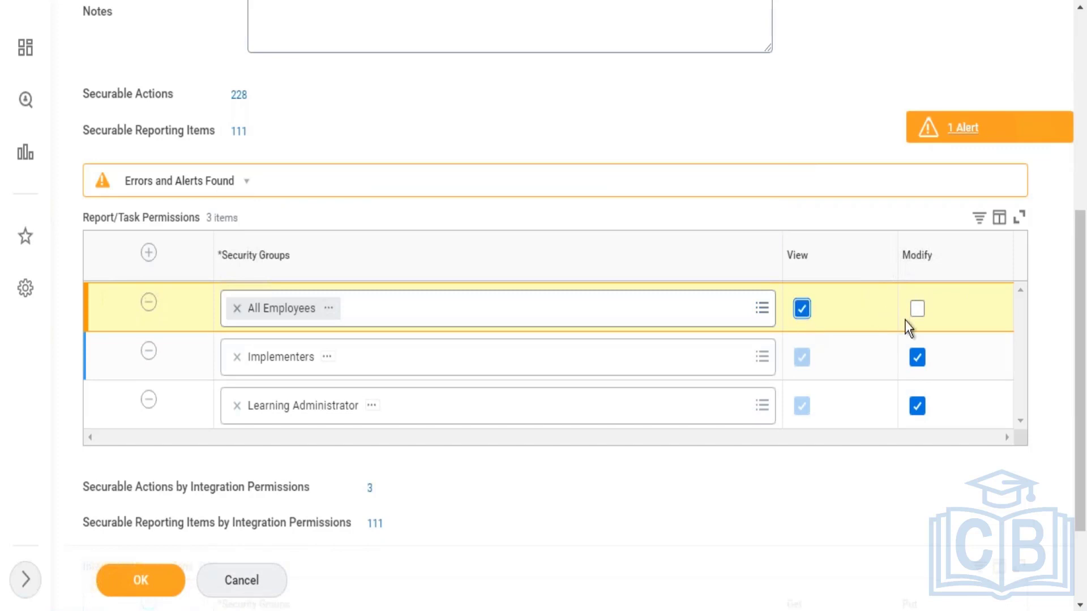
pyautogui.click(919, 308)
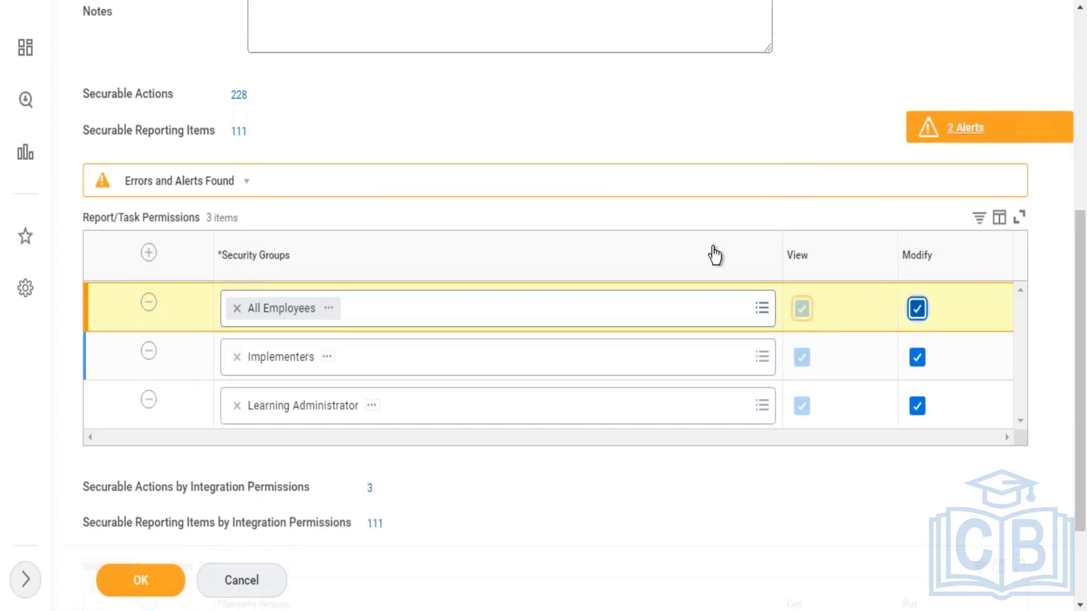
pyautogui.click(149, 255)
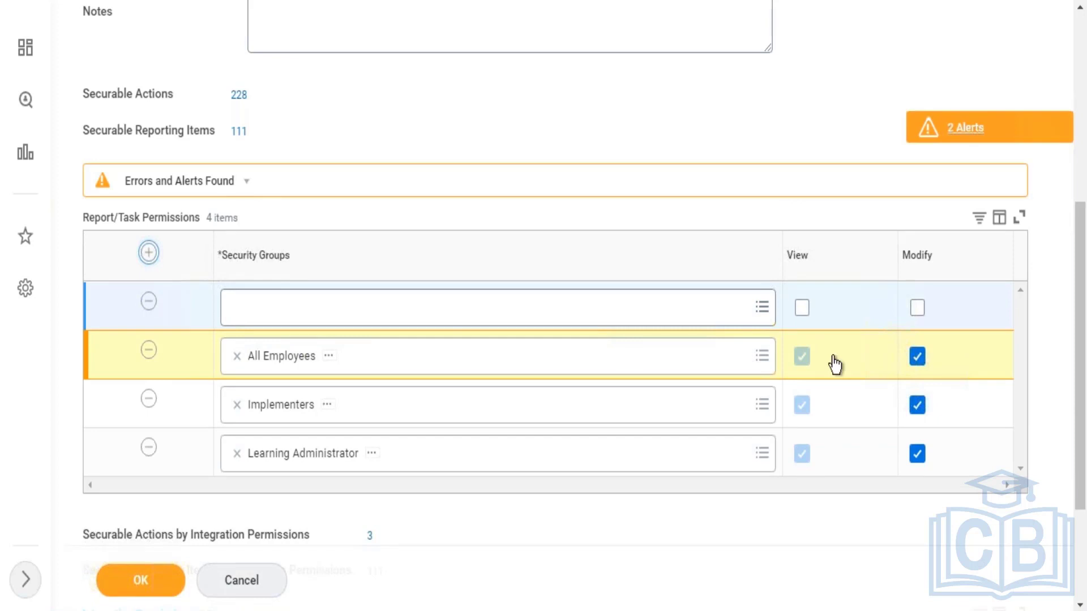
# Step: Clear Modify for All Employees so it keeps View access only
pyautogui.click(918, 362)
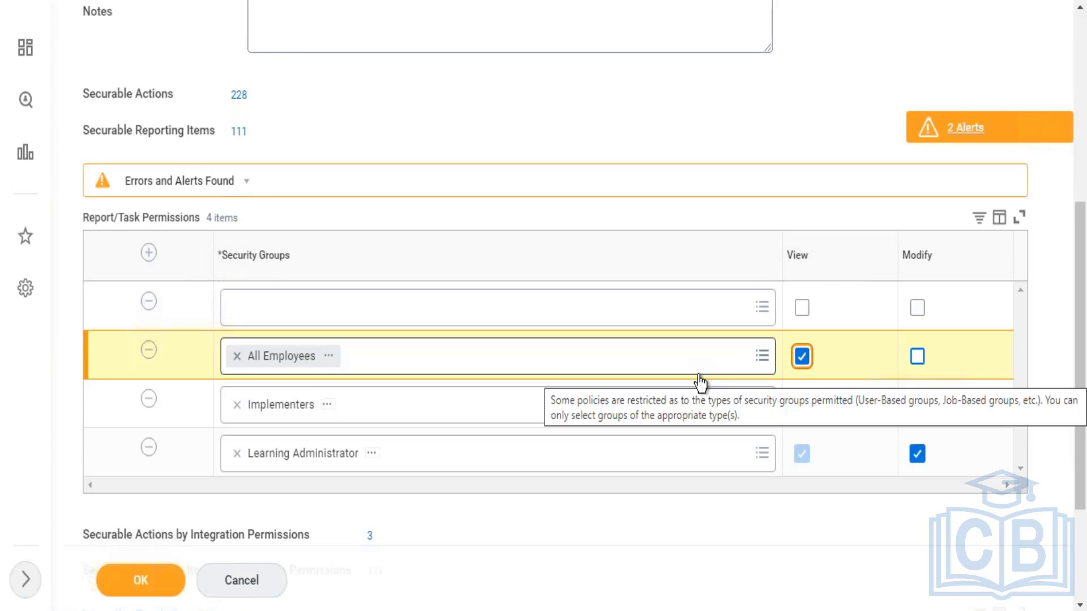
# Step: Fill the empty row with All Contingent Workers, found via 'contin', and grant it View
pyautogui.click(550, 325)
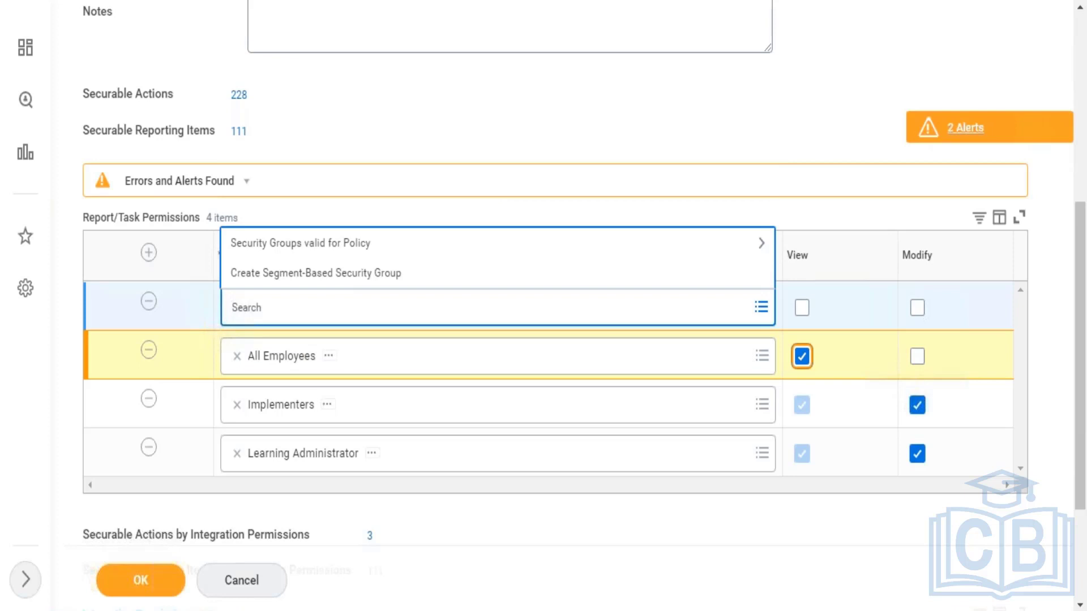
pyautogui.write('contin')
pyautogui.press('Return')
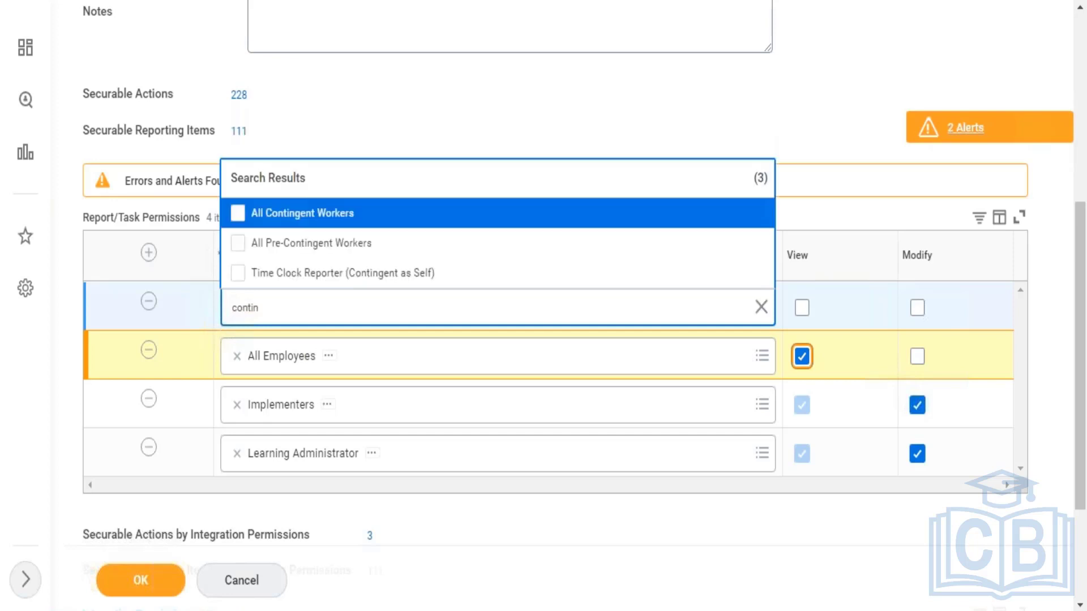
pyautogui.click(412, 217)
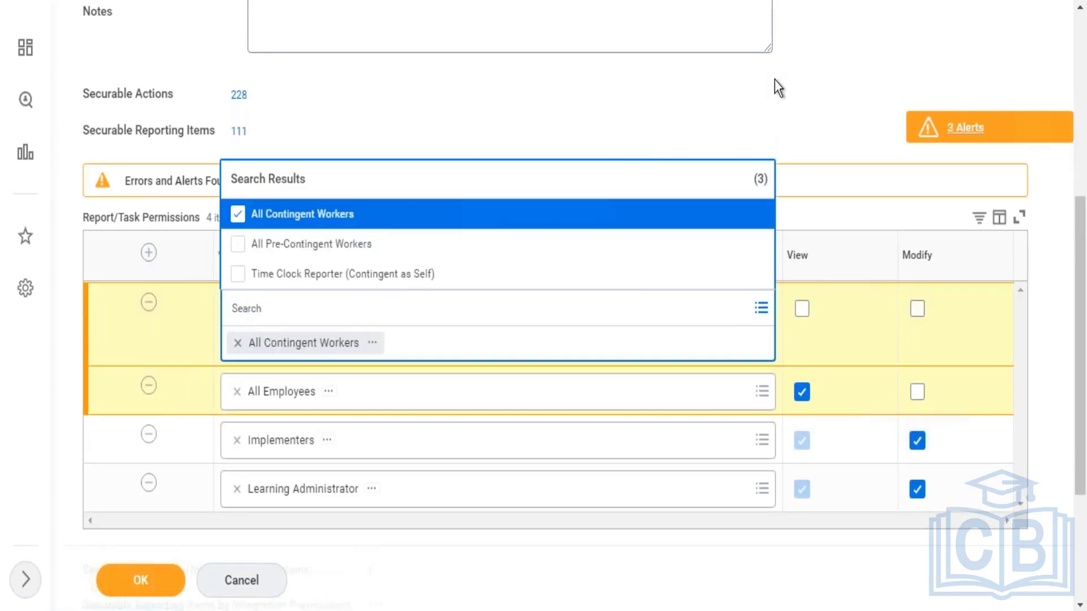
pyautogui.click(775, 80)
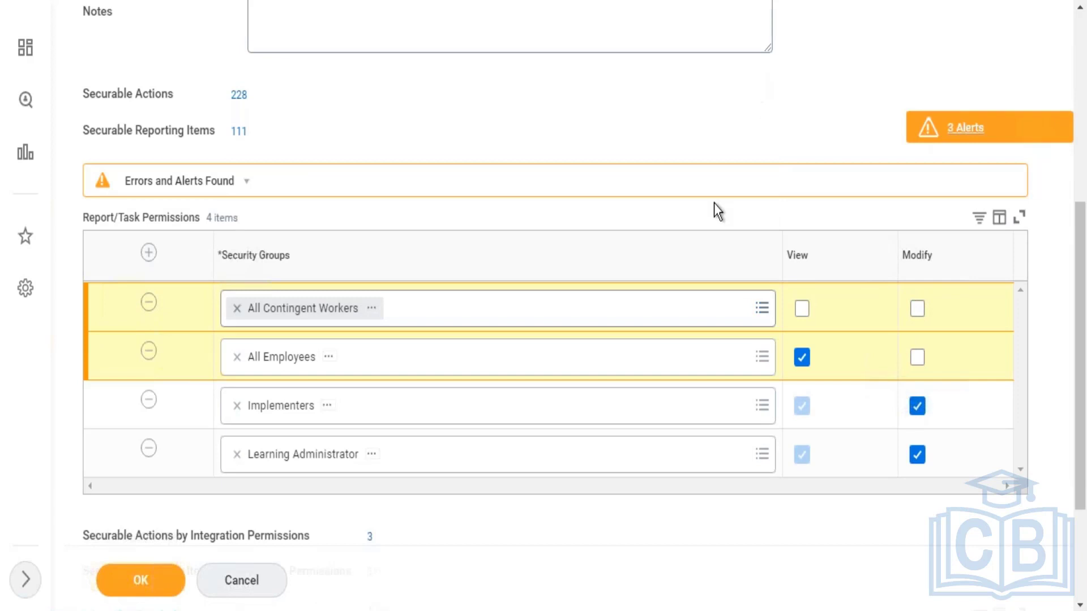
pyautogui.click(800, 310)
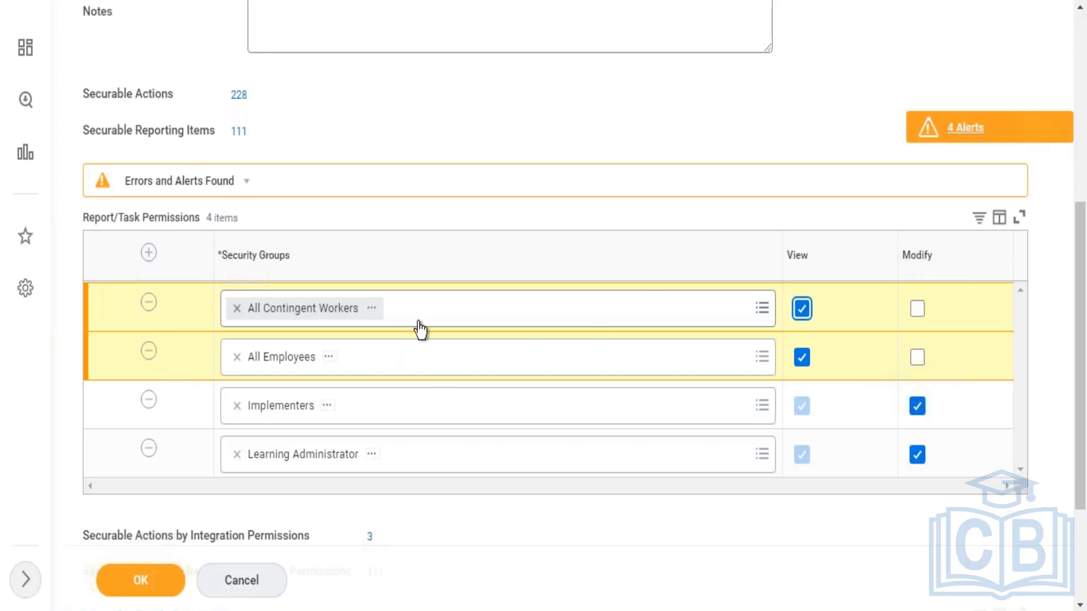
pyautogui.moveTo(643, 334)
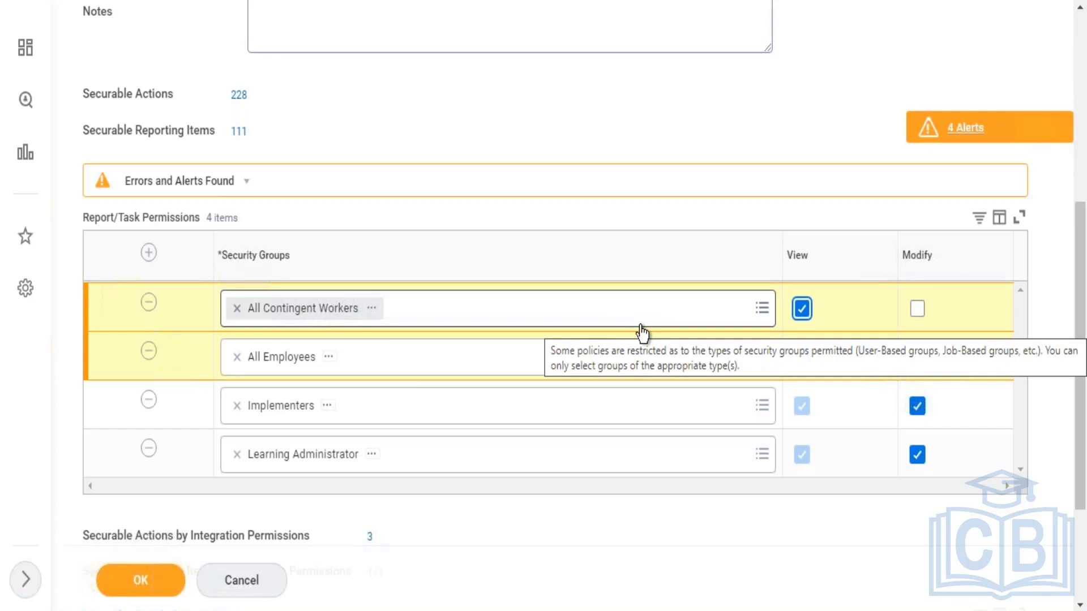
# Step: Save the Learning Access permission changes and clear the global search to show recent searches
pyautogui.click(142, 588)
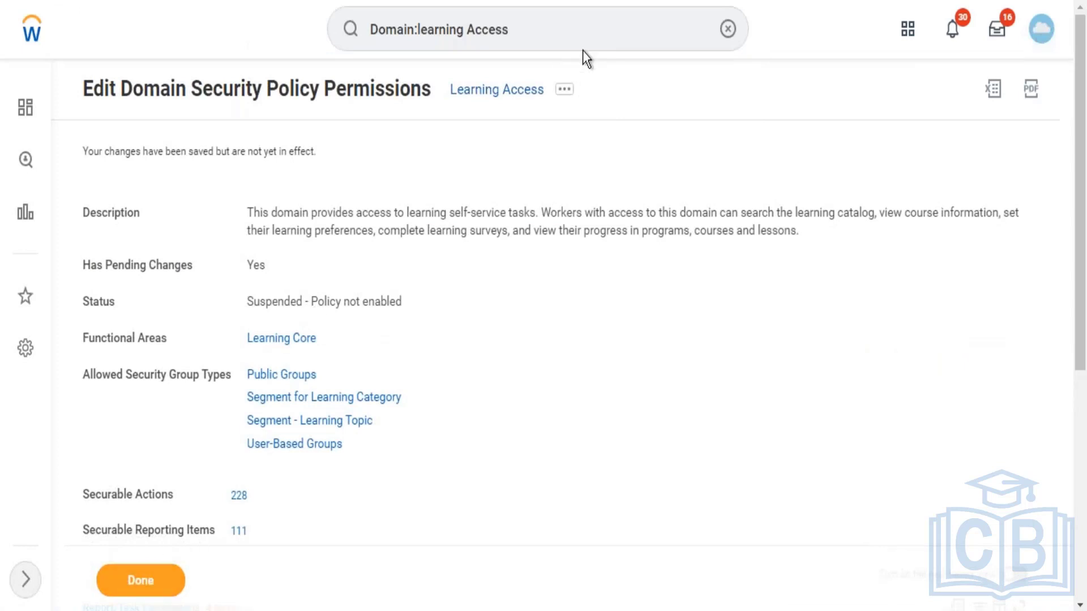
pyautogui.click(727, 30)
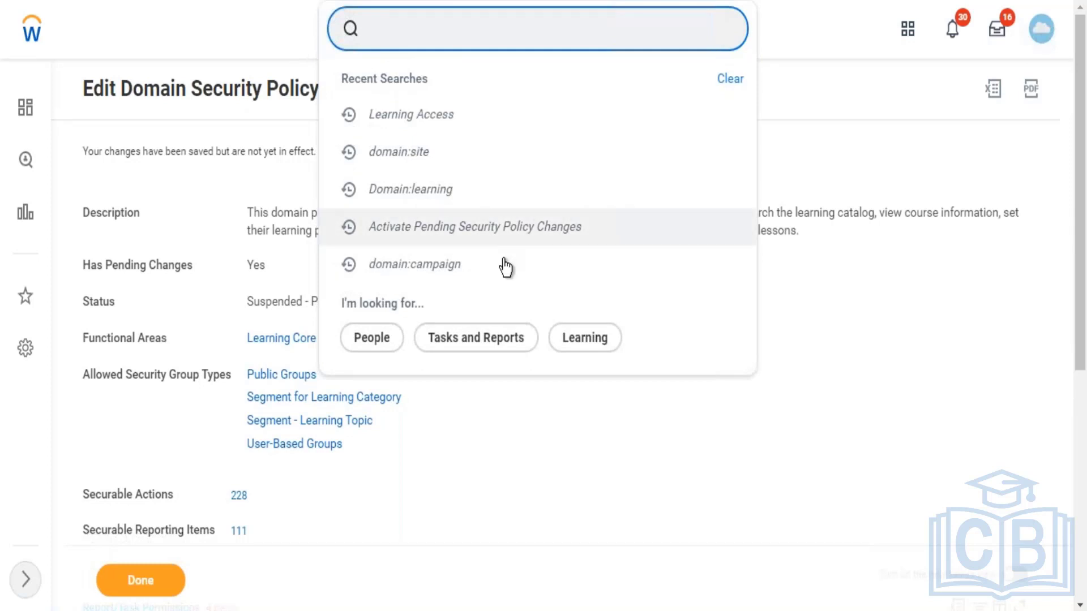
pyautogui.click(507, 237)
# Step: In Activate Pending Security Policy Changes, comment 'Added employee as self and contingent workers'
pyautogui.click(508, 237)
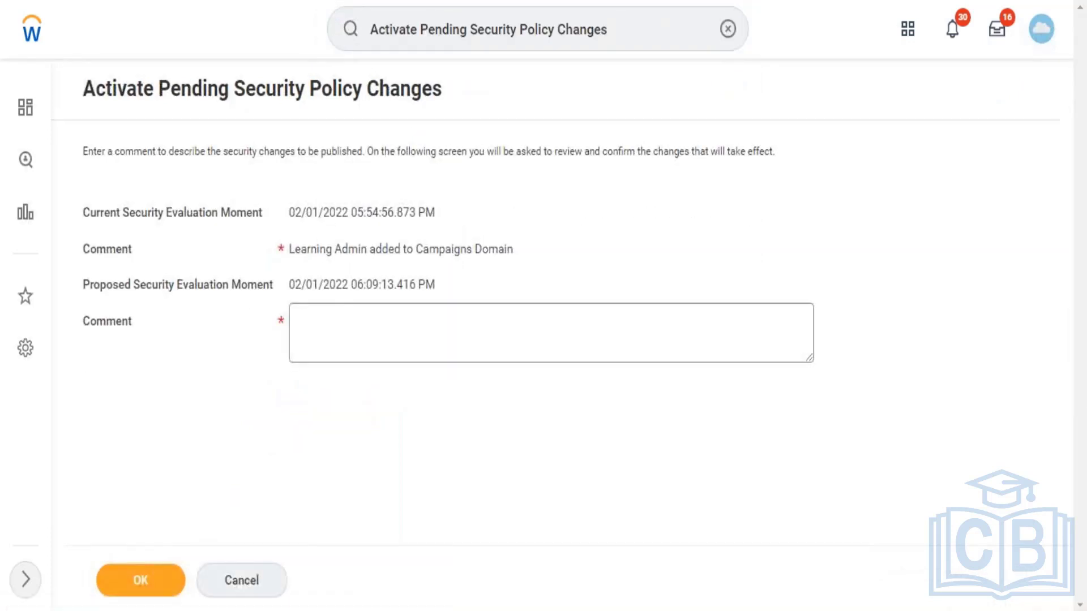
pyautogui.click(459, 335)
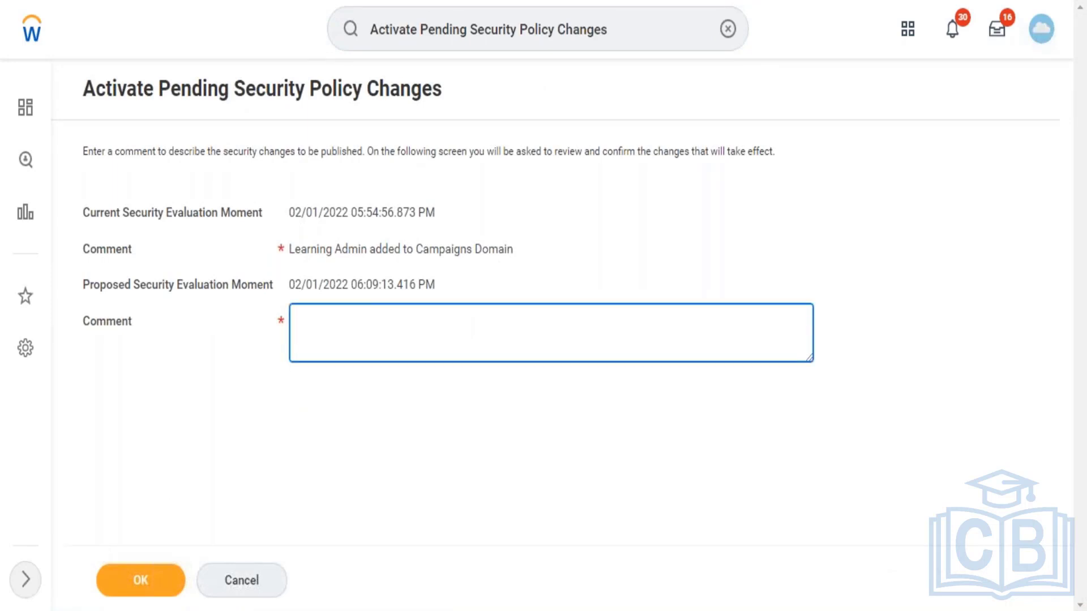
pyautogui.write('Added employee as self ')
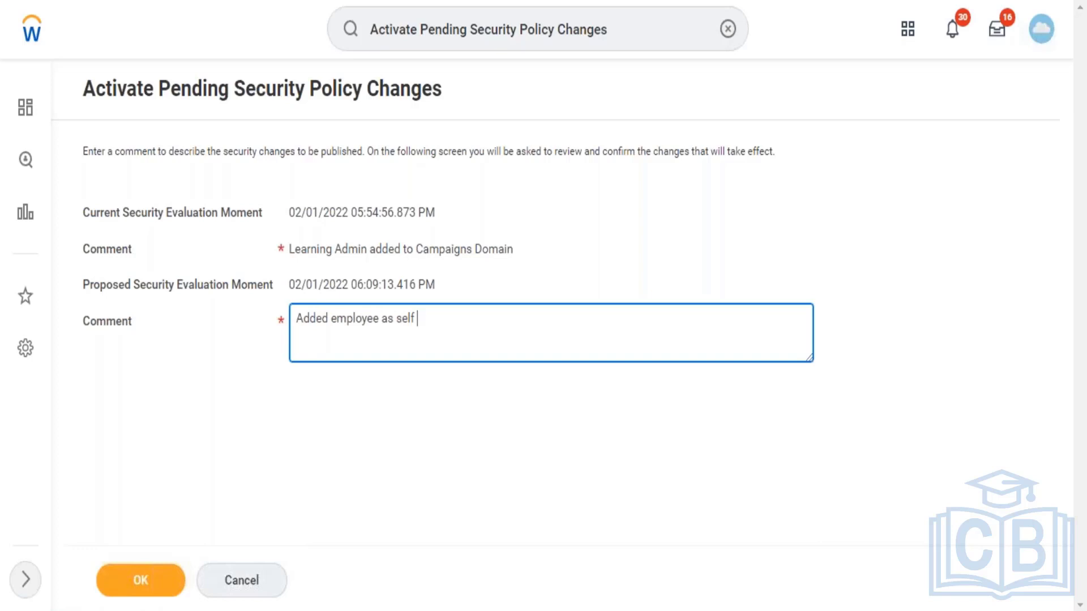
pyautogui.write('and contingent workers')
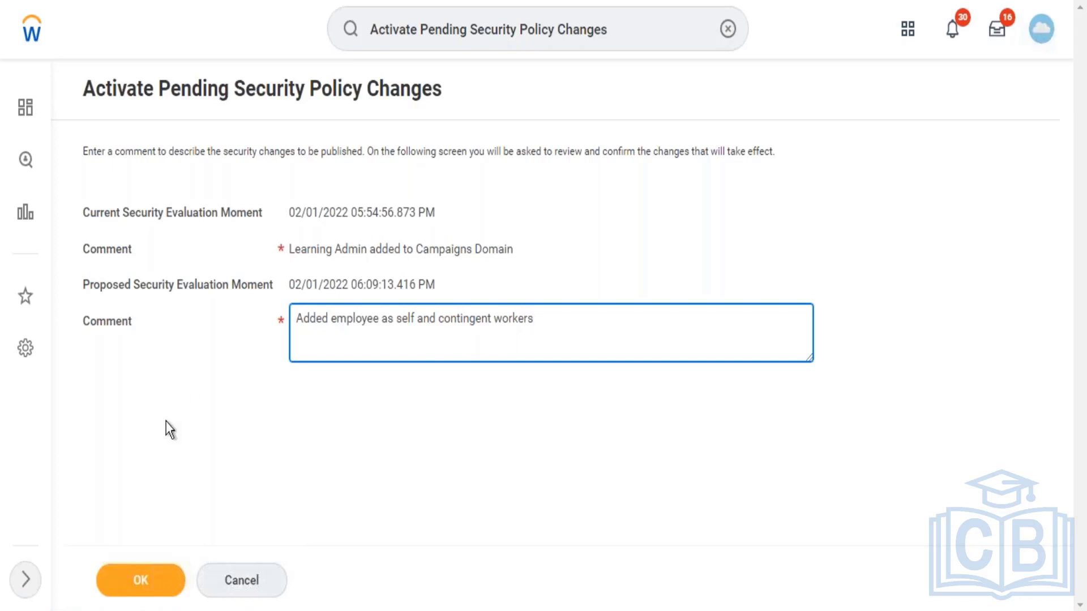
# Step: Submit the comment to activate the pending security policy changes
pyautogui.click(137, 588)
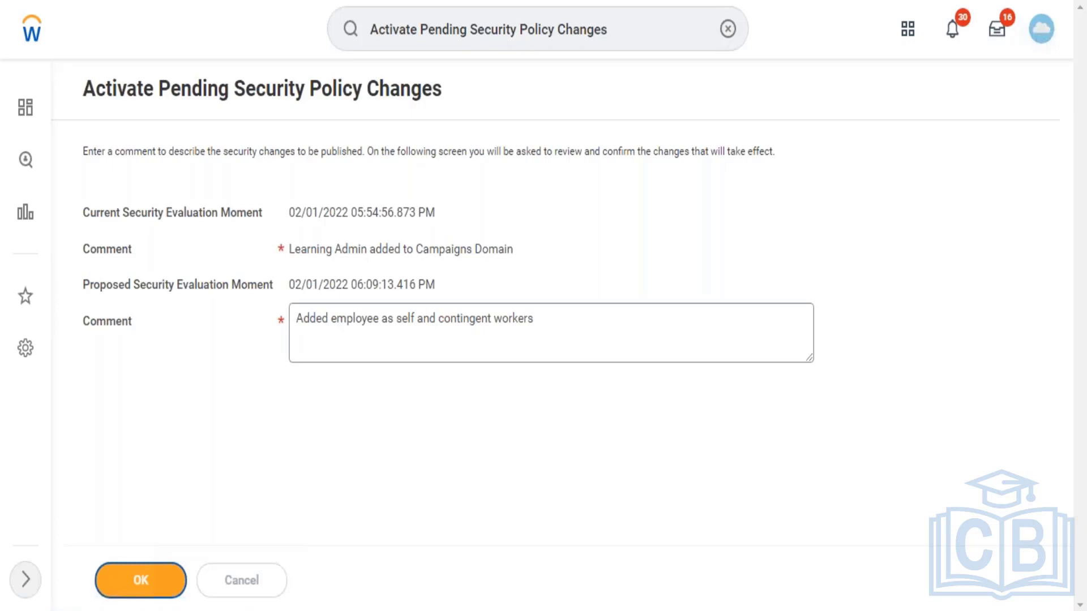
# Step: Move on to the activation review and confirm the pending Learning Access policy change
pyautogui.click(140, 580)
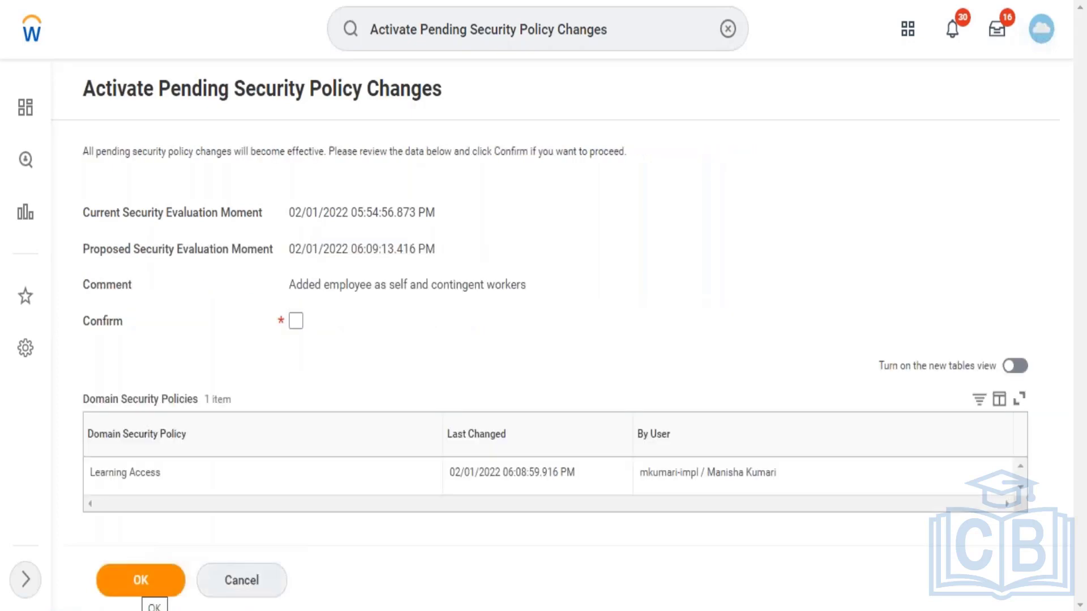
pyautogui.click(296, 323)
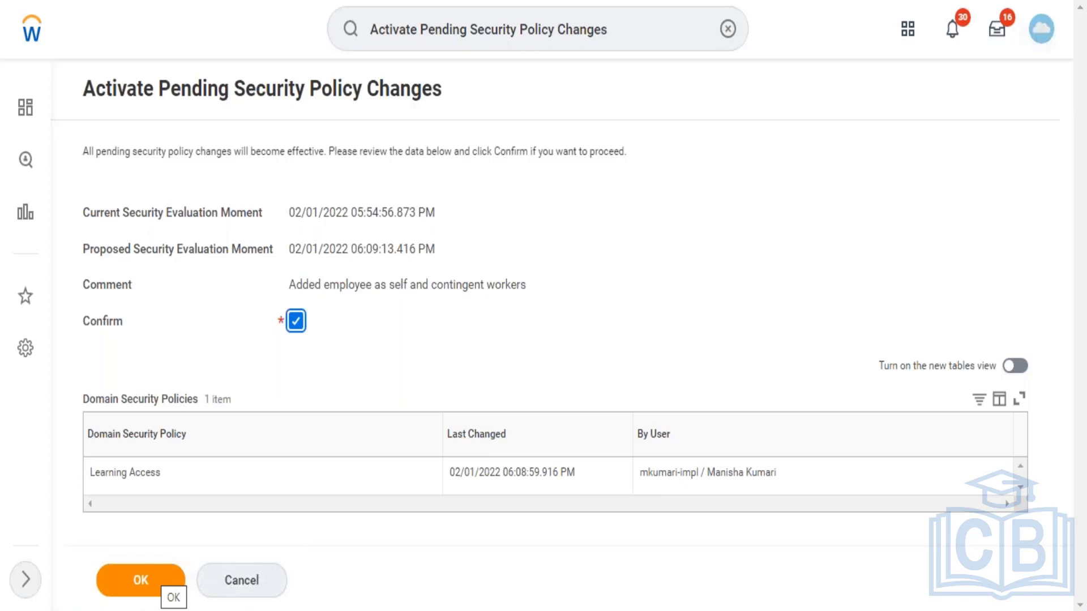
# Step: Submit the confirmed activation of the pending Learning Access policy change
pyautogui.click(163, 583)
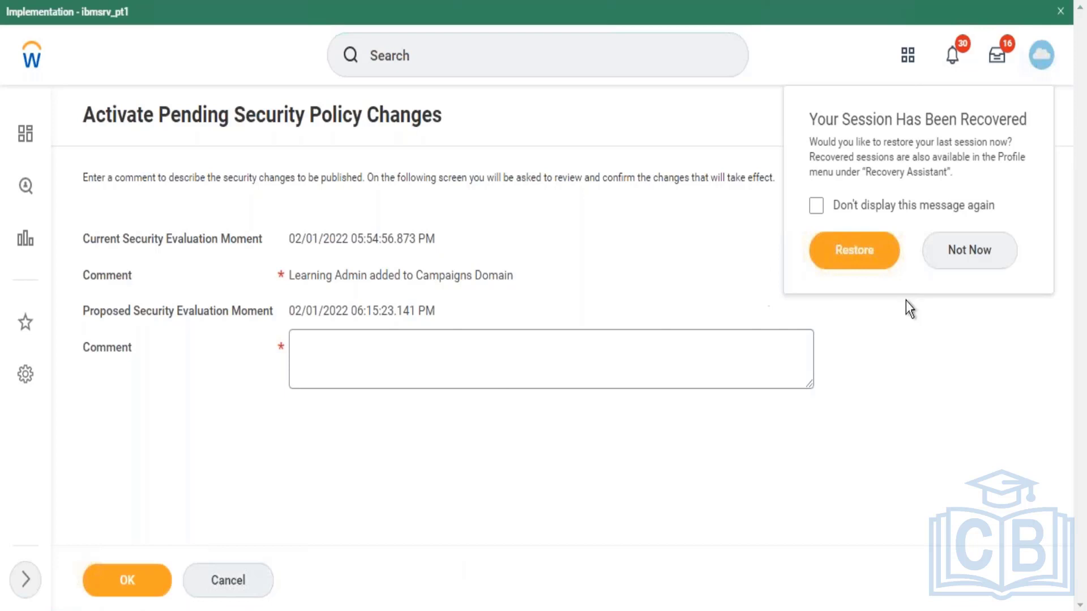
# Step: Choose Not Now on the 'Your Session Has Been Recovered' popup
pyautogui.click(962, 249)
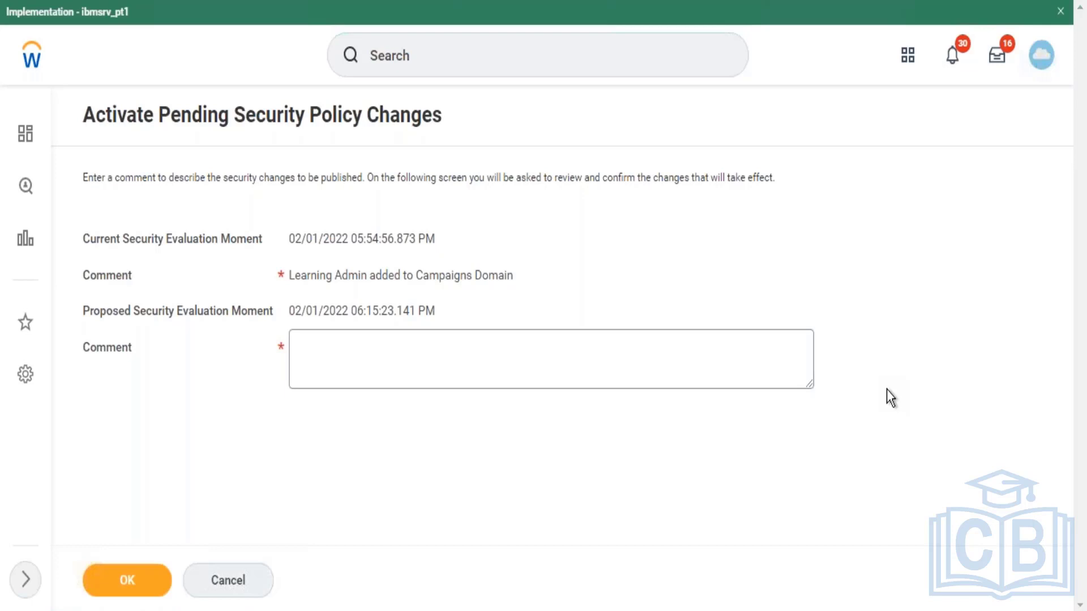
# Step: Start a new search, showing recent searches like Learning Access and domain:campaign
pyautogui.click(616, 48)
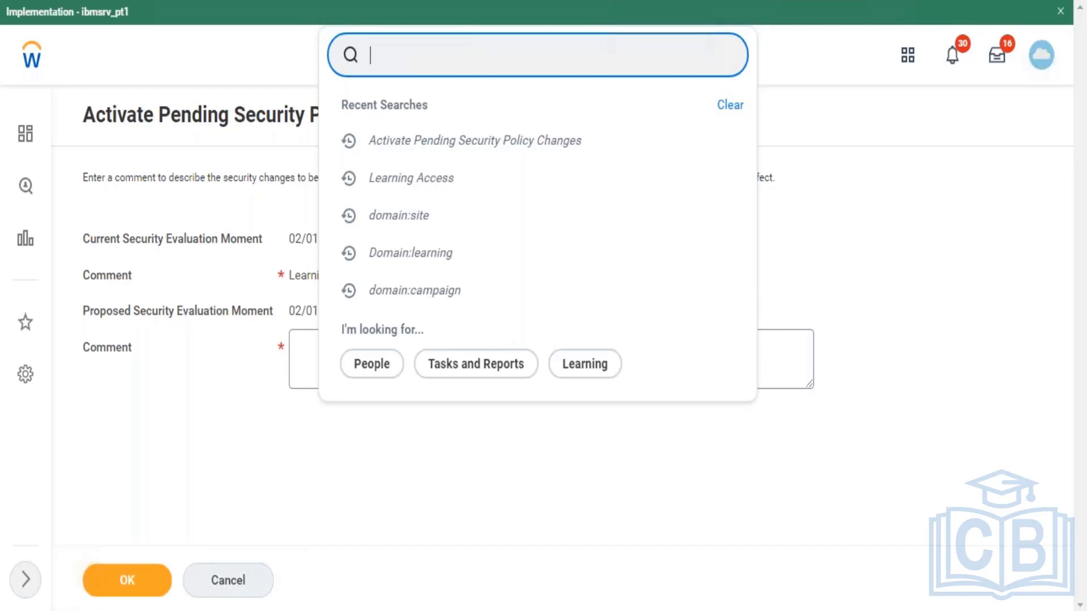
# Step: Search 'create sec group' and open the Create Security Group task
pyautogui.write('c')
pyautogui.write('o')
pyautogui.press('BackSpace')
pyautogui.press('BackSpace')
pyautogui.write('reate')
pyautogui.press('BackSpace')
pyautogui.press('BackSpace')
pyautogui.press('BackSpace')
pyautogui.press('BackSpace')
pyautogui.press('BackSpace')
pyautogui.write('create sec ')
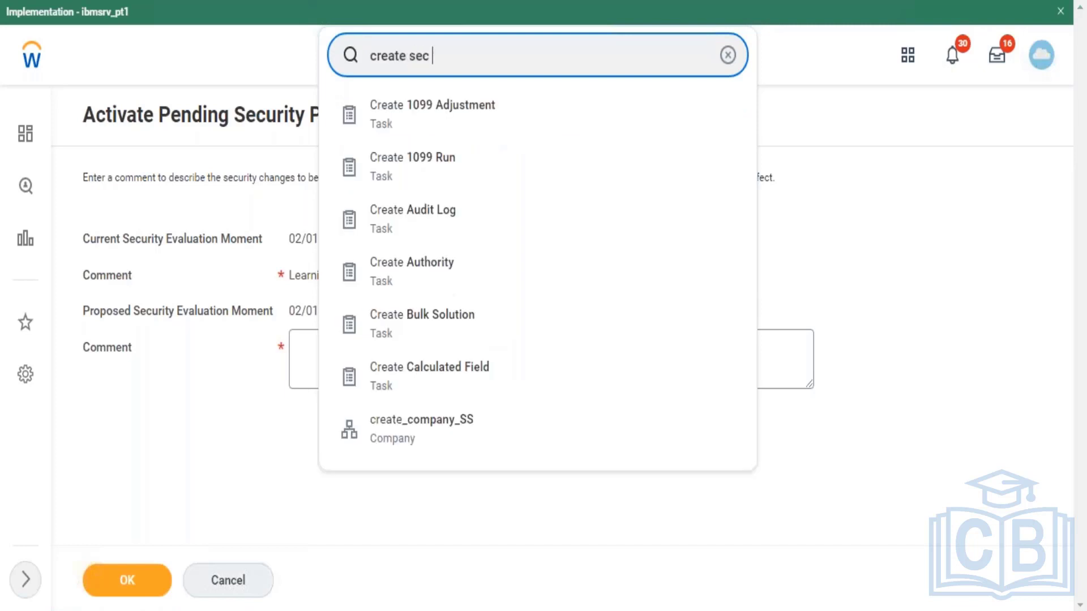
pyautogui.write('group')
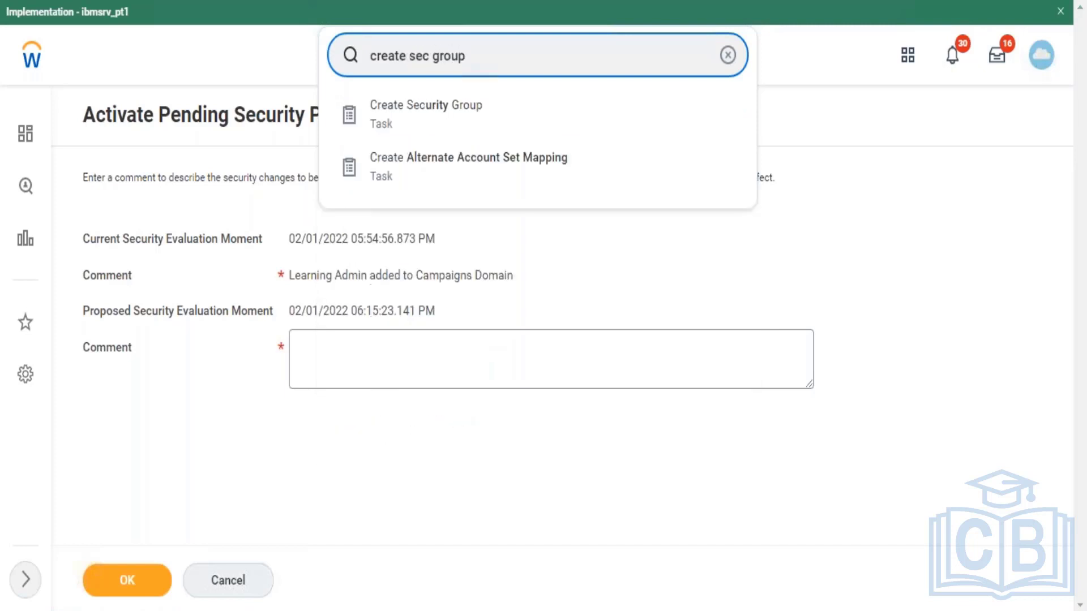
pyautogui.click(431, 129)
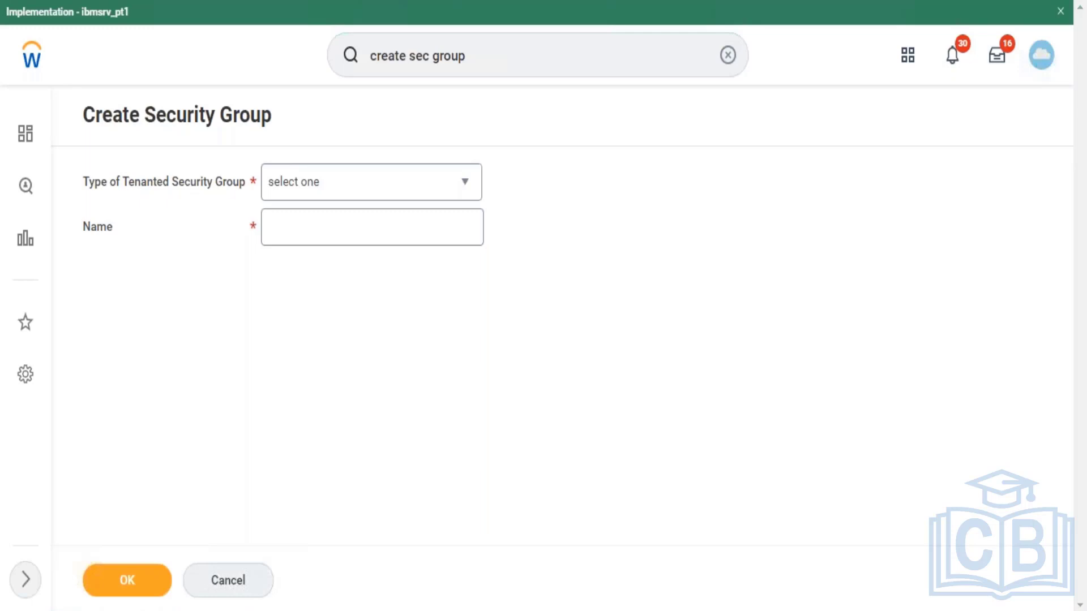
# Step: Choose Intersection Security Group as the type and name it 'Test - Contingent Worker'
pyautogui.click(368, 181)
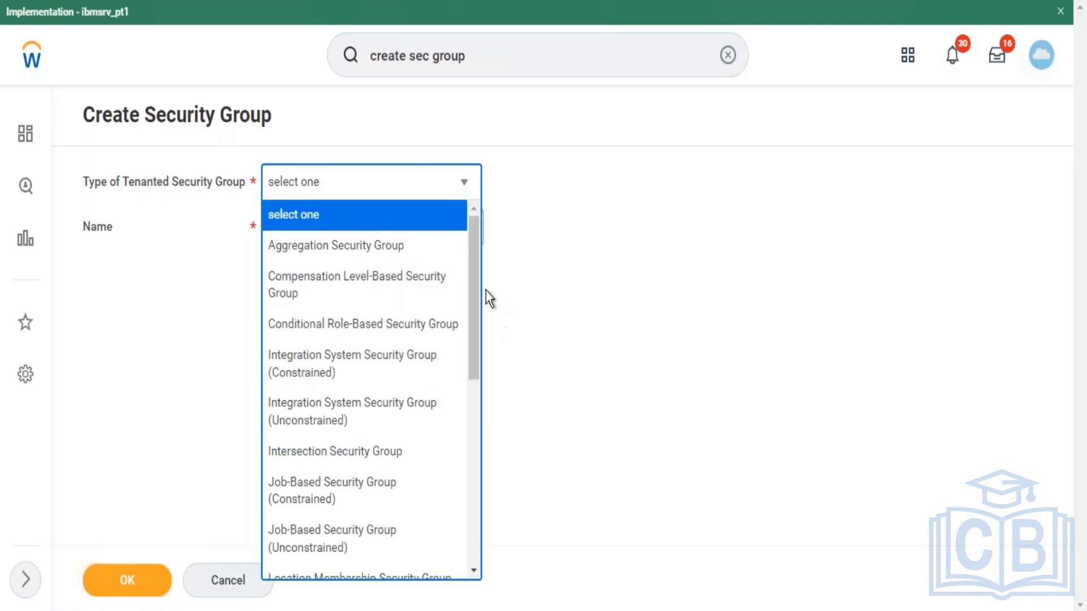
pyautogui.moveTo(477, 287); pyautogui.dragTo(479, 322)
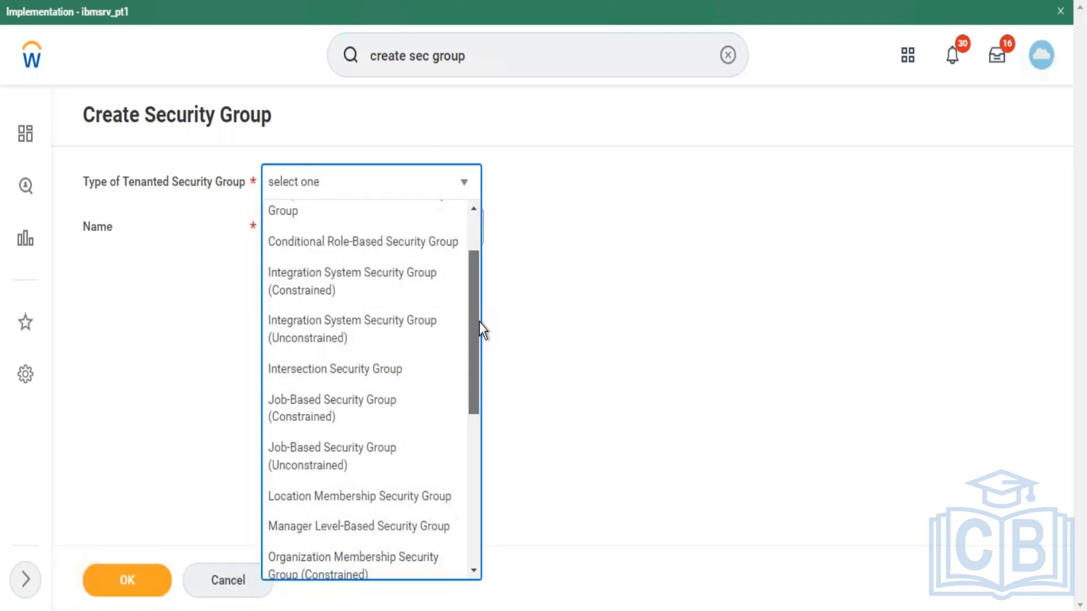
pyautogui.click(393, 374)
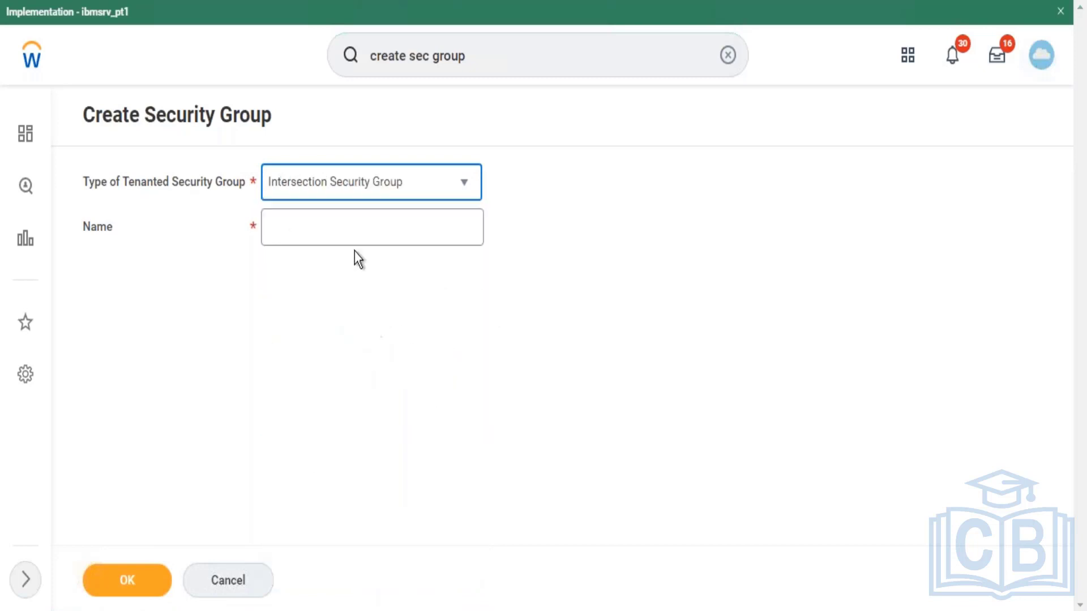
pyautogui.click(352, 236)
pyautogui.write('T')
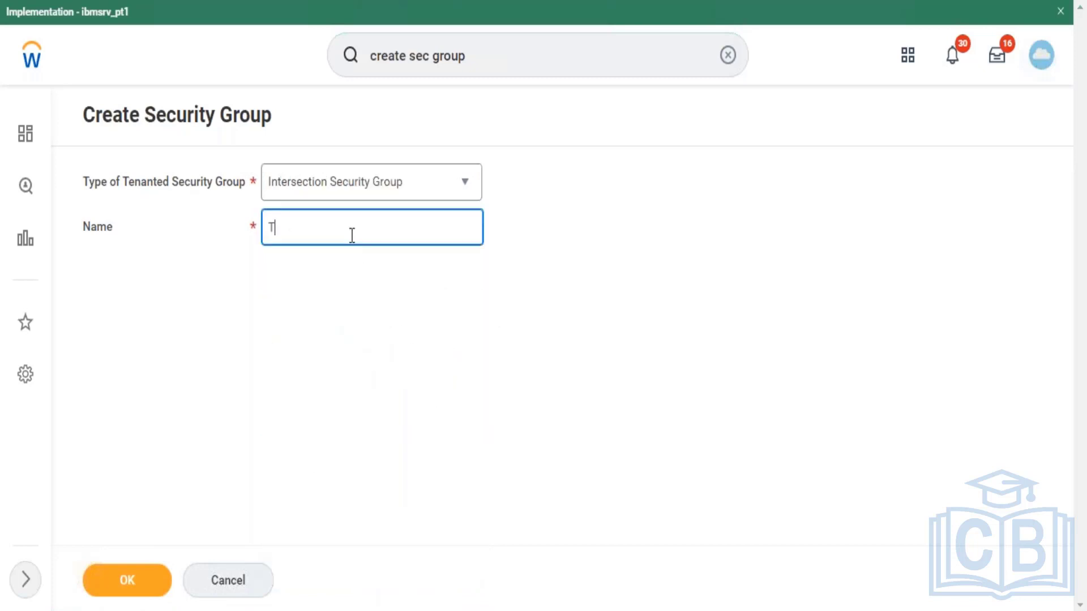
pyautogui.write('est - Contingent Wporker')
pyautogui.press('BackSpace')
pyautogui.press('BackSpace')
pyautogui.press('BackSpace')
pyautogui.press('BackSpace')
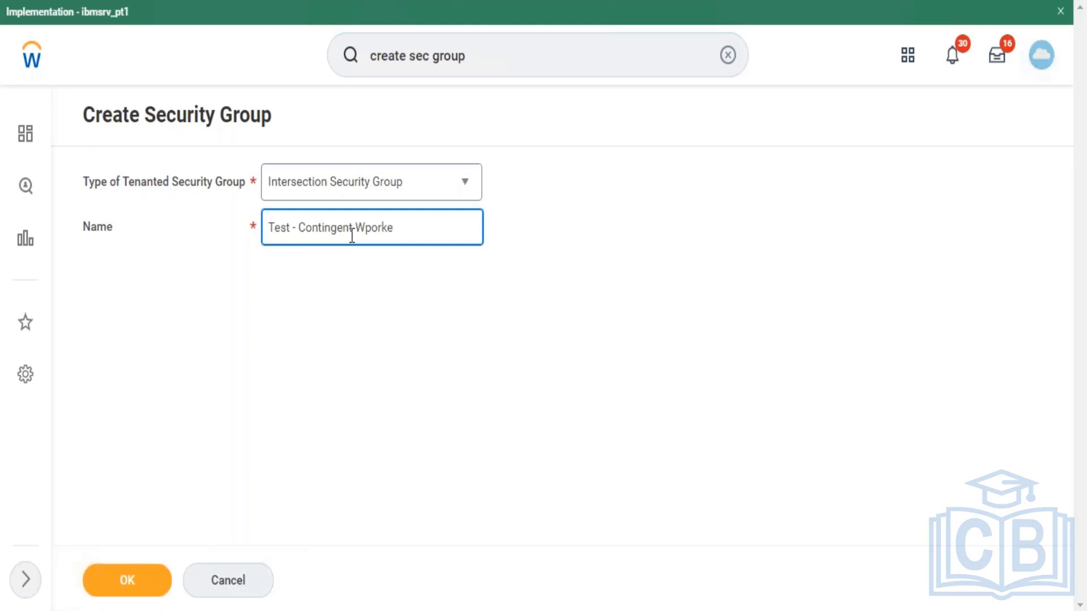
pyautogui.press('BackSpace')
pyautogui.press('BackSpace')
pyautogui.press('BackSpace')
pyautogui.press('BackSpace')
pyautogui.write('Worke')
# Step: Submit the new group and add All Employees to Security Groups to Include
pyautogui.click(141, 592)
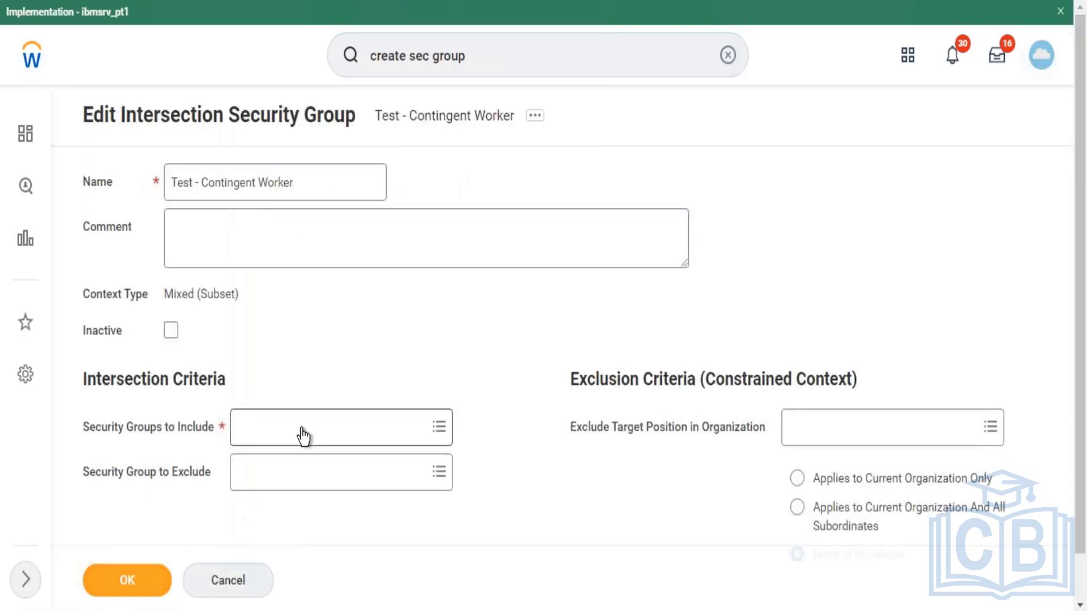
pyautogui.click(303, 429)
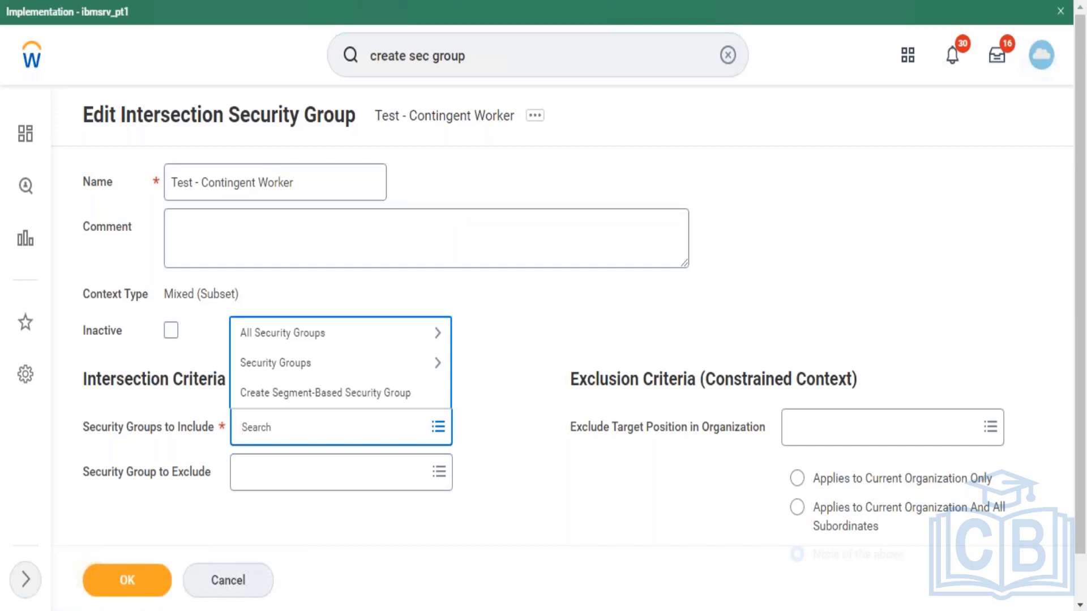
pyautogui.write('All employees')
pyautogui.press('Return')
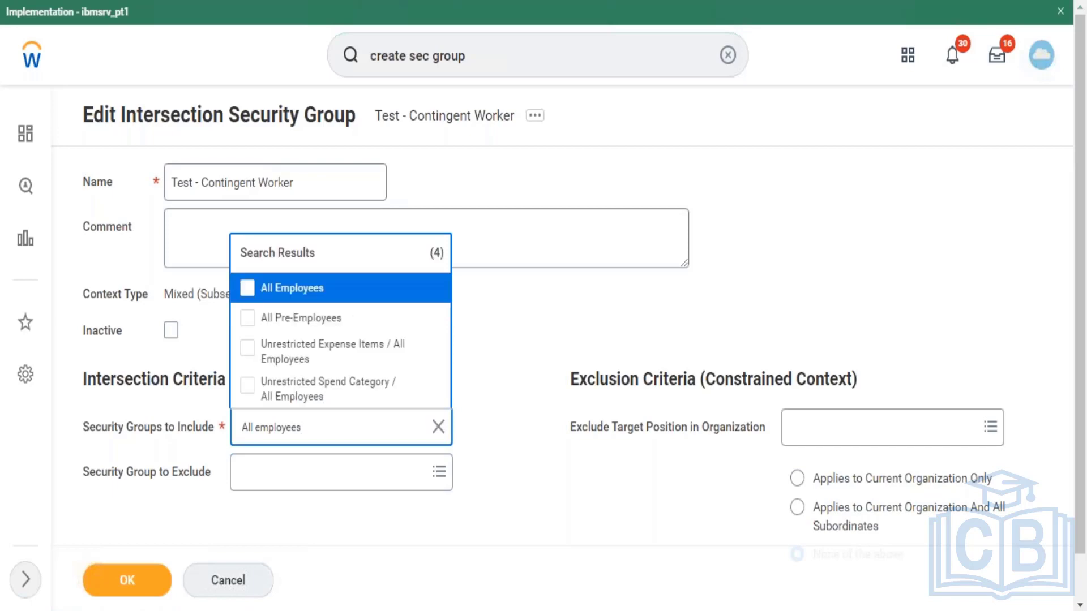
pyautogui.click(313, 292)
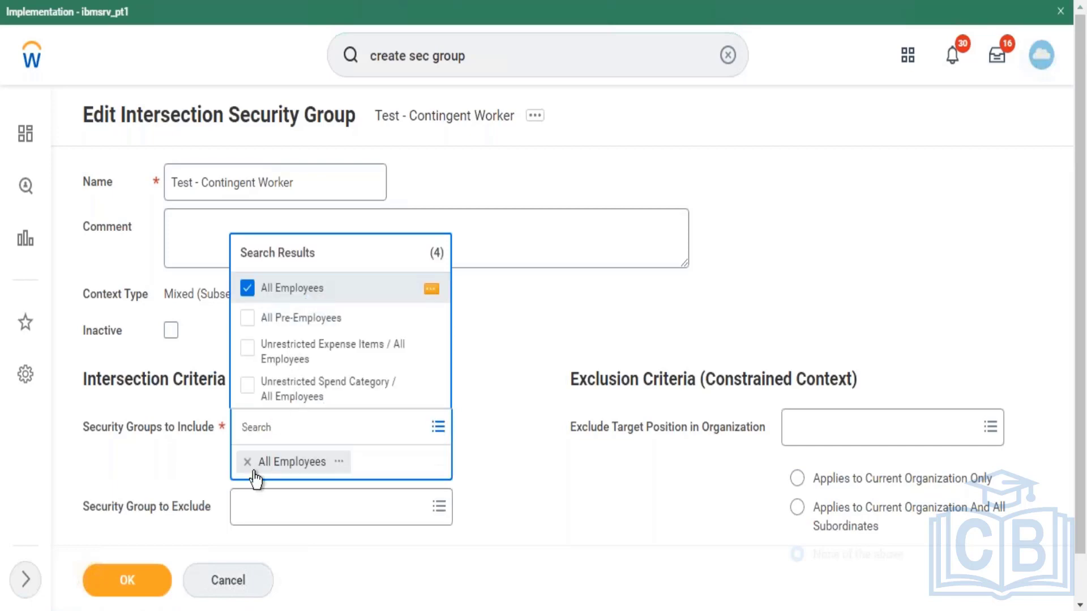
# Step: Begin searching 'All contingent worker' in Security Group to Exclude
pyautogui.click(157, 531)
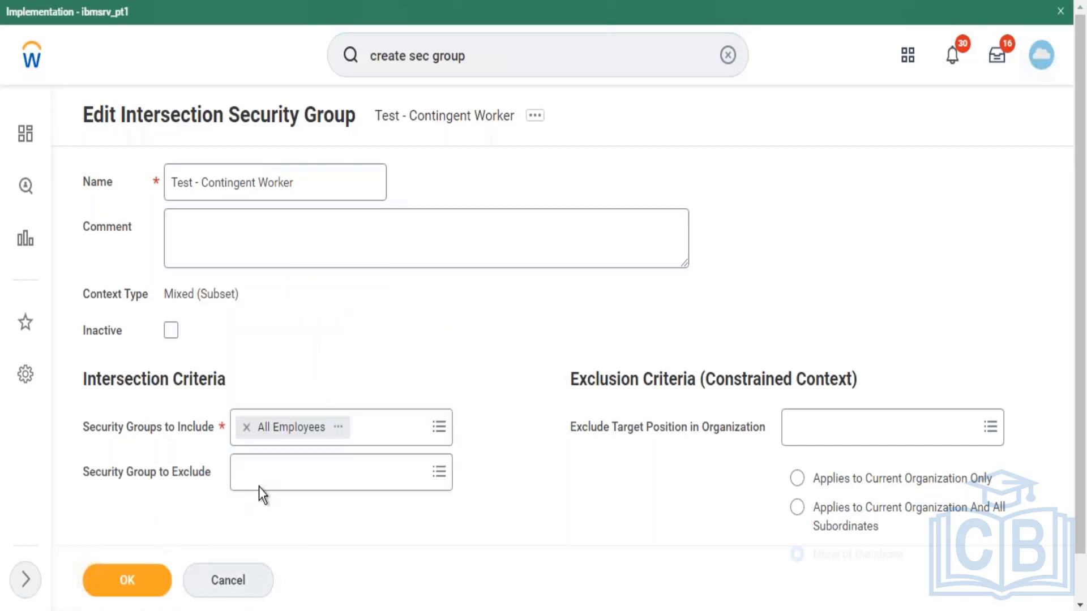
pyautogui.click(262, 484)
pyautogui.write('All')
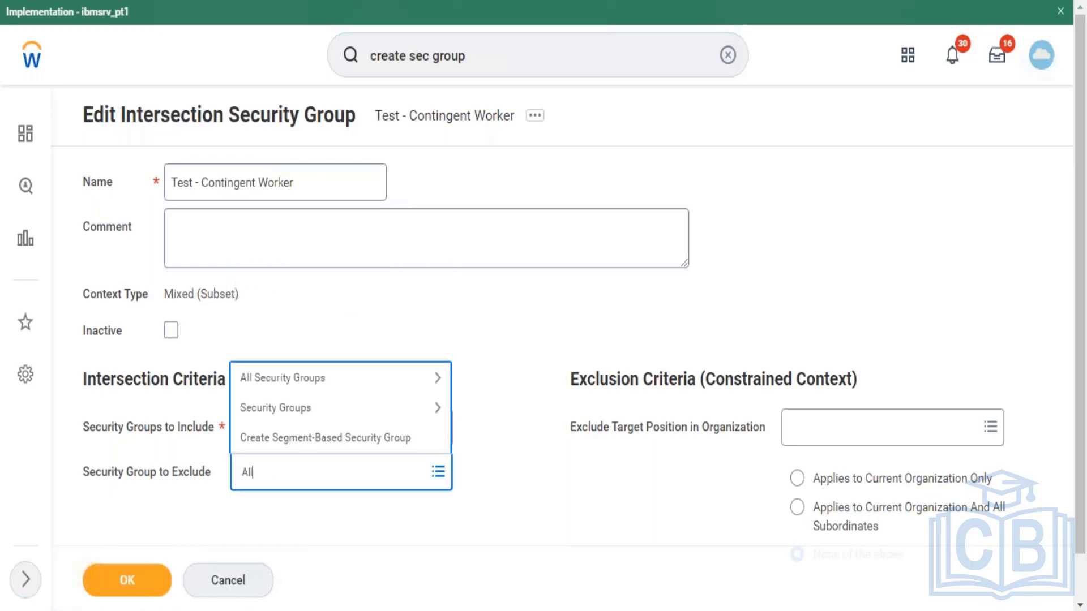
pyautogui.write(' contingent worker')
# Step: Exclude All Contingent Workers and choose Applies to Current Organization Only
pyautogui.press('Return')
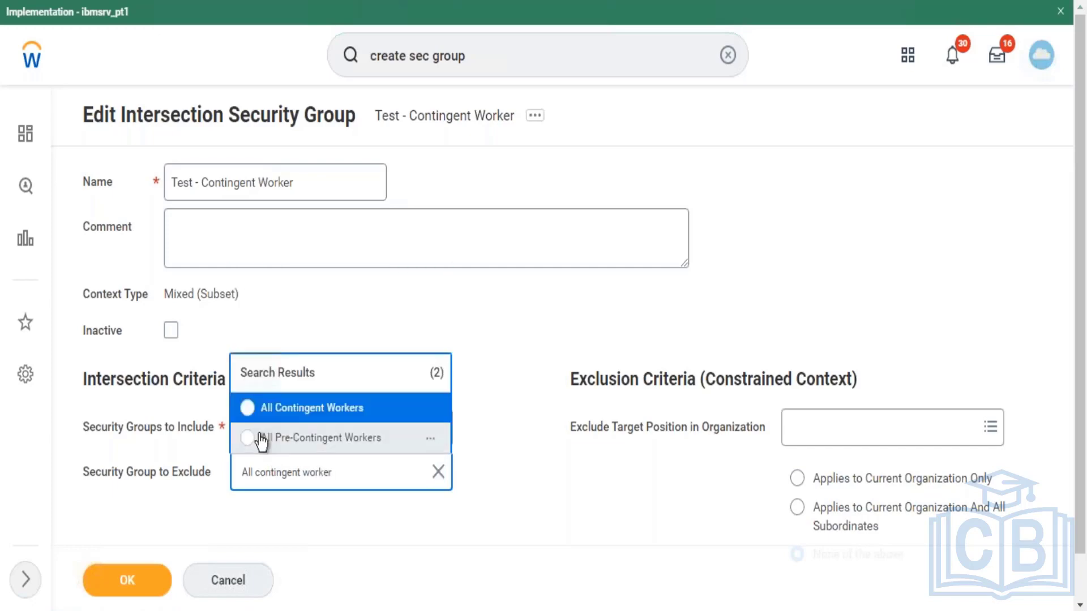
pyautogui.click(275, 416)
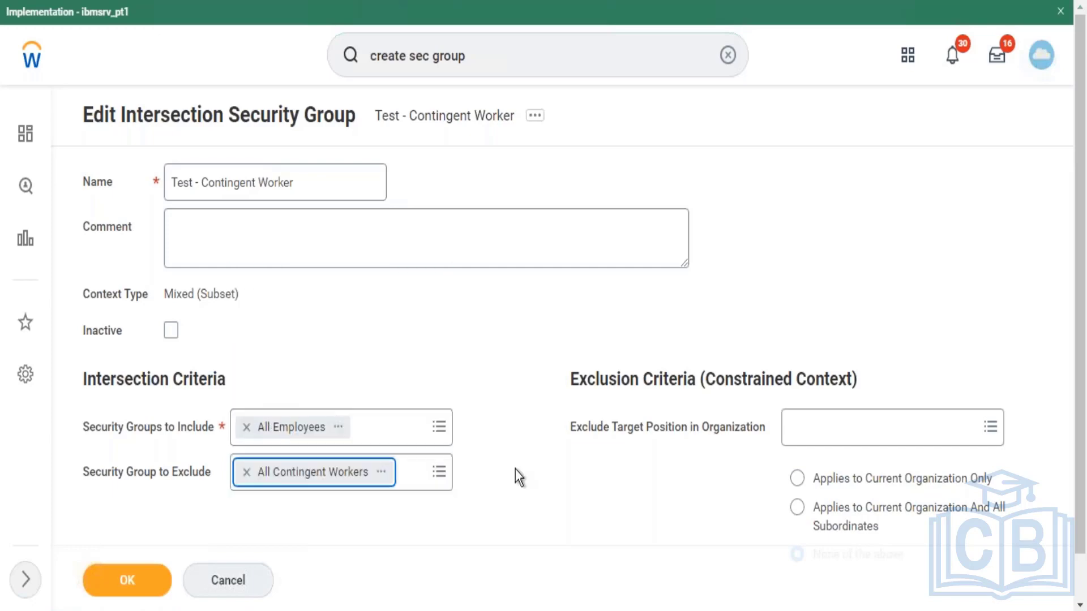
pyautogui.click(837, 480)
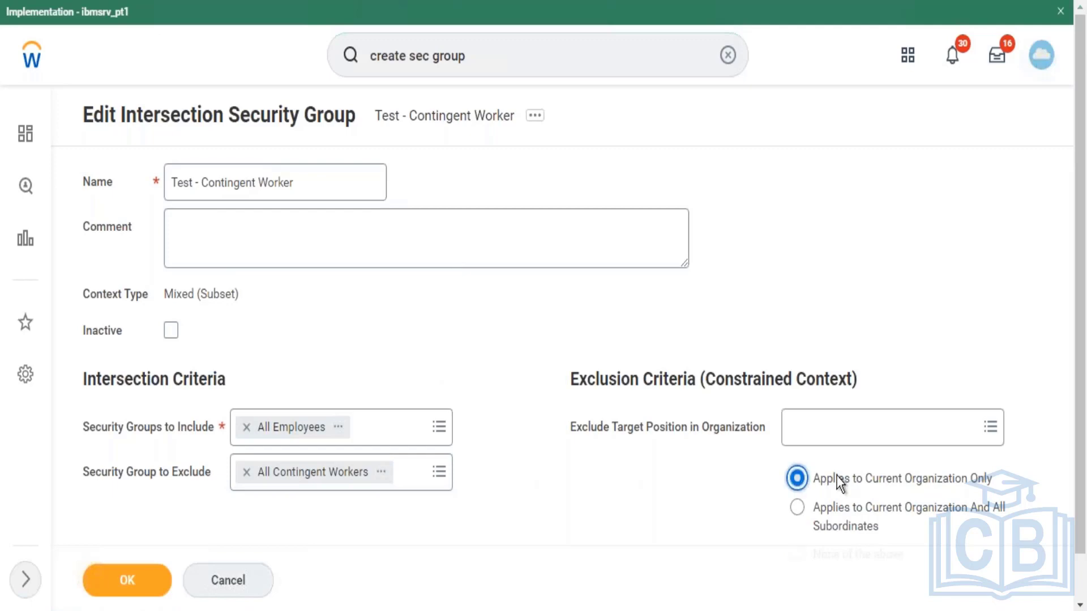
# Step: Switch the scope to Applies to Current Organization And All Subordinates and resubmit
pyautogui.click(151, 589)
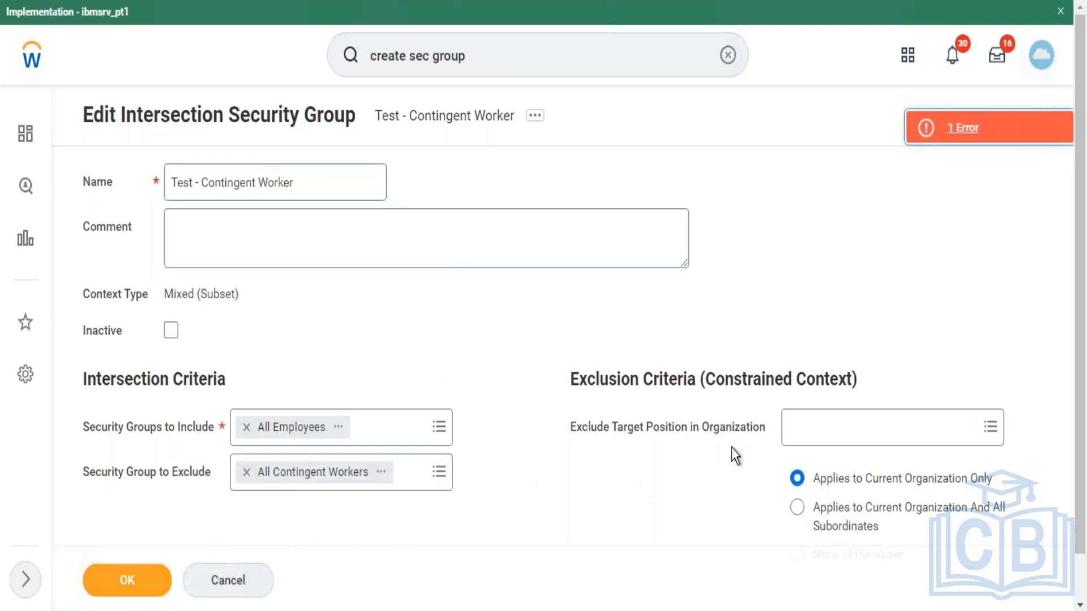
pyautogui.click(892, 434)
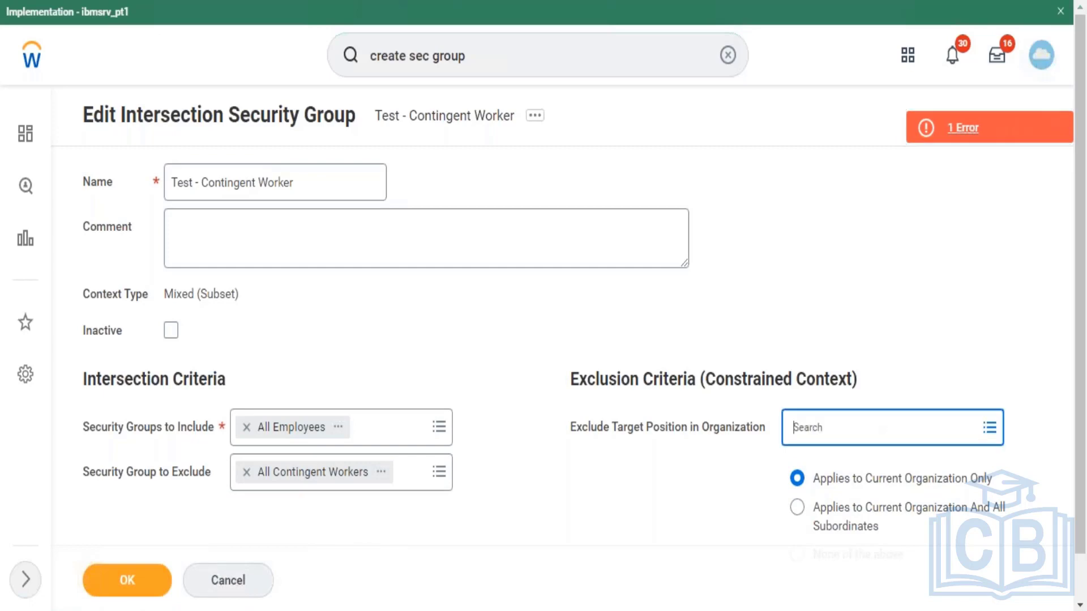
pyautogui.click(863, 509)
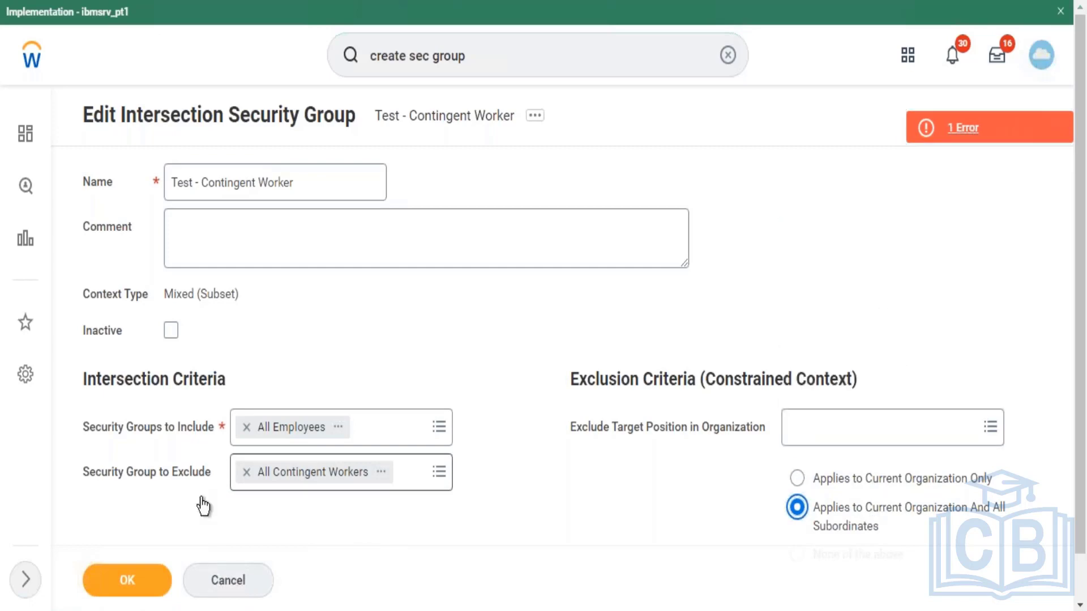
pyautogui.click(128, 595)
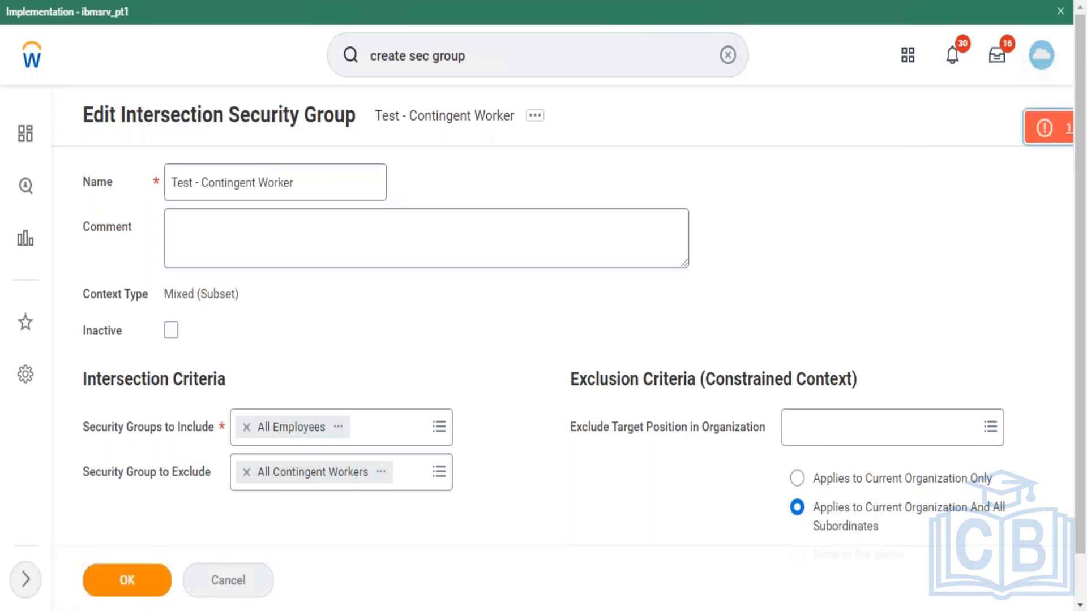
# Step: Exclude 820 Standalone Agents via All Organizations by Type > Business Source, then resubmit
pyautogui.click(837, 433)
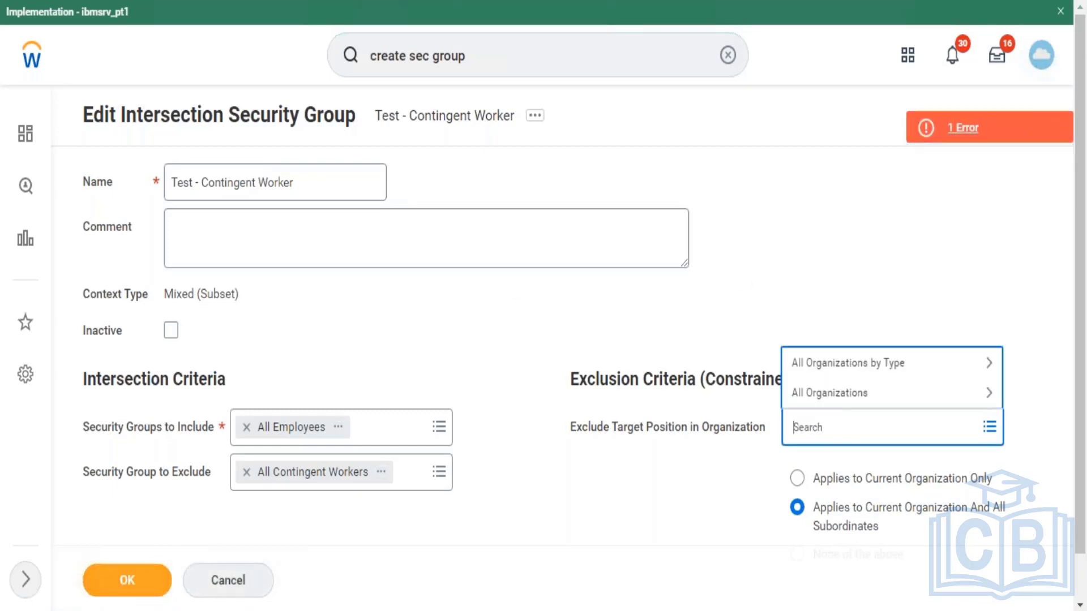
pyautogui.click(856, 393)
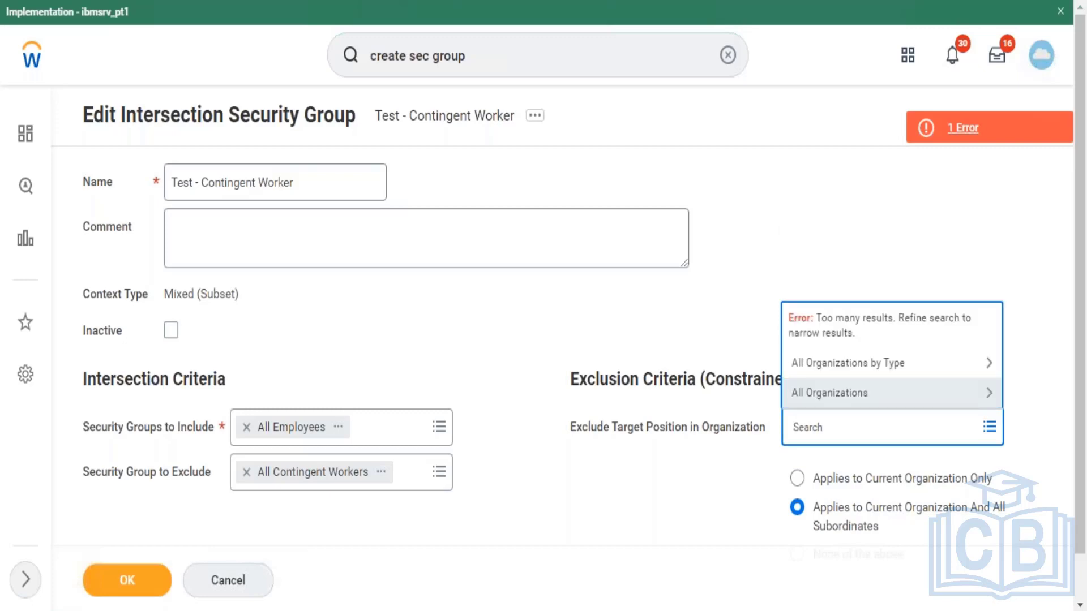
pyautogui.click(869, 389)
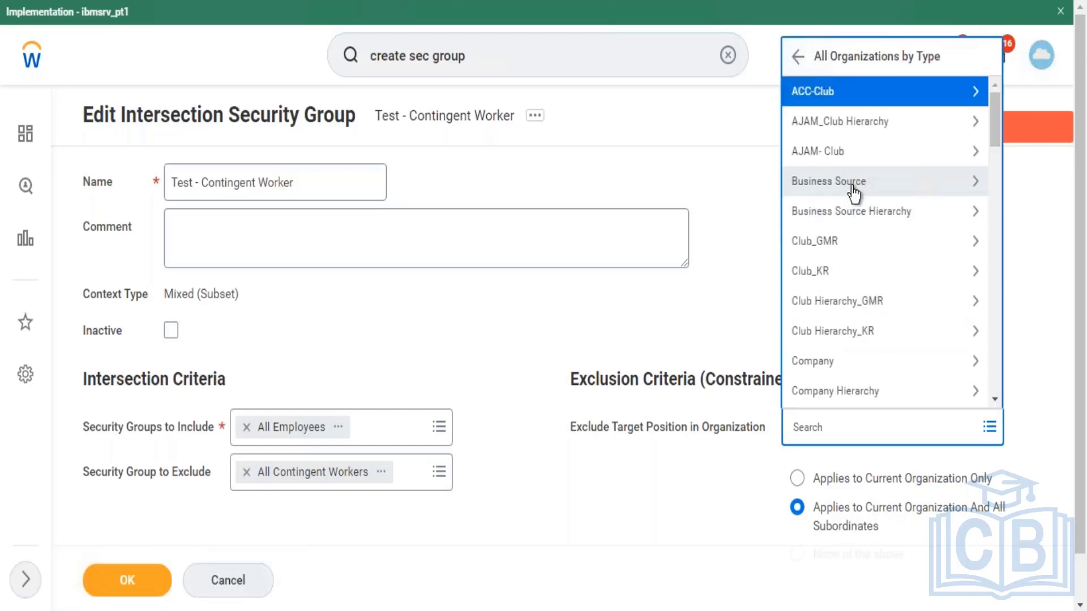
pyautogui.click(853, 190)
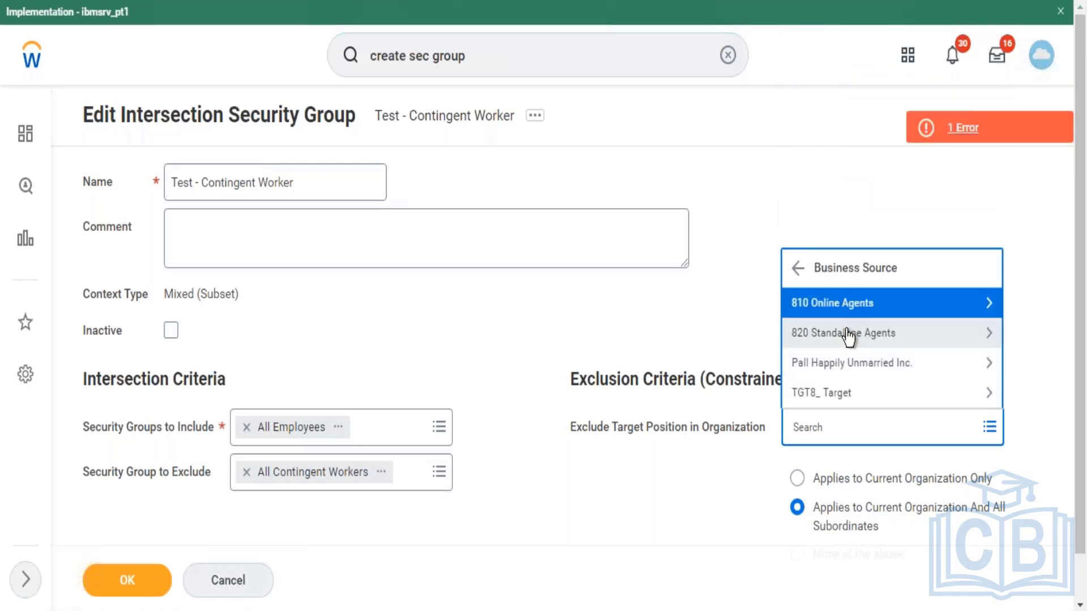
pyautogui.click(847, 335)
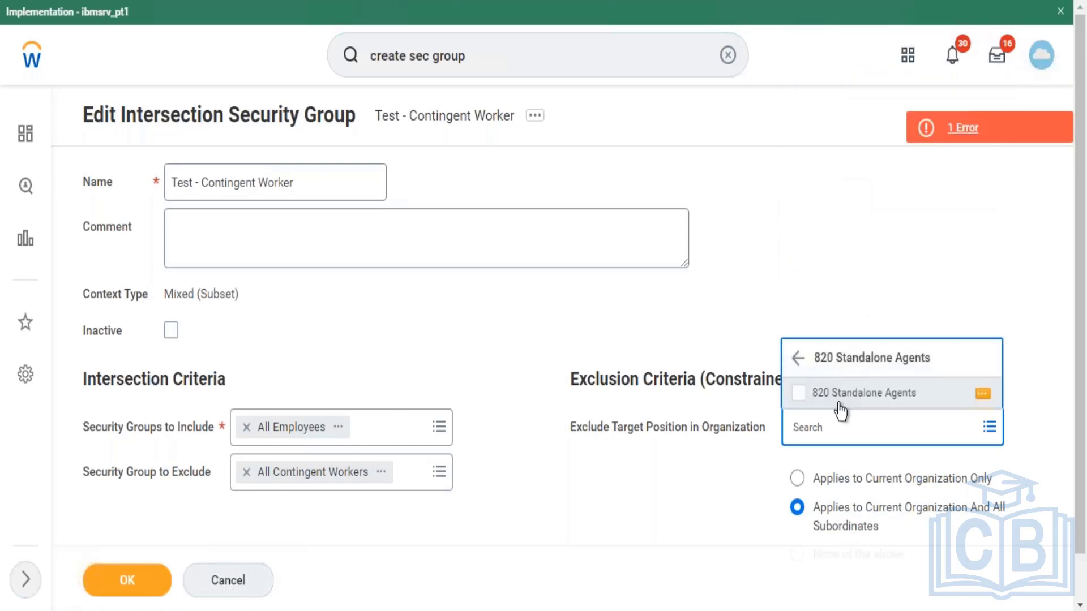
pyautogui.click(840, 395)
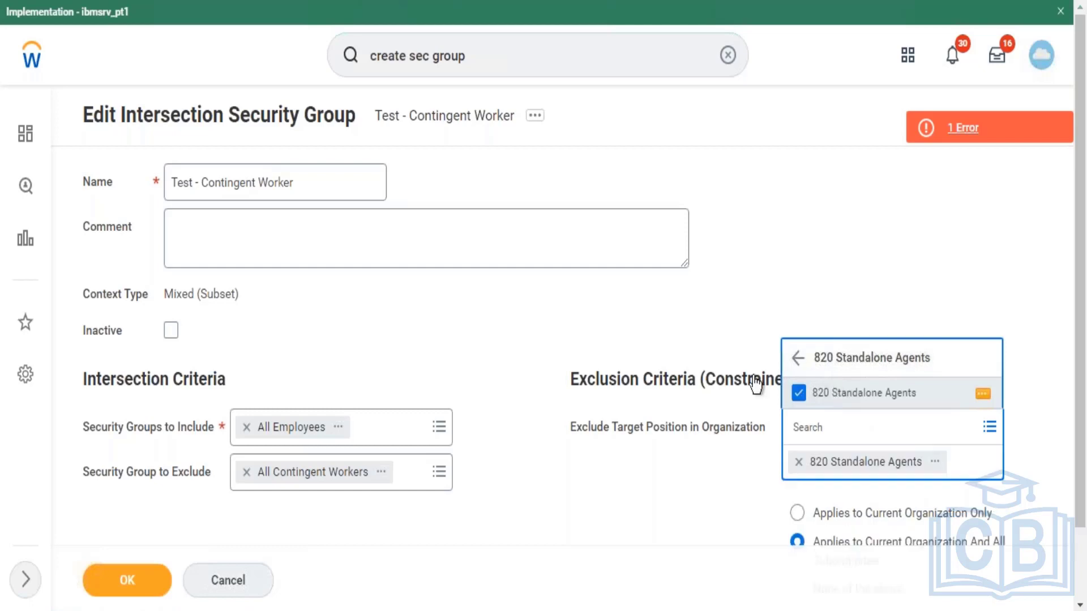
pyautogui.click(127, 580)
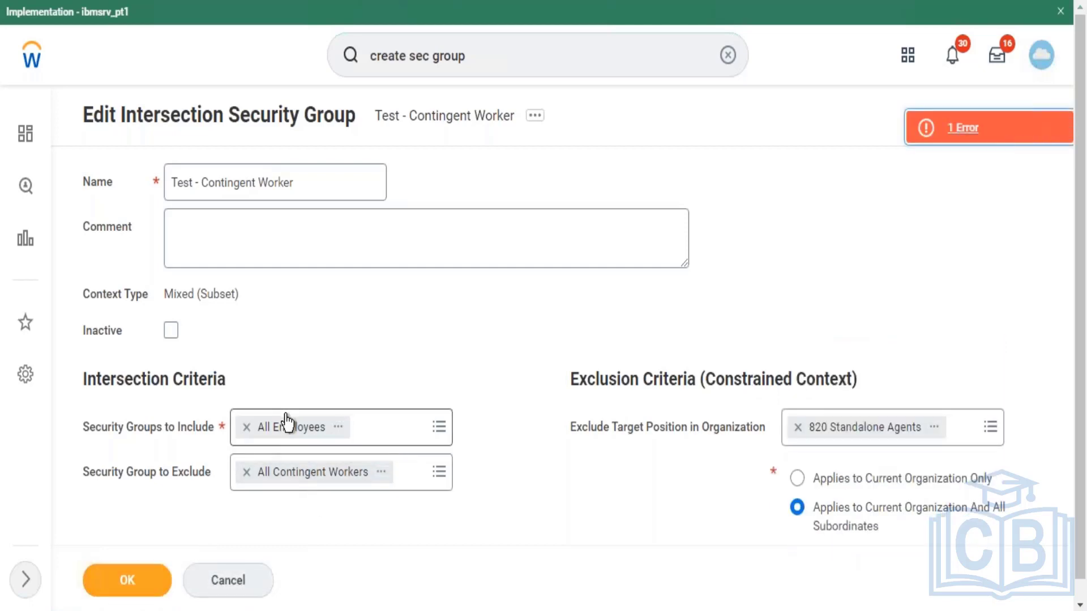
# Step: Remove the 820 Standalone Agents exclusion, choose None of the above, and save the group
pyautogui.click(960, 134)
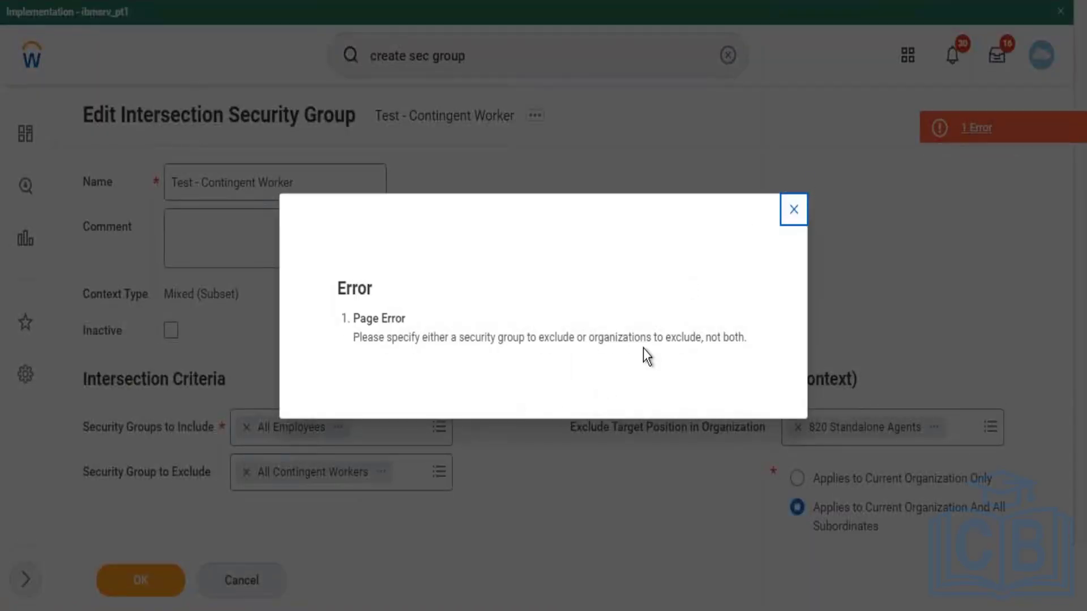
pyautogui.click(792, 210)
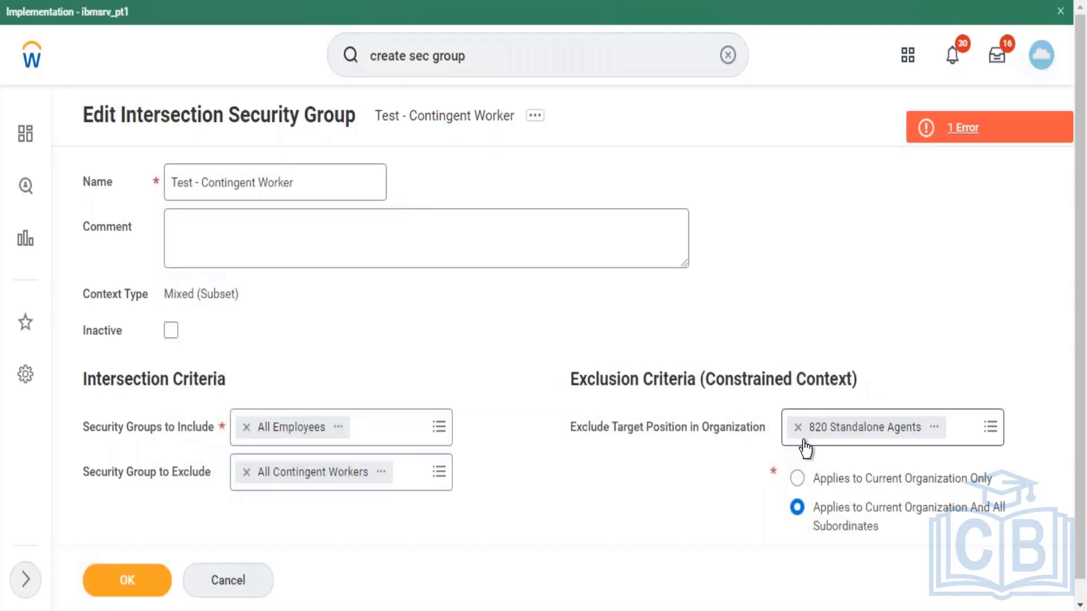
pyautogui.click(805, 441)
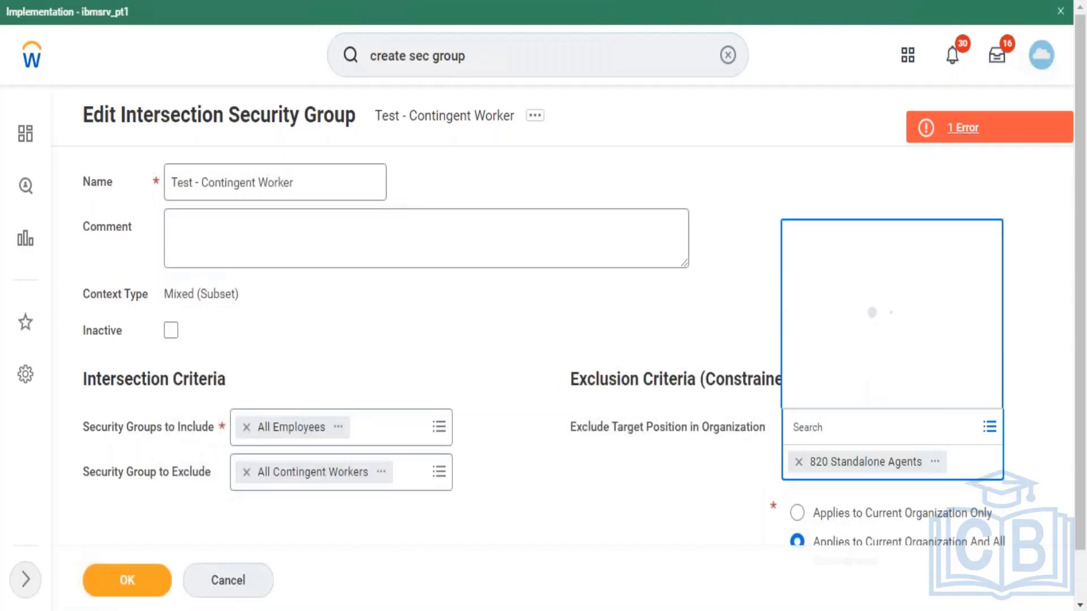
pyautogui.click(1003, 243)
pyautogui.scroll(-1, 1077, 327)
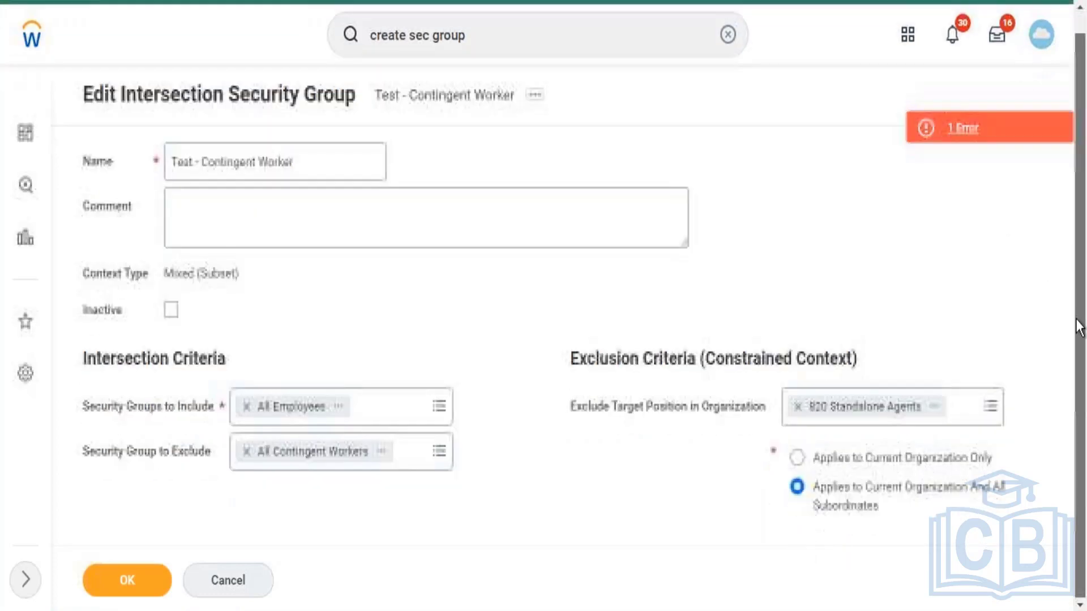
pyautogui.click(797, 406)
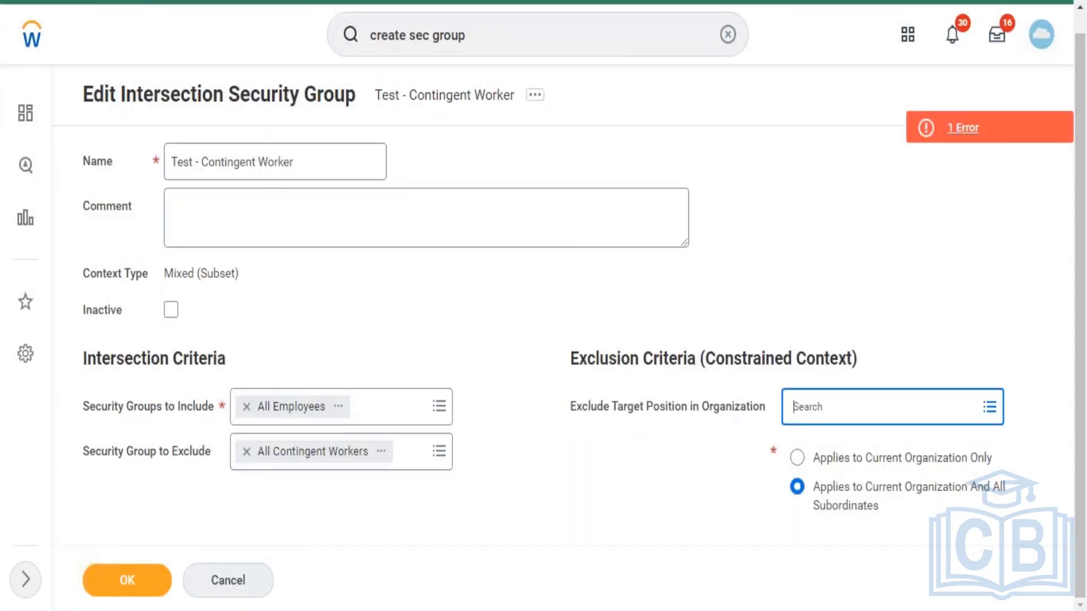
pyautogui.click(746, 486)
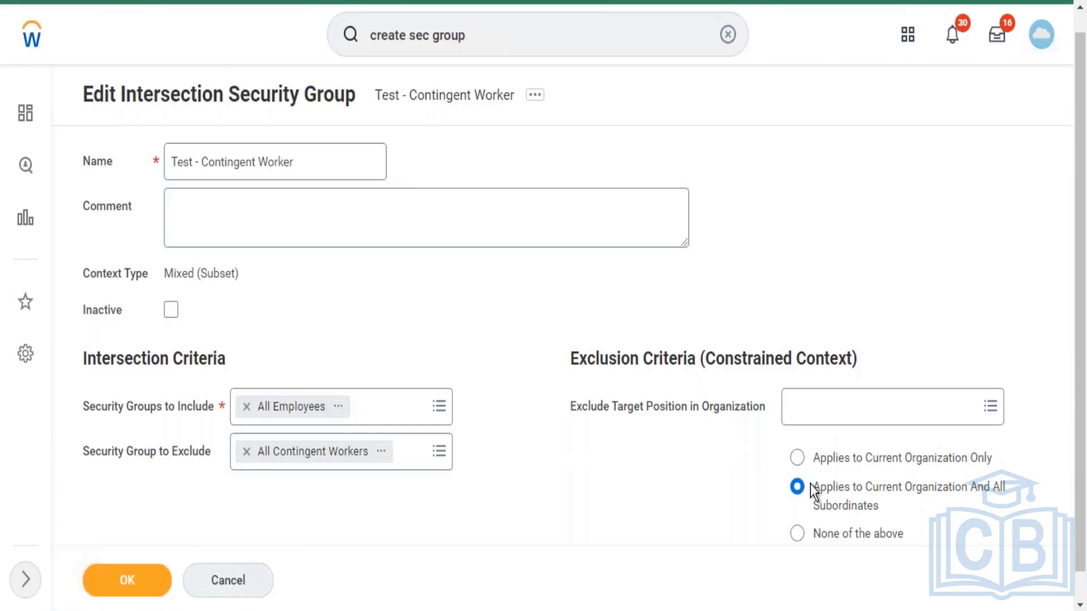
pyautogui.click(854, 537)
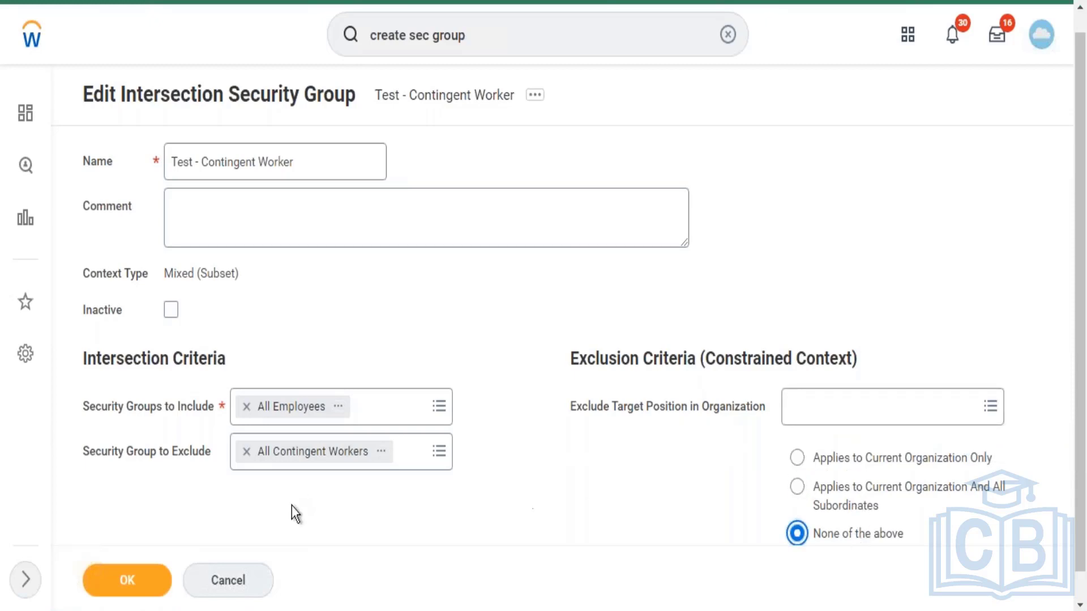
pyautogui.click(164, 565)
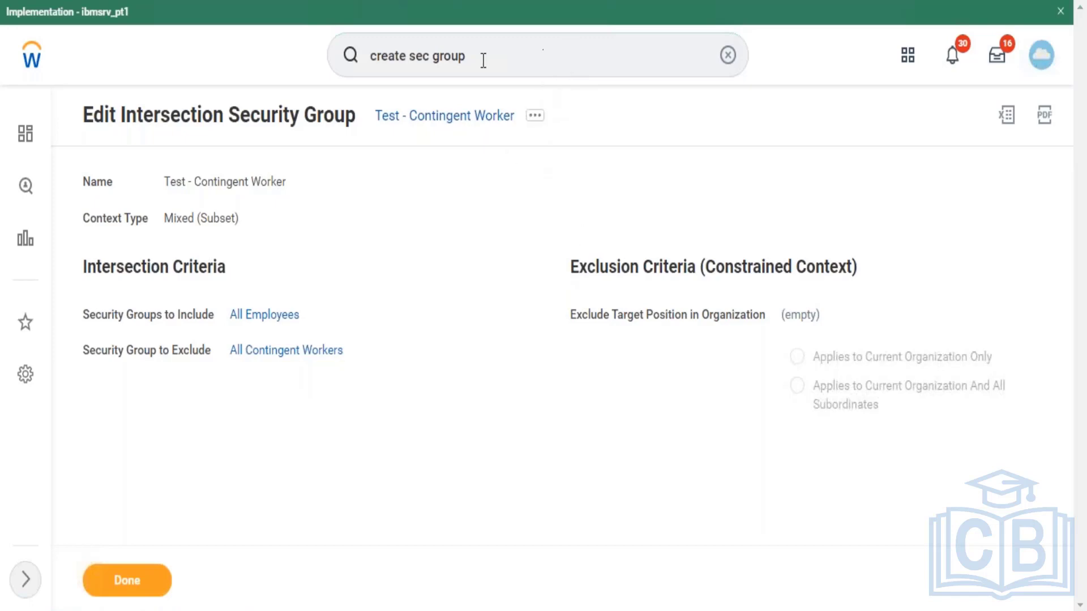
pyautogui.doubleClick(448, 56)
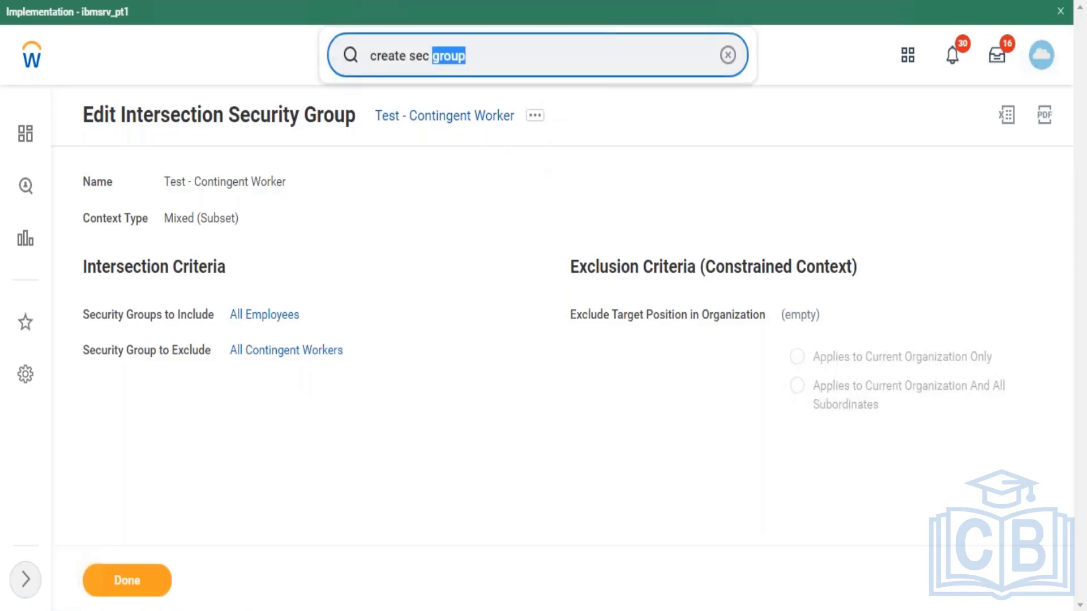
pyautogui.click(467, 56)
# Step: Clear the search bar and search 'all standard report', which returns no results
pyautogui.click(726, 55)
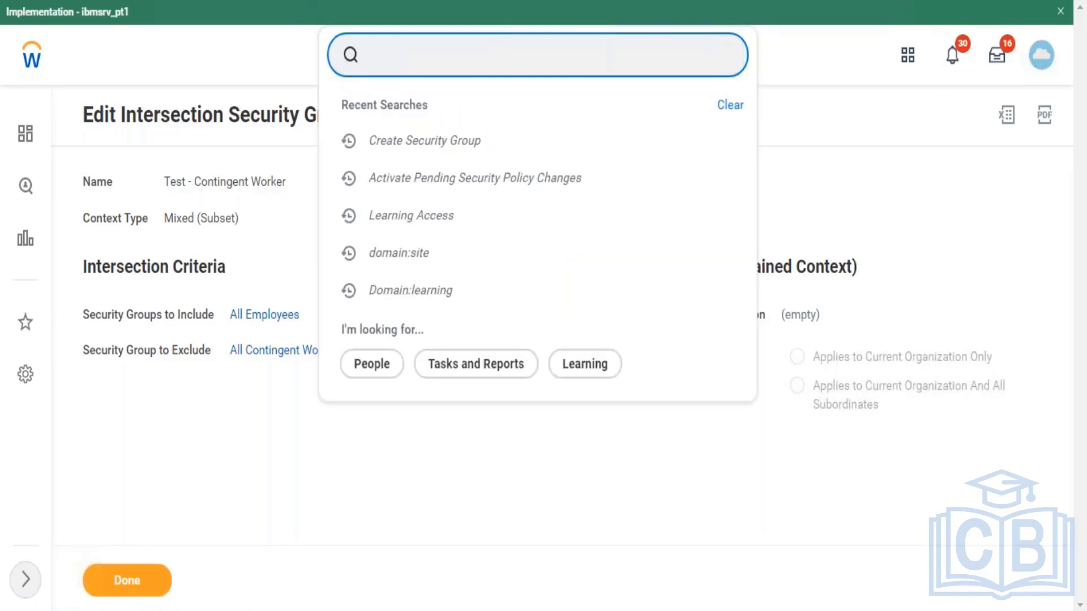
pyautogui.write('domain:')
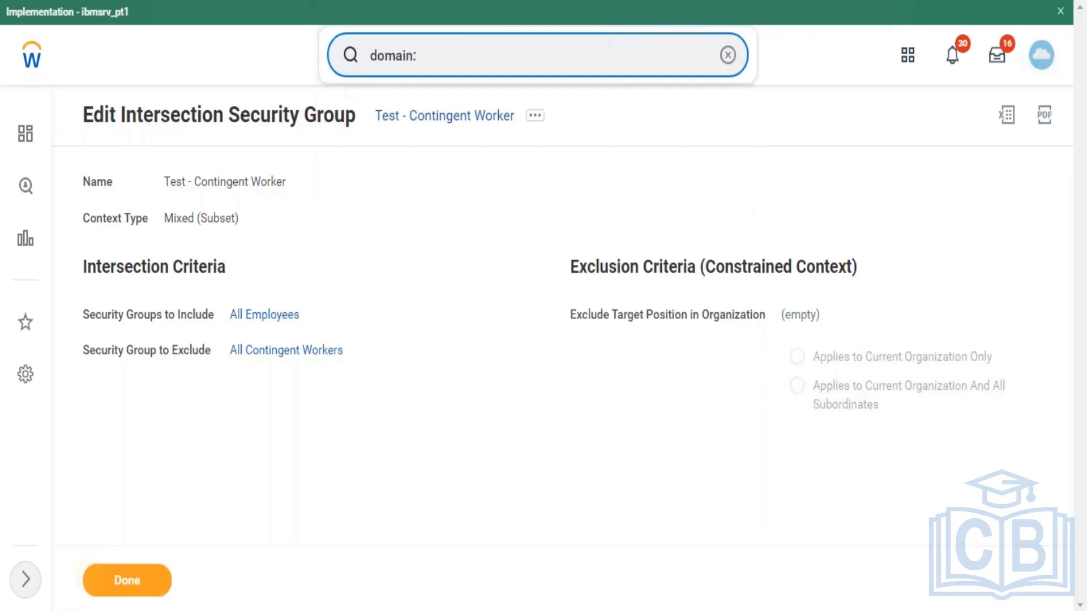
pyautogui.press('BackSpace')
pyautogui.press('BackSpace')
pyautogui.press('BackSpace')
pyautogui.press('BackSpace')
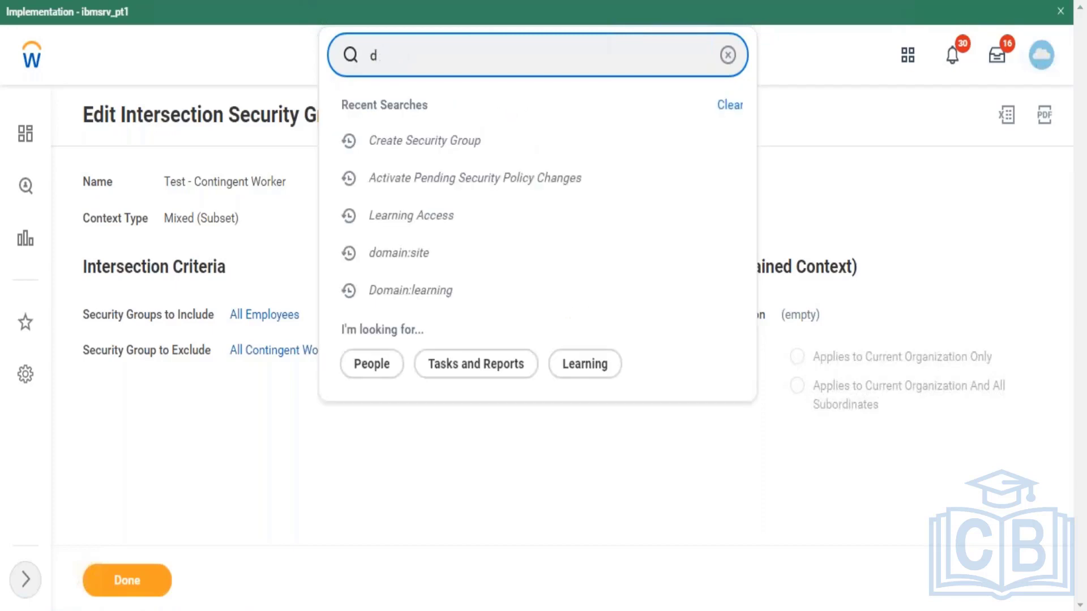
pyautogui.write('all stan')
pyautogui.write('rd')
pyautogui.press('BackSpace')
pyautogui.press('BackSpace')
pyautogui.press('BackSpace')
pyautogui.write('dard ')
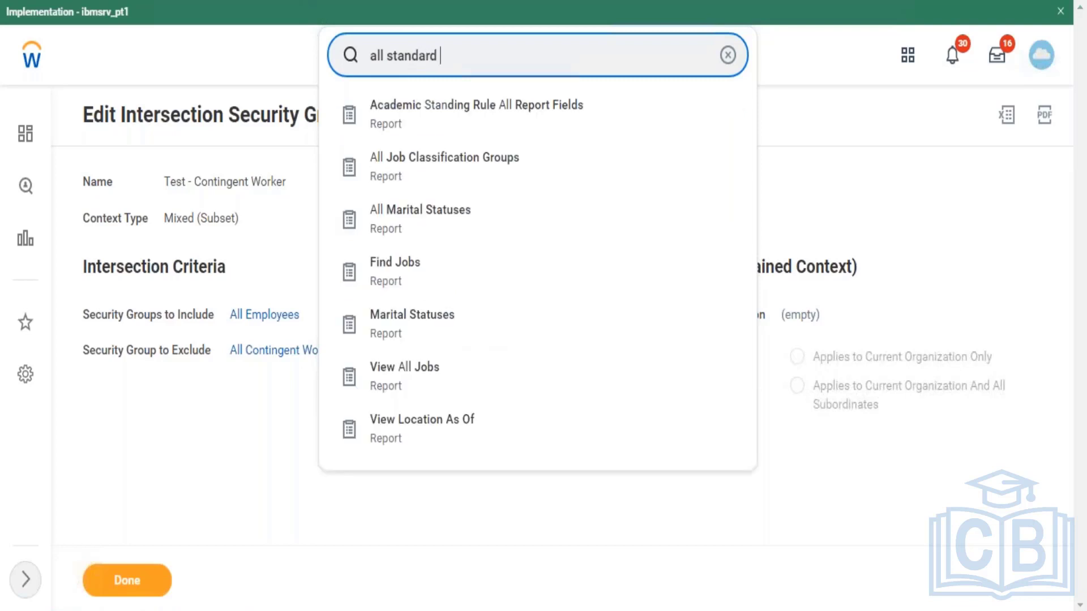
pyautogui.write('reo')
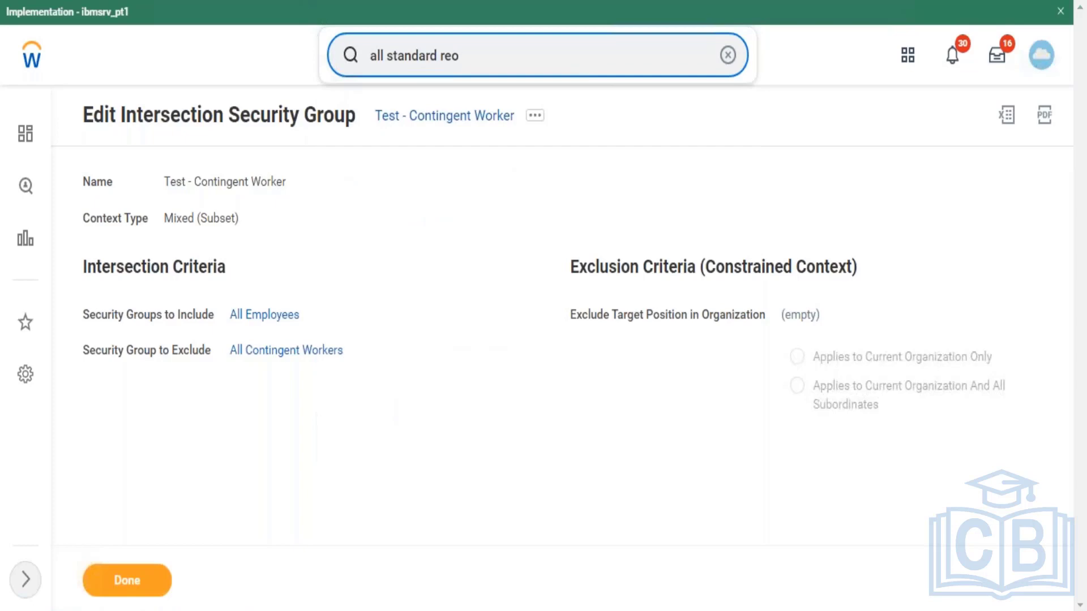
pyautogui.press('BackSpace')
pyautogui.write('port')
pyautogui.press('Return')
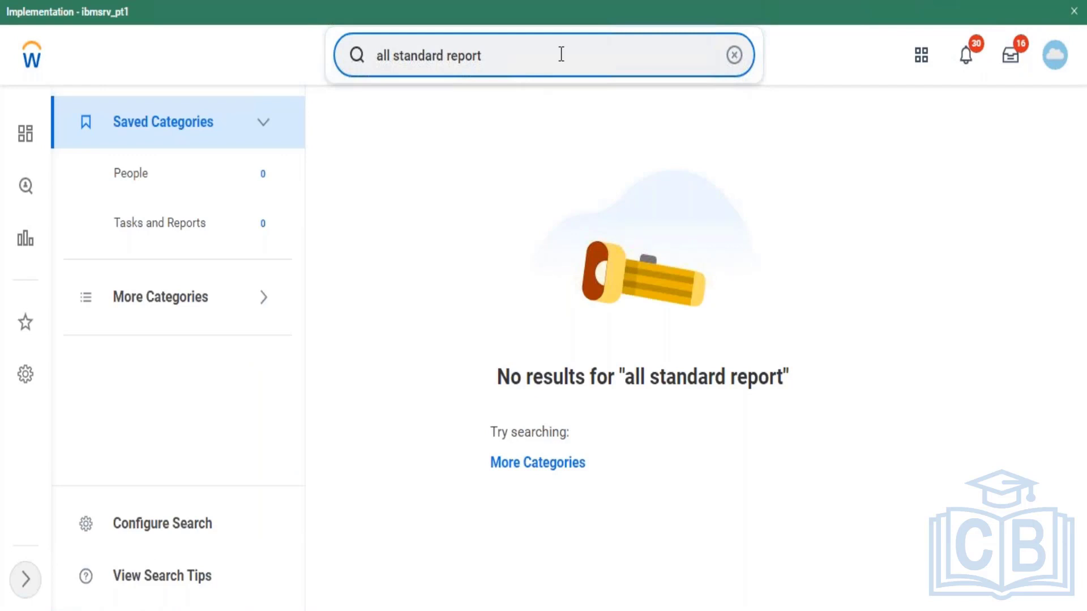
# Step: Retype the search as 'standard repo' to show matching report task suggestions
pyautogui.press('BackSpace')
pyautogui.press('BackSpace')
pyautogui.press('BackSpace')
pyautogui.press('BackSpace')
pyautogui.press('BackSpace')
pyautogui.press('BackSpace')
pyautogui.press('BackSpace')
pyautogui.press('BackSpace')
pyautogui.press('BackSpace')
pyautogui.press('BackSpace')
pyautogui.press('BackSpace')
pyautogui.press('BackSpace')
pyautogui.press('BackSpace')
pyautogui.press('BackSpace')
pyautogui.press('BackSpace')
pyautogui.press('BackSpace')
pyautogui.press('BackSpace')
pyautogui.press('BackSpace')
pyautogui.press('BackSpace')
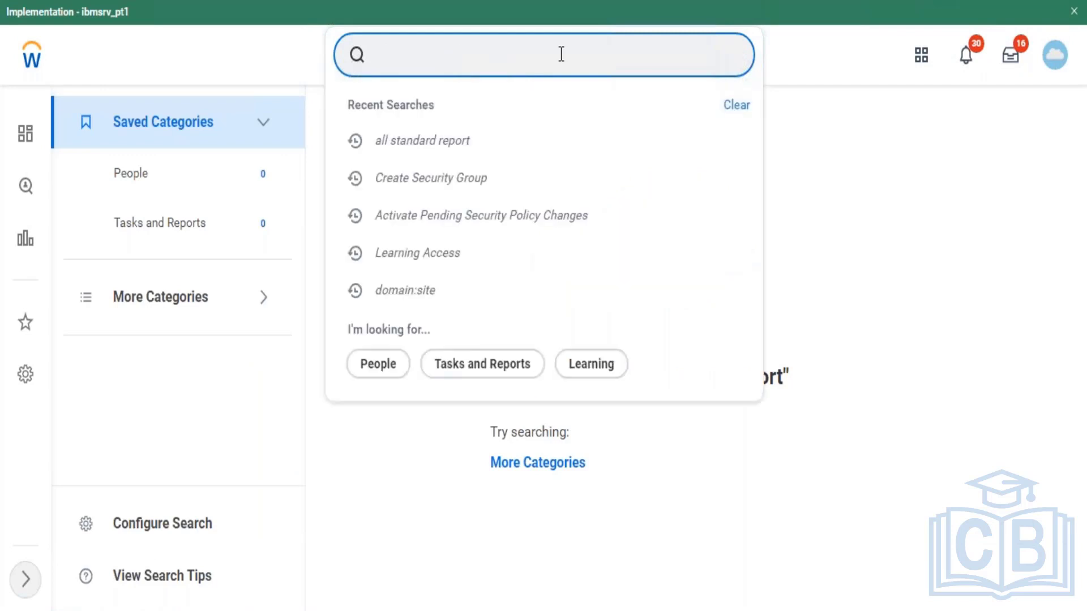
pyautogui.write('standard w')
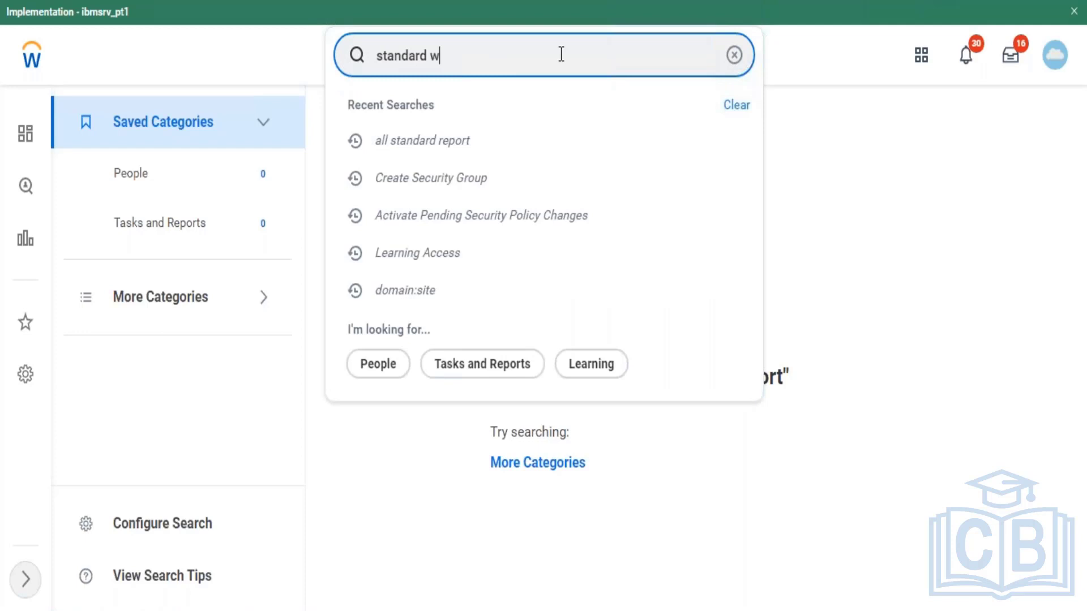
pyautogui.press('BackSpace')
pyautogui.write('re')
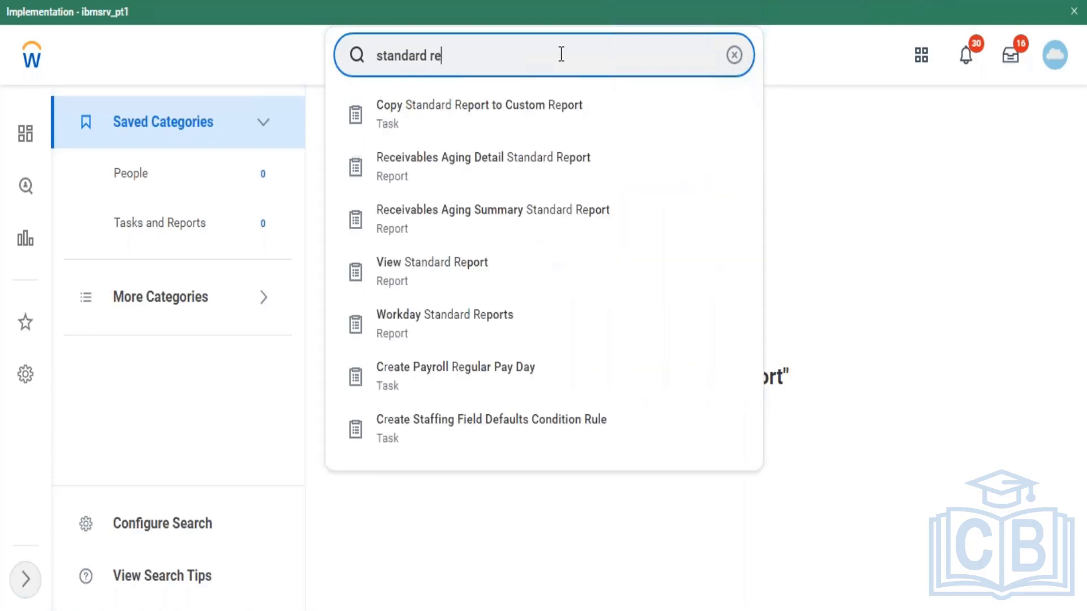
pyautogui.write('po')
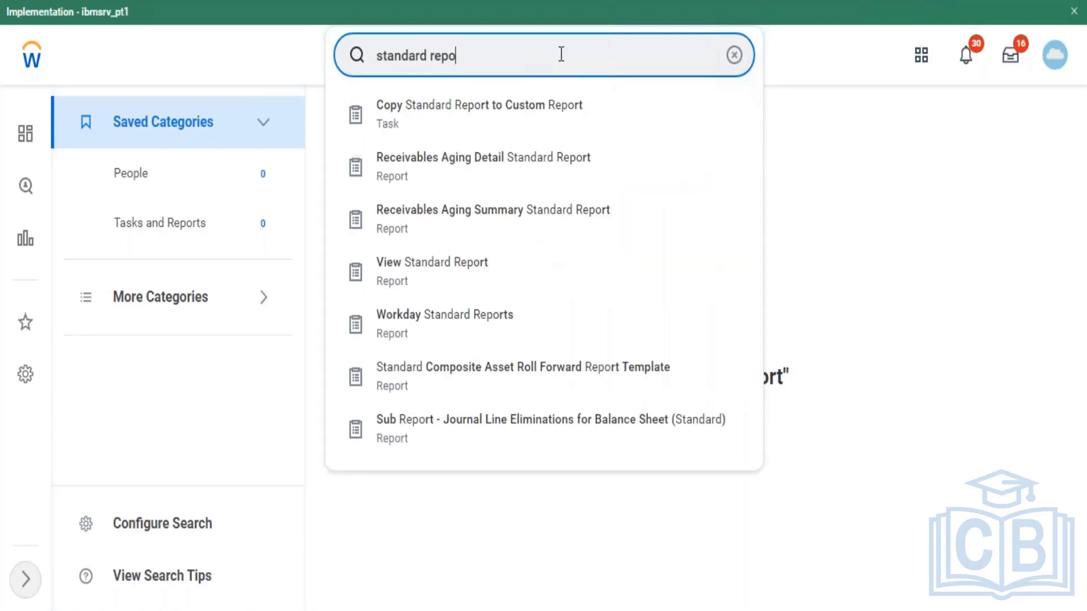
# Step: Open Copy Standard Report to Custom Report and search standard report names for 'browse', which finds no matches
pyautogui.click(509, 128)
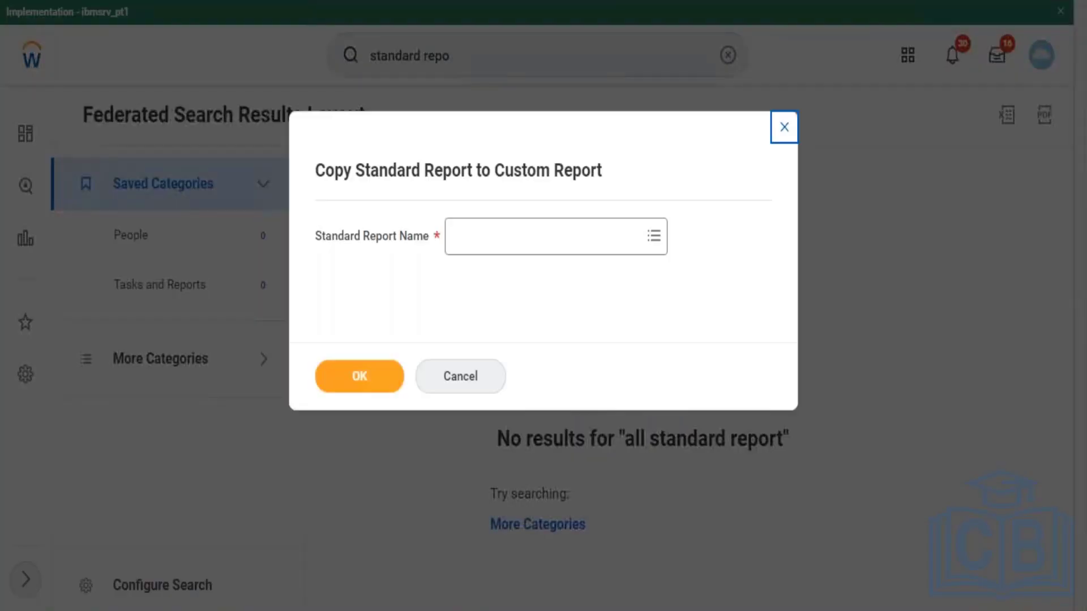
pyautogui.click(532, 252)
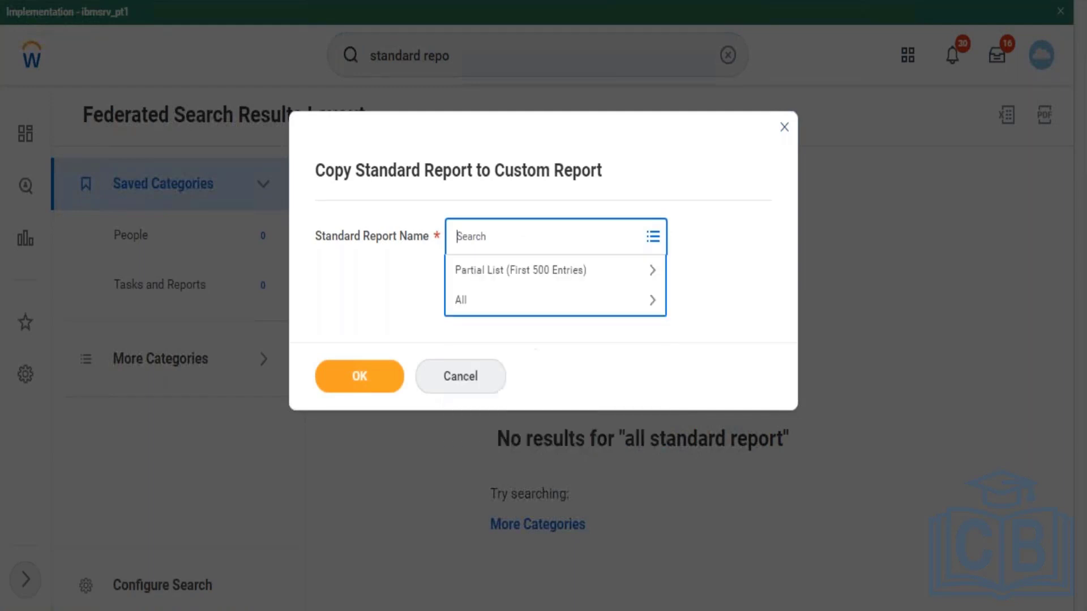
pyautogui.write('browse')
pyautogui.press('Return')
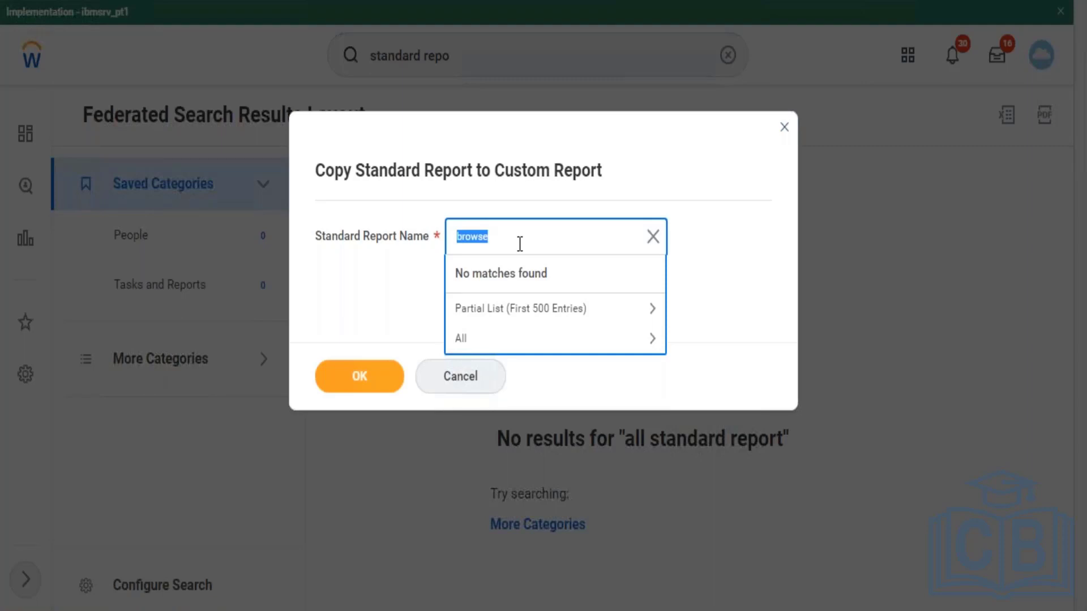
# Step: Search standard report names for 'learning', review the 11 matches, then clear the search and close the dialog
pyautogui.write('learning')
pyautogui.press('Return')
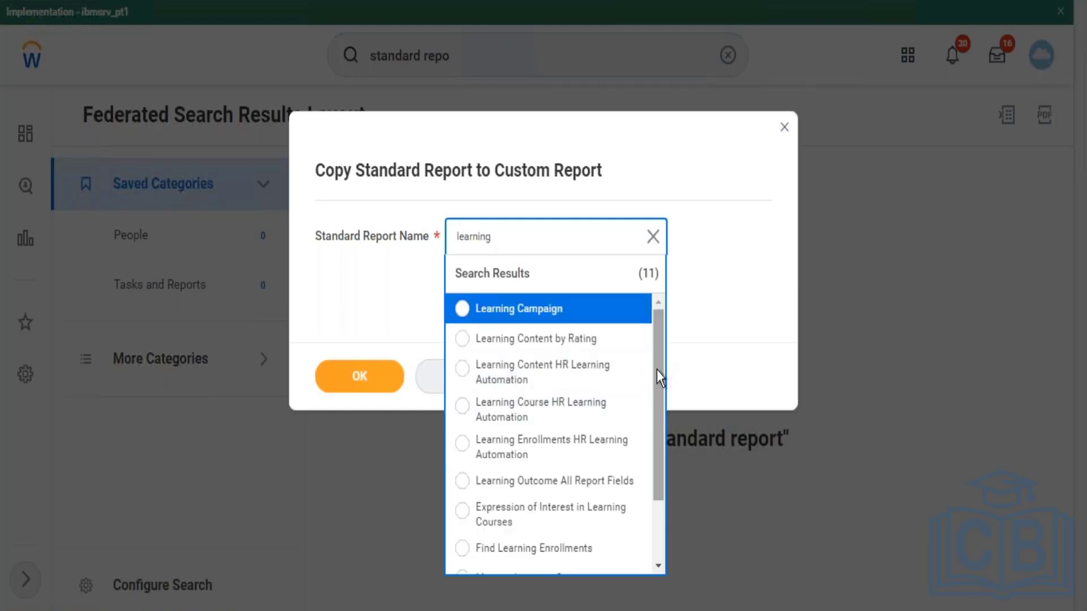
pyautogui.scroll(-1, 661, 389)
pyautogui.moveTo(661, 390); pyautogui.dragTo(661, 330)
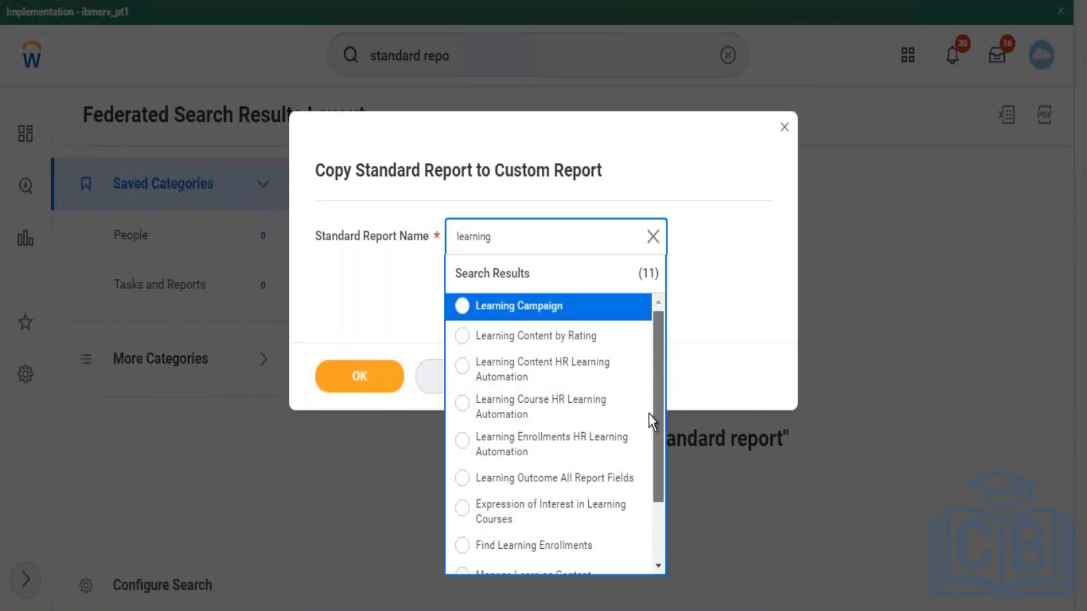
pyautogui.scroll(-2, 648, 424)
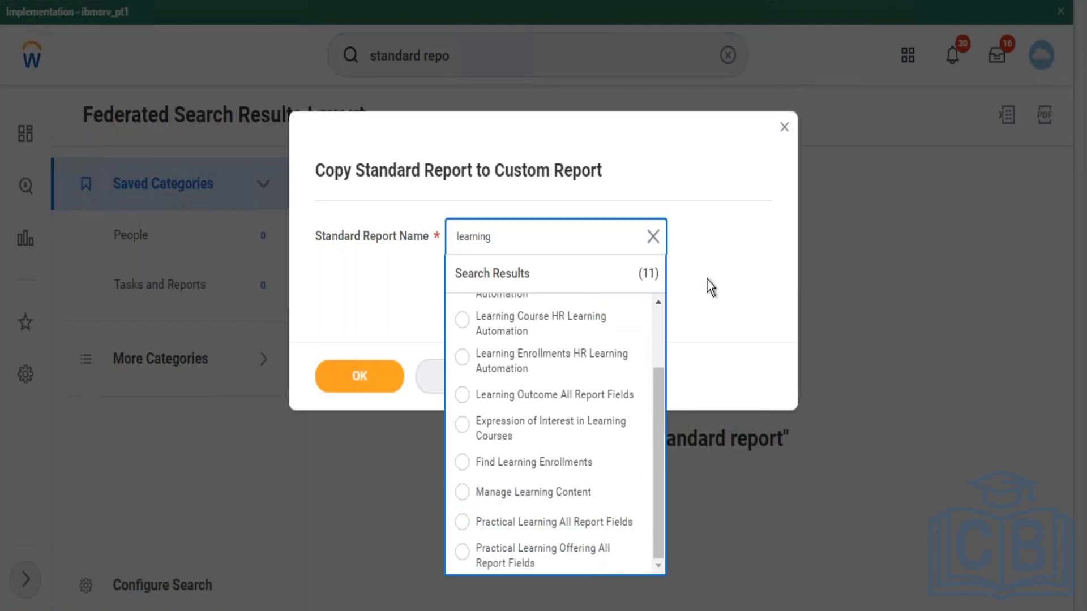
pyautogui.click(653, 236)
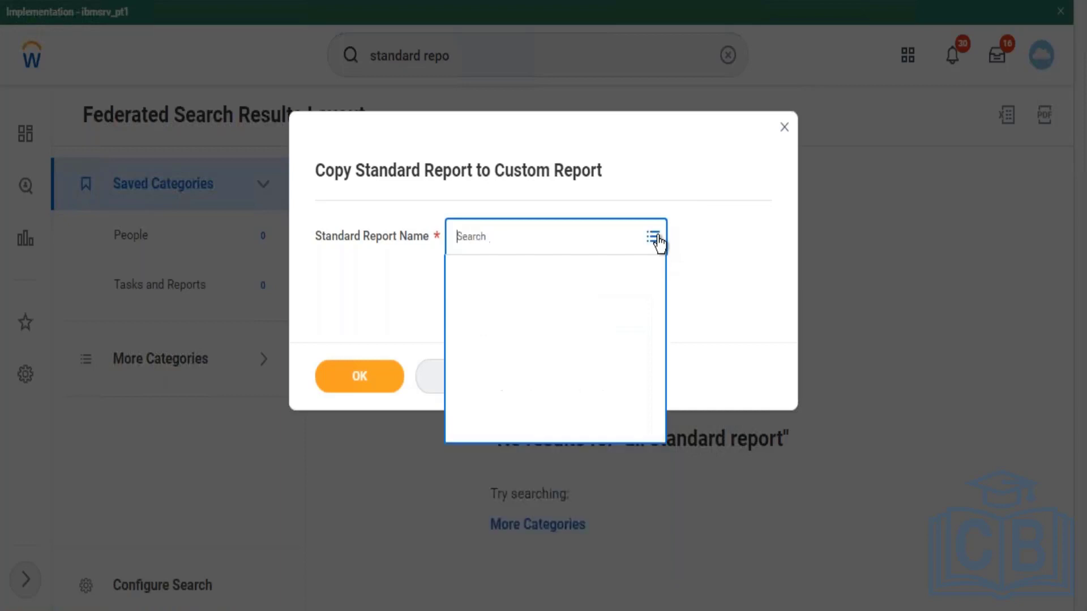
pyautogui.click(785, 128)
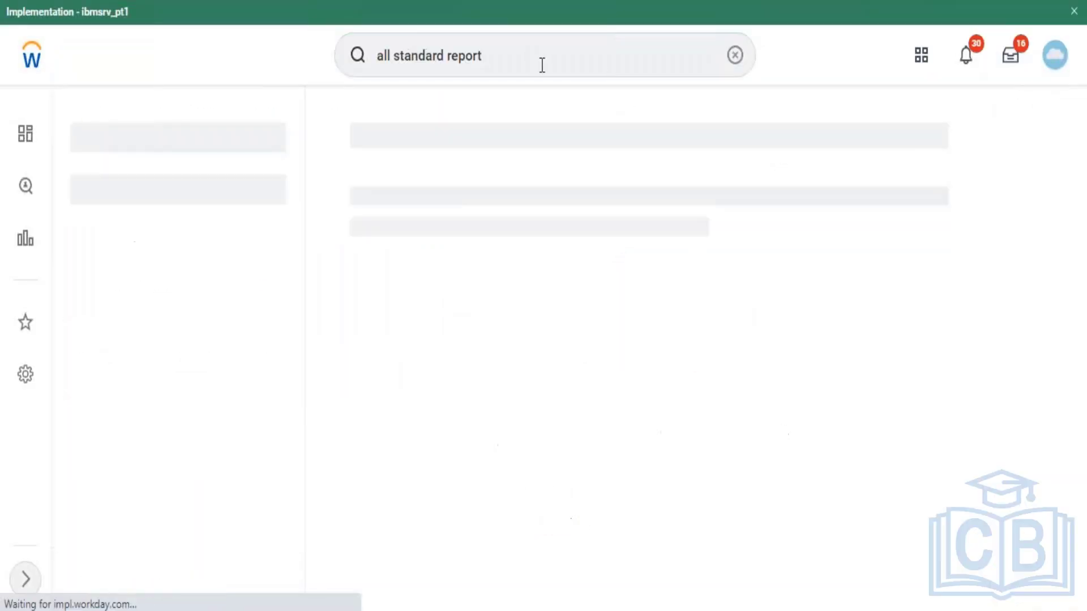
# Step: Search 'maintain dash' and open the Maintain Dashboards report
pyautogui.click(541, 63)
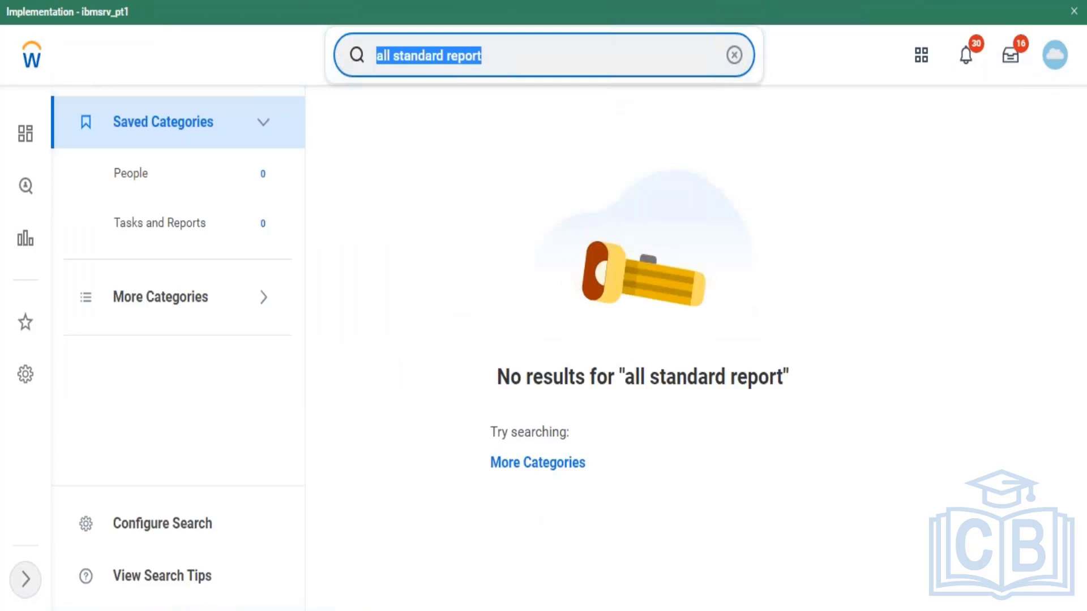
pyautogui.write('maintain ')
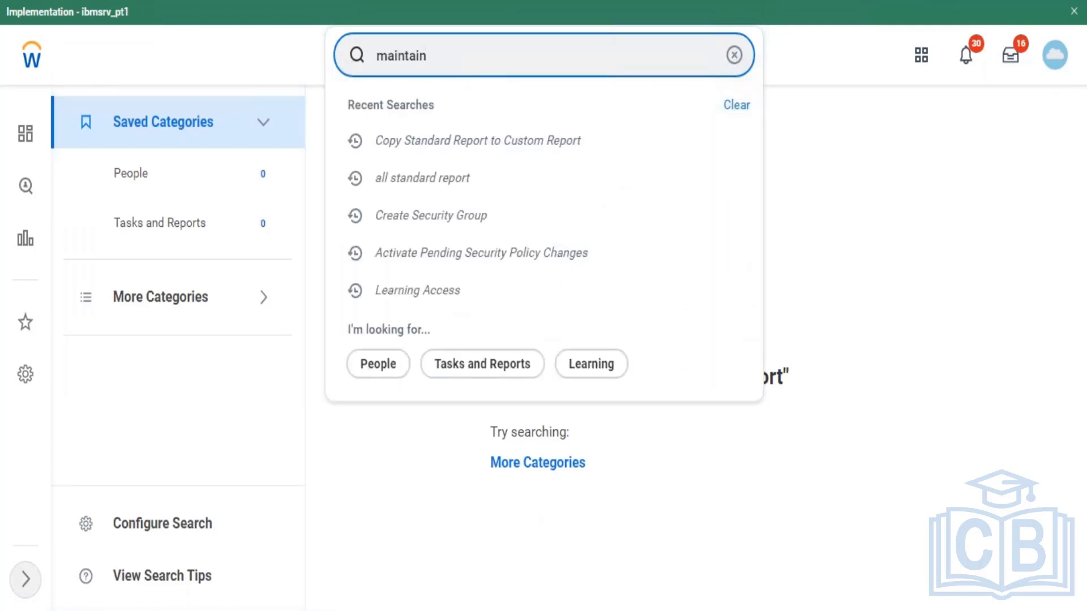
pyautogui.write('dash')
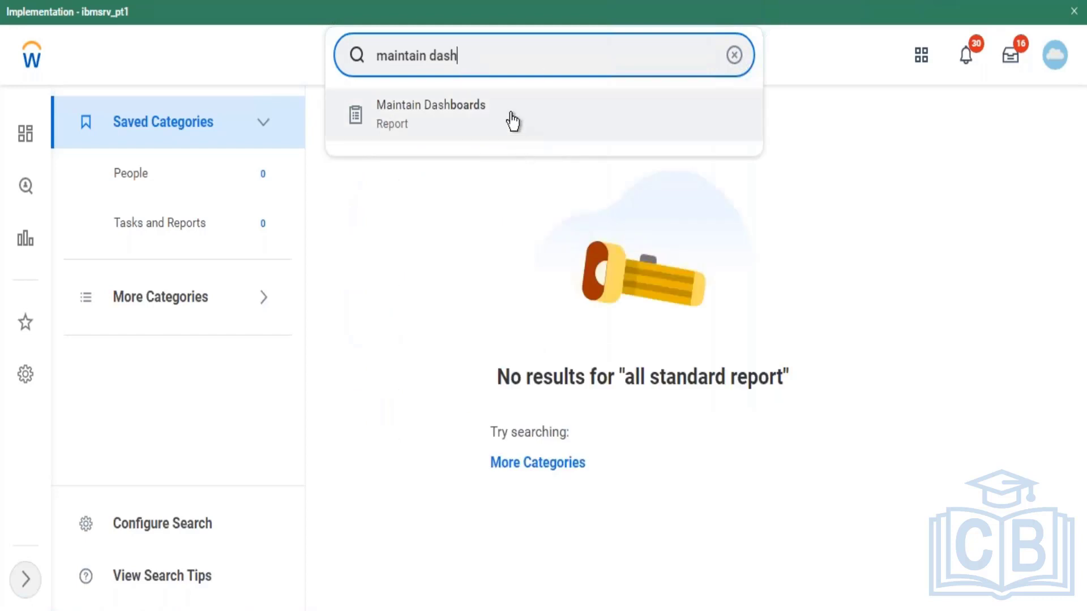
pyautogui.click(512, 120)
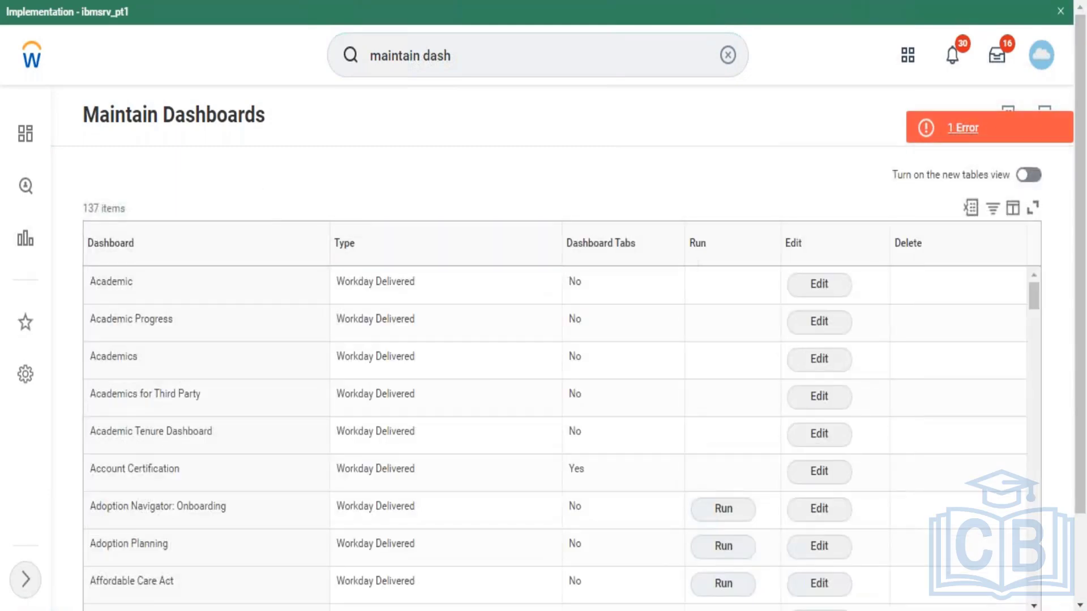
# Step: Scroll the dashboards table down to the last of its 137 entries
pyautogui.scroll(-2, 1043, 283)
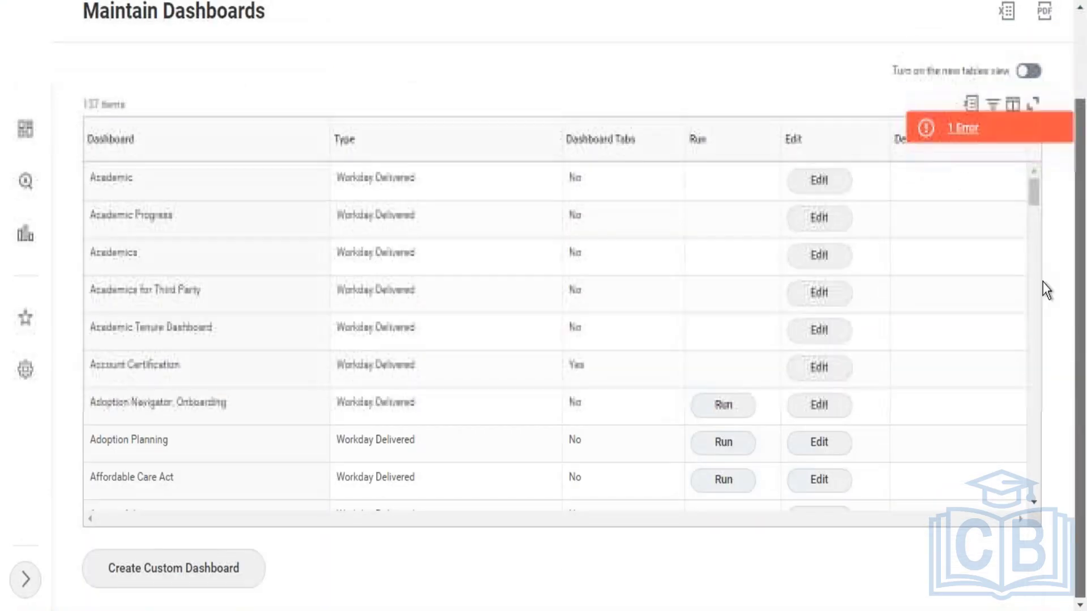
pyautogui.click(1031, 501)
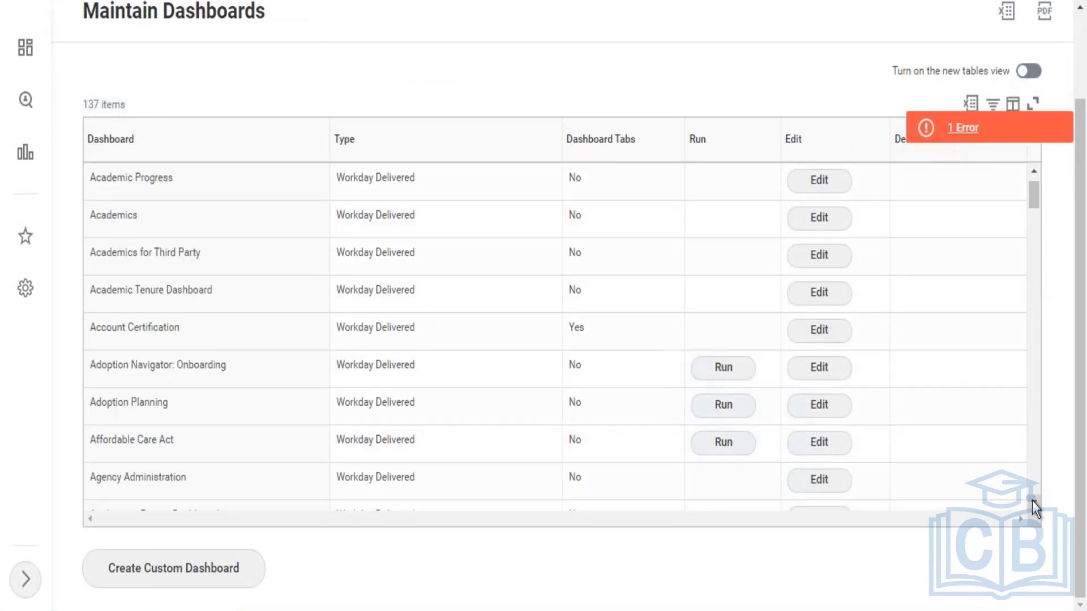
pyautogui.click(1033, 502)
pyautogui.click(1032, 502)
pyautogui.click(1033, 501)
pyautogui.click(1032, 501)
pyautogui.click(1033, 502)
pyautogui.click(1032, 501)
pyautogui.click(1033, 502)
pyautogui.click(1033, 502)
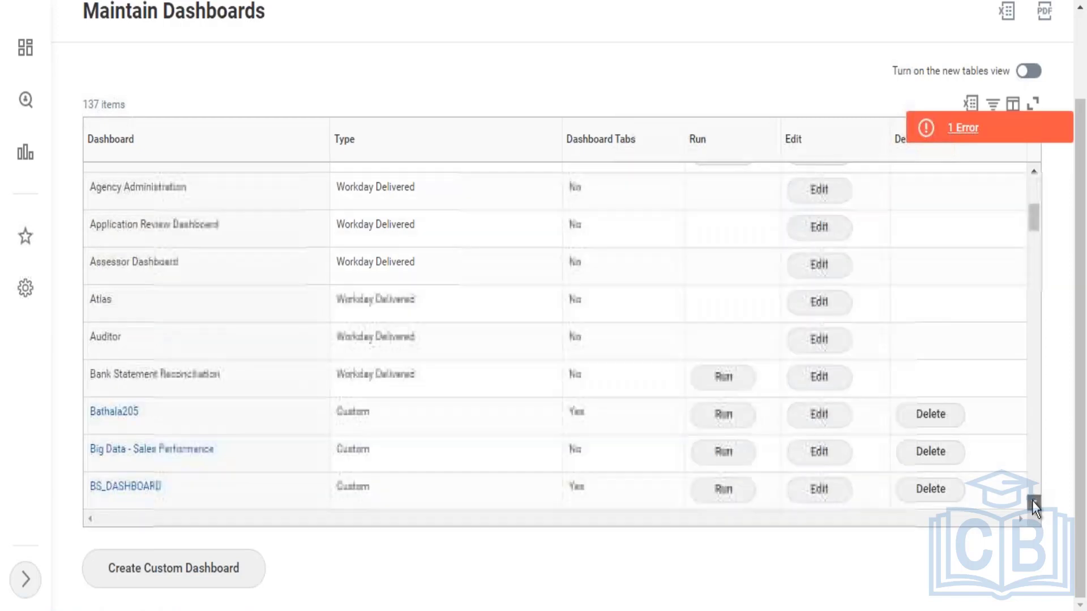
pyautogui.click(1032, 500)
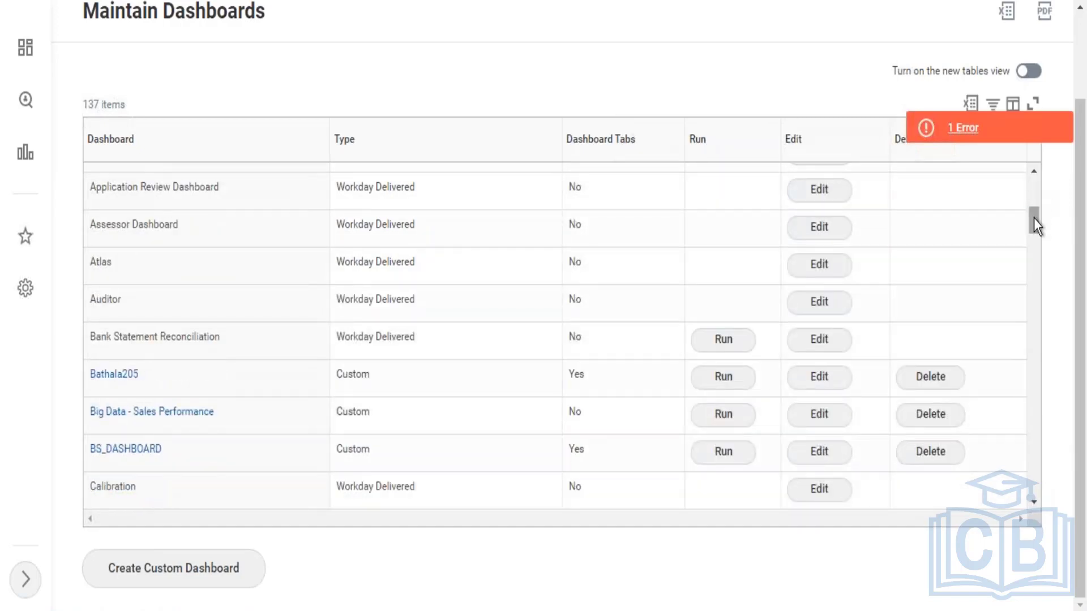
pyautogui.moveTo(1033, 219); pyautogui.dragTo(1047, 508)
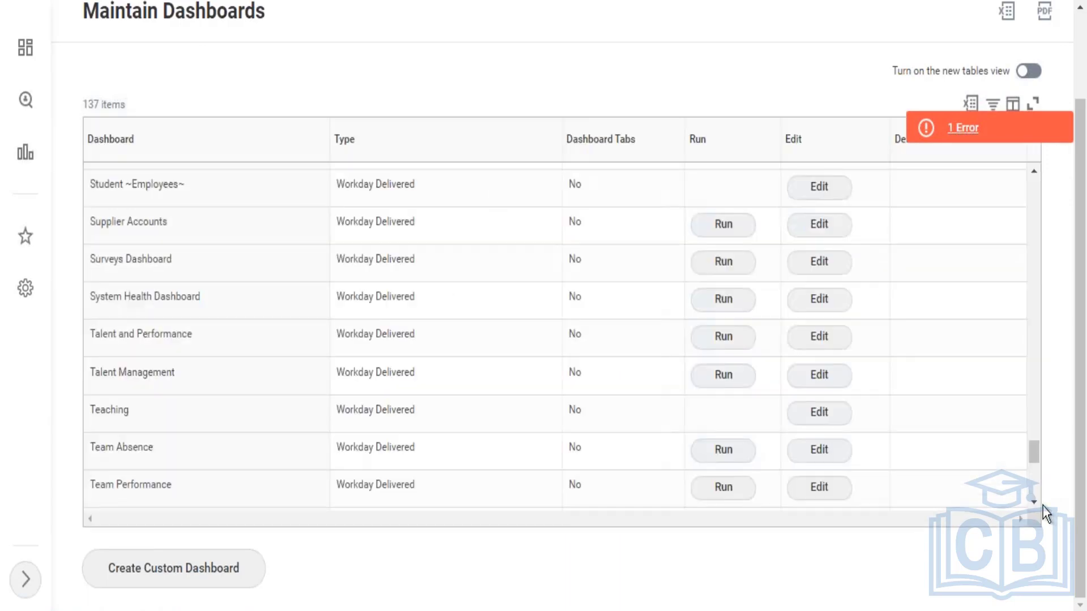
pyautogui.click(1032, 500)
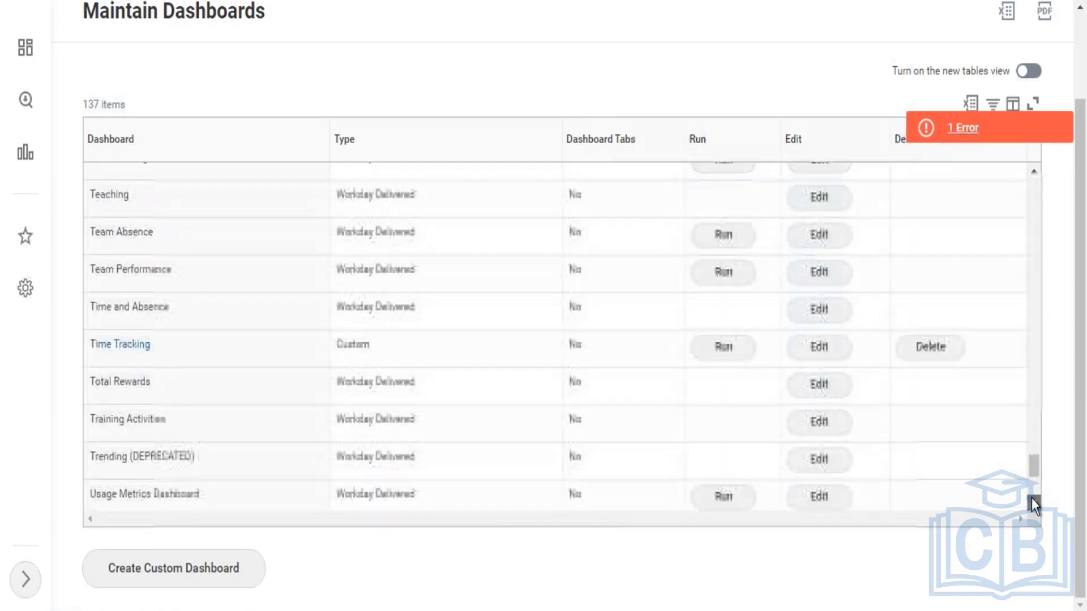
pyautogui.click(1032, 498)
pyautogui.click(1032, 498)
pyautogui.click(1031, 498)
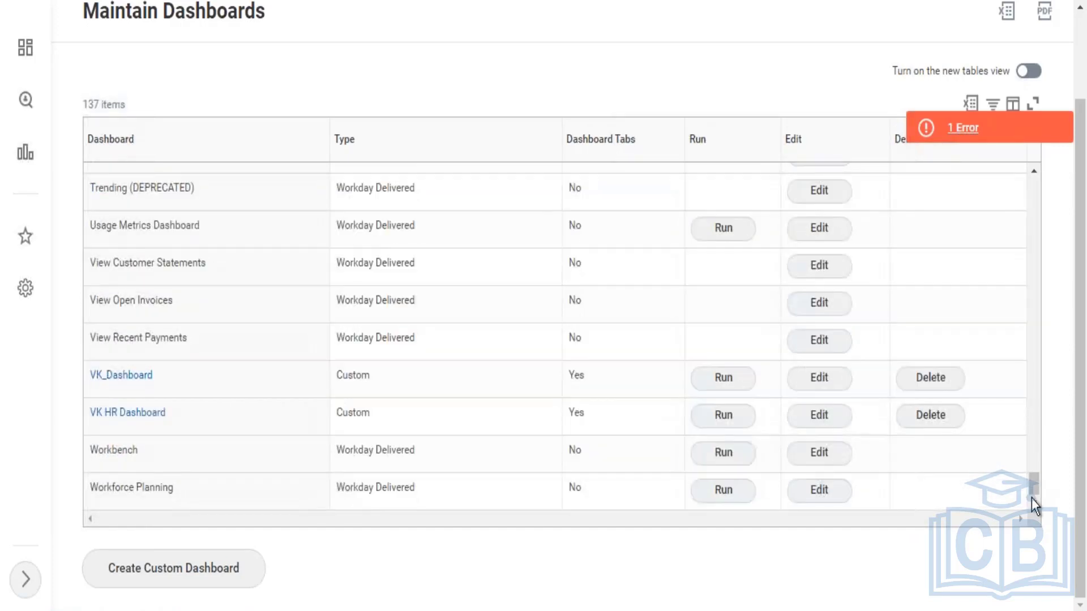
# Step: Filter the Dashboard column to 'Learning' so only the Workday Delivered Learning dashboard shows (1 of 137)
pyautogui.click(301, 155)
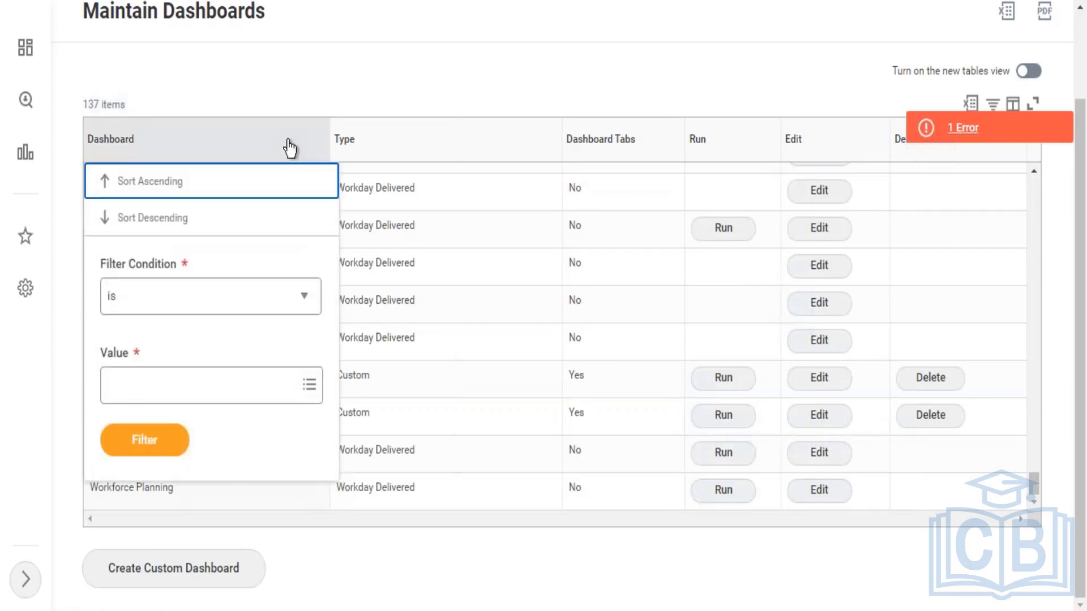
pyautogui.click(213, 388)
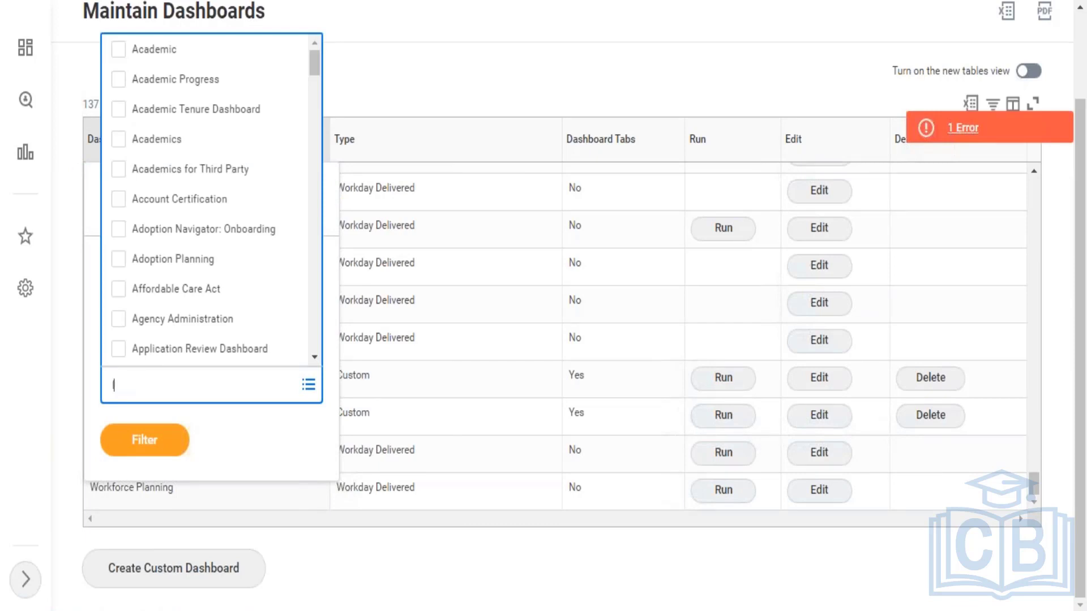
pyautogui.write('learning')
pyautogui.press('Return')
pyautogui.click(164, 292)
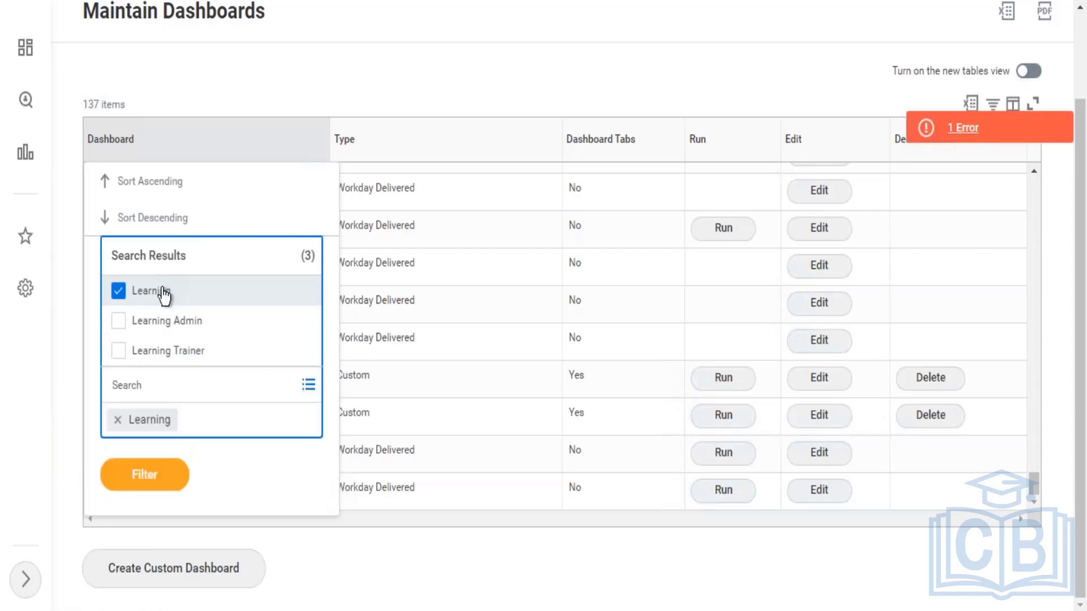
pyautogui.click(136, 477)
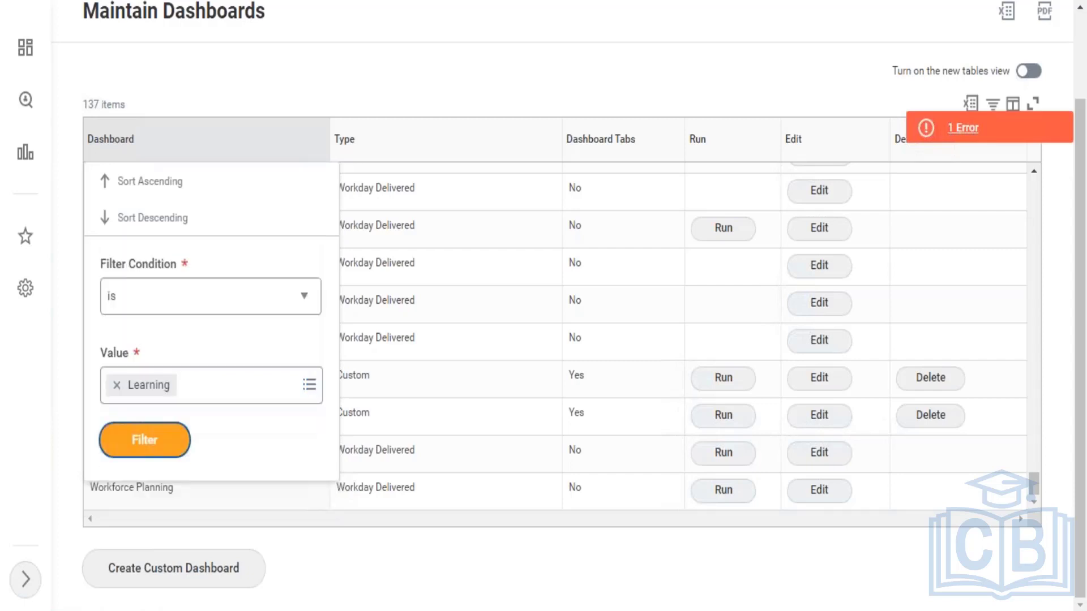
pyautogui.click(141, 439)
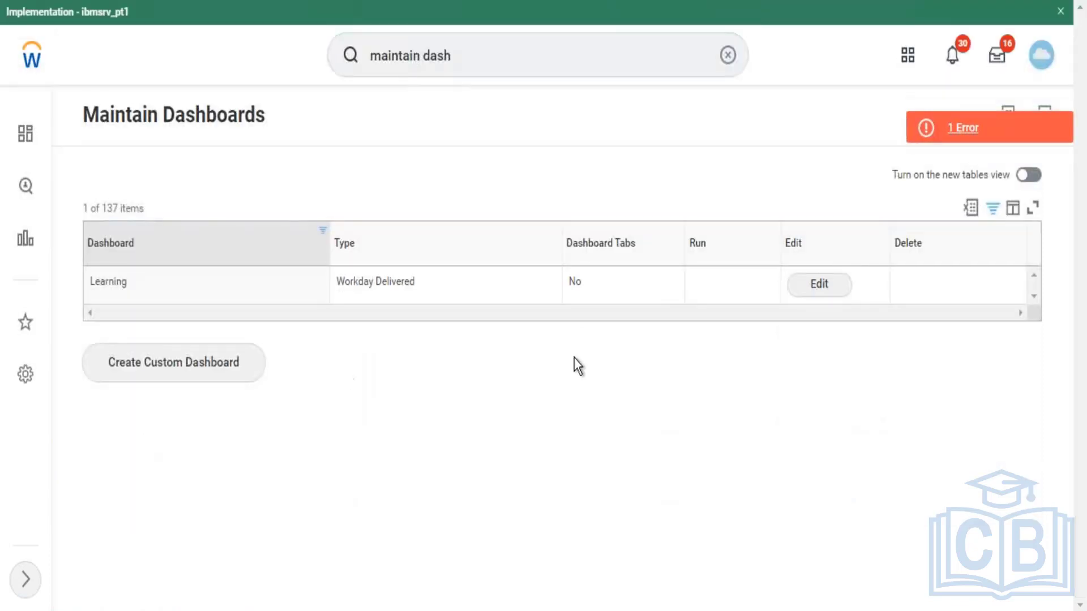
# Step: Open the Learning dashboard for editing and add an empty row under Worklets
pyautogui.click(803, 289)
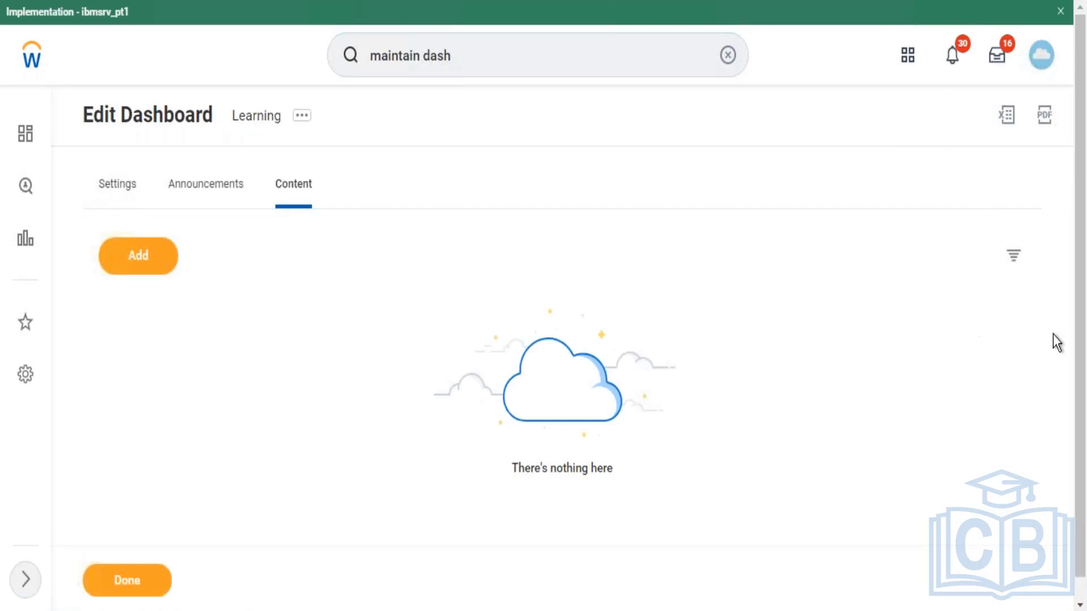
pyautogui.moveTo(1083, 347); pyautogui.dragTo(1084, 373)
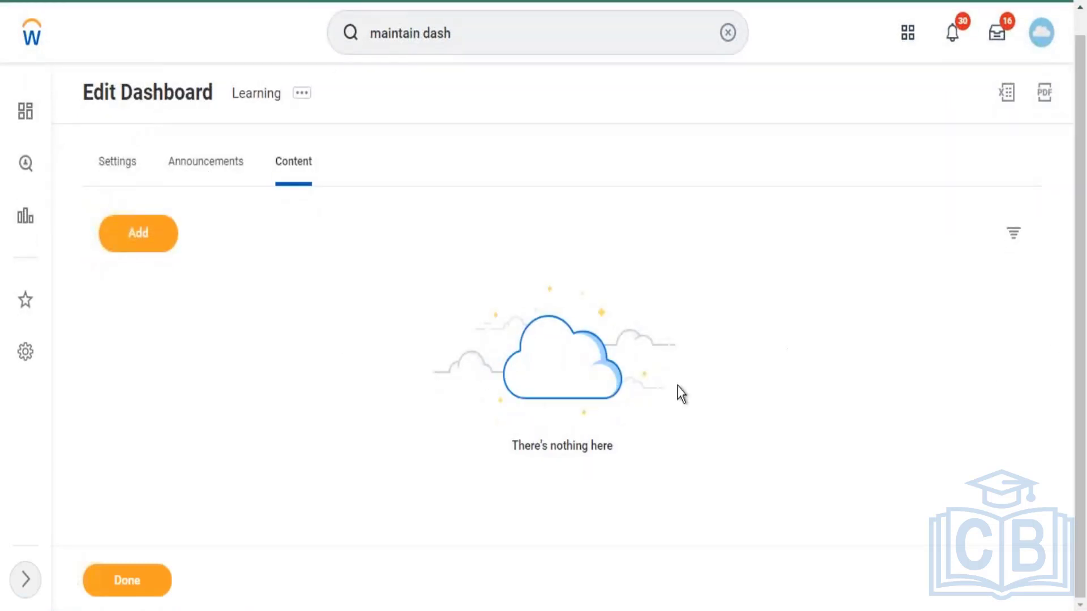
pyautogui.click(131, 237)
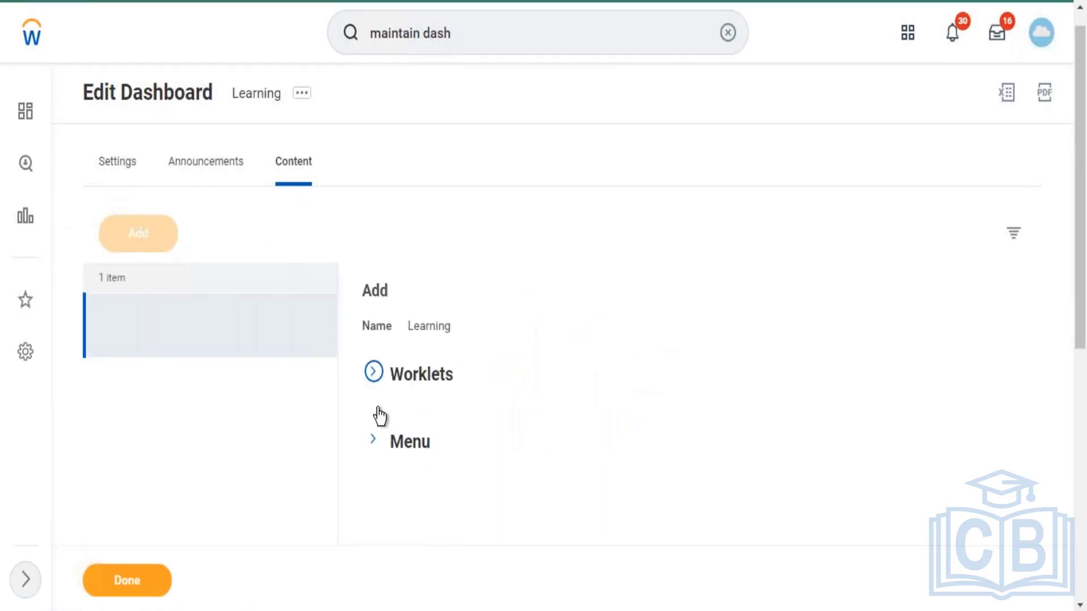
pyautogui.click(373, 373)
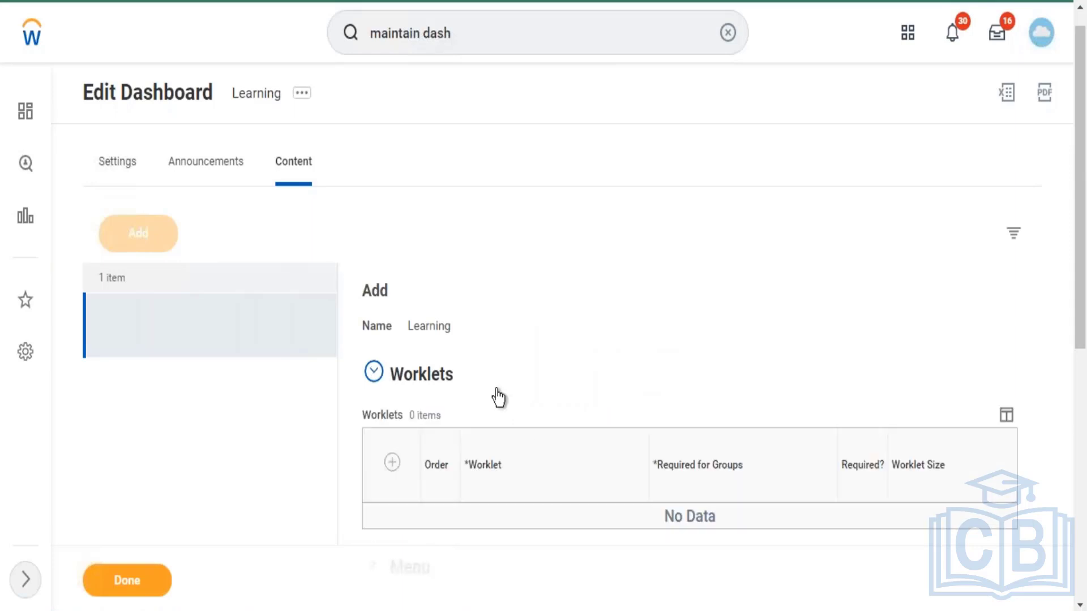
pyautogui.scroll(-2, 402, 365)
pyautogui.click(392, 342)
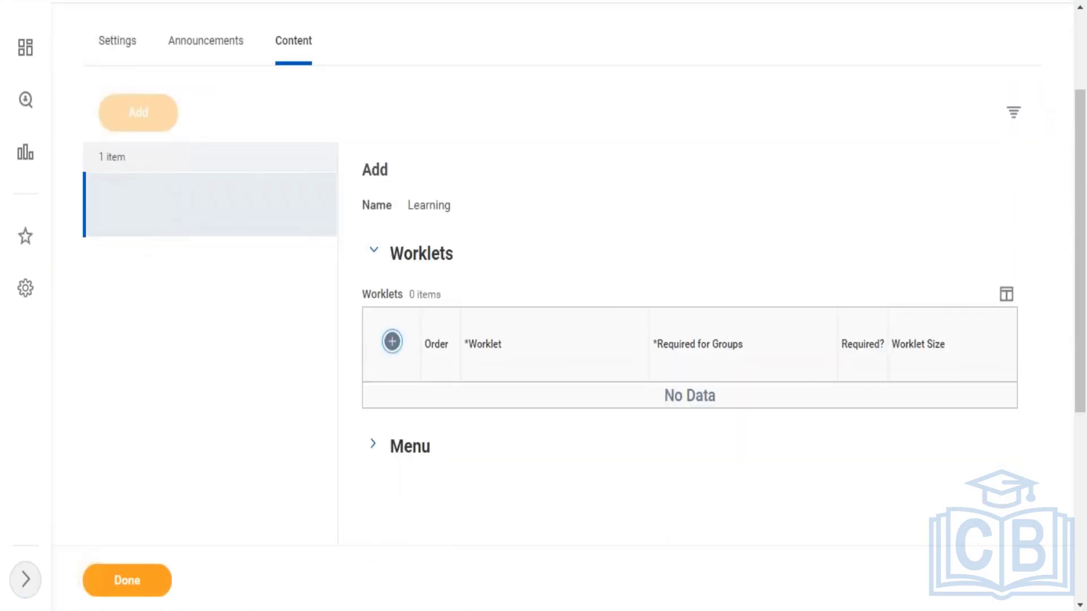
pyautogui.scroll(3, 349, 196)
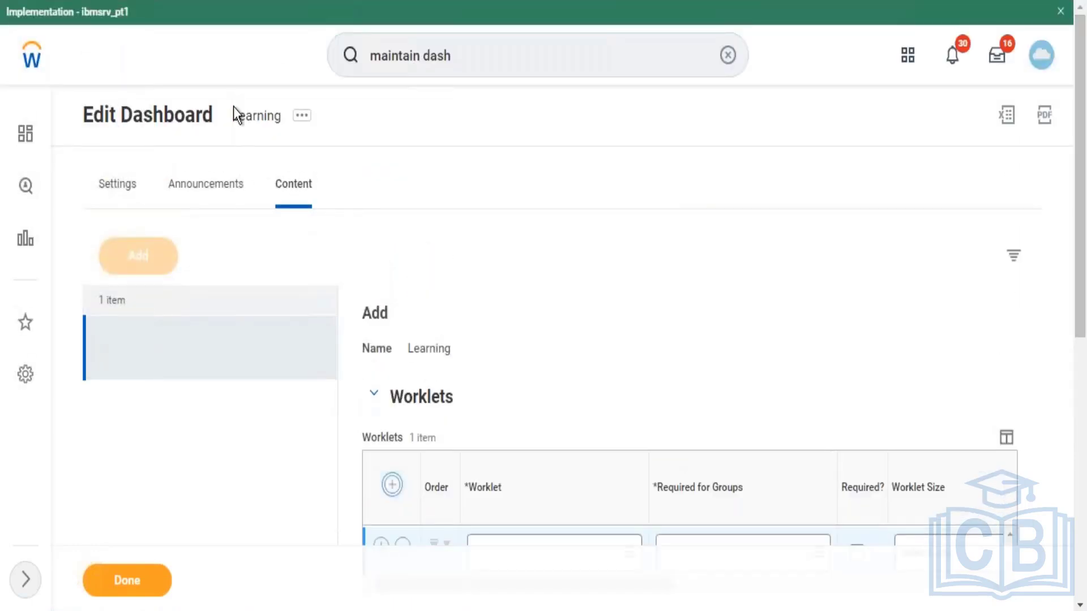
pyautogui.moveTo(235, 112); pyautogui.dragTo(280, 117)
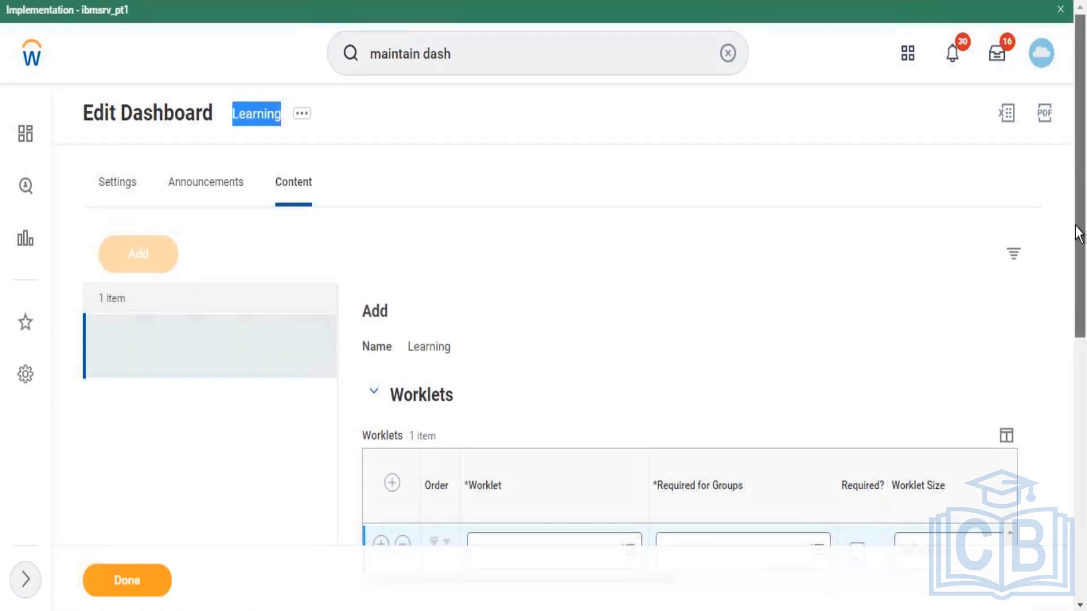
pyautogui.scroll(-4, 1077, 273)
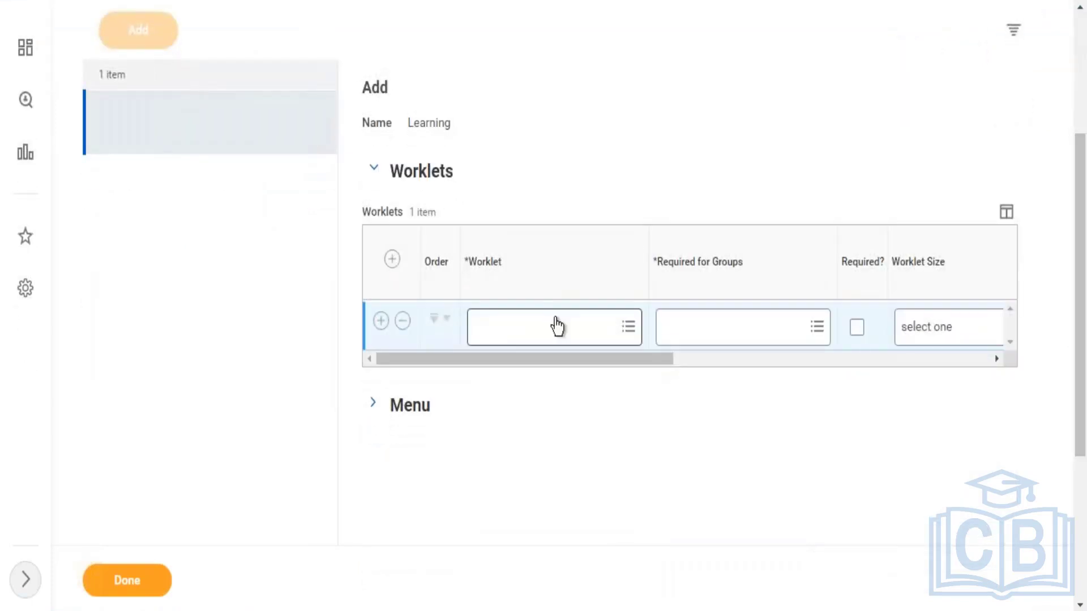
# Step: Browse all available worklets for the new row, then close the list without choosing one
pyautogui.click(557, 326)
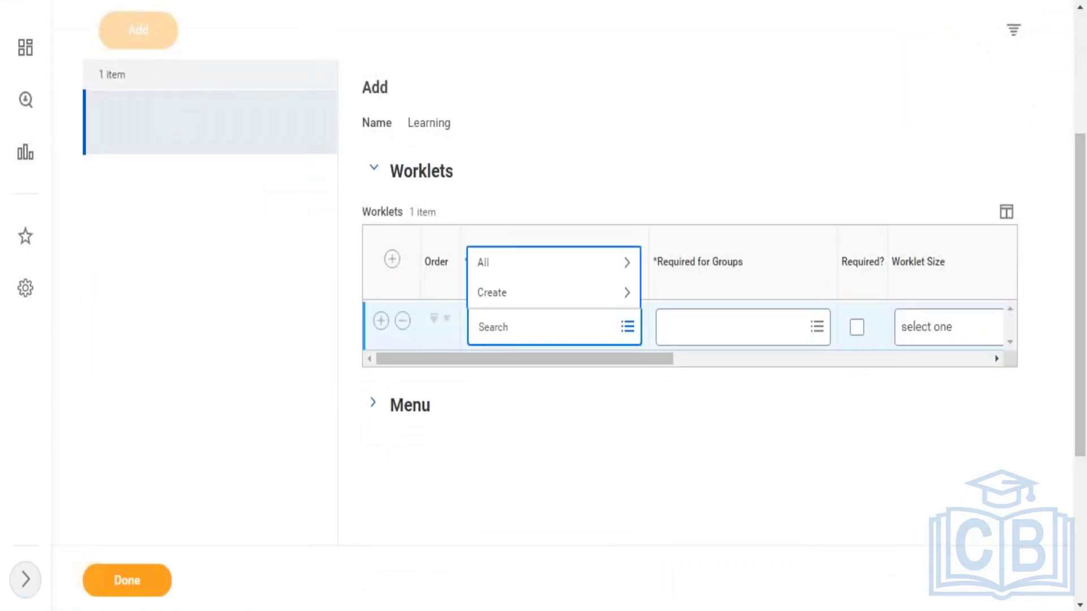
pyautogui.click(546, 271)
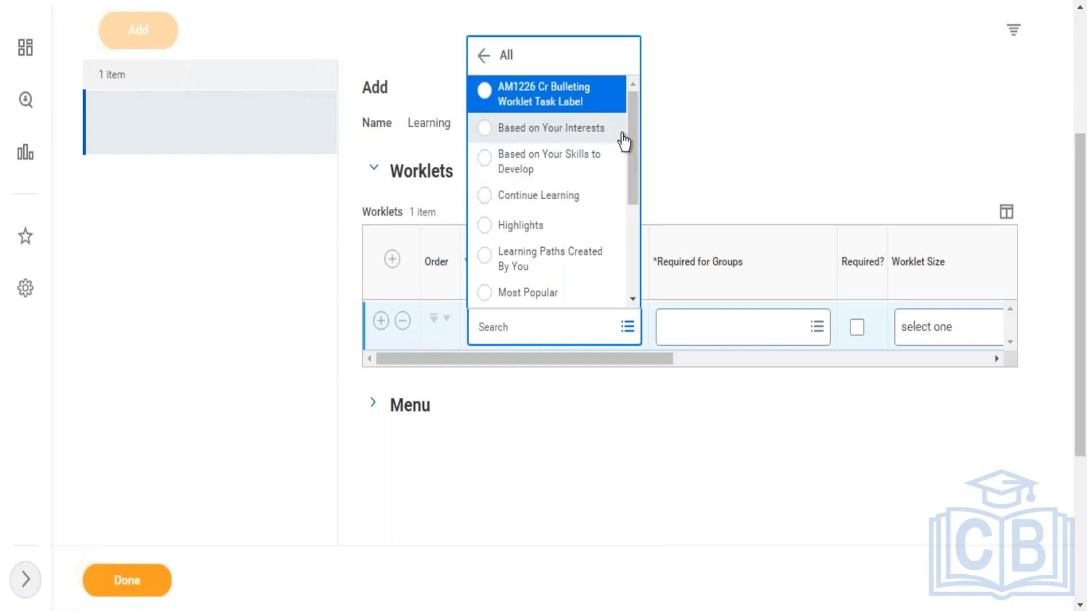
pyautogui.moveTo(633, 120); pyautogui.dragTo(623, 89)
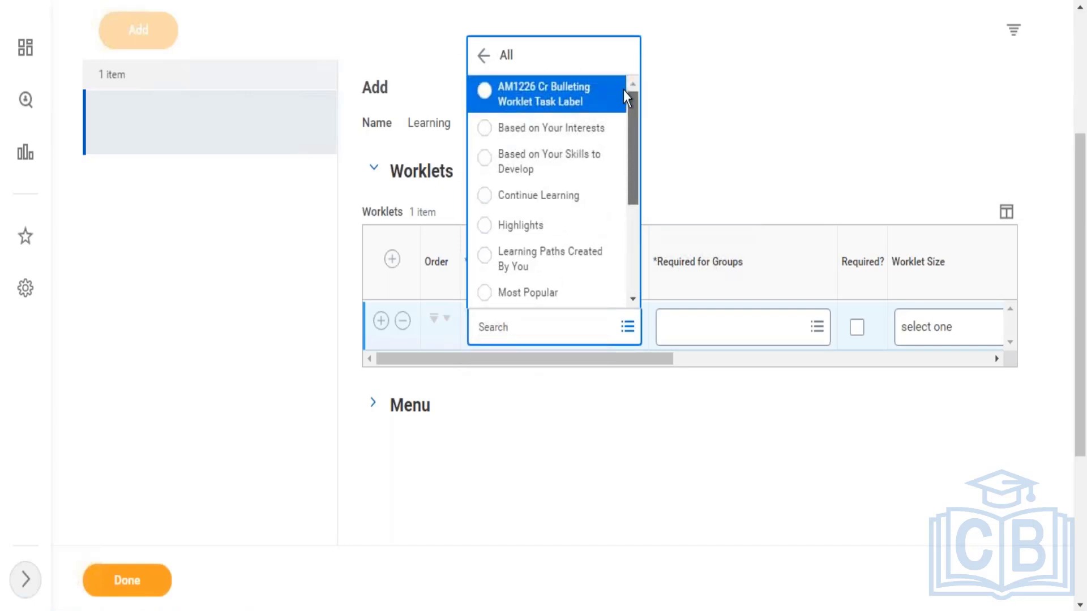
pyautogui.click(393, 410)
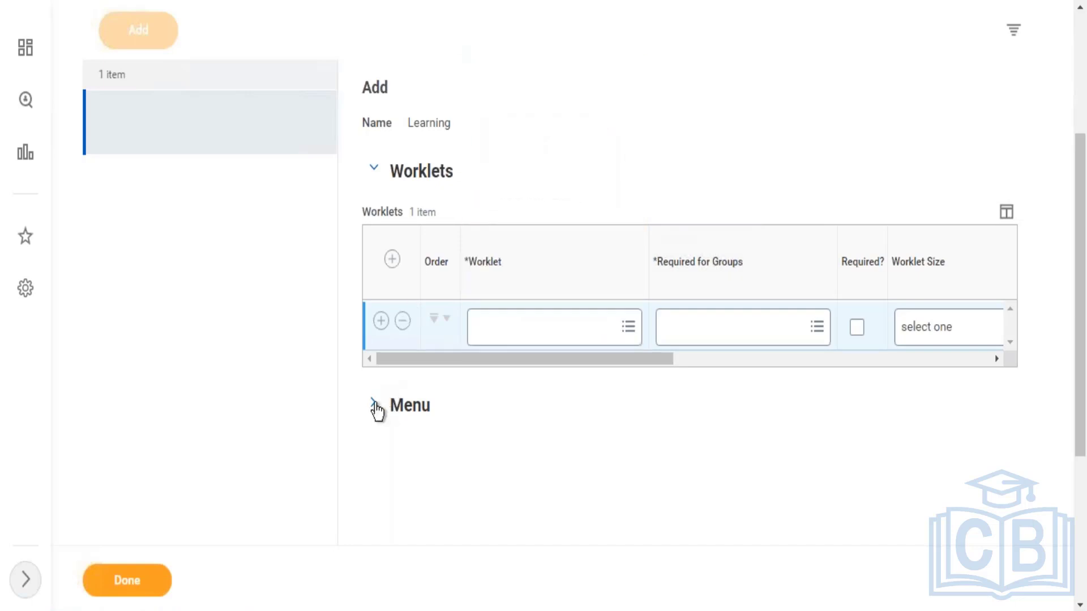
# Step: In the Learning dashboard's Menu section, change the Browse task to Browse Learning
pyautogui.click(375, 406)
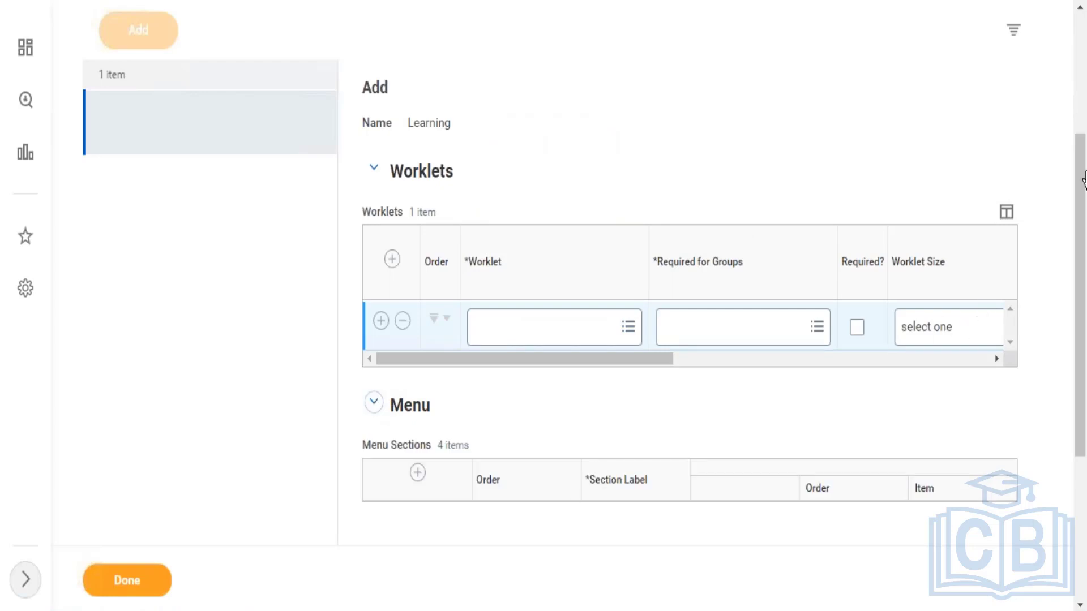
pyautogui.scroll(-5, 1080, 242)
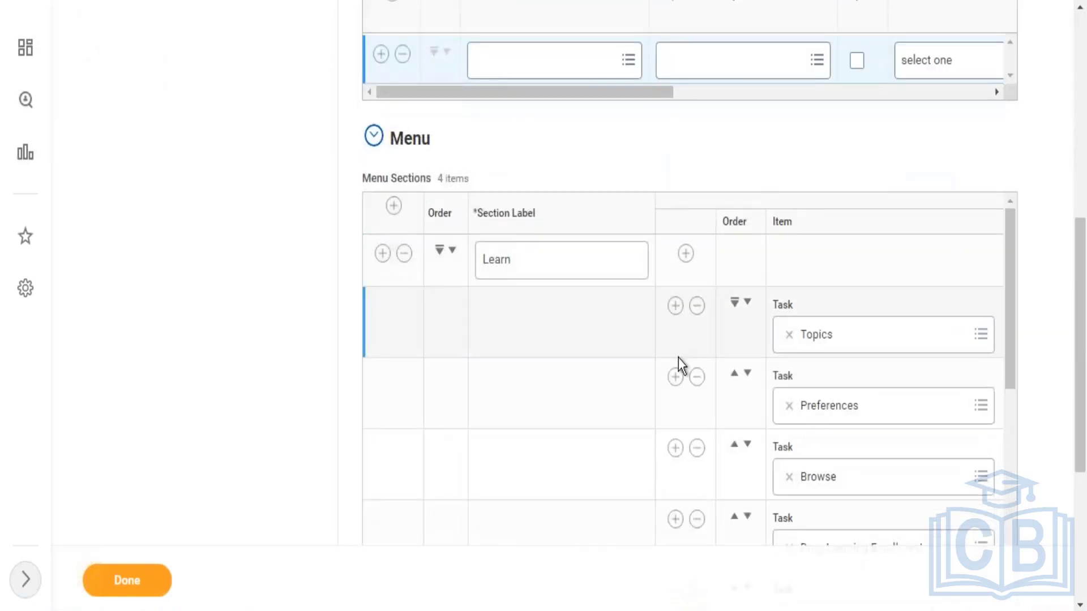
pyautogui.moveTo(1006, 304); pyautogui.dragTo(1008, 355)
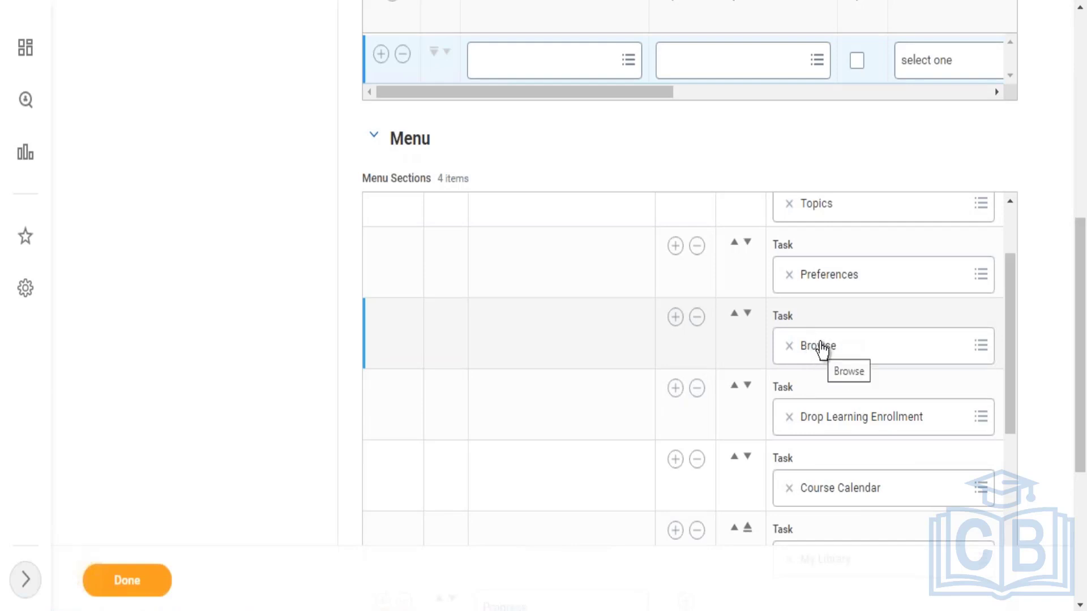
pyautogui.click(870, 355)
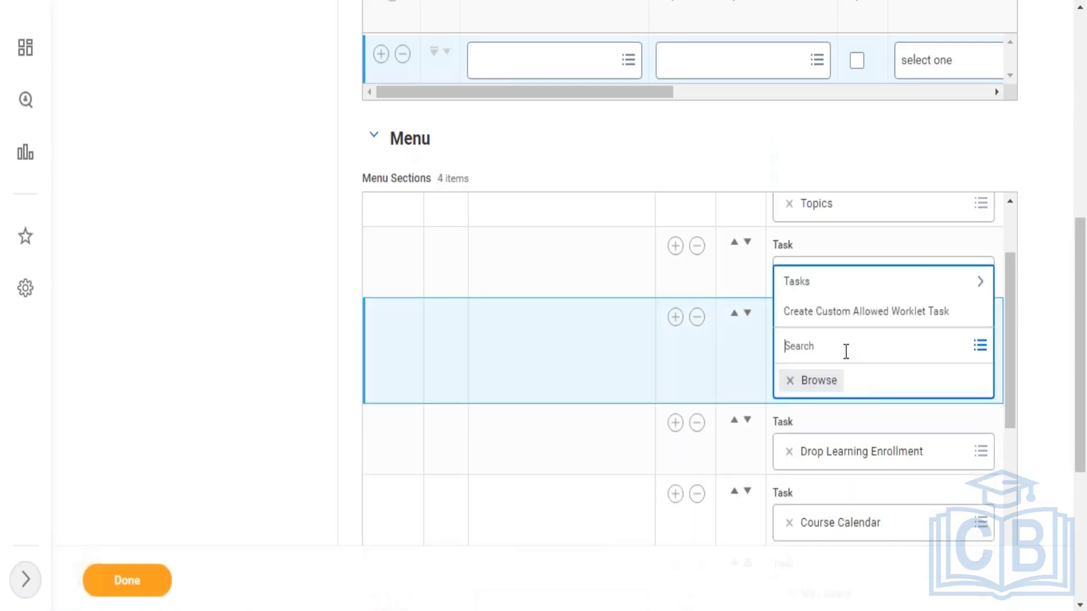
pyautogui.click(855, 282)
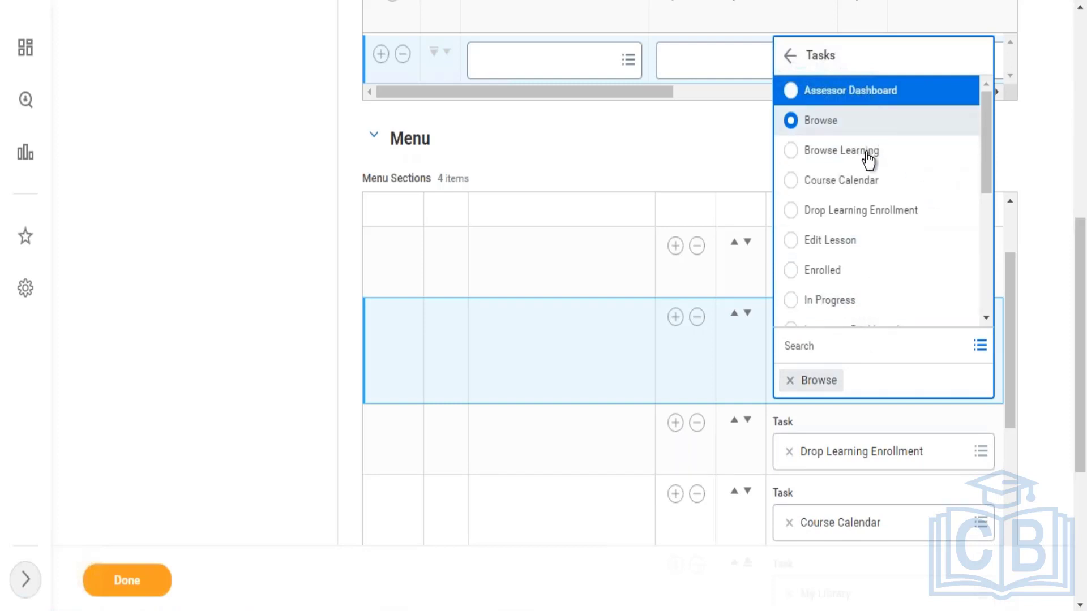
pyautogui.rightClick(837, 154)
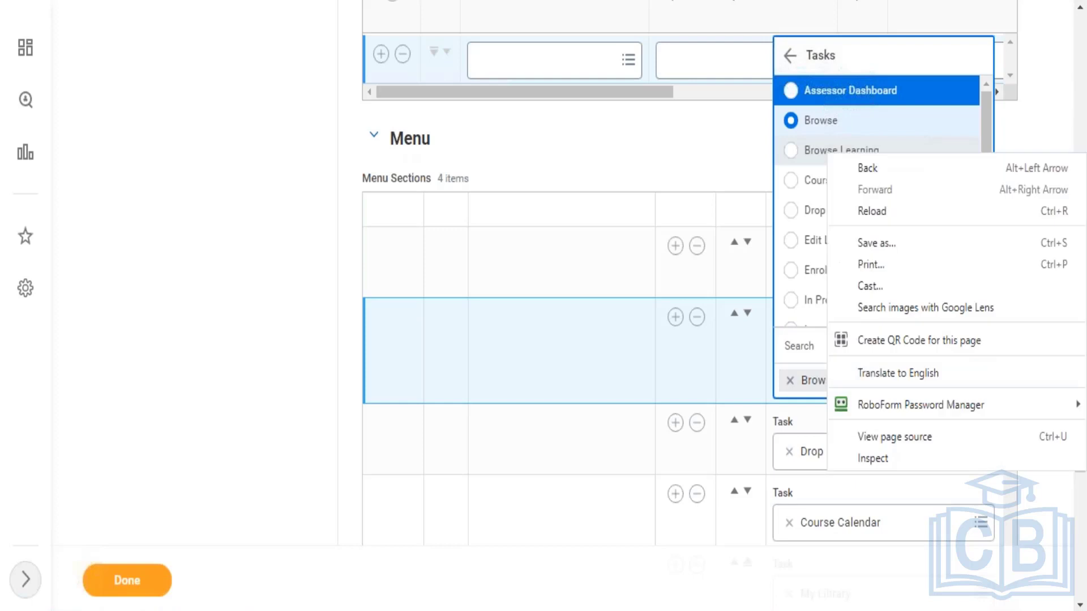
pyautogui.press('Escape')
pyautogui.click(817, 150)
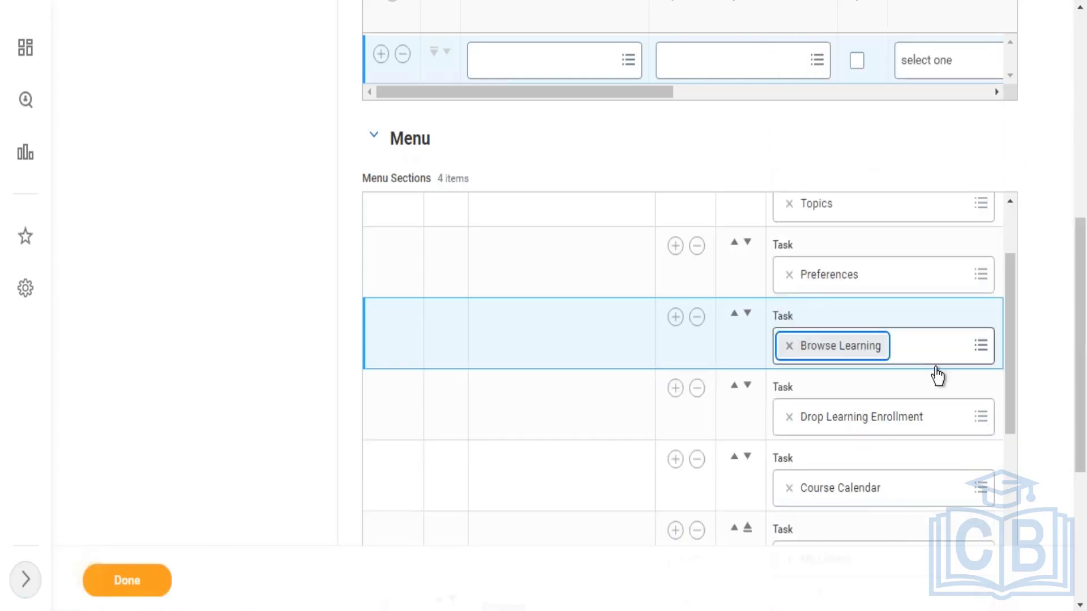
pyautogui.moveTo(1082, 378); pyautogui.dragTo(1061, 274)
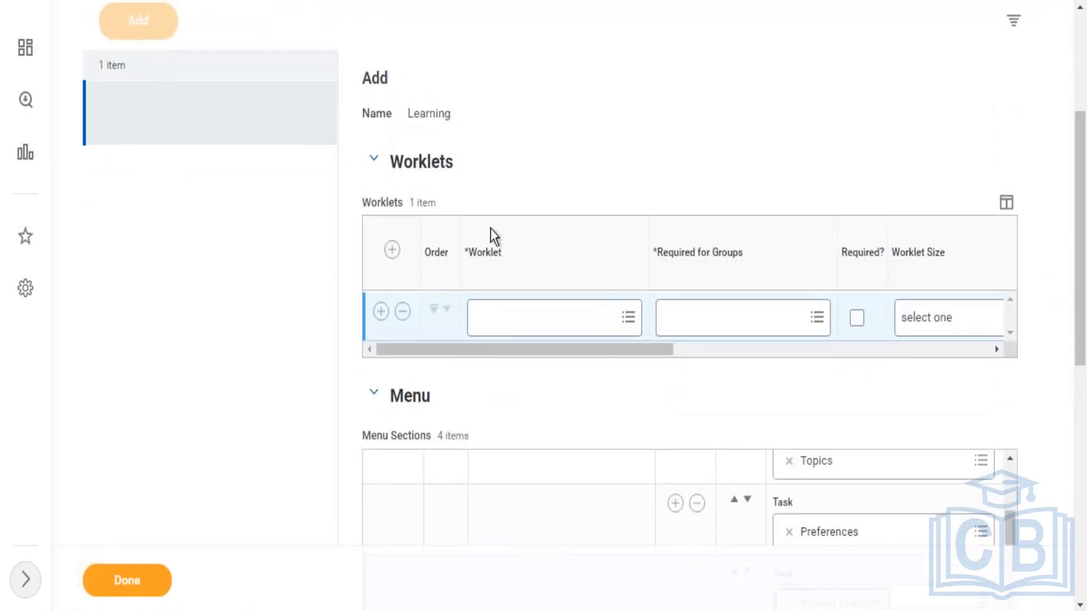
# Step: Delete the empty worklet row, leaving the Learning dashboard with 0 worklets
pyautogui.click(405, 313)
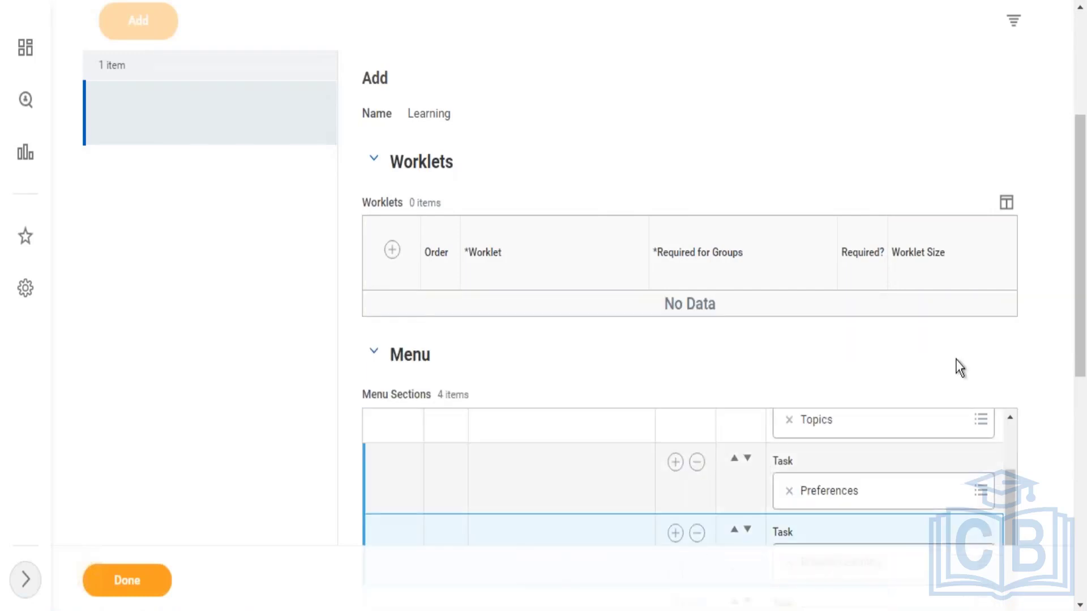
pyautogui.scroll(-4, 1078, 283)
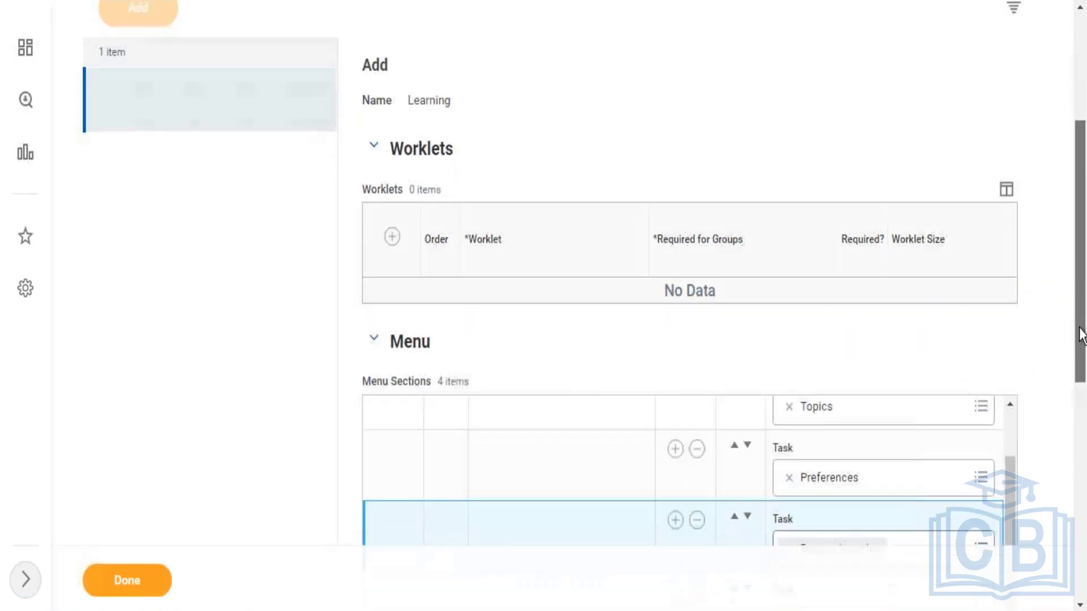
pyautogui.scroll(8, 1082, 253)
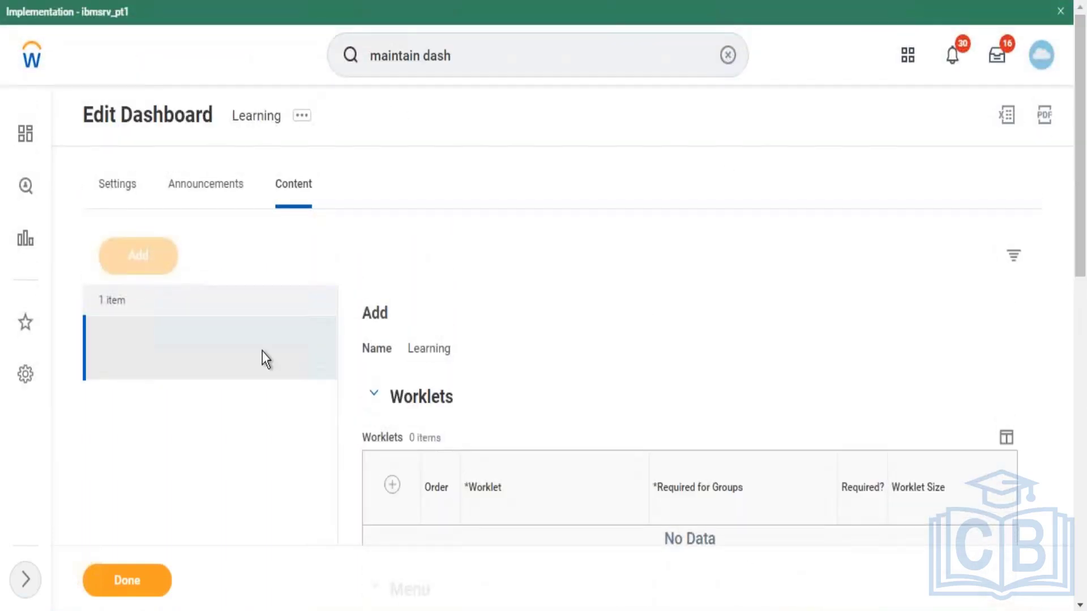
# Step: Save the Learning dashboard, filter the Dashboard list to Home, and open Home for editing
pyautogui.click(142, 582)
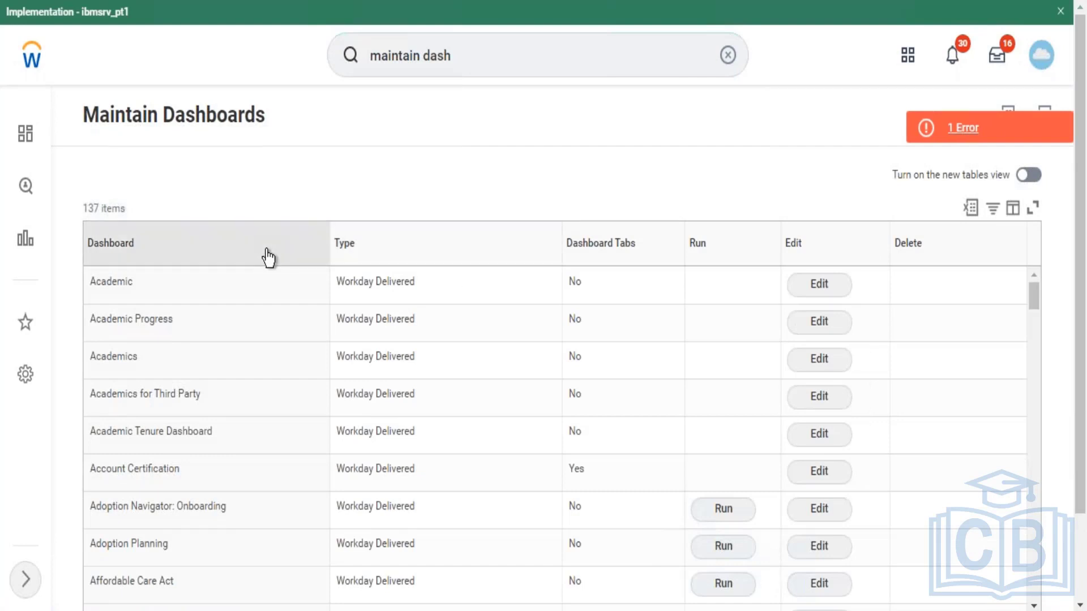
pyautogui.click(268, 258)
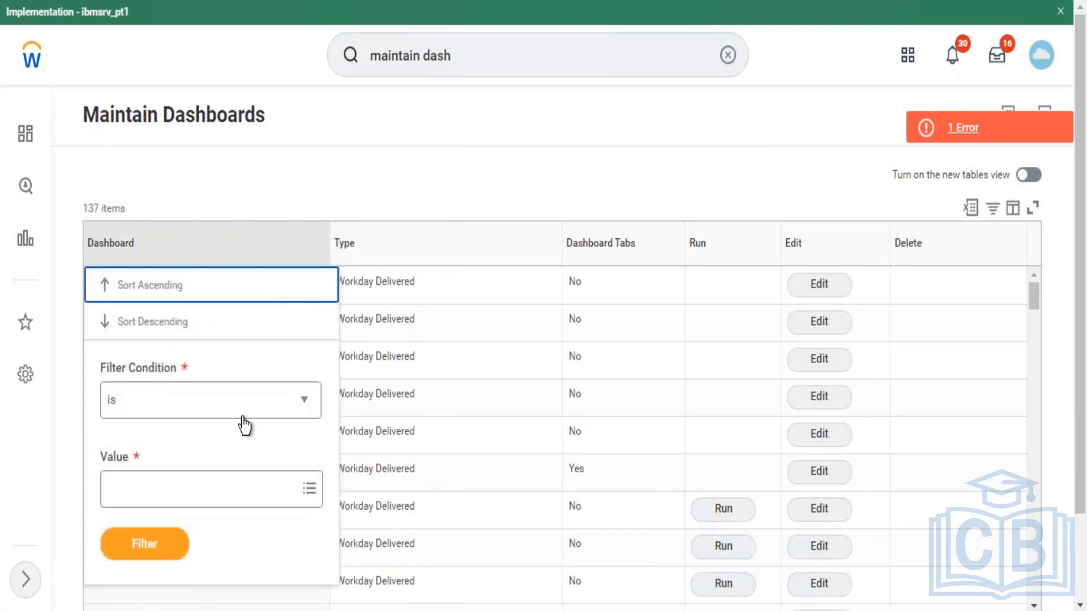
pyautogui.click(248, 493)
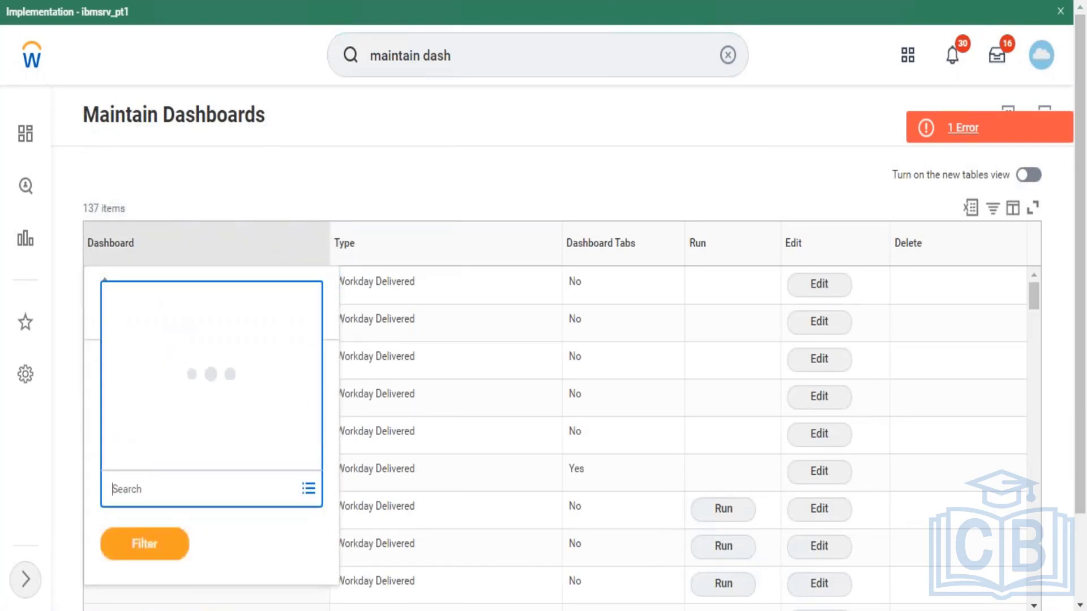
pyautogui.write('home')
pyautogui.press('Return')
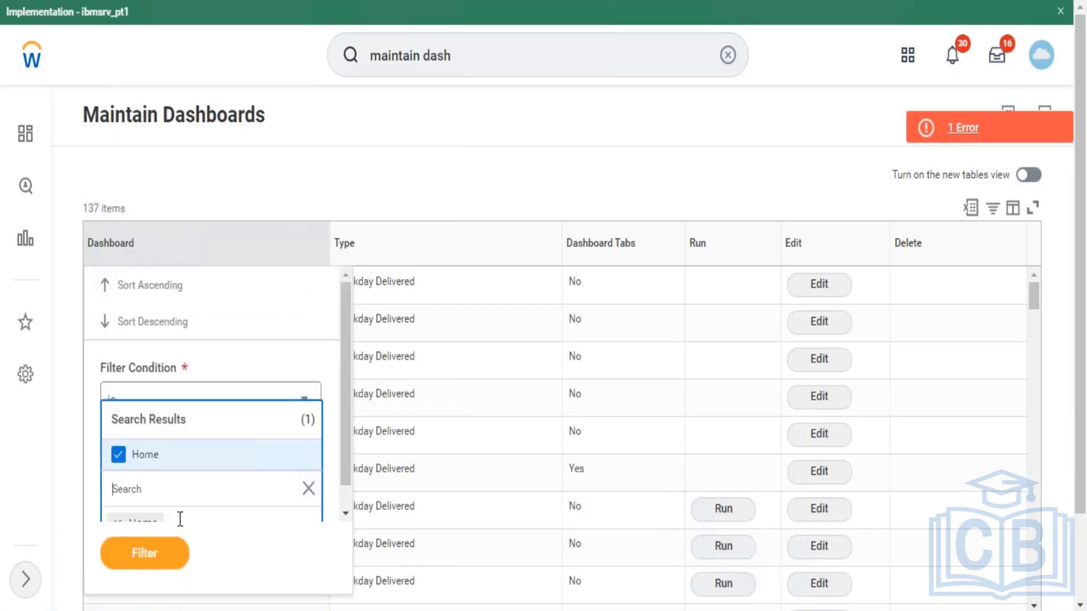
pyautogui.click(144, 552)
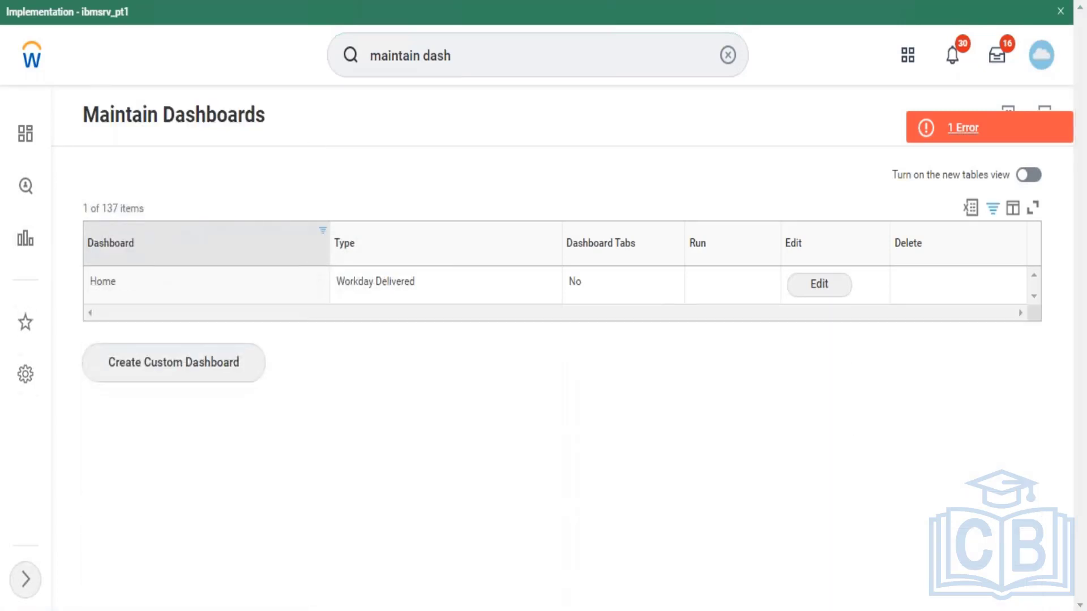
pyautogui.click(828, 286)
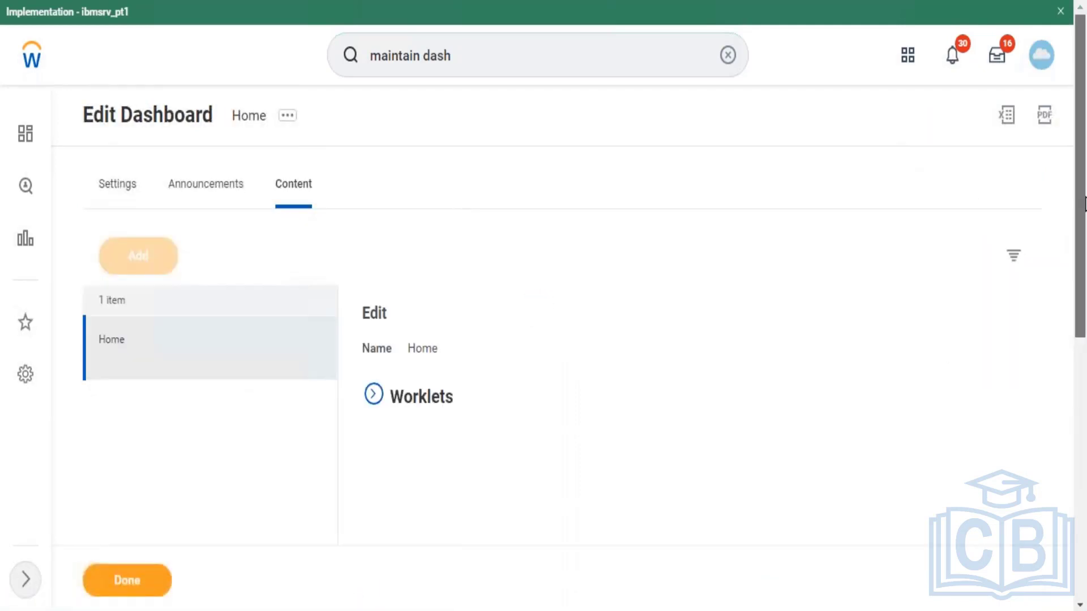
# Step: Expand Home's Worklets, add a new row at the top, and set it to the Learning worklet
pyautogui.scroll(-3, 545, 317)
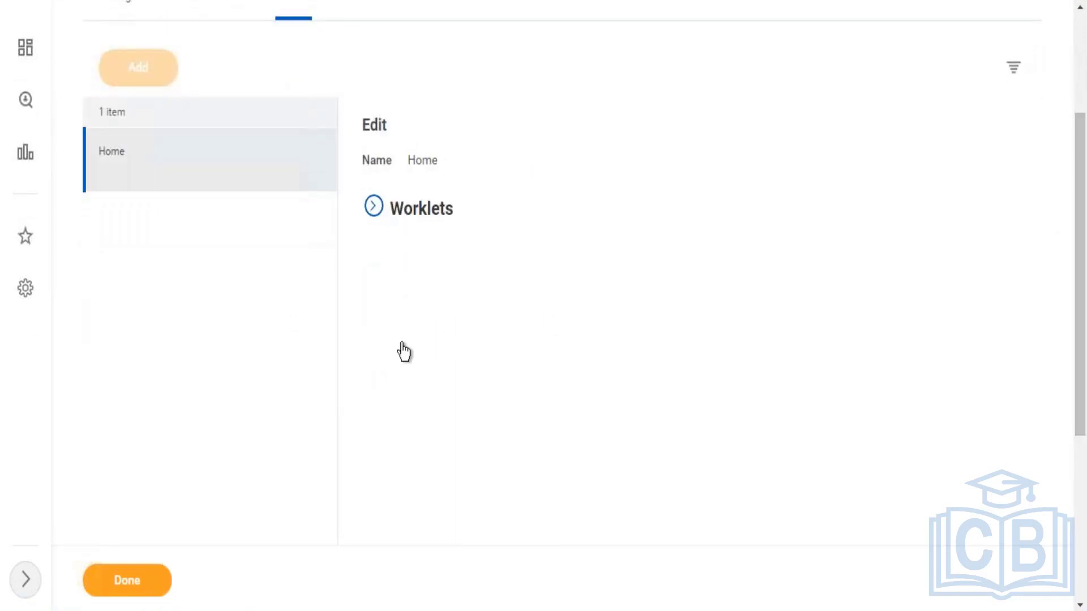
pyautogui.click(374, 208)
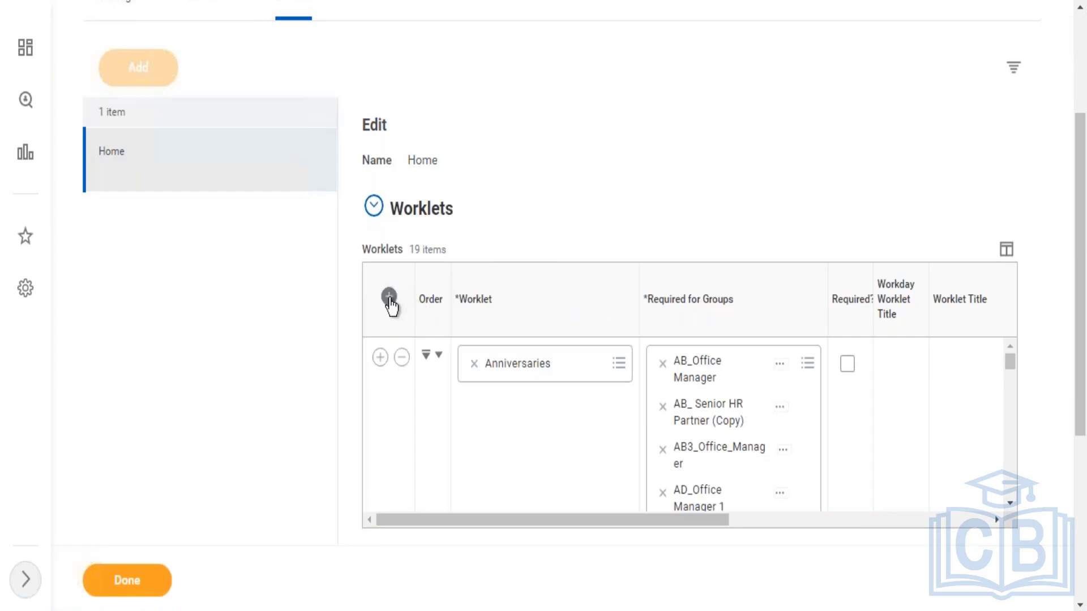
pyautogui.moveTo(1078, 416); pyautogui.dragTo(1079, 508)
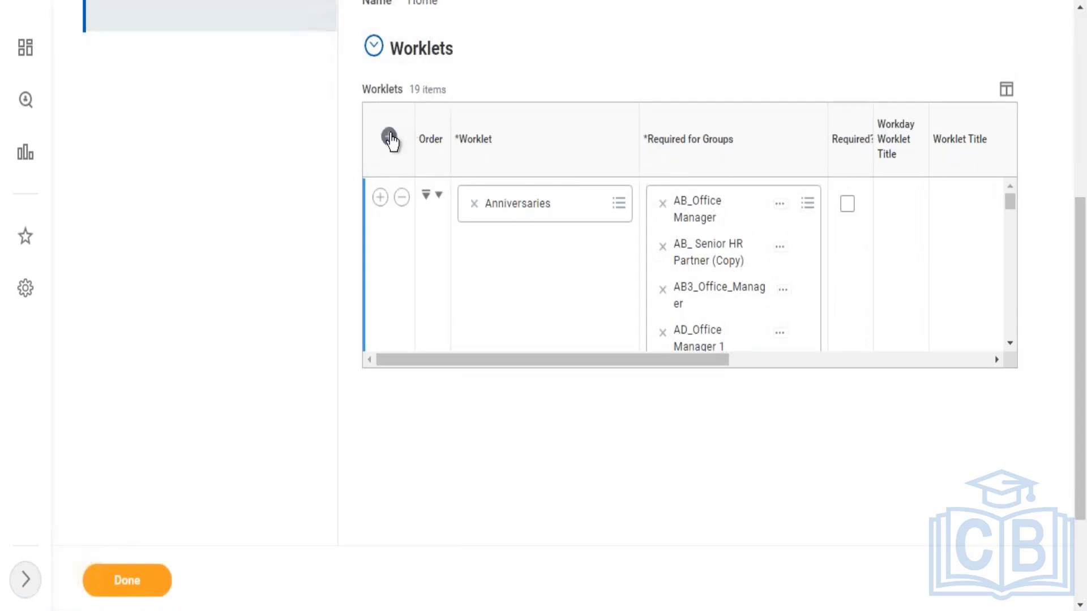
pyautogui.click(389, 137)
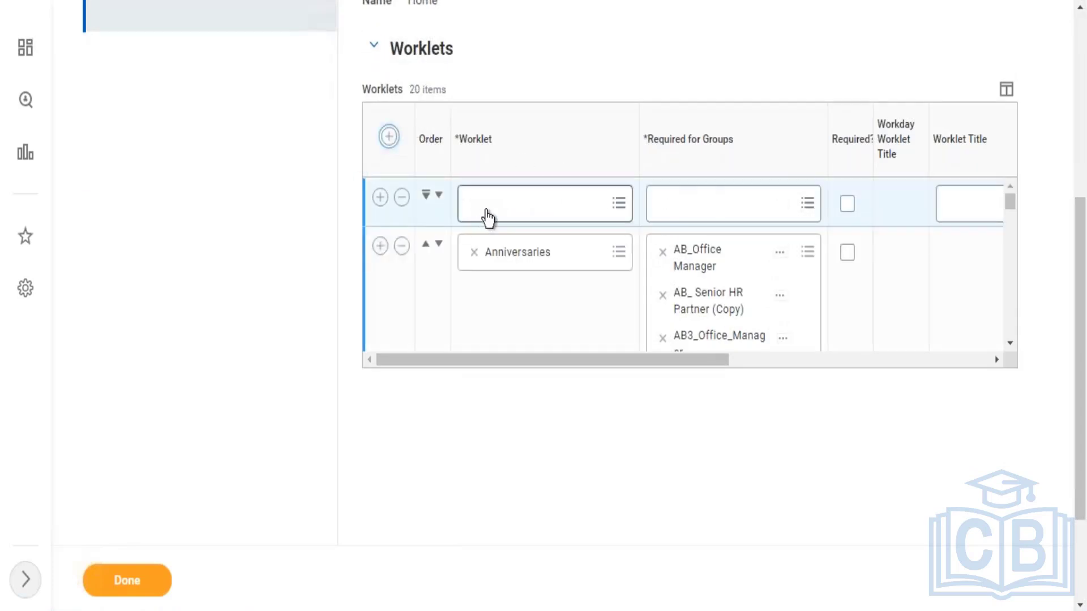
pyautogui.click(488, 217)
pyautogui.write('learn')
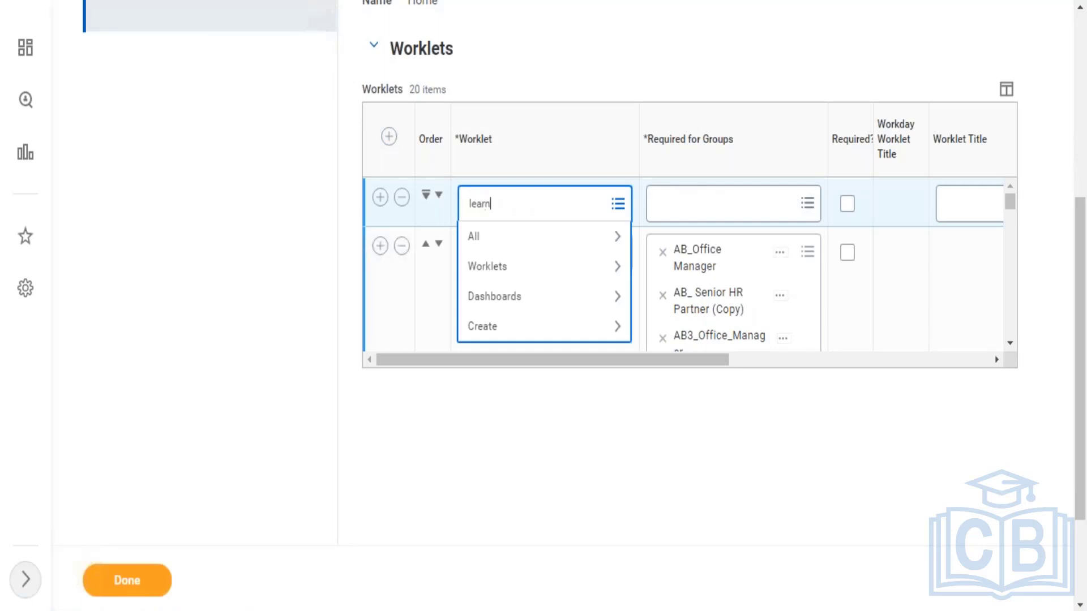
pyautogui.write('ing')
pyautogui.press('Return')
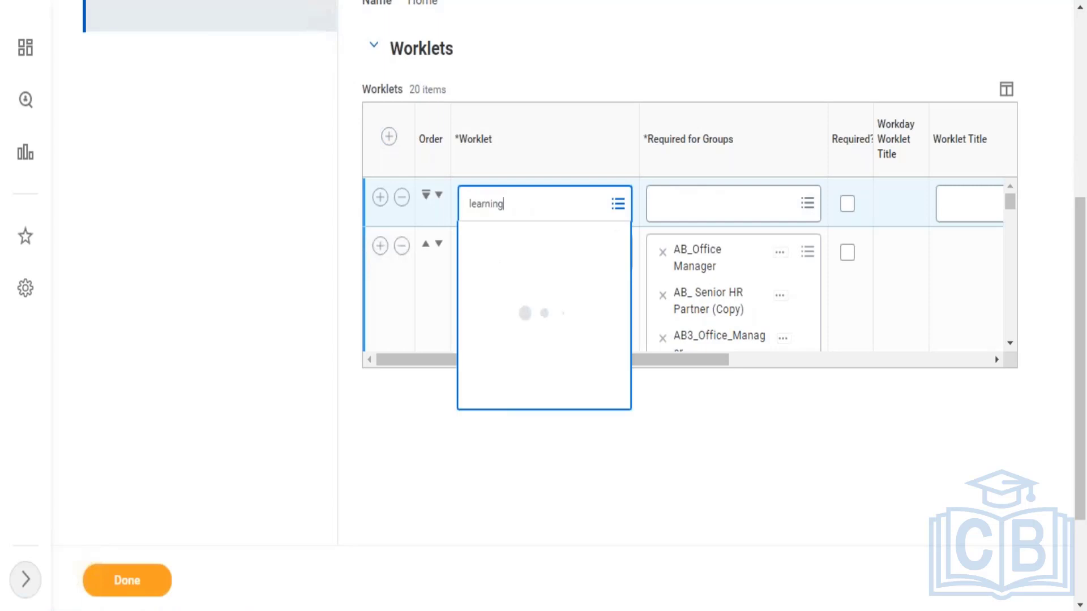
pyautogui.click(512, 277)
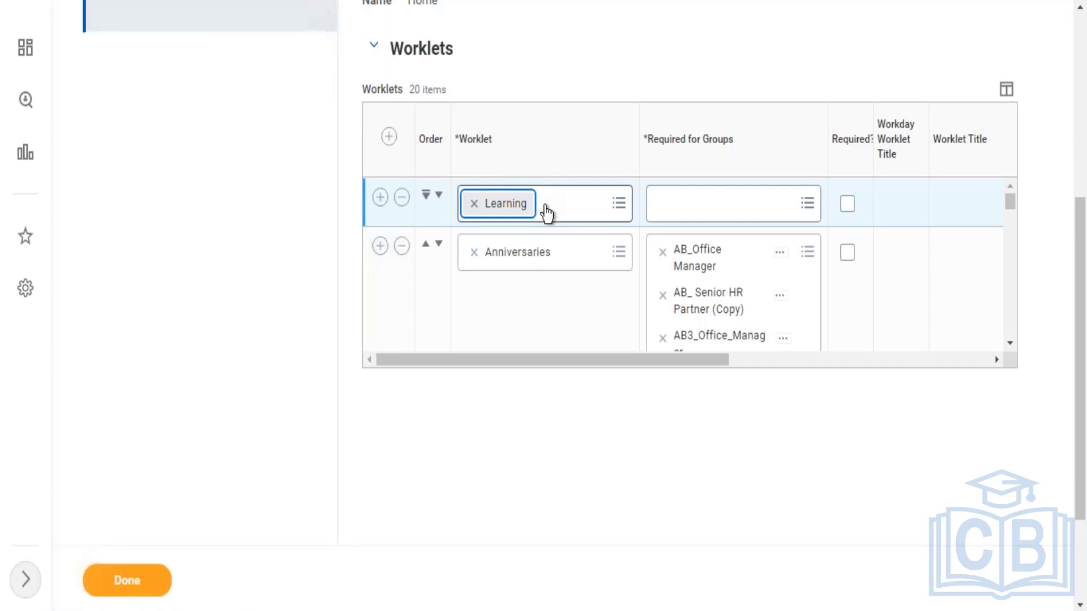
pyautogui.click(736, 211)
pyautogui.write('le')
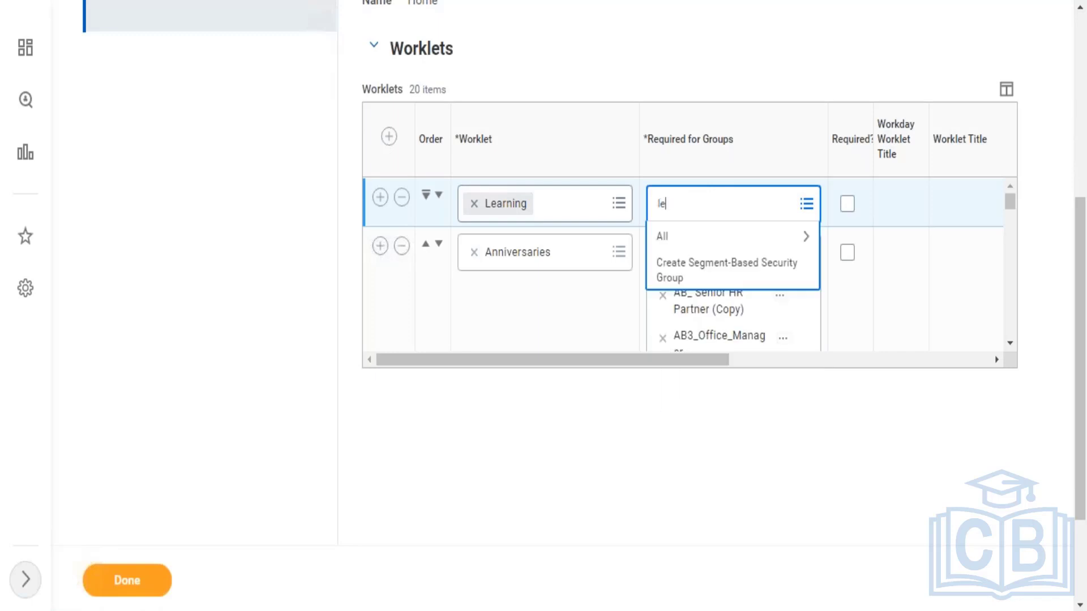
pyautogui.write('arning admin')
pyautogui.press('Return')
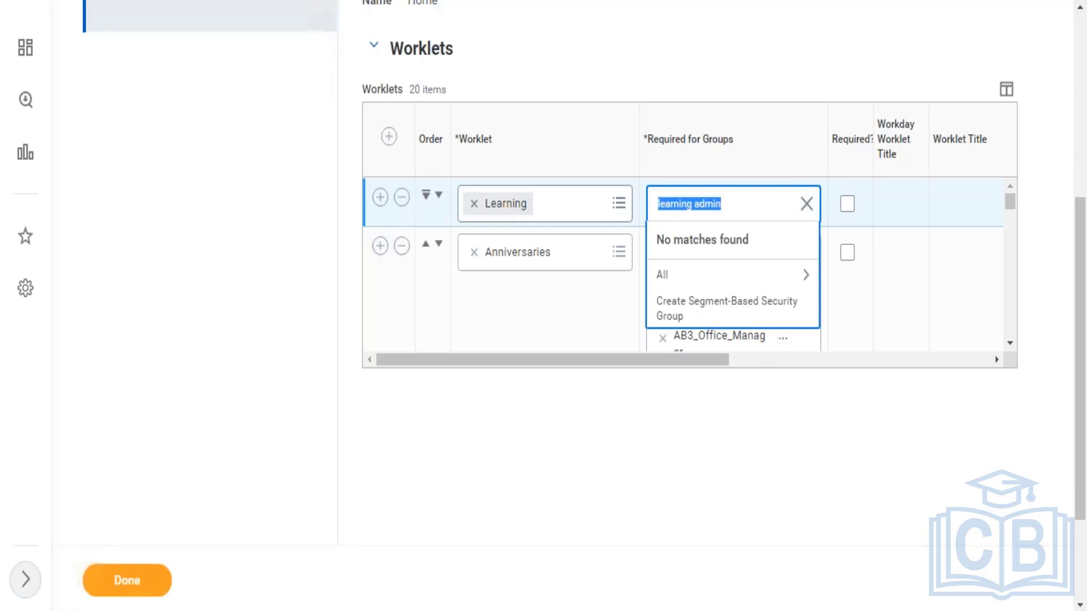
pyautogui.click(805, 204)
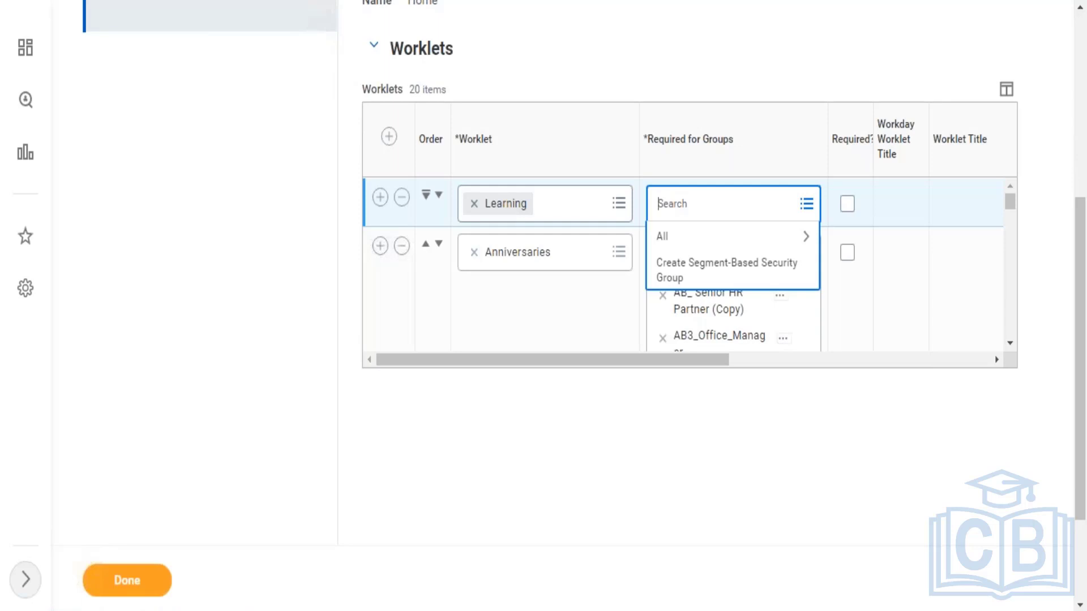
pyautogui.write('Employee as self')
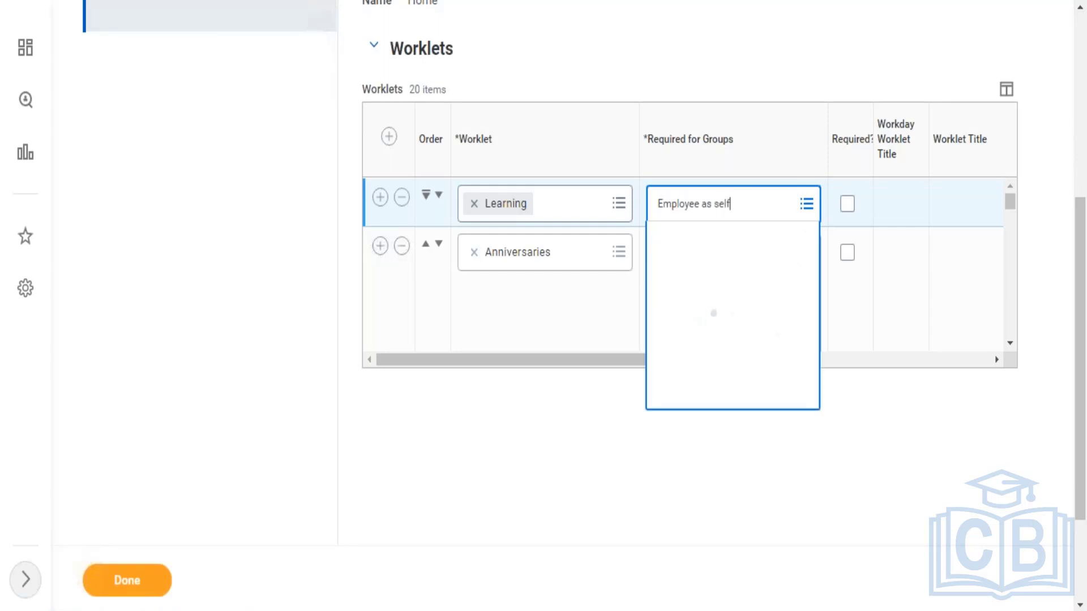
pyautogui.click(706, 204)
pyautogui.write('all')
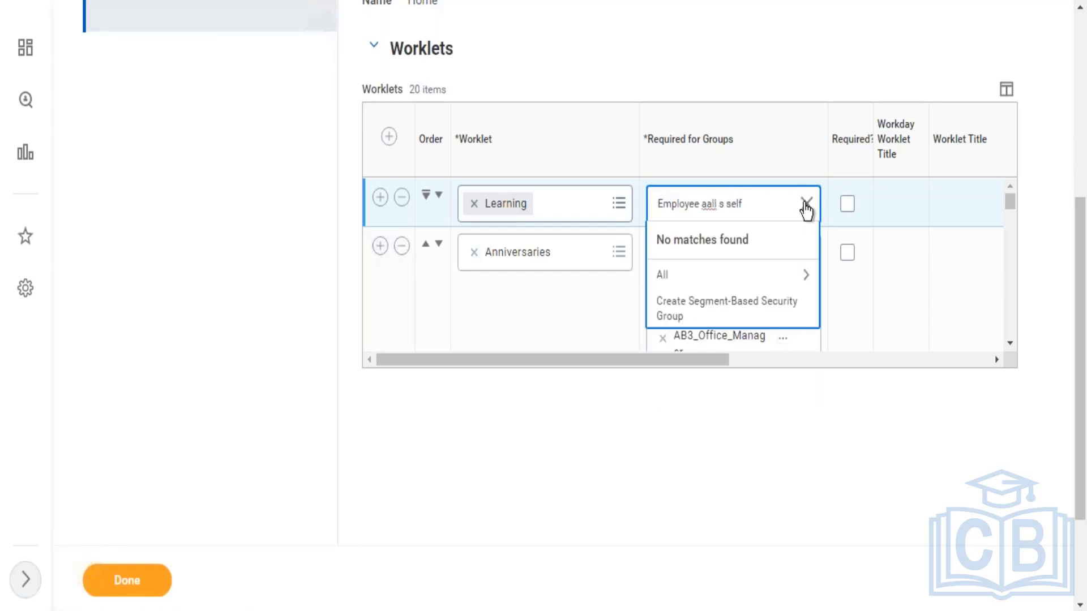
pyautogui.click(807, 204)
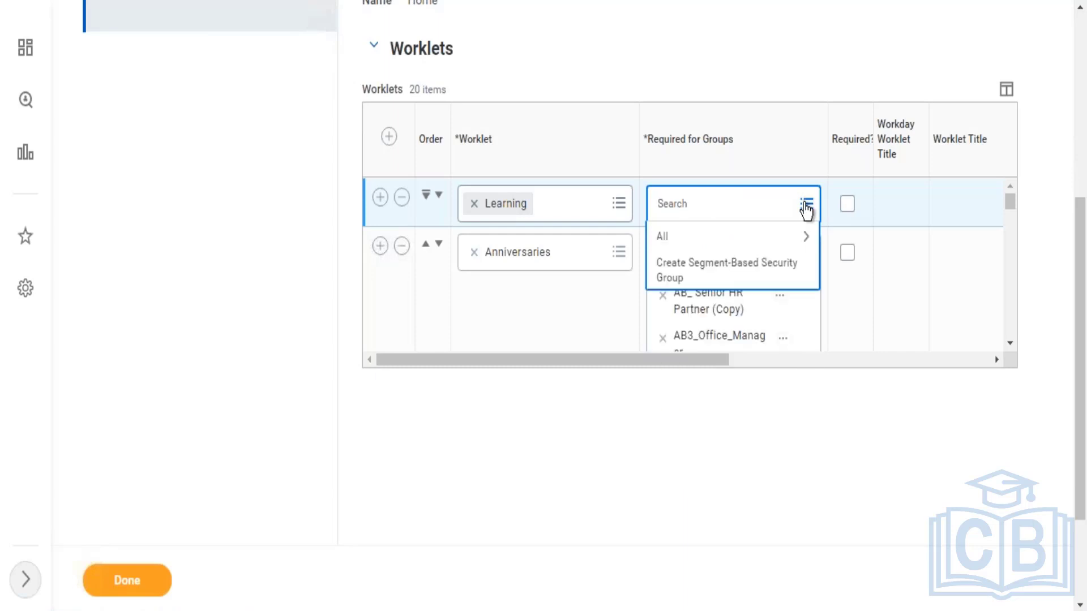
pyautogui.write('all employees')
pyautogui.press('Return')
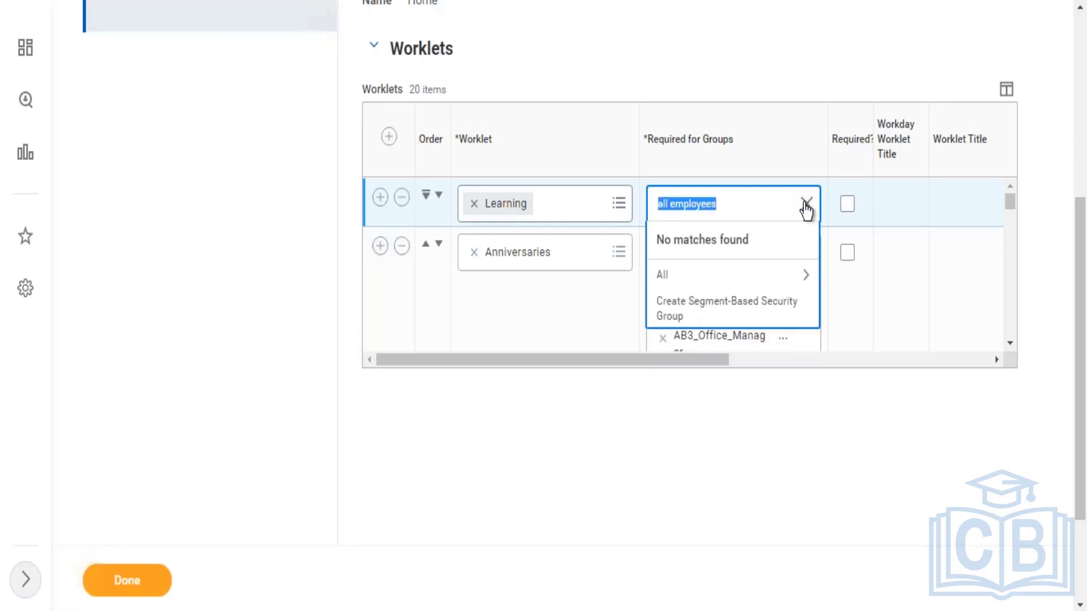
pyautogui.click(806, 204)
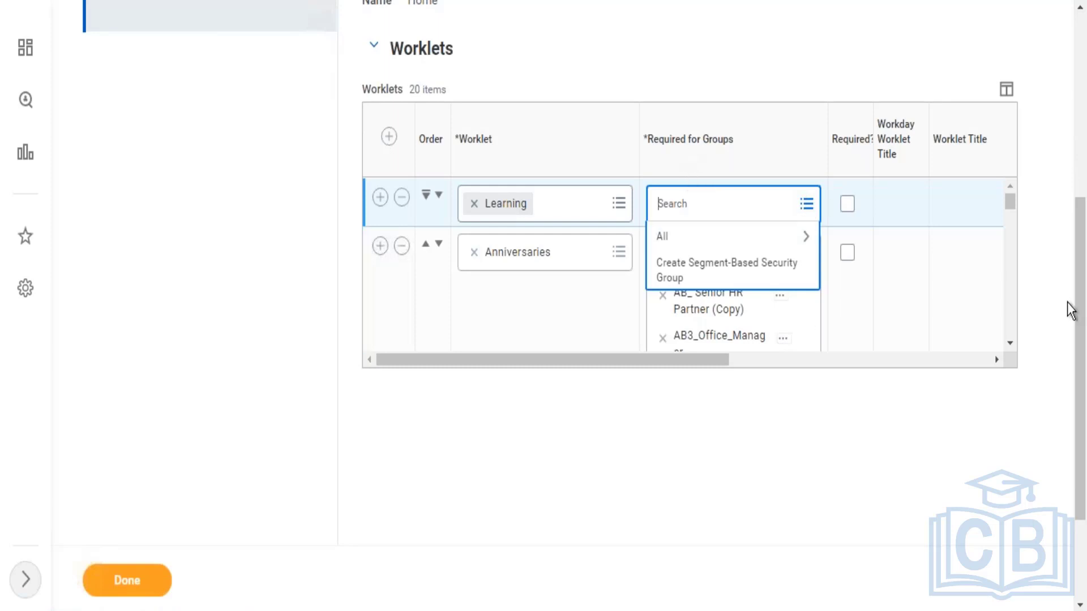
# Step: Search 'maintain dashboard' and open Maintain Dashboards, which flags 1 error in Home's worklets
pyautogui.moveTo(1077, 300); pyautogui.dragTo(1068, 99)
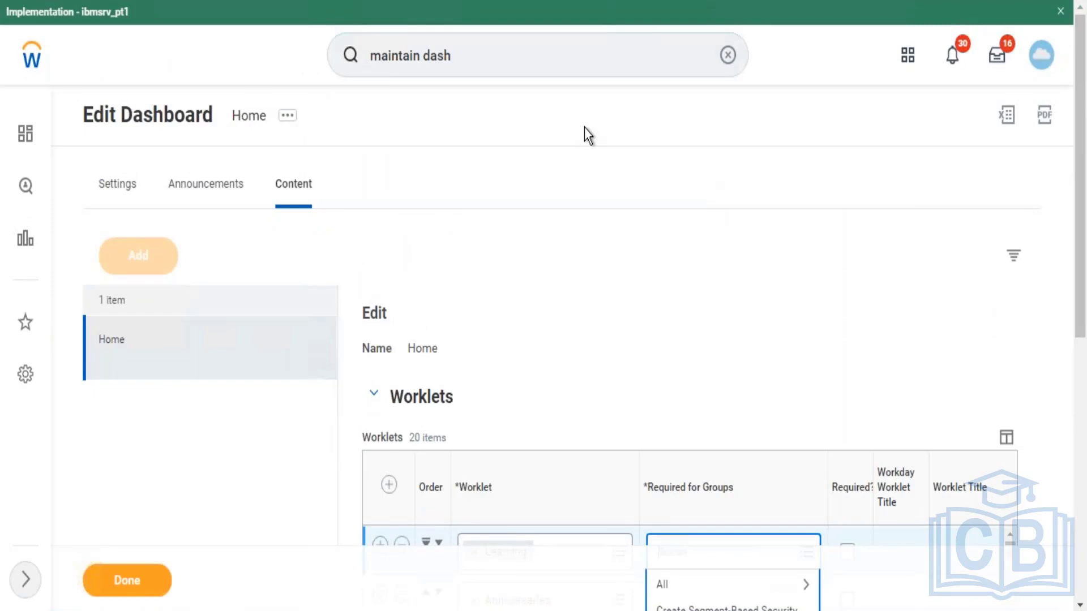
pyautogui.scroll(-1, 1084, 319)
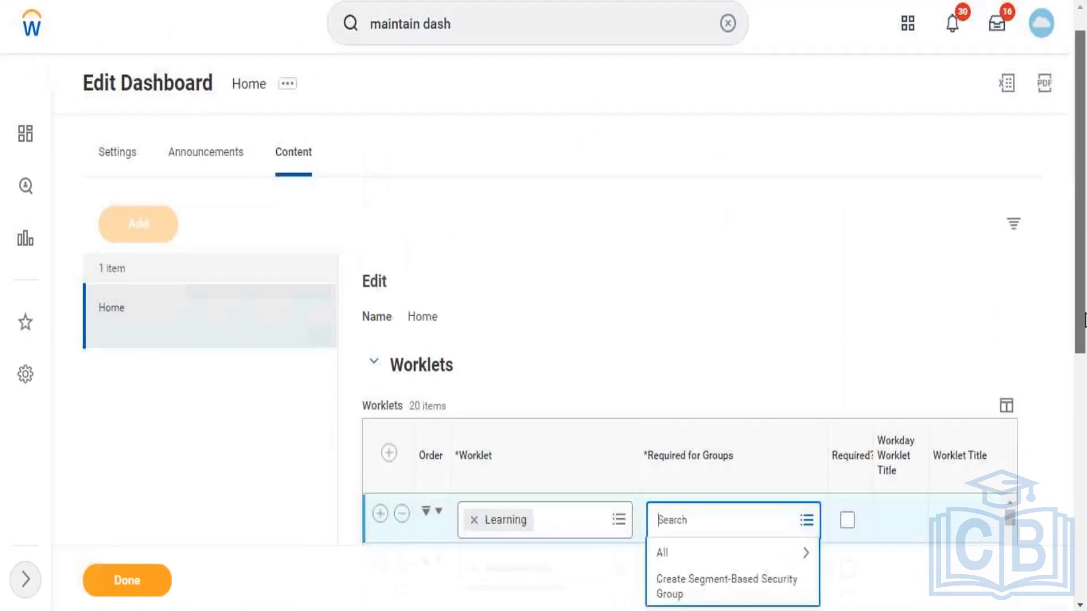
pyautogui.moveTo(1086, 320); pyautogui.dragTo(1073, 207)
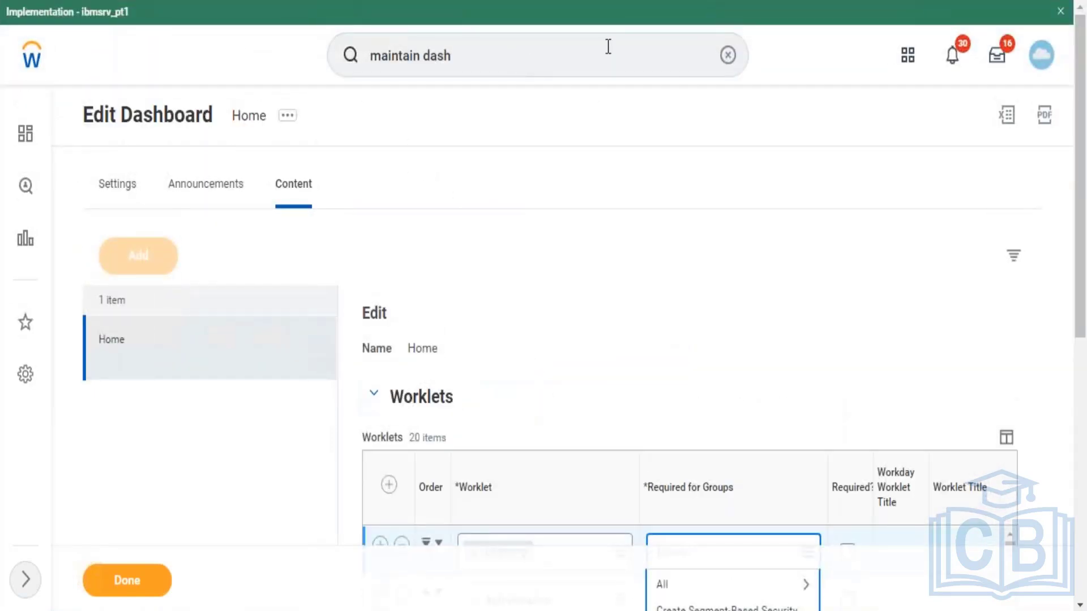
pyautogui.click(514, 56)
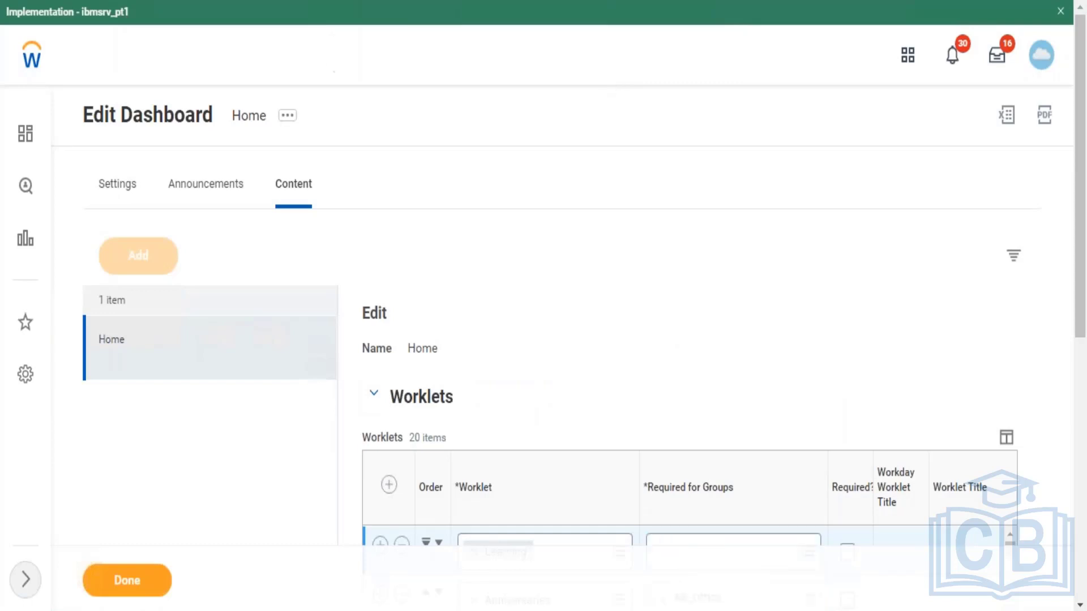
pyautogui.write('maintain dash')
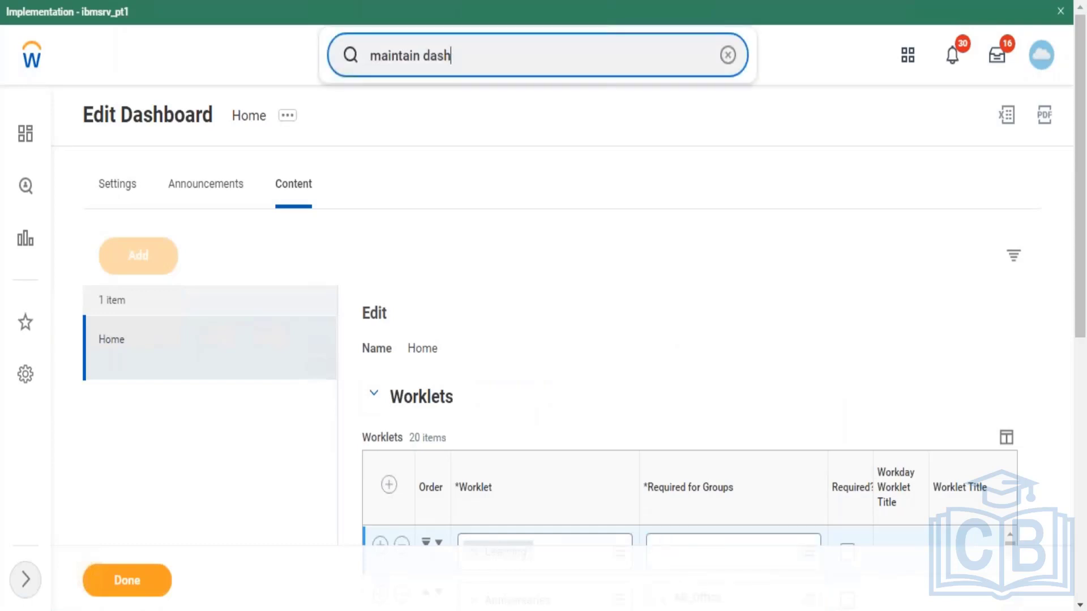
pyautogui.press('BackSpace')
pyautogui.press('BackSpace')
pyautogui.press('BackSpace')
pyautogui.press('BackSpace')
pyautogui.press('BackSpace')
pyautogui.press('BackSpace')
pyautogui.press('BackSpace')
pyautogui.press('BackSpace')
pyautogui.press('BackSpace')
pyautogui.press('BackSpace')
pyautogui.press('BackSpace')
pyautogui.press('BackSpace')
pyautogui.press('BackSpace')
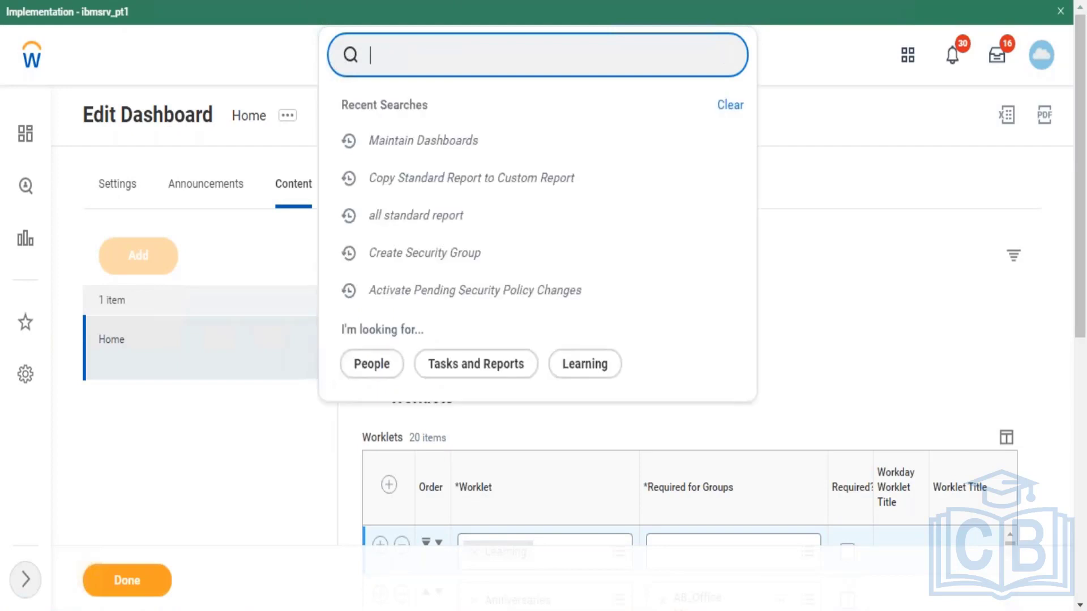
pyautogui.write('d')
pyautogui.write('mai')
pyautogui.press('BackSpace')
pyautogui.press('BackSpace')
pyautogui.press('BackSpace')
pyautogui.press('BackSpace')
pyautogui.press('BackSpace')
pyautogui.write('maintai')
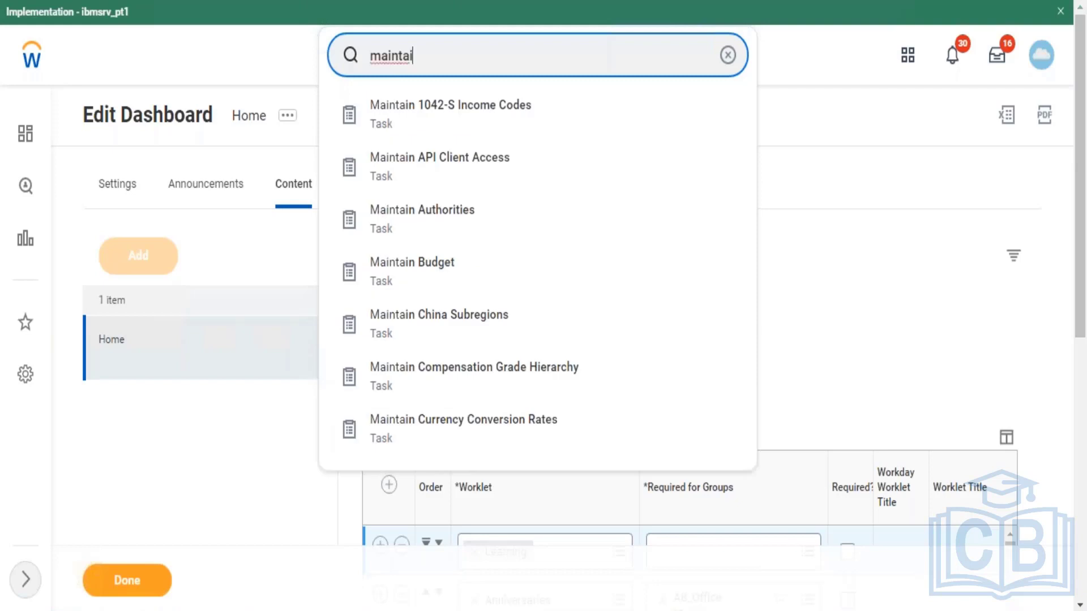
pyautogui.write('n dashboard')
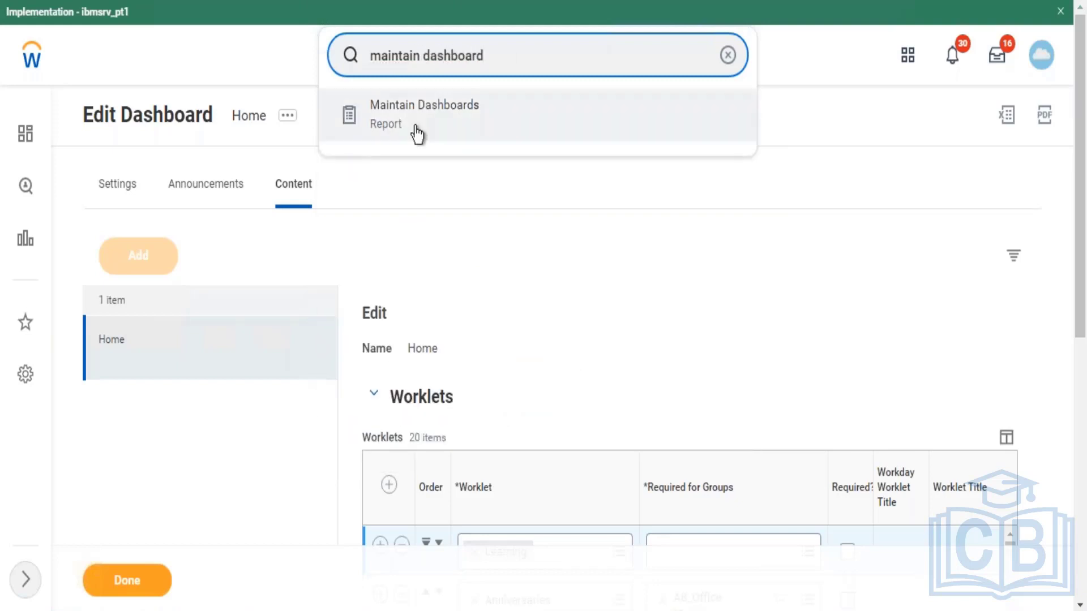
pyautogui.click(417, 133)
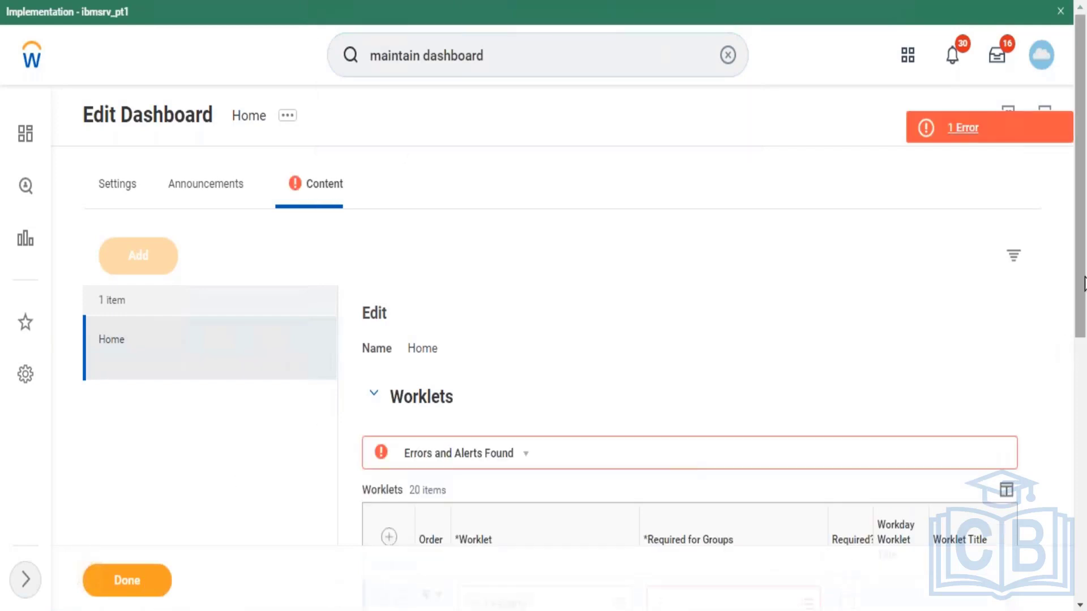
# Step: Delete the Learning worklet row from Home, back to 19 worklets, and finish editing
pyautogui.moveTo(1079, 359); pyautogui.dragTo(1080, 464)
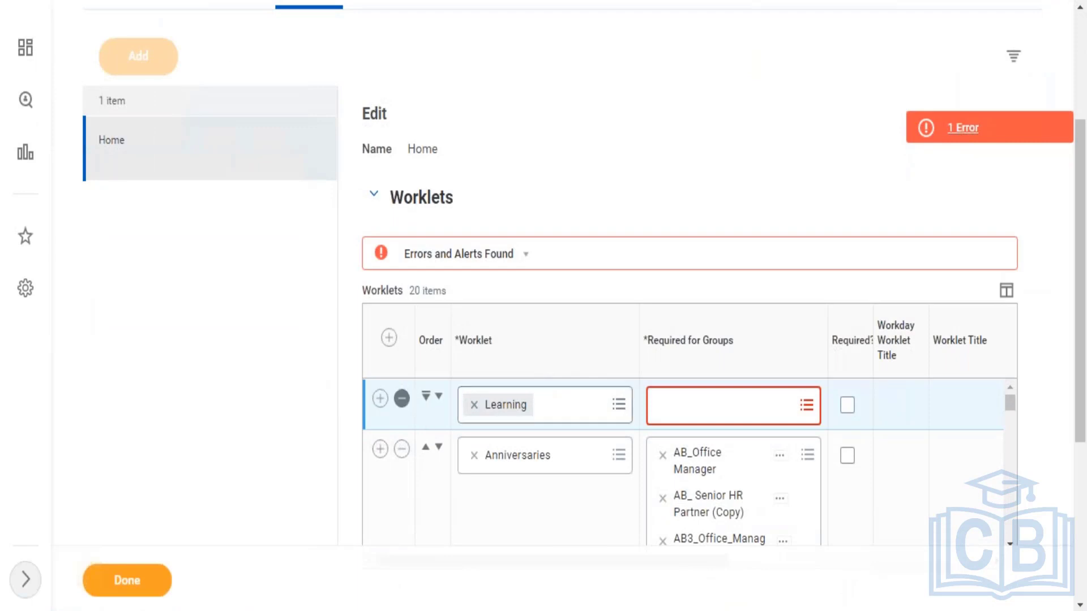
pyautogui.click(402, 398)
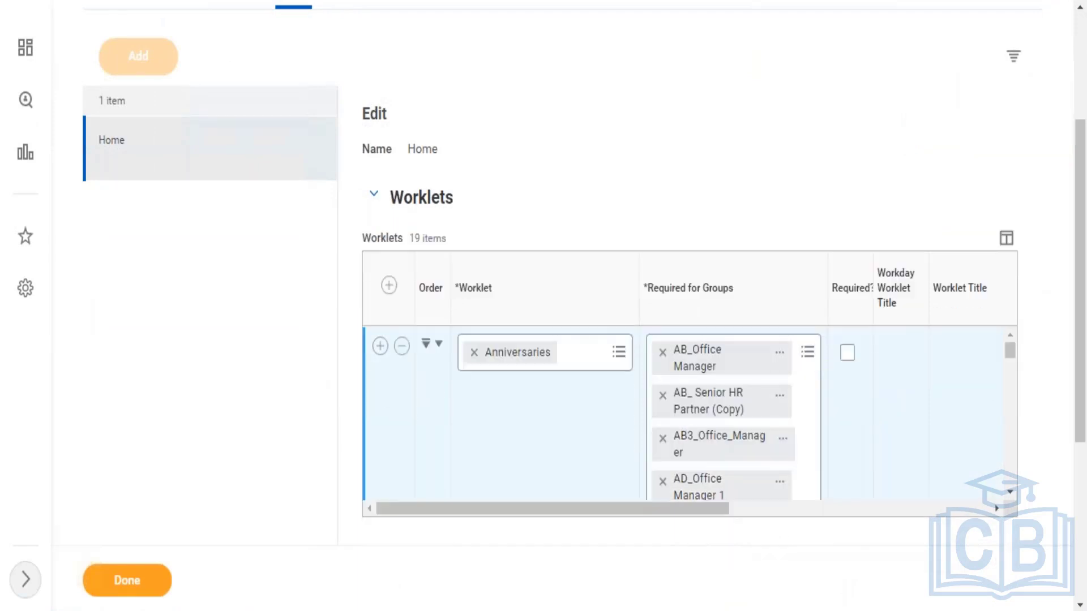
pyautogui.click(131, 598)
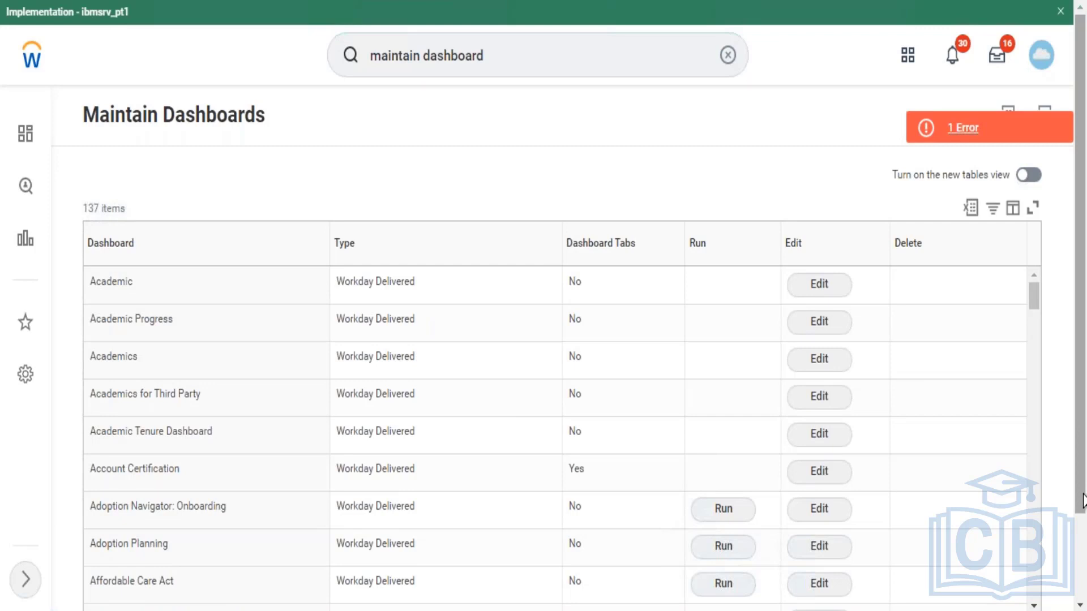
# Step: Filter the Dashboard column so the table shows only the Learning dashboard
pyautogui.scroll(-2, 1080, 560)
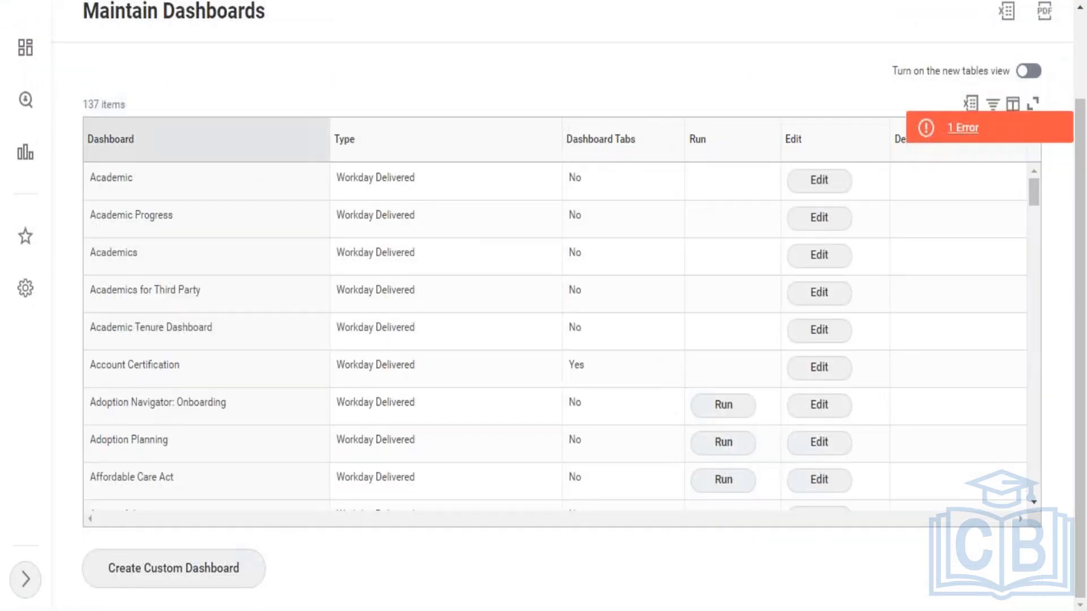
pyautogui.click(169, 139)
pyautogui.click(262, 388)
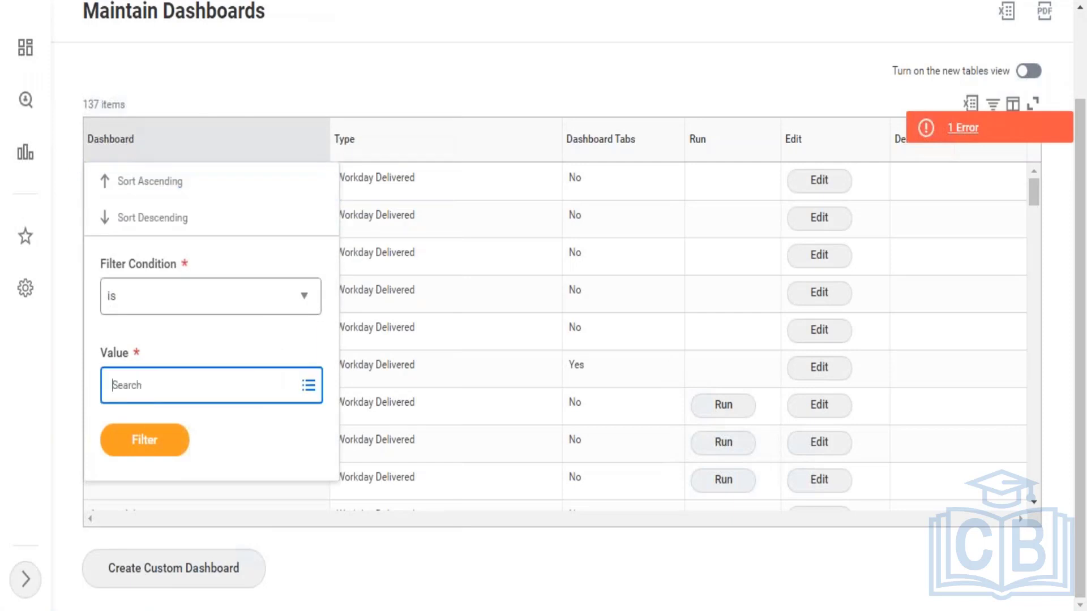
pyautogui.write('learning')
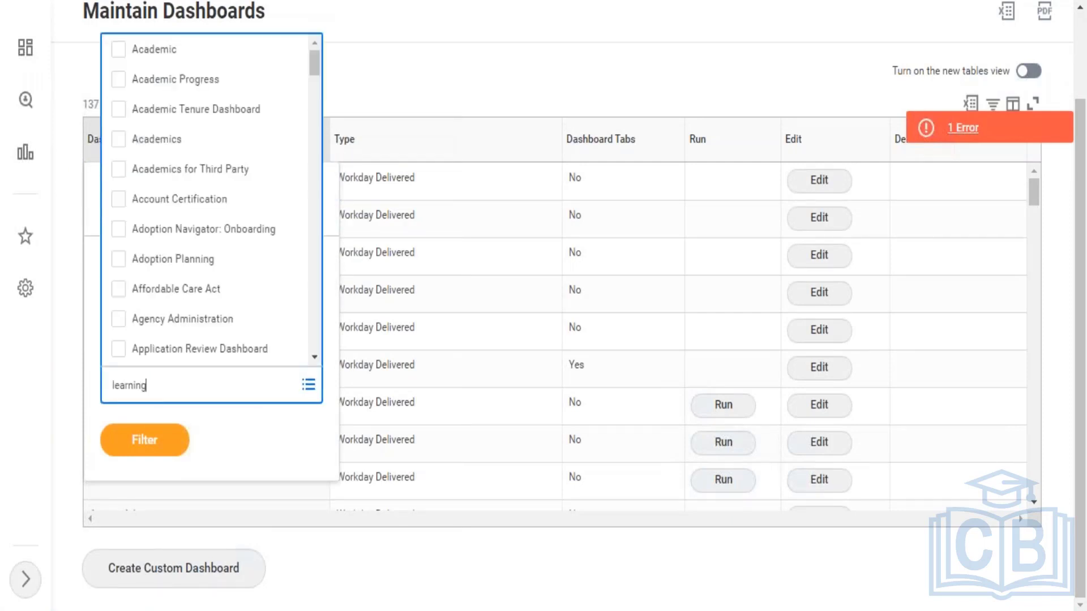
pyautogui.press('Return')
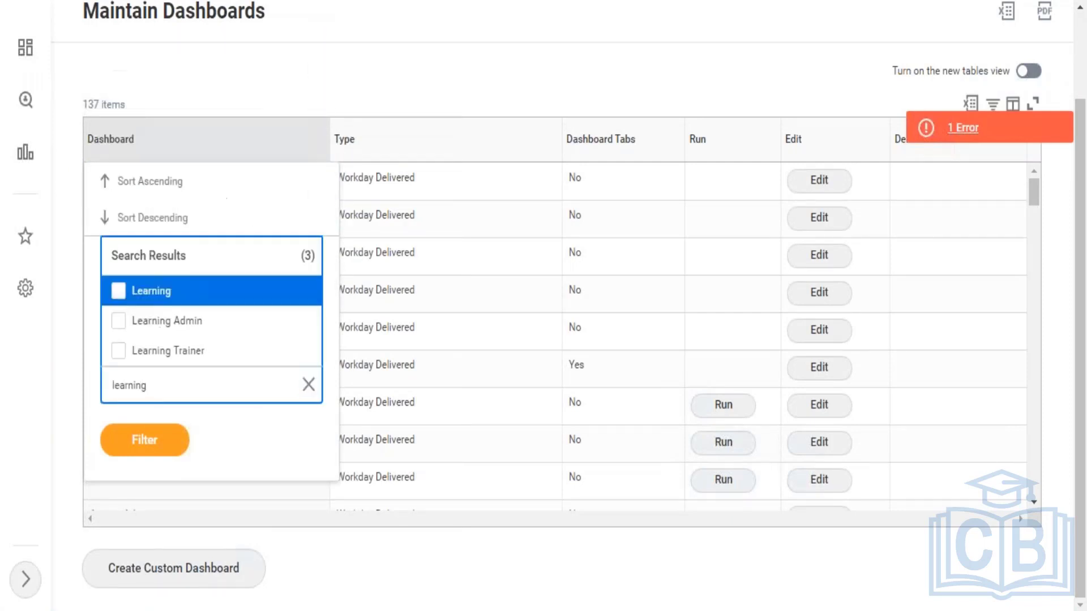
pyautogui.click(191, 306)
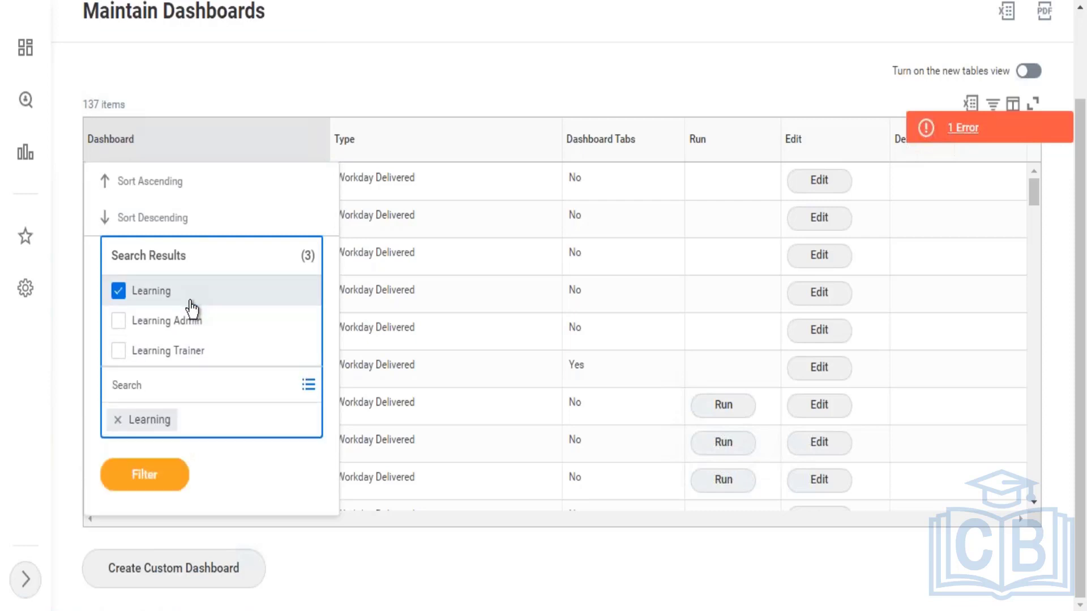
pyautogui.click(158, 474)
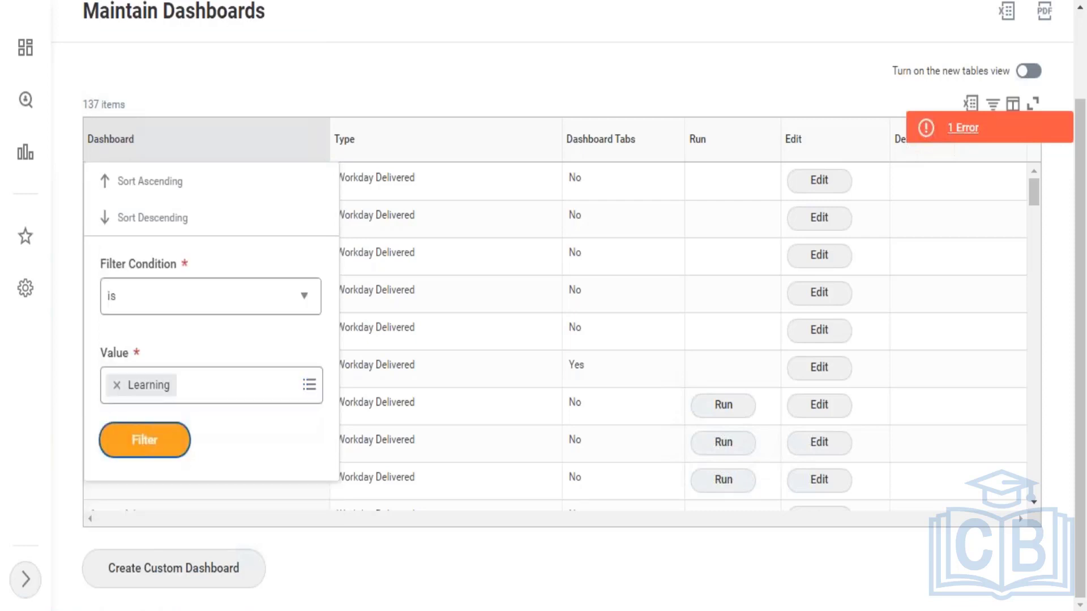
pyautogui.click(152, 453)
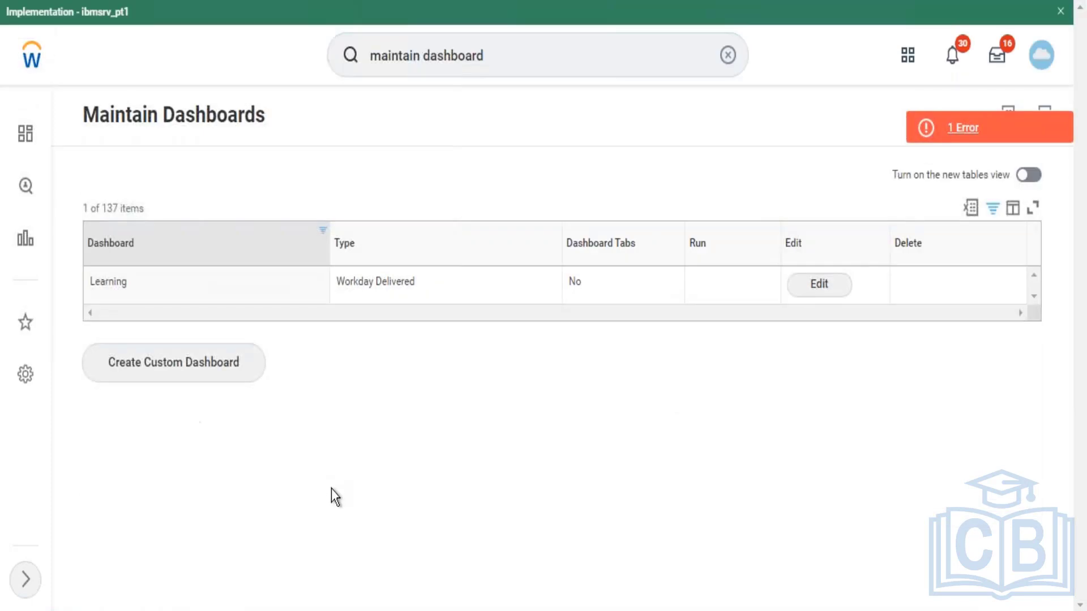
# Step: Edit the Learning dashboard and expand its Menu section to view the Content menu
pyautogui.click(841, 297)
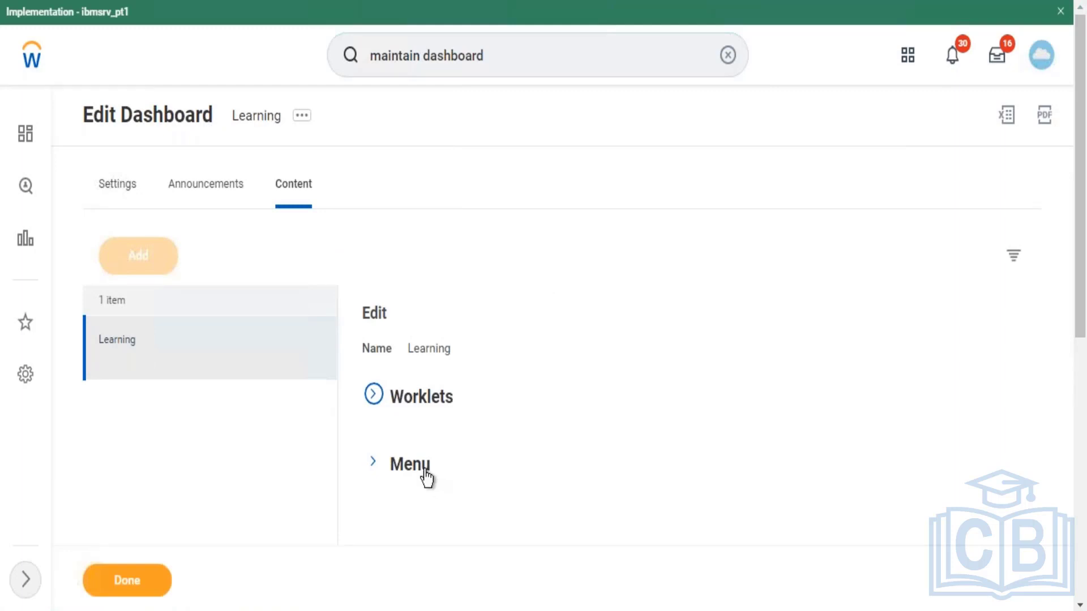
pyautogui.click(421, 472)
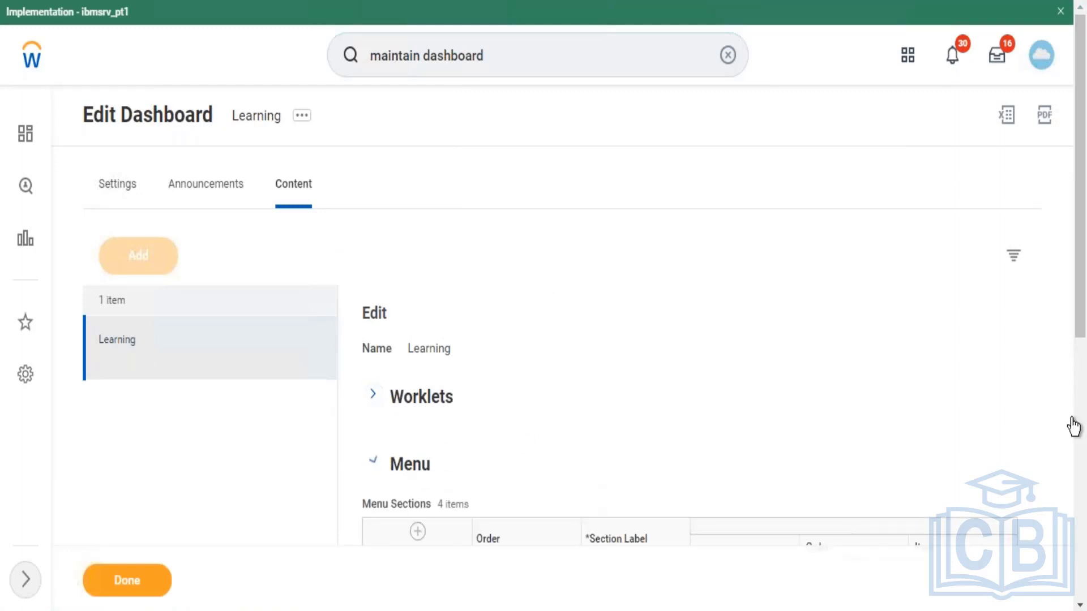
pyautogui.moveTo(1082, 299); pyautogui.dragTo(1067, 479)
pyautogui.moveTo(1011, 193); pyautogui.dragTo(998, 537)
pyautogui.moveTo(1081, 510); pyautogui.dragTo(1075, 168)
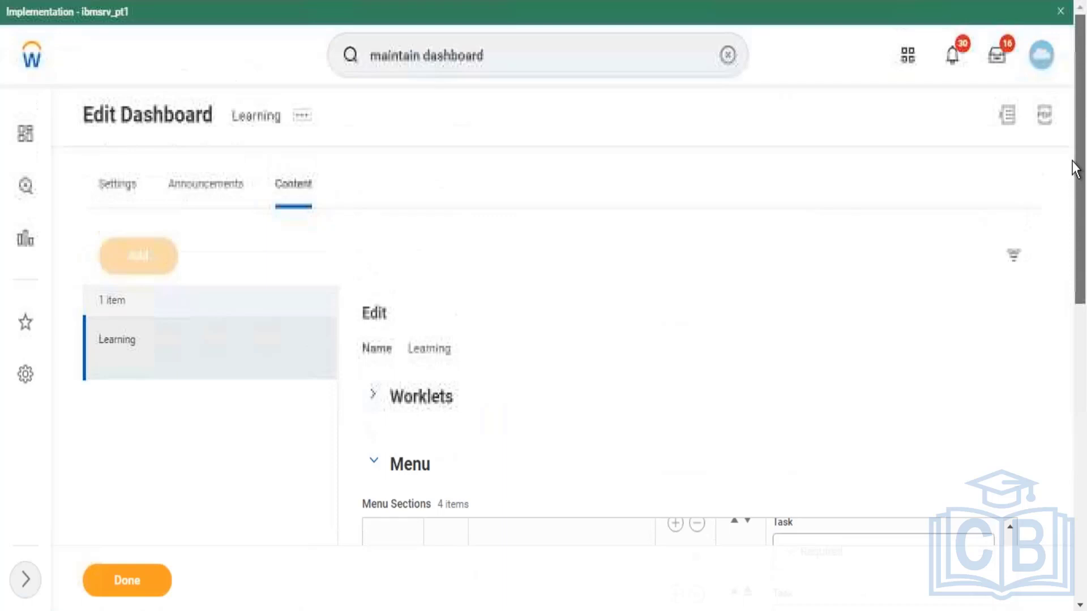
pyautogui.click(627, 50)
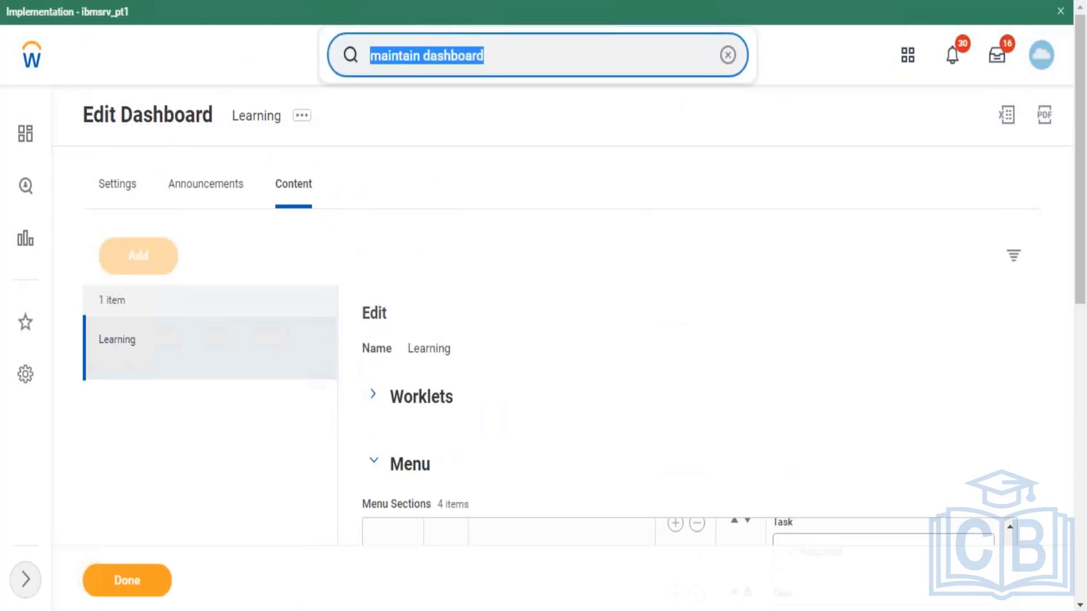
pyautogui.write('domain:')
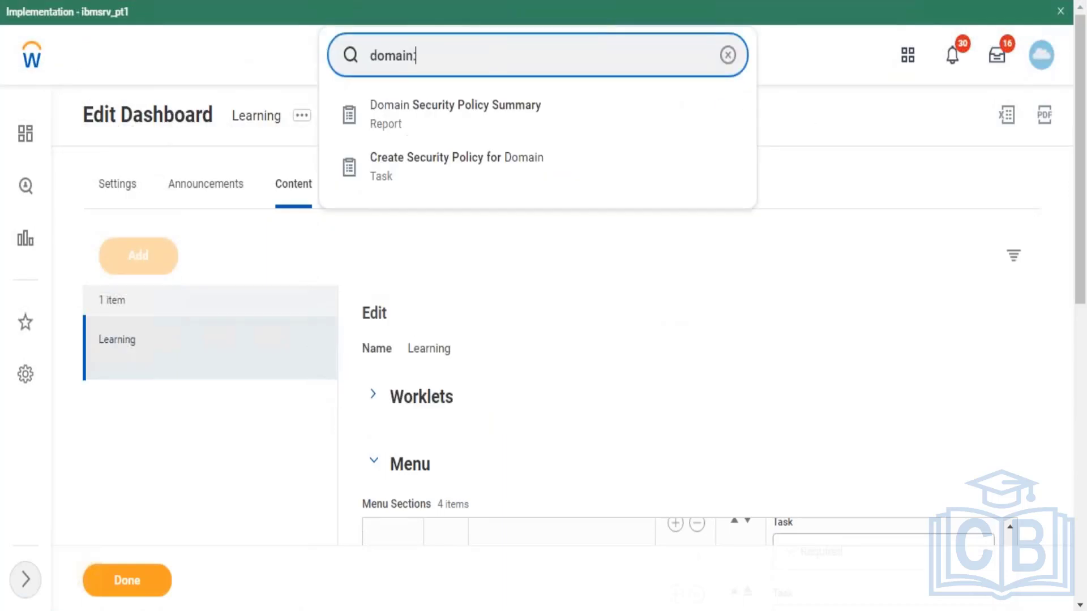
pyautogui.write('learning')
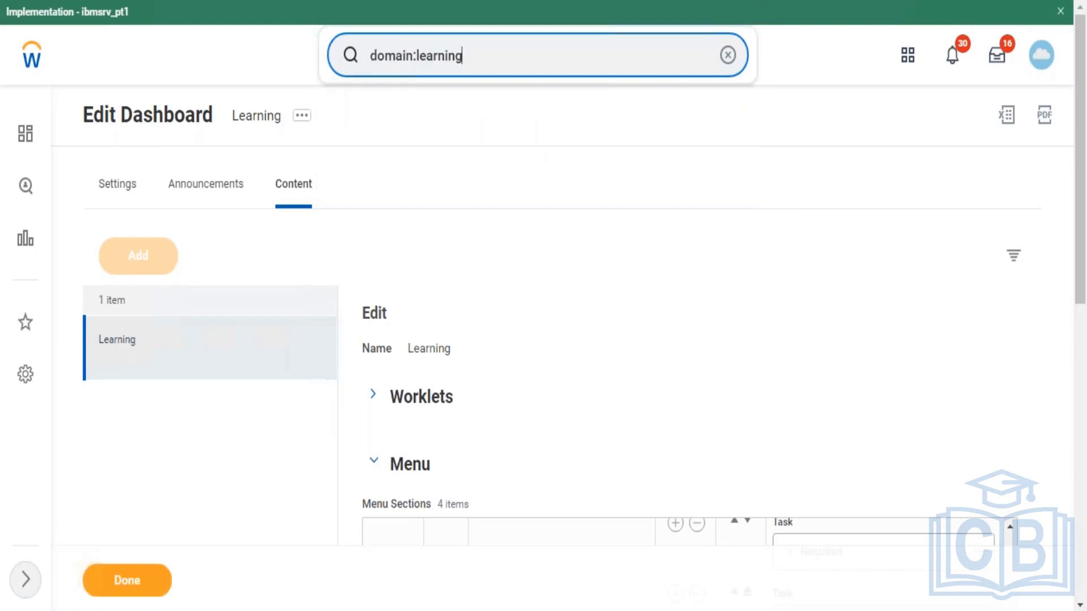
pyautogui.press('Return')
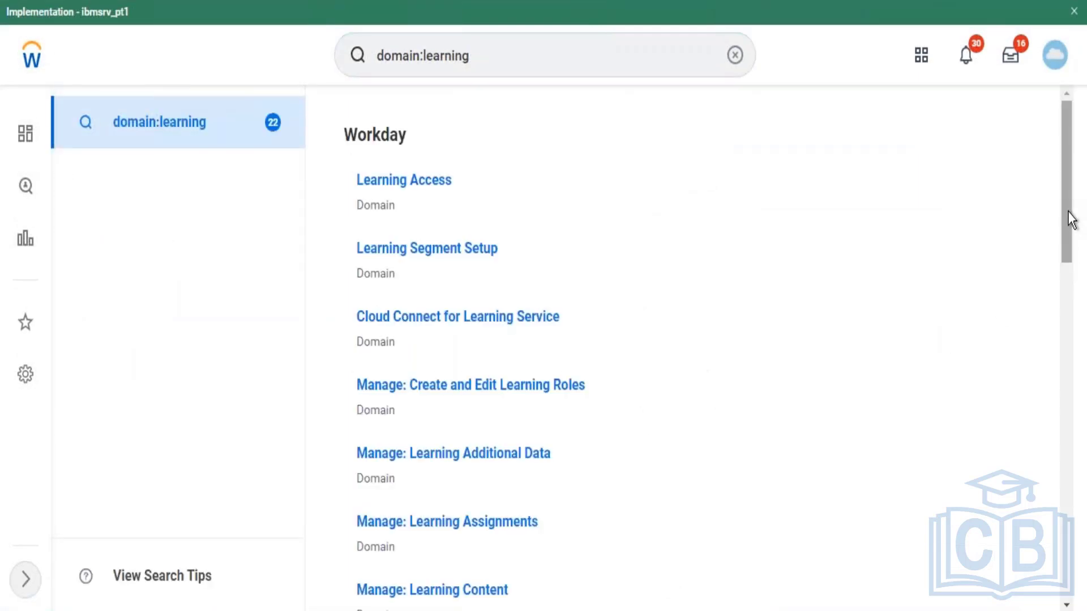
pyautogui.moveTo(1069, 213); pyautogui.dragTo(1028, 392)
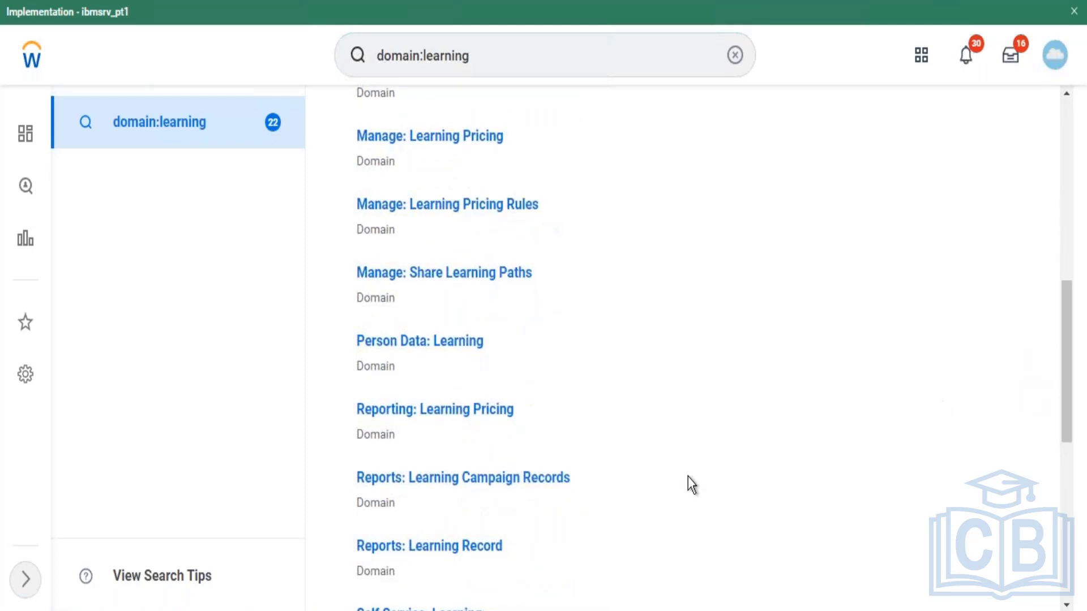
pyautogui.click(497, 342)
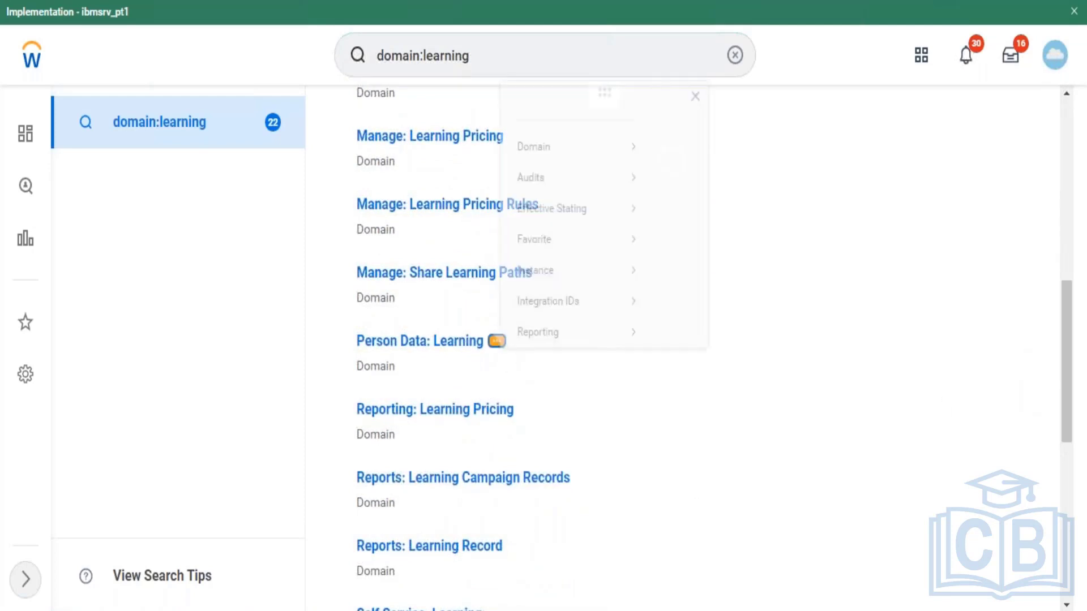
pyautogui.moveTo(549, 111)
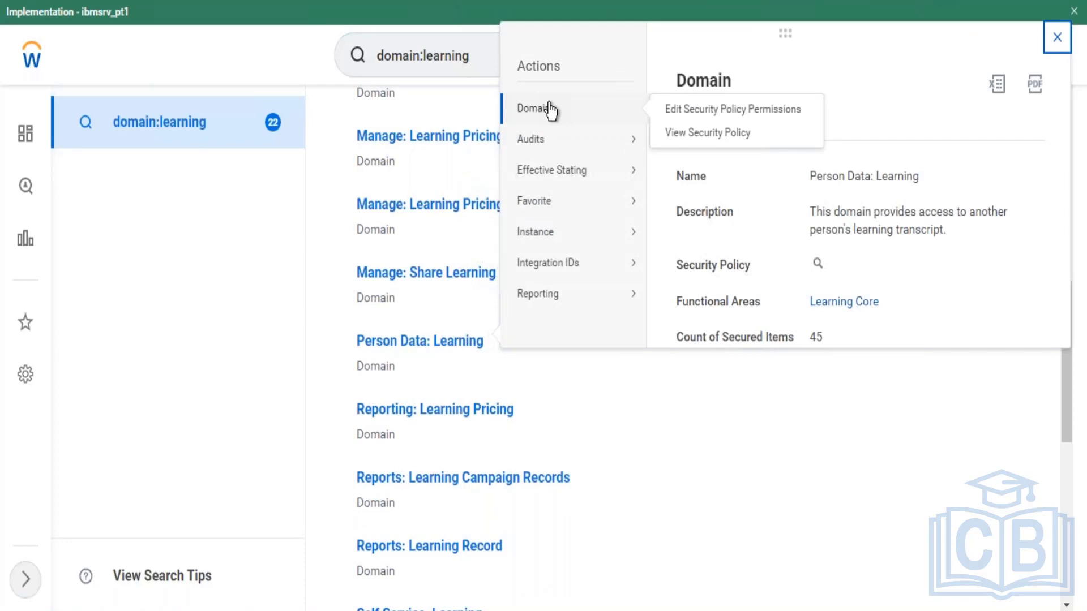
pyautogui.click(684, 117)
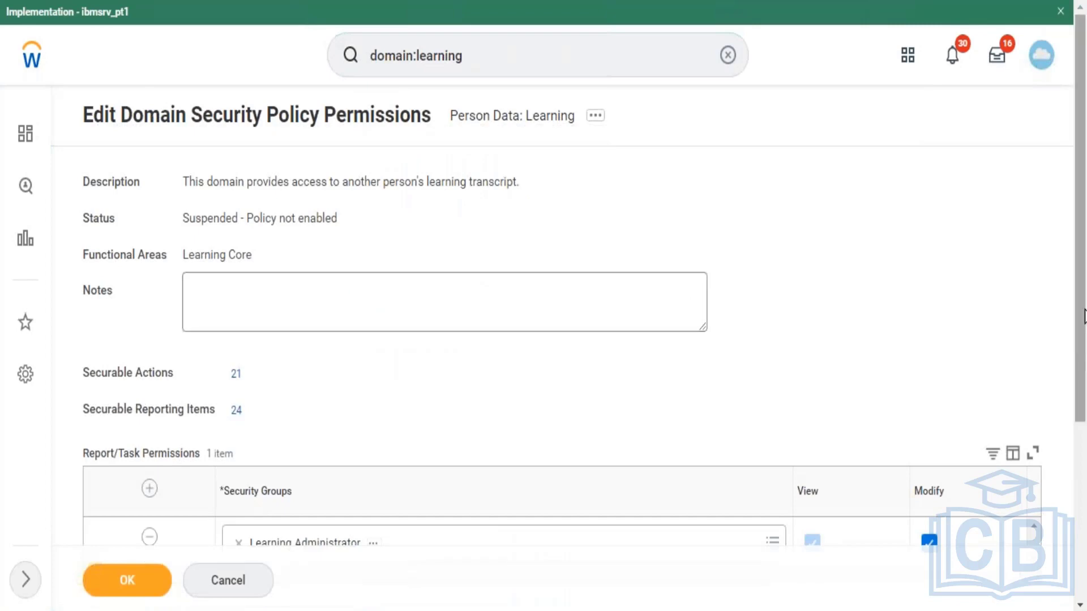
pyautogui.moveTo(1082, 292); pyautogui.dragTo(1068, 379)
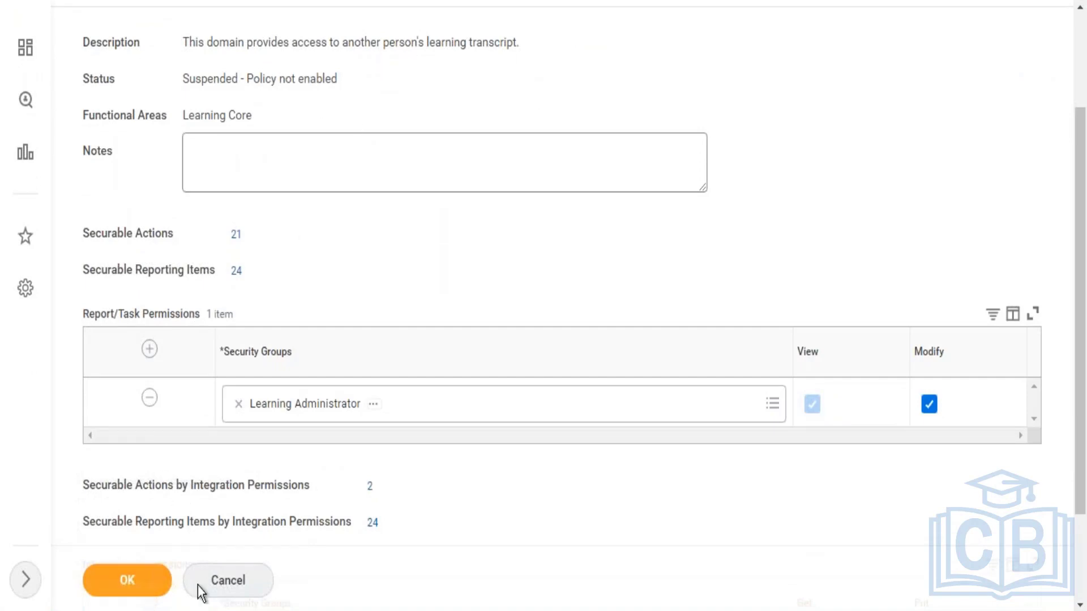
pyautogui.click(216, 583)
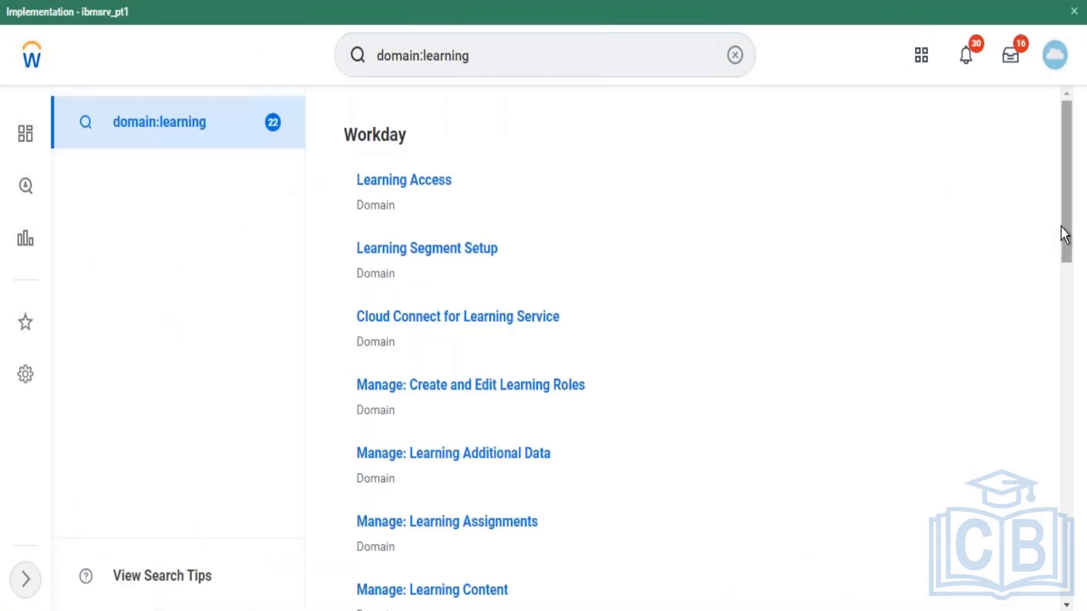
pyautogui.moveTo(1061, 226); pyautogui.dragTo(1052, 291)
pyautogui.scroll(-7, 1051, 291)
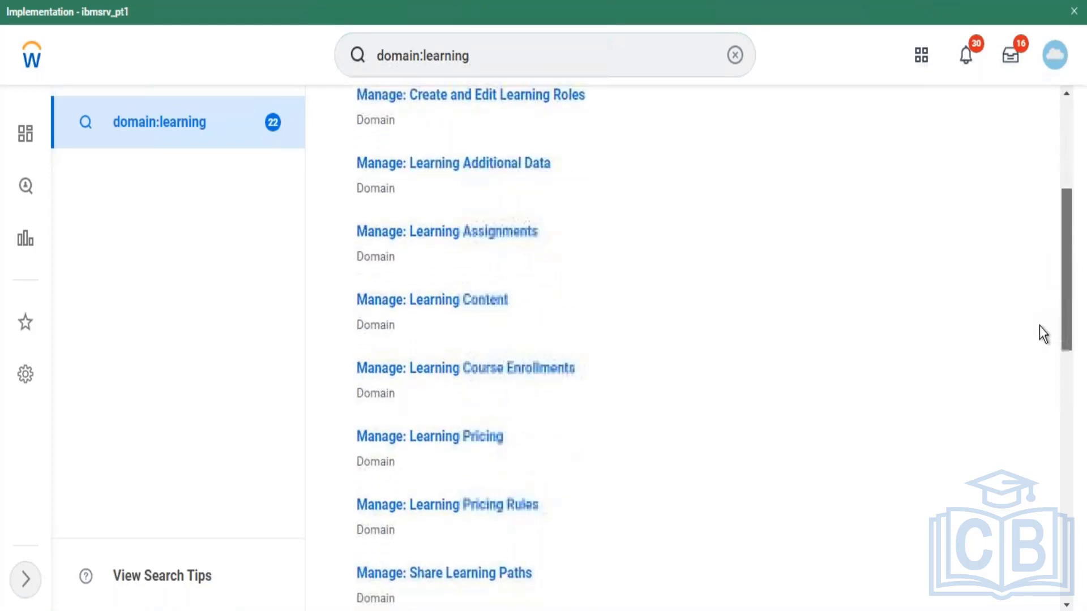
pyautogui.scroll(-4, 1024, 393)
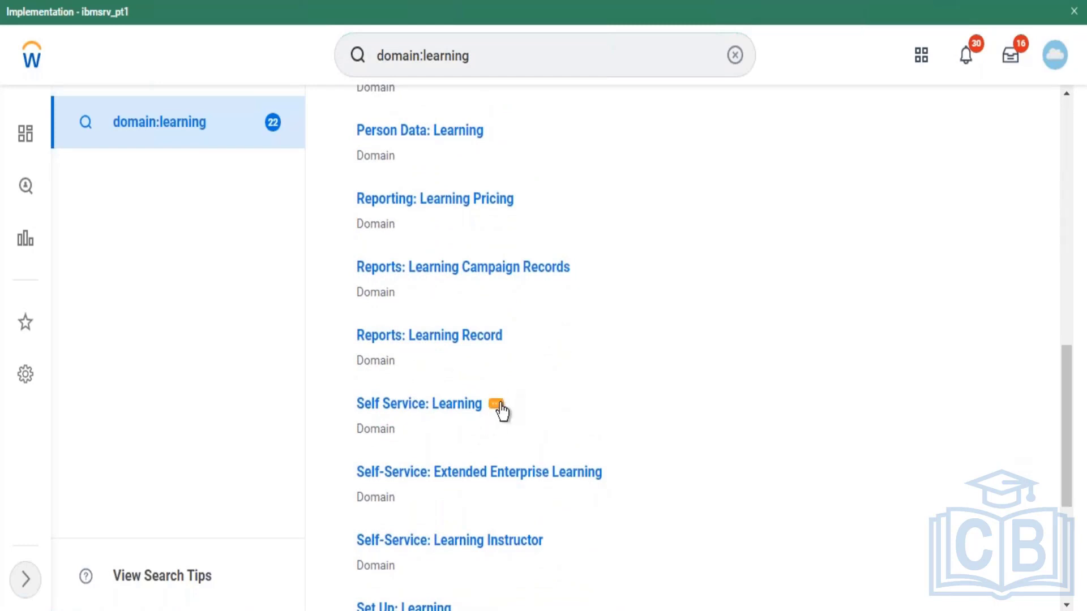
pyautogui.click(496, 404)
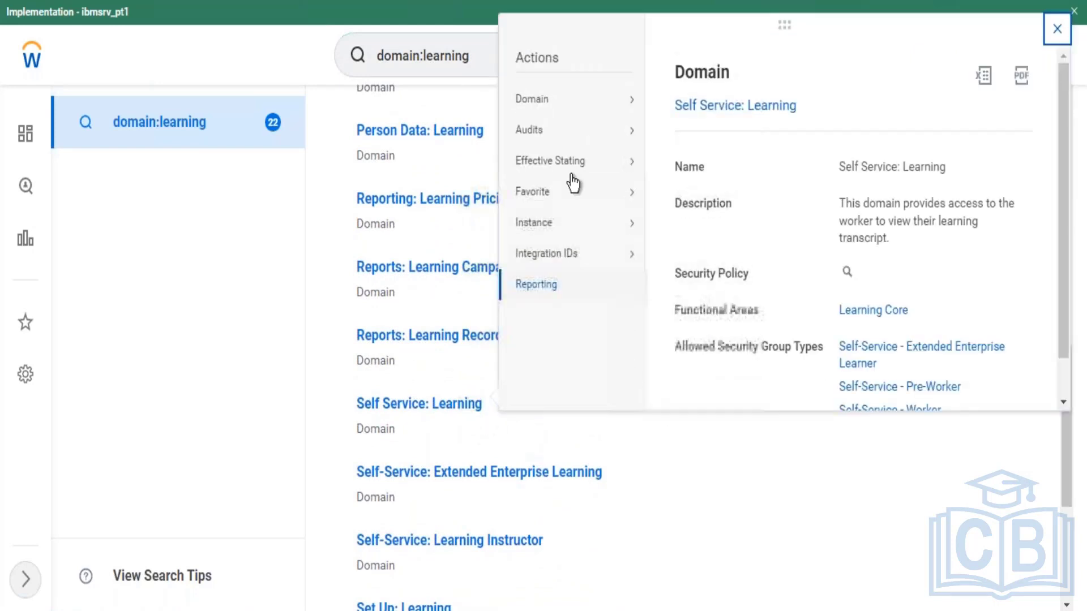
pyautogui.moveTo(545, 97)
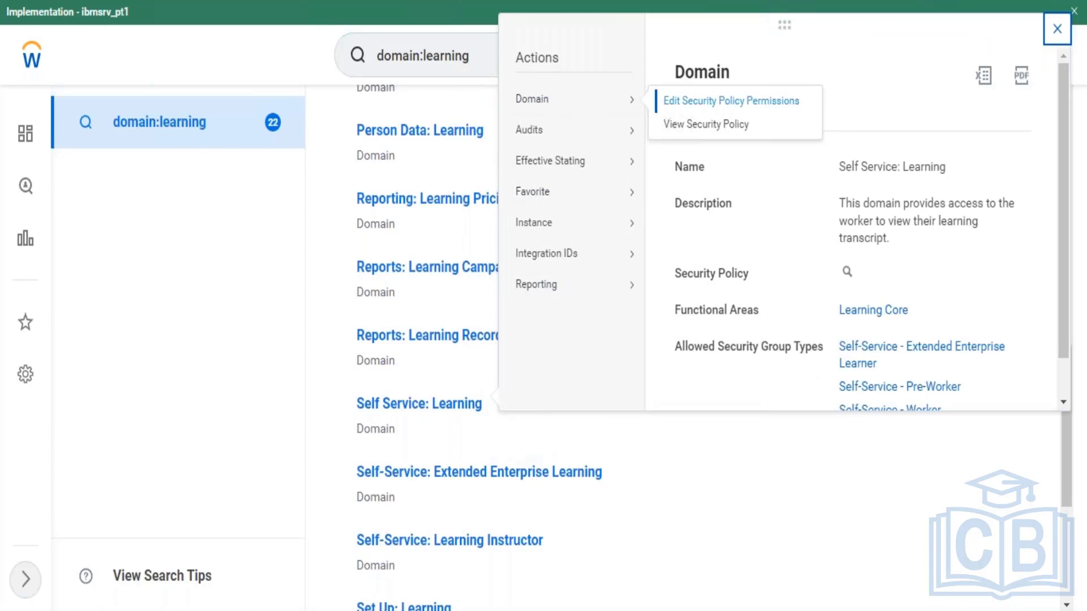
pyautogui.click(731, 101)
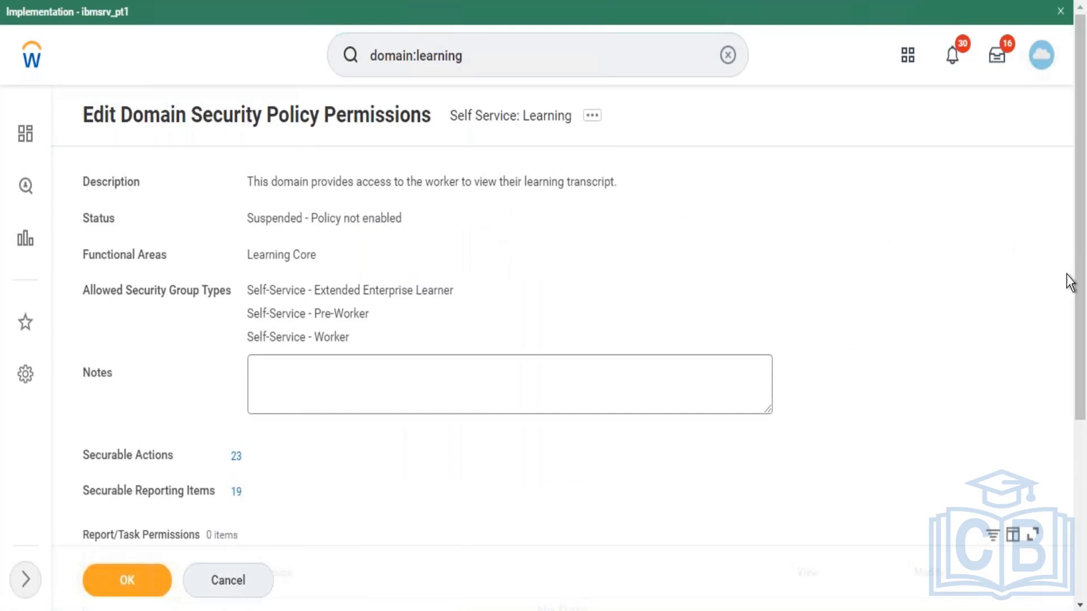
pyautogui.scroll(-4, 1074, 315)
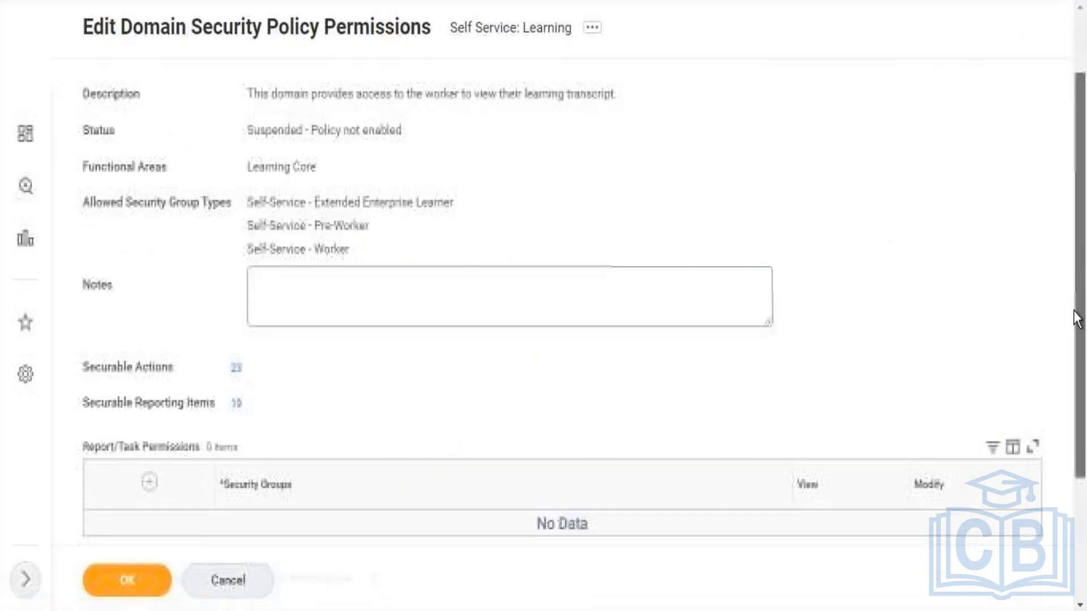
pyautogui.scroll(3, 1067, 242)
pyautogui.scroll(1, 1065, 203)
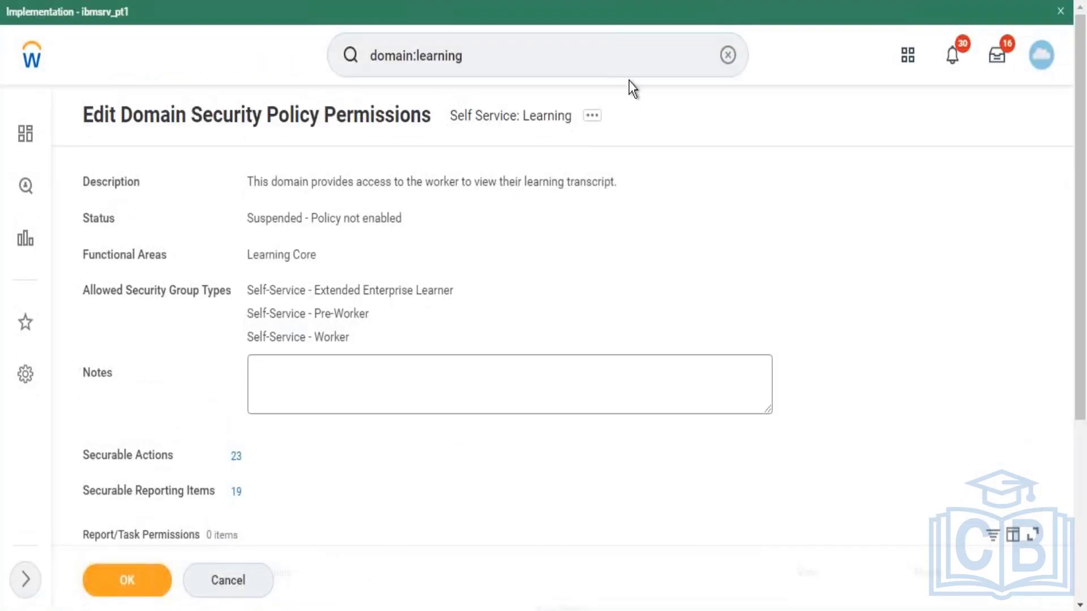
pyautogui.click(543, 51)
pyautogui.press('Return')
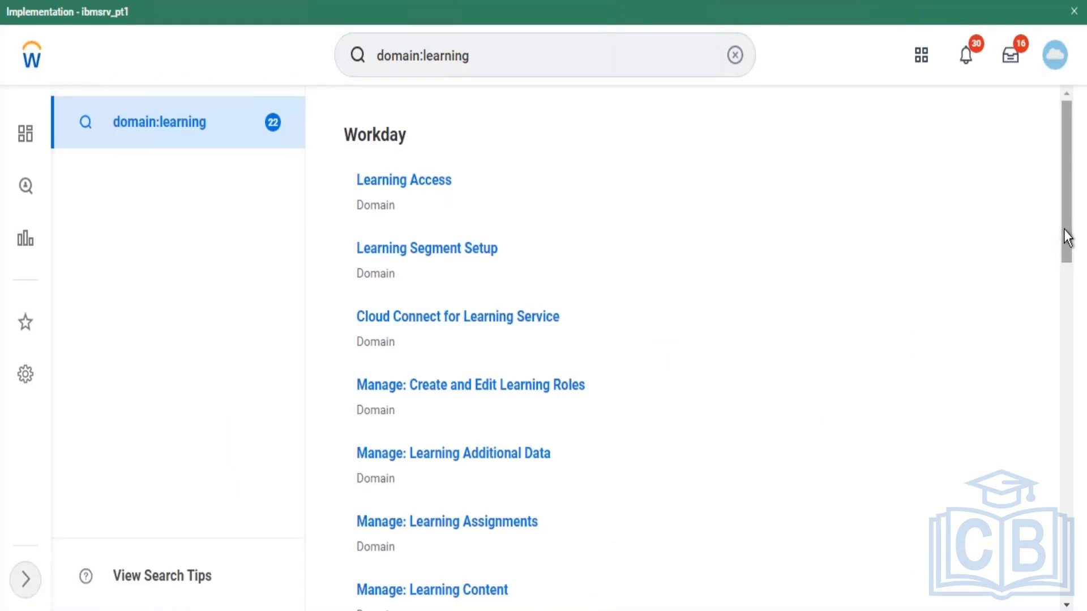
# Step: Open Edit Security Policy Permissions for the Set Up: Learning domain
pyautogui.scroll(-13, 1065, 288)
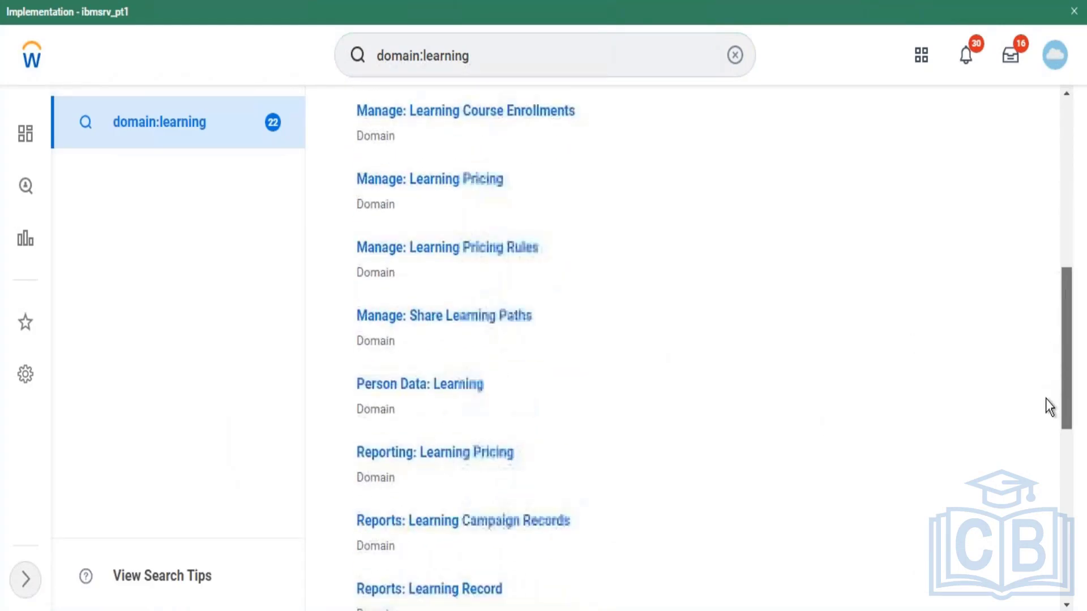
pyautogui.scroll(-3, 1037, 456)
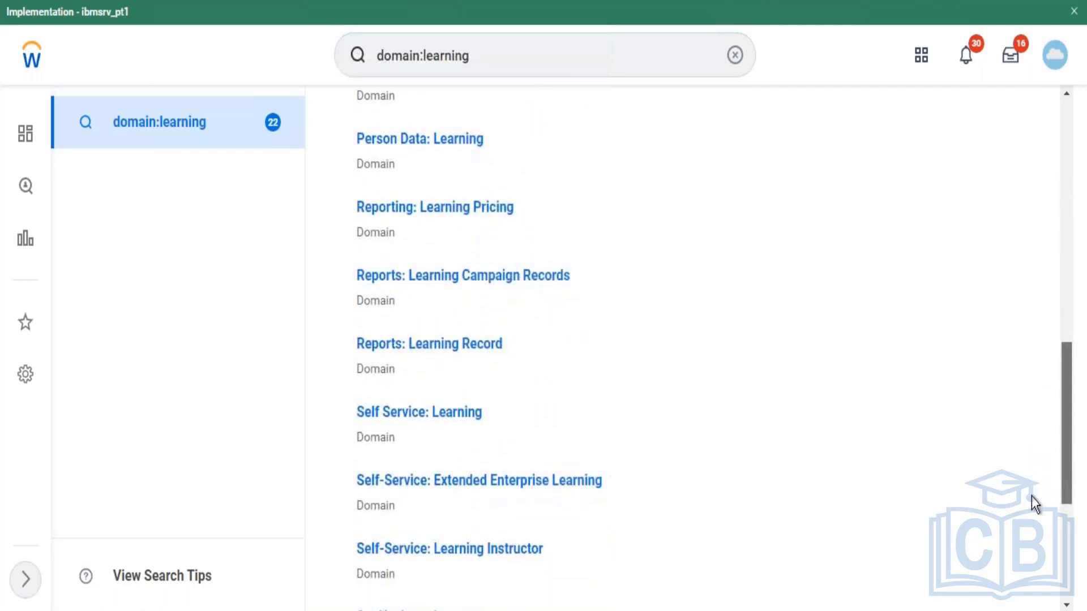
pyautogui.scroll(-1, 1030, 505)
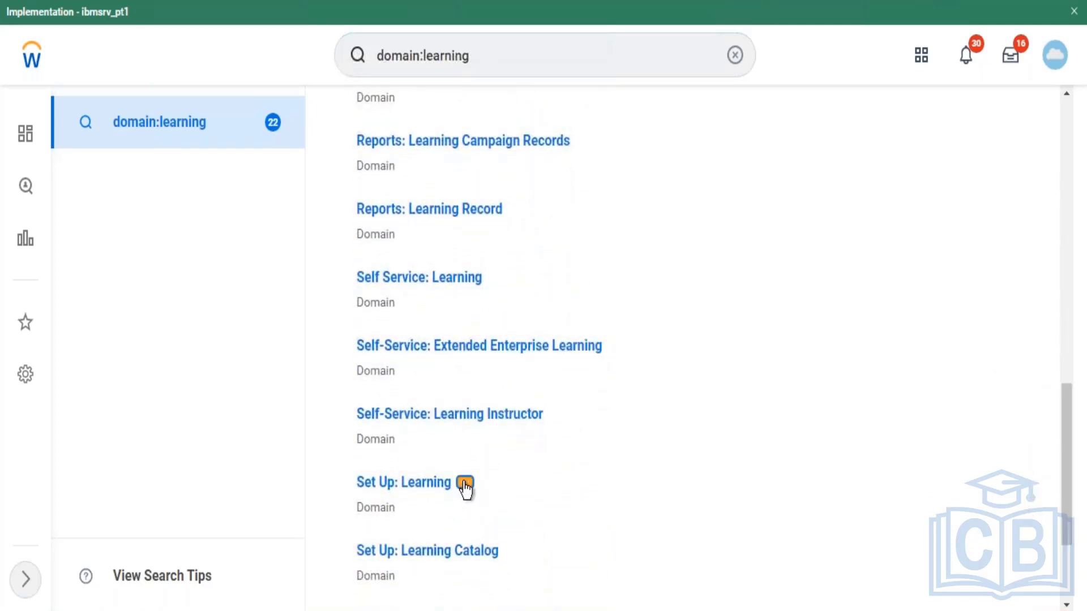
pyautogui.click(464, 484)
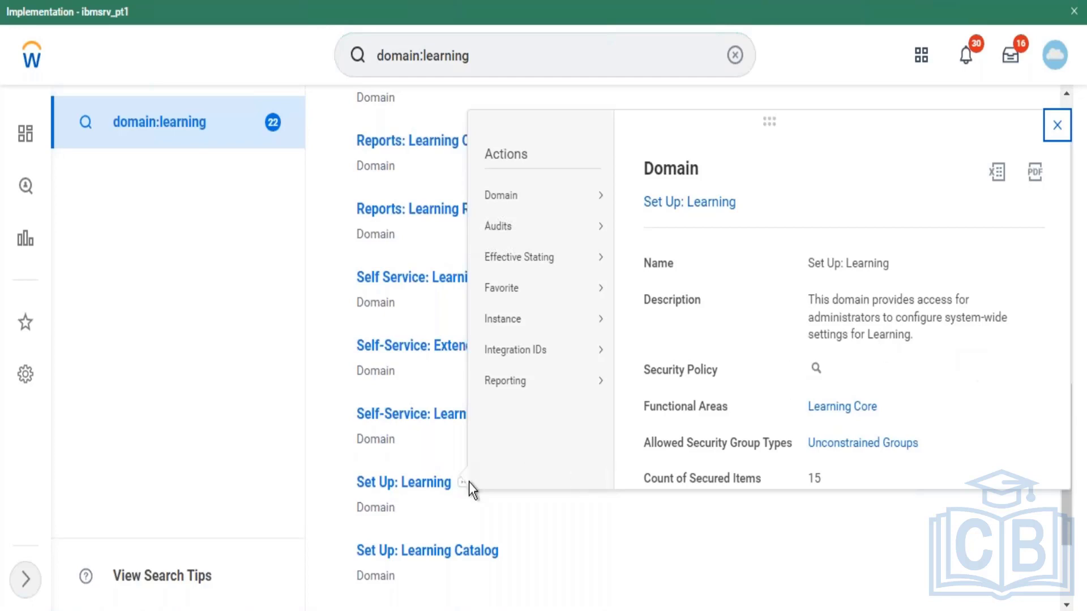
pyautogui.moveTo(569, 201)
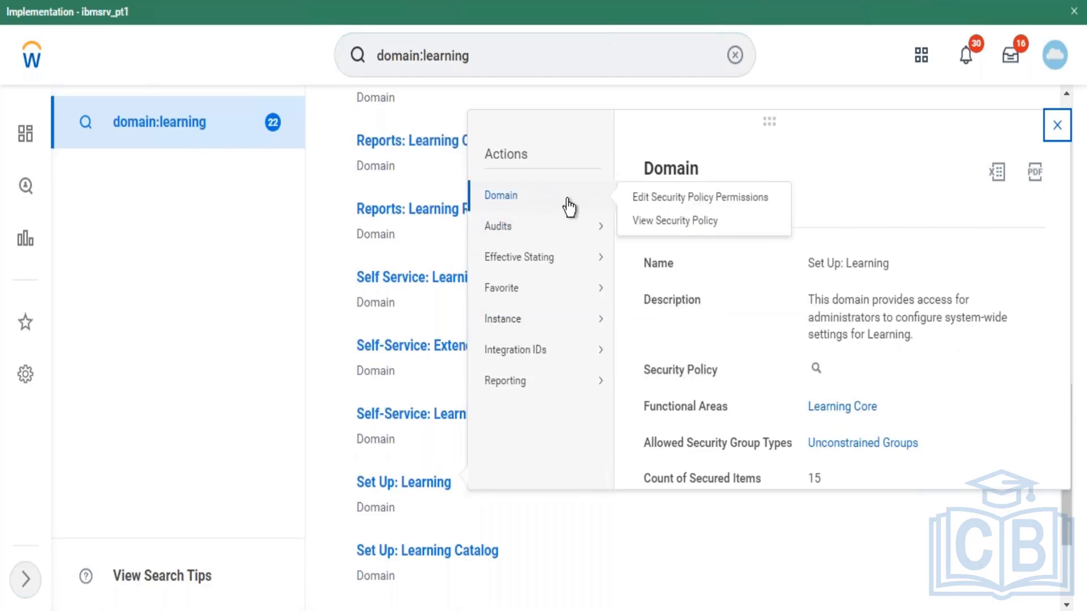
pyautogui.click(641, 198)
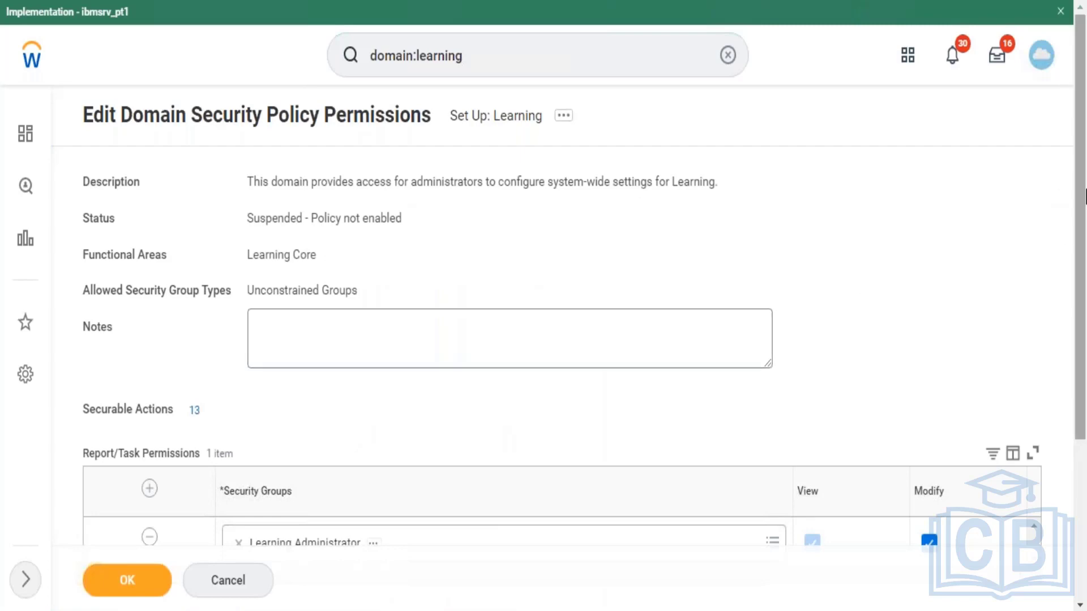
# Step: Try adding an 'All' group row, remove the empty row, and save with only Learning Administrator
pyautogui.scroll(-3, 1067, 272)
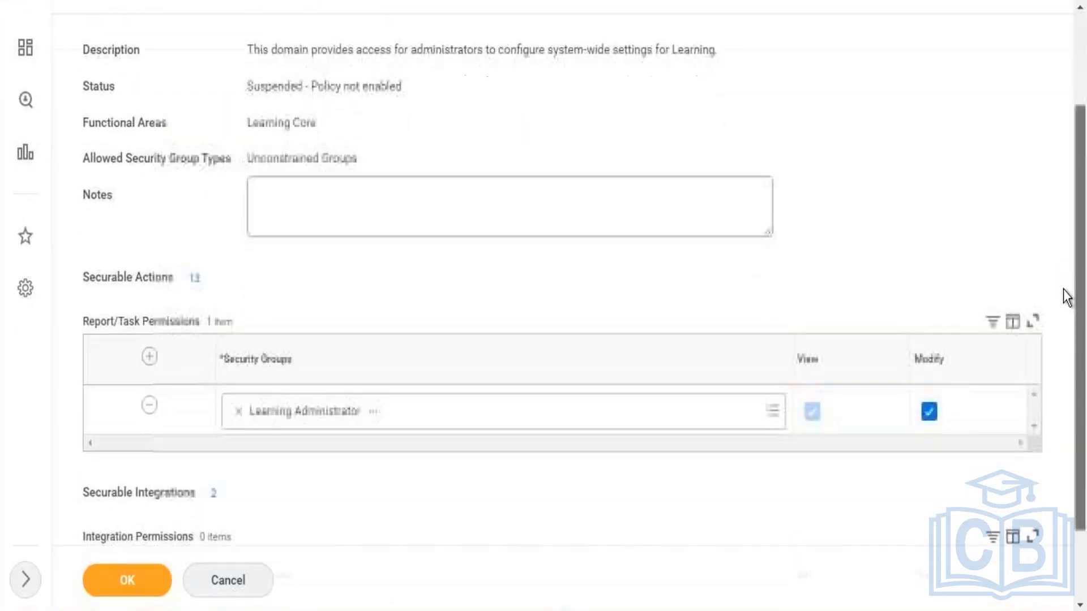
pyautogui.click(147, 346)
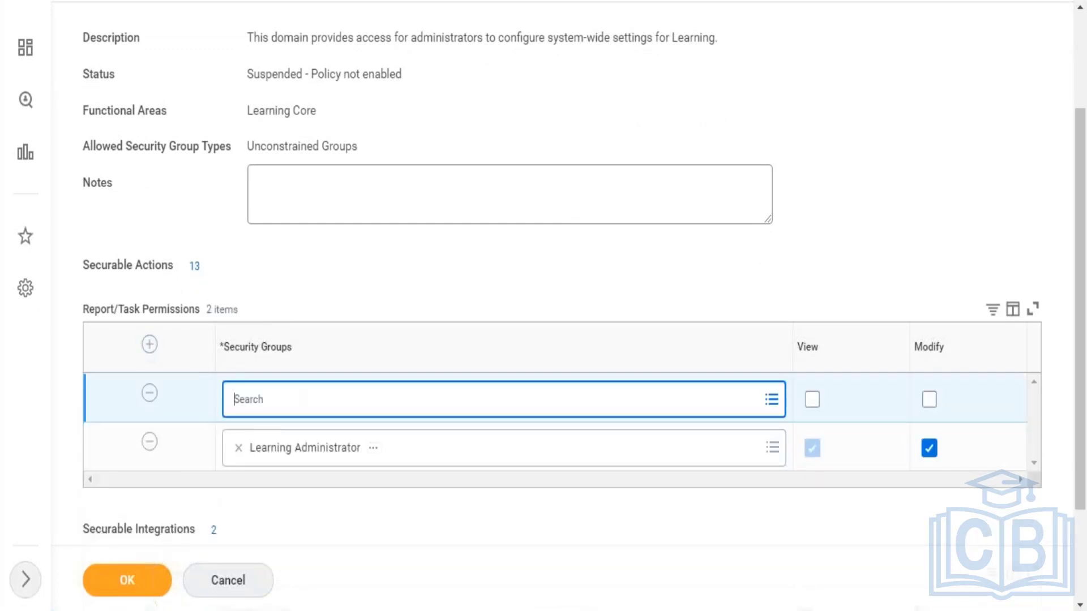
pyautogui.write('All employees')
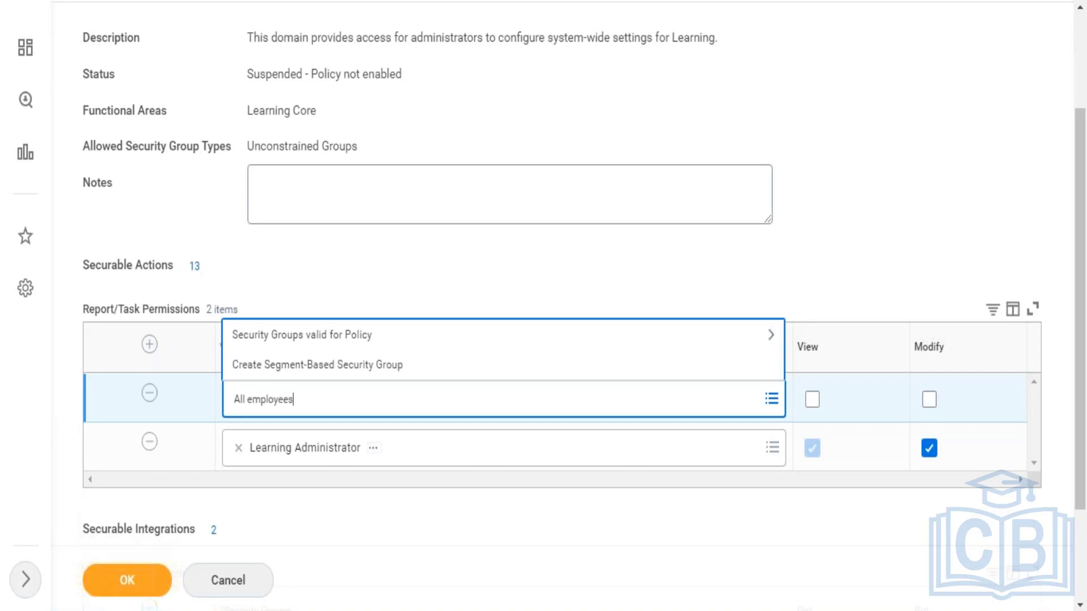
pyautogui.press('Return')
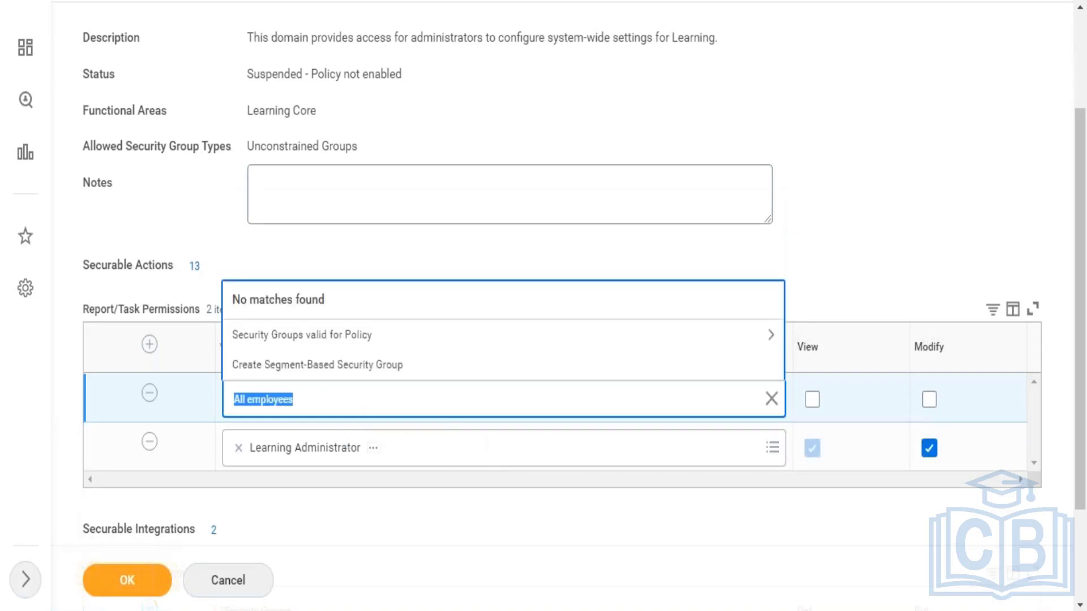
pyautogui.click(152, 394)
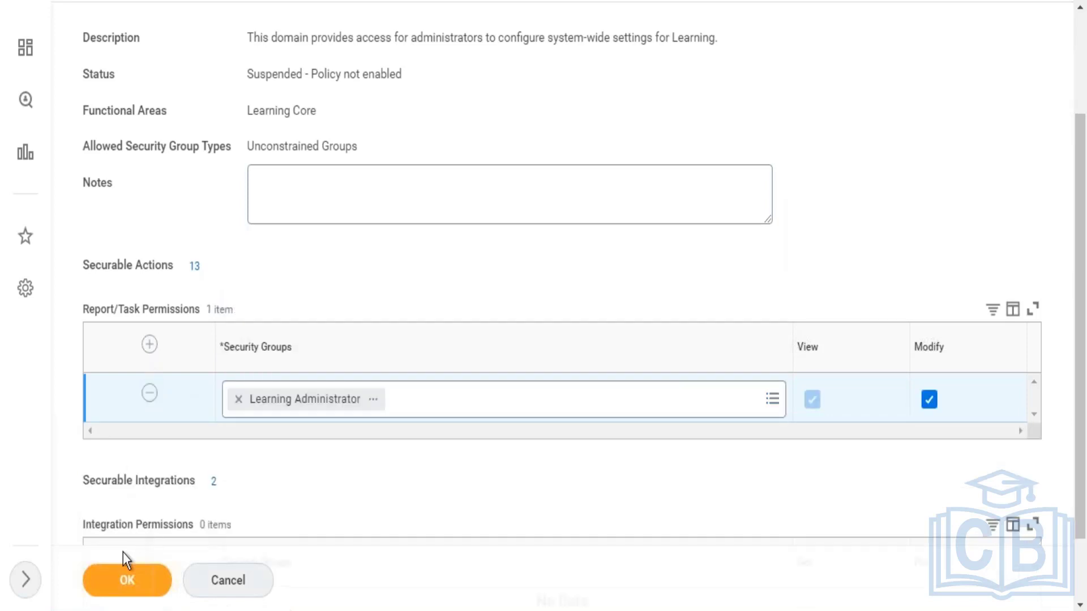
pyautogui.click(132, 589)
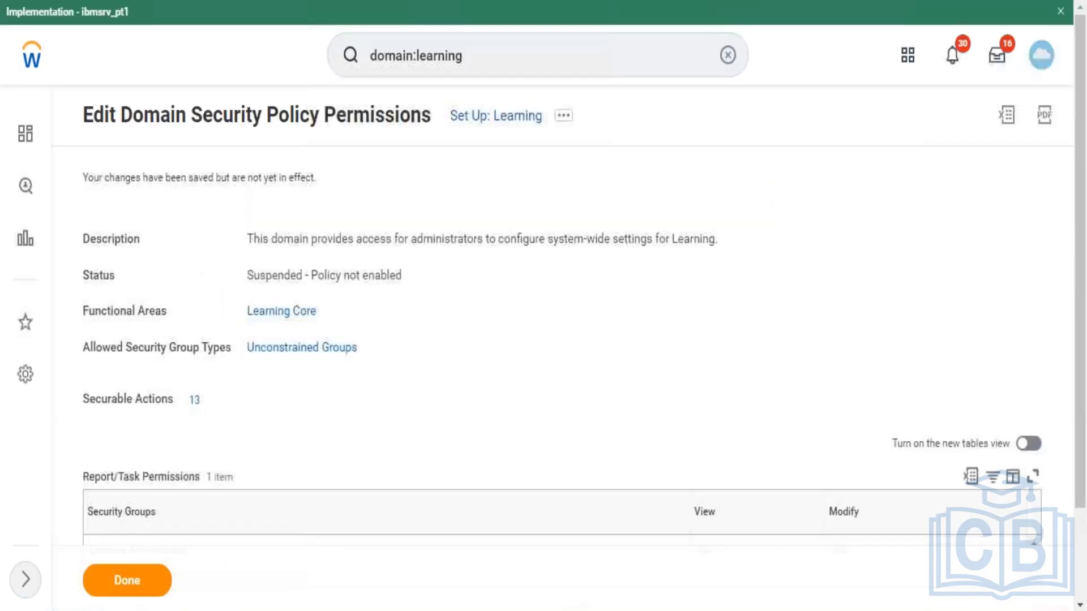
pyautogui.click(570, 116)
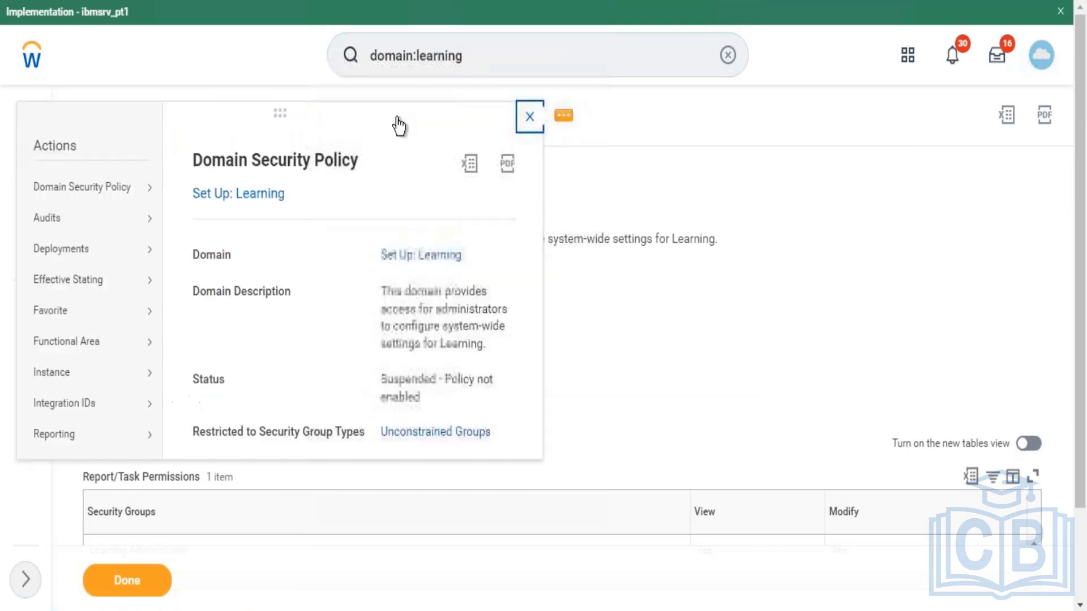
# Step: Enable the Set Up: Learning domain security policy with Confirm ticked
pyautogui.moveTo(119, 193)
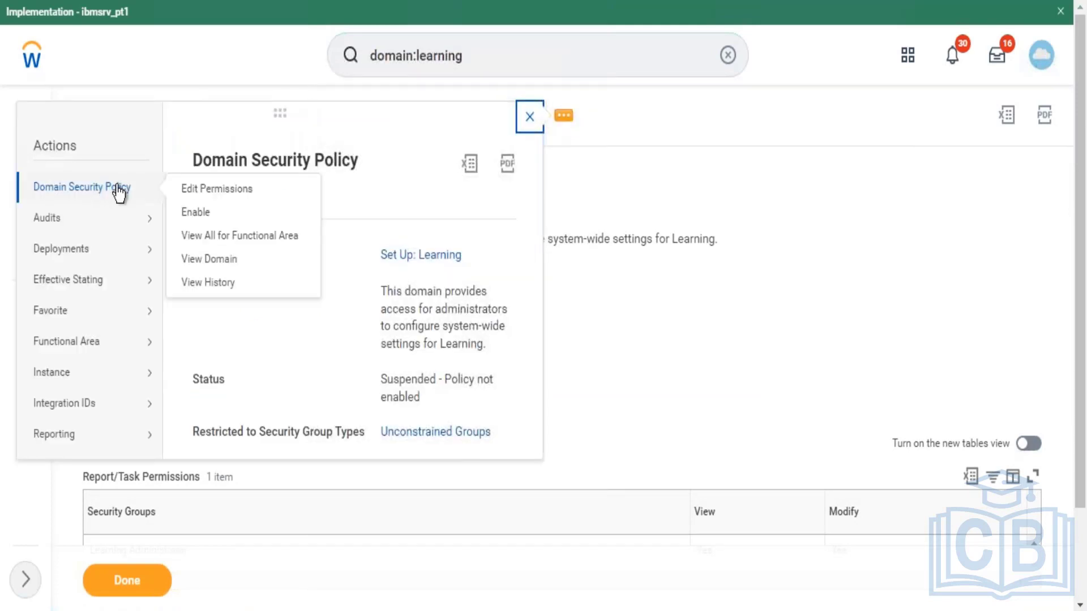
pyautogui.click(194, 212)
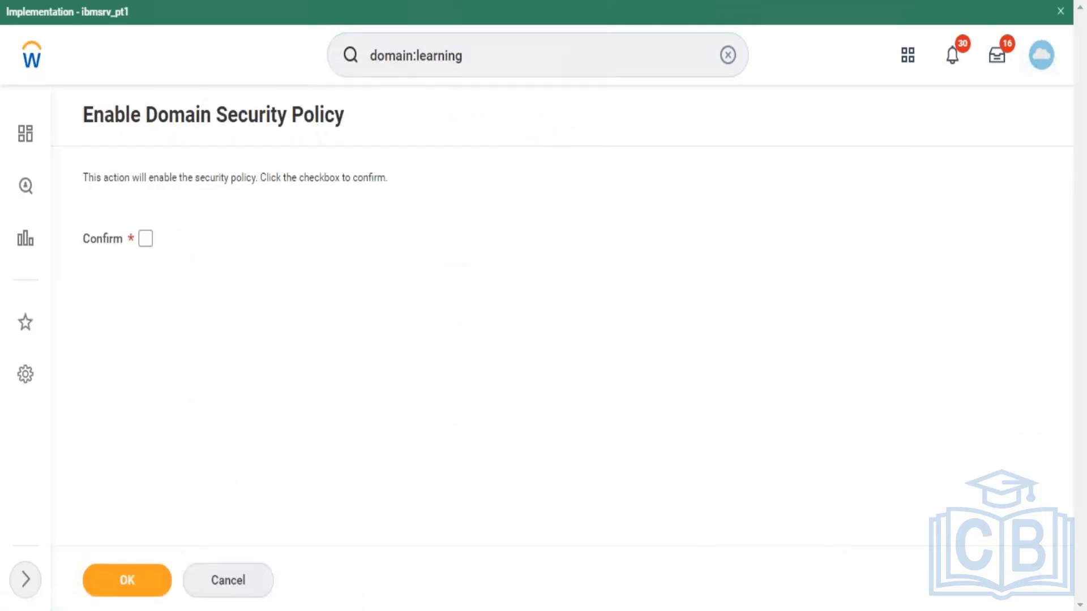
pyautogui.click(145, 239)
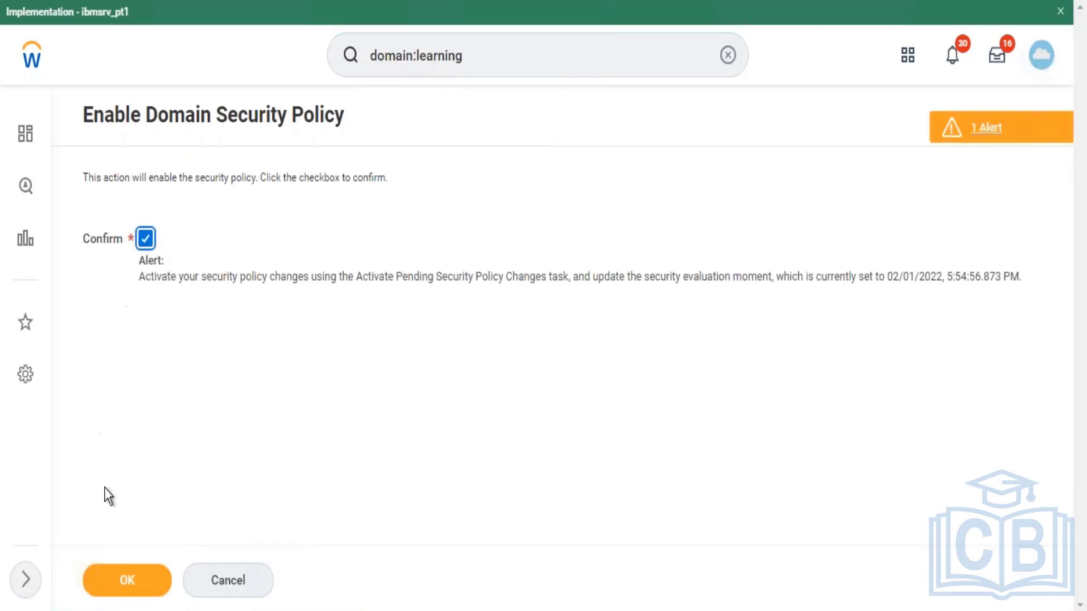
pyautogui.click(128, 580)
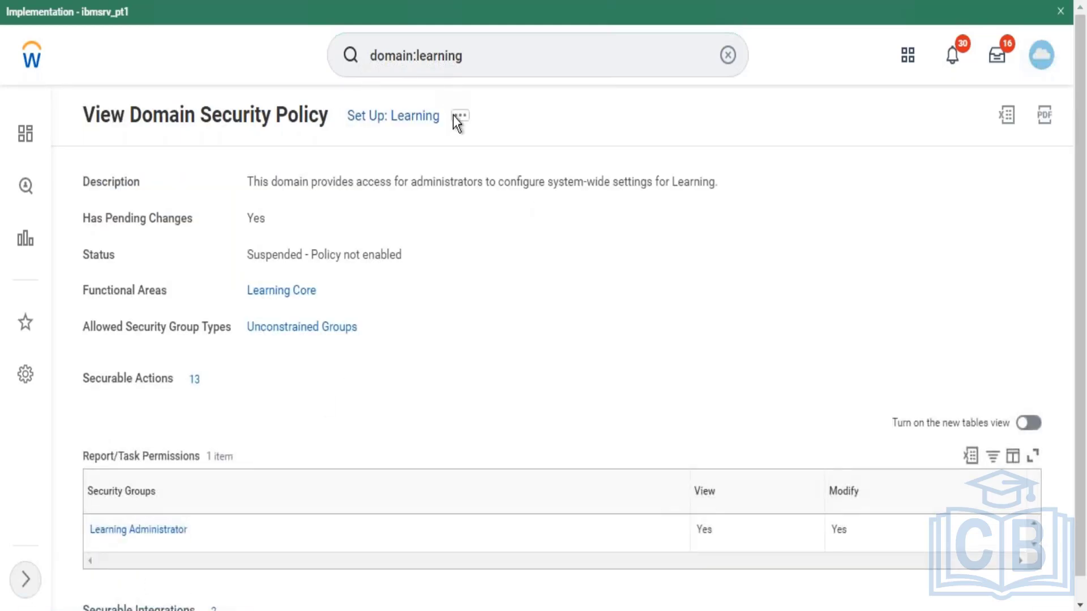
# Step: Open the permissions editor for the Set Up: Learning policy
pyautogui.click(460, 119)
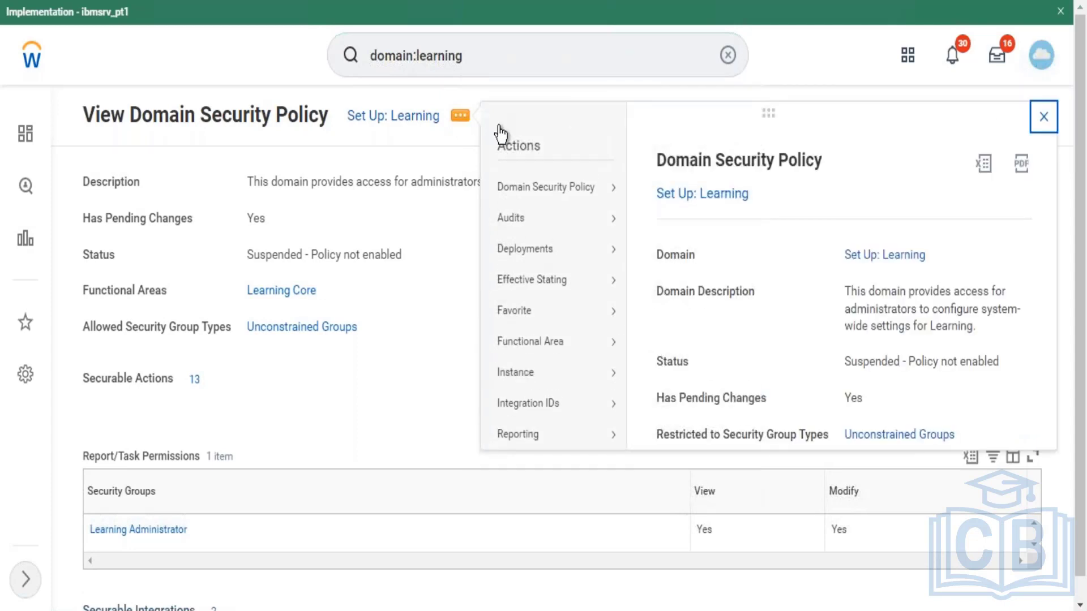
pyautogui.moveTo(582, 198)
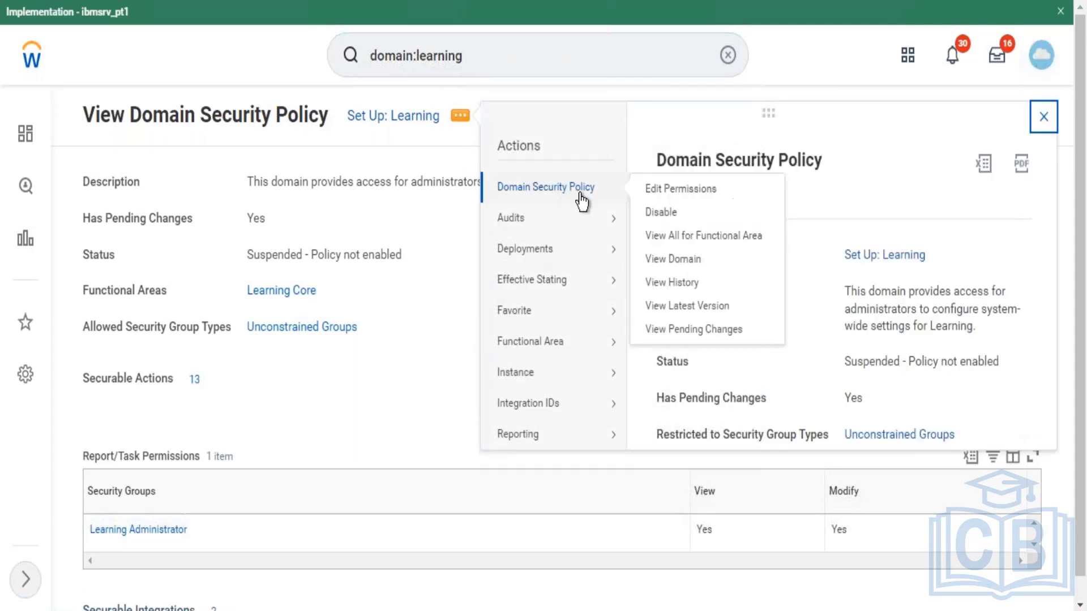
pyautogui.click(668, 195)
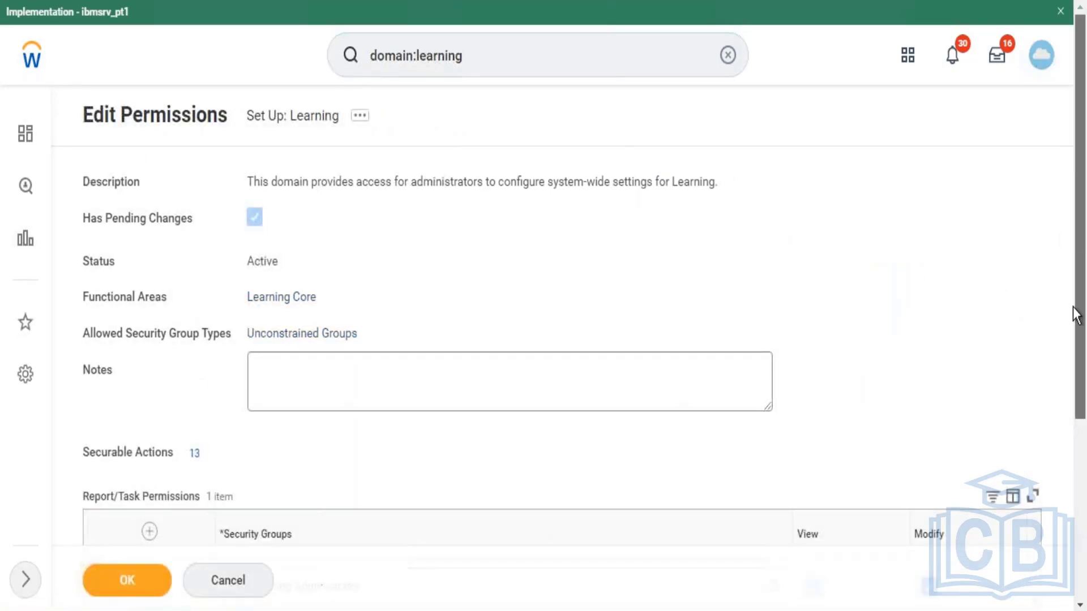
# Step: Add the Employee As Self group with View access and save the permissions
pyautogui.scroll(-3, 1075, 311)
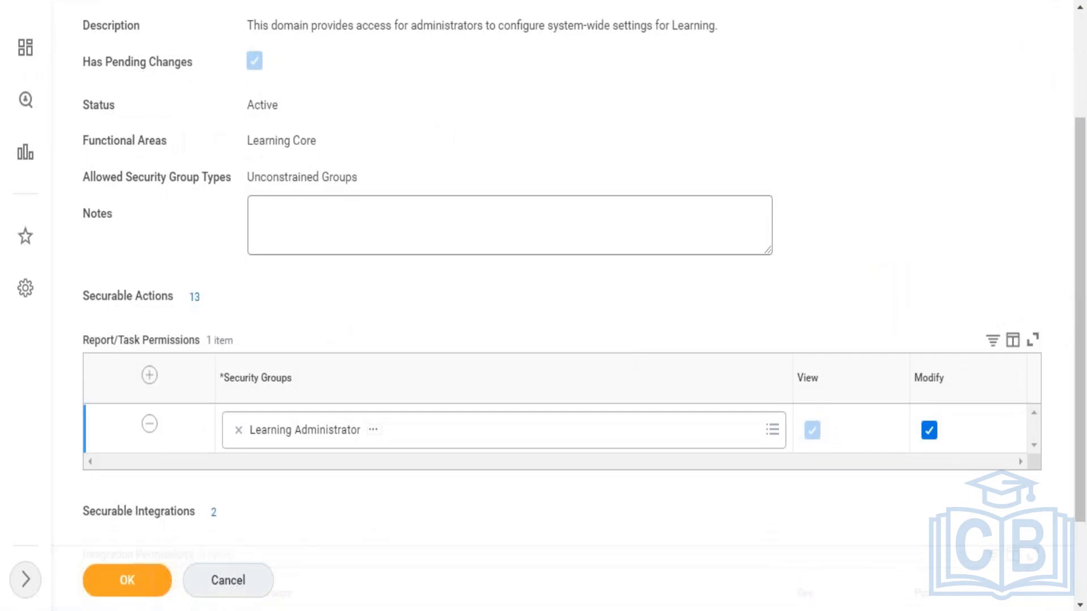
pyautogui.click(150, 376)
pyautogui.click(284, 440)
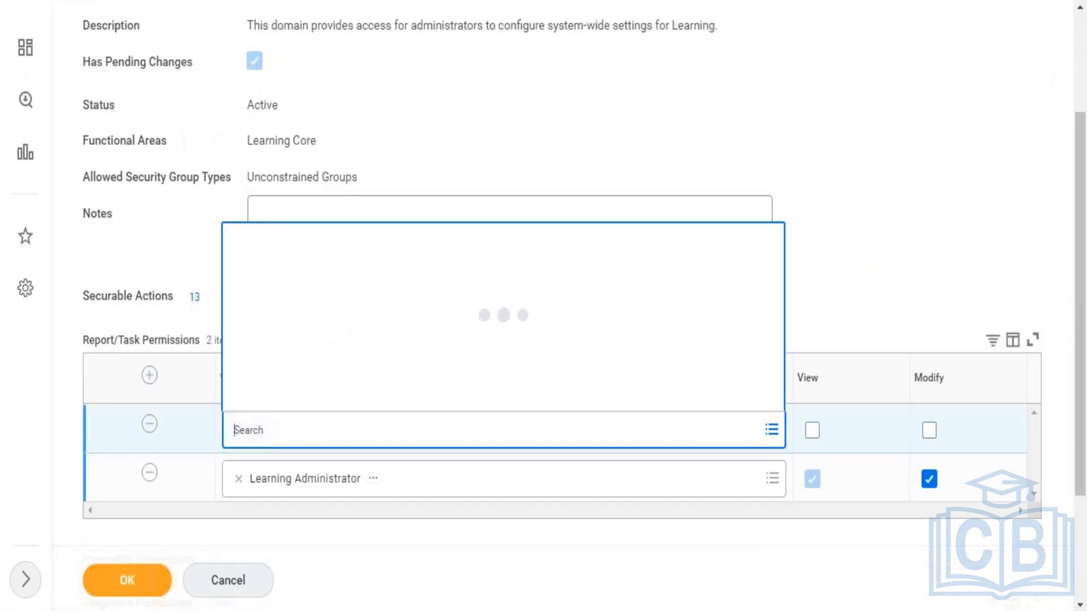
pyautogui.write('Emp')
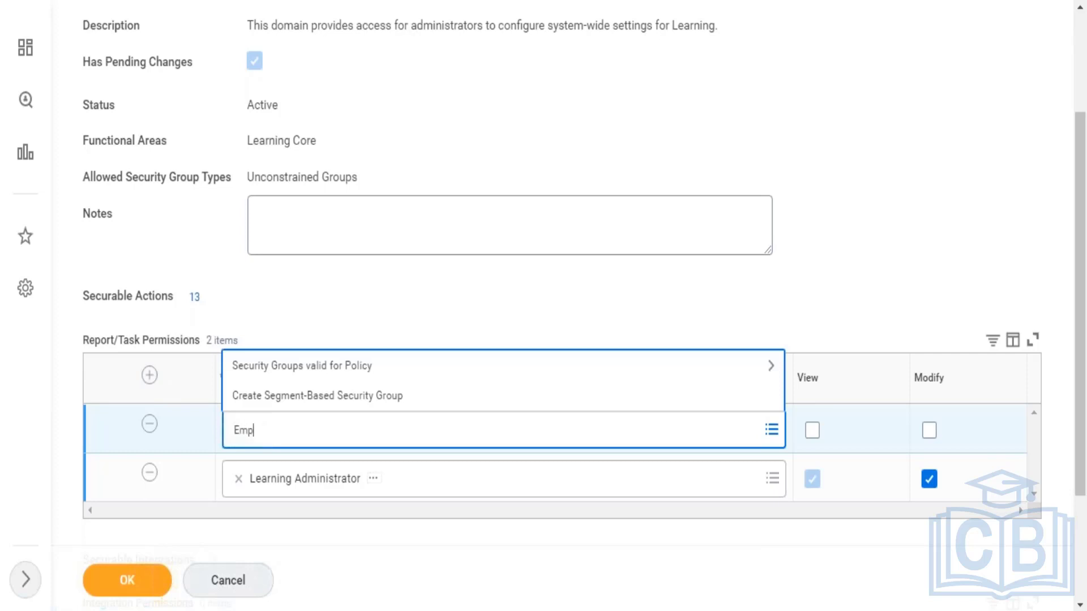
pyautogui.write('loyee')
pyautogui.press('Return')
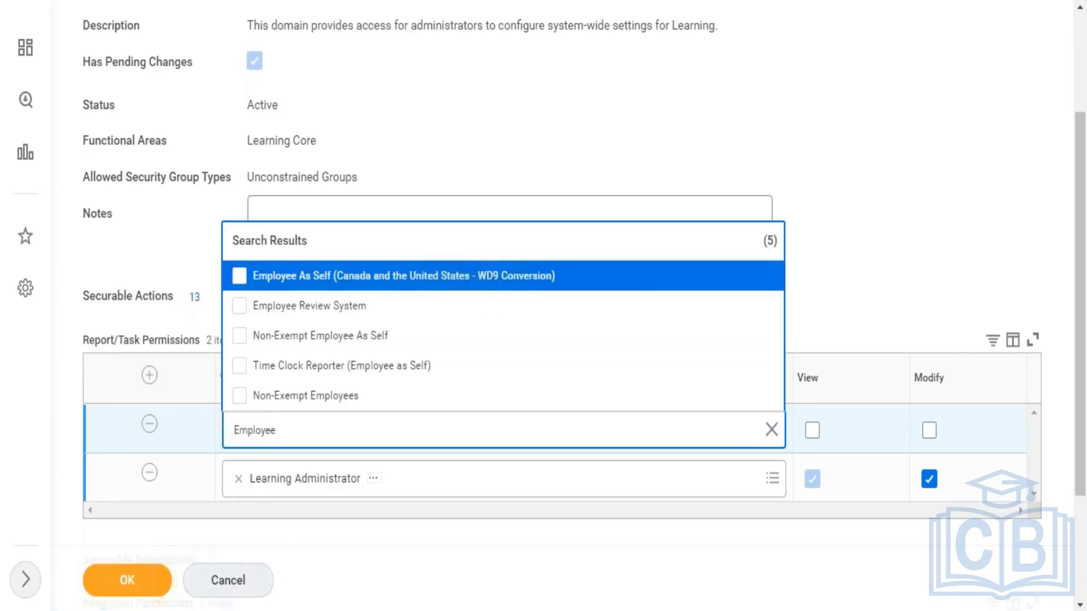
pyautogui.click(282, 289)
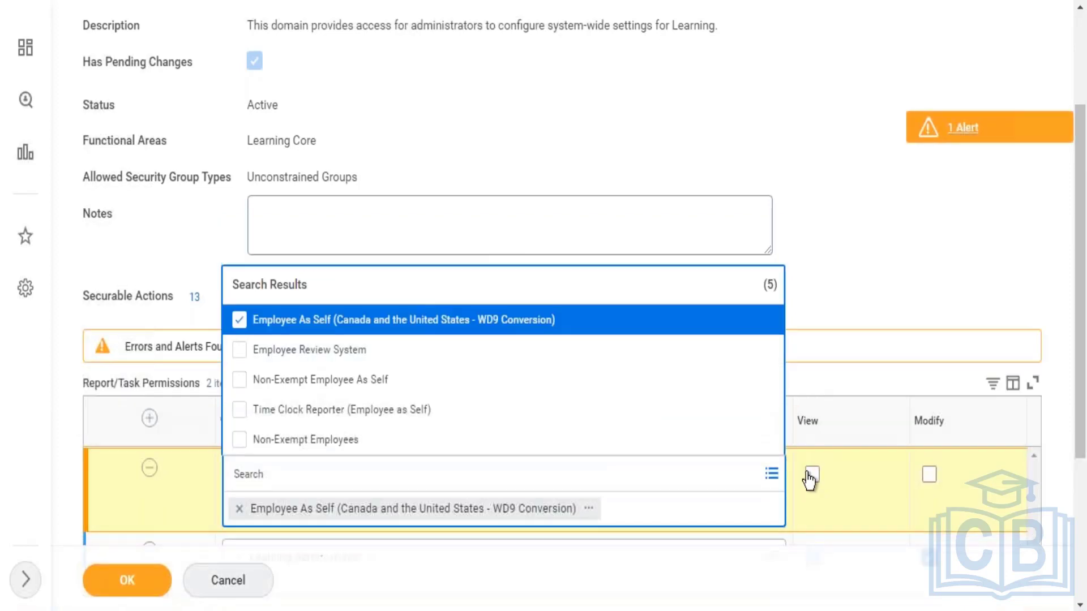
pyautogui.click(812, 475)
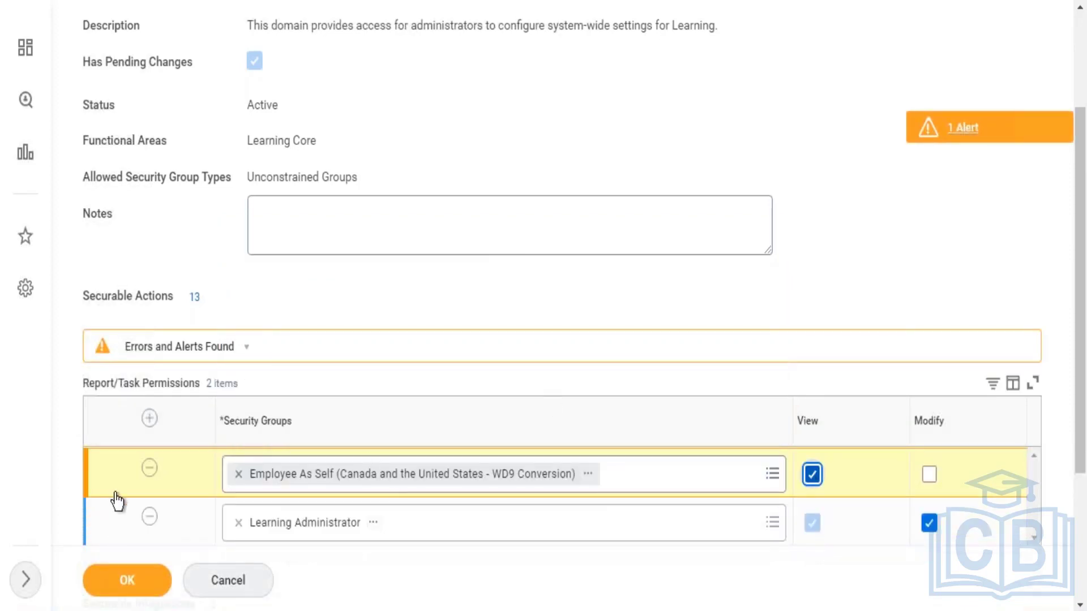
pyautogui.click(134, 587)
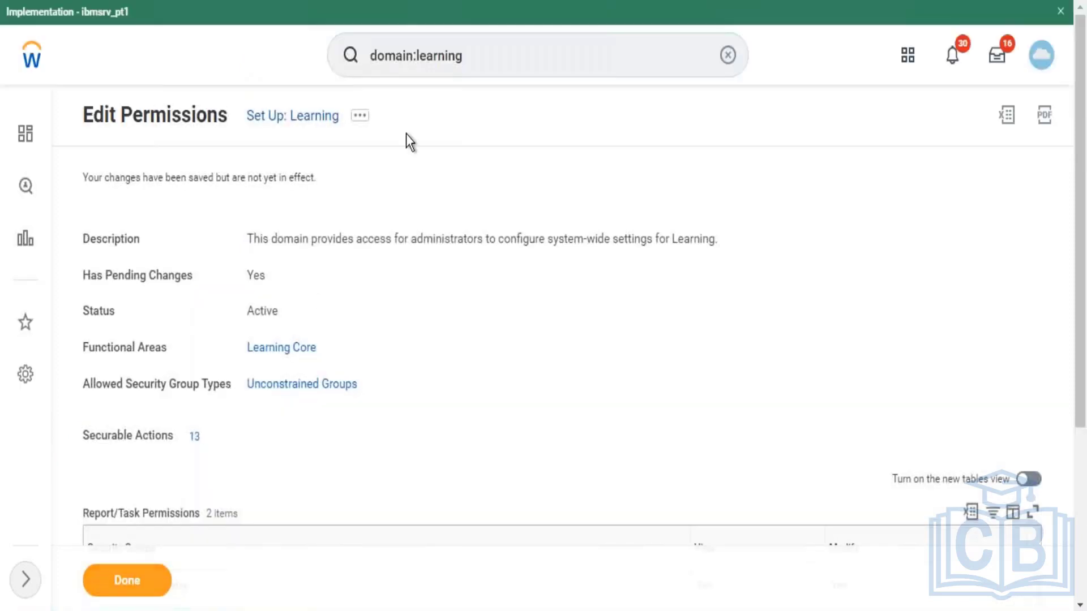
# Step: Open the Activate Pending Security Policy Changes task via the 'Activate pending' search
pyautogui.click(492, 64)
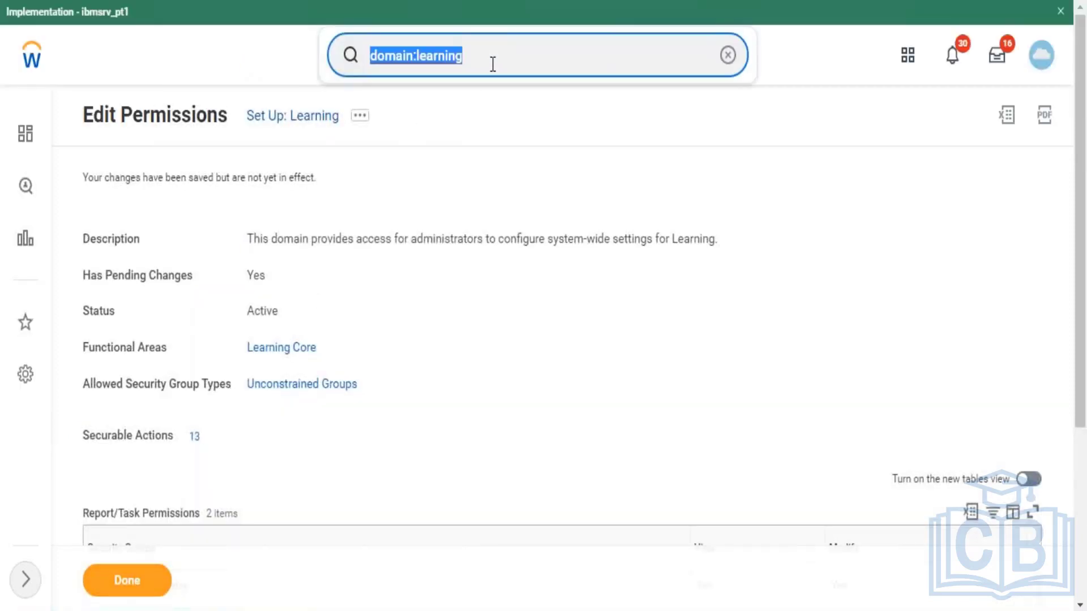
pyautogui.write('Acti')
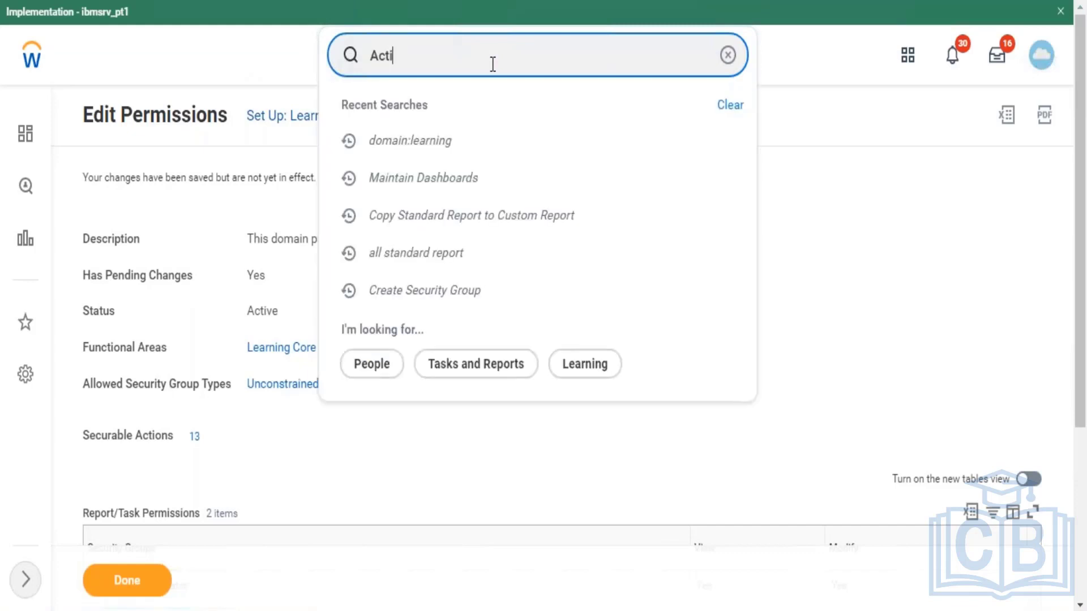
pyautogui.write('vate pending')
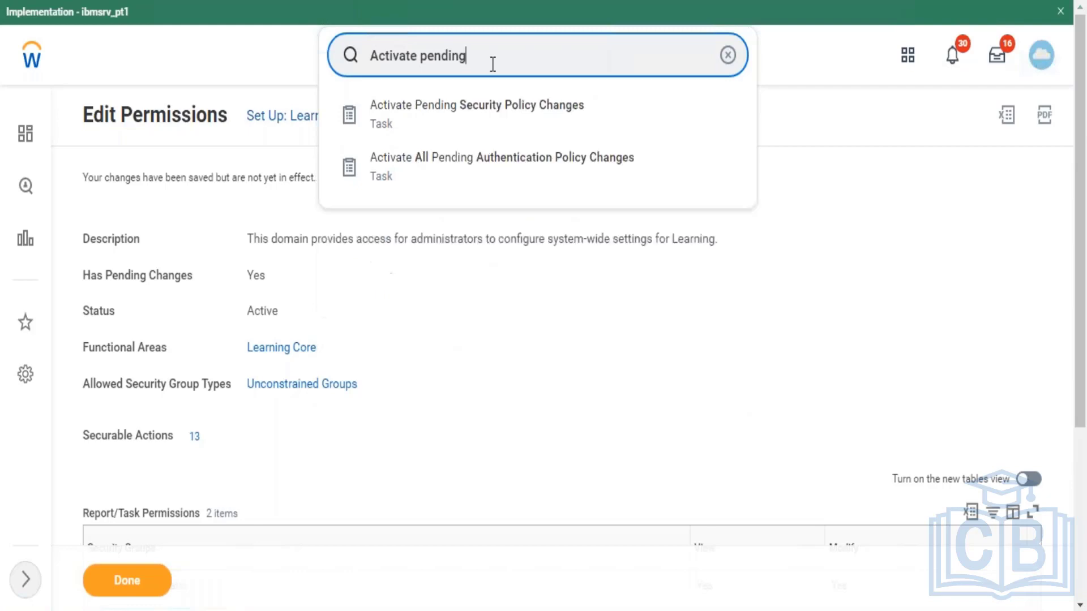
pyautogui.click(486, 122)
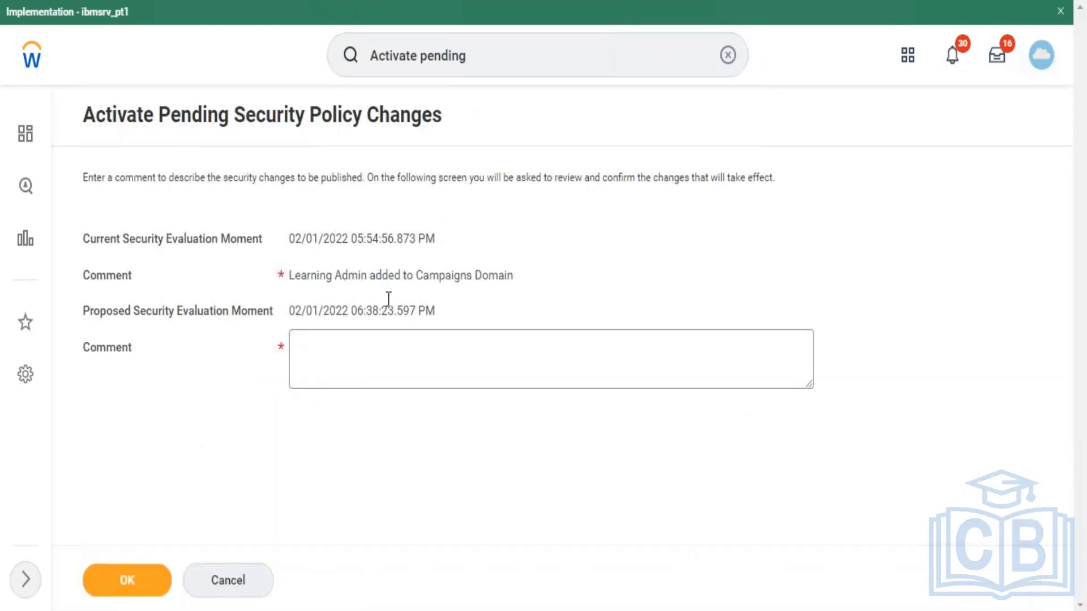
# Step: Enter the comment 'Ttest', confirm, and activate the pending security policy changes
pyautogui.click(377, 371)
pyautogui.write('Tst')
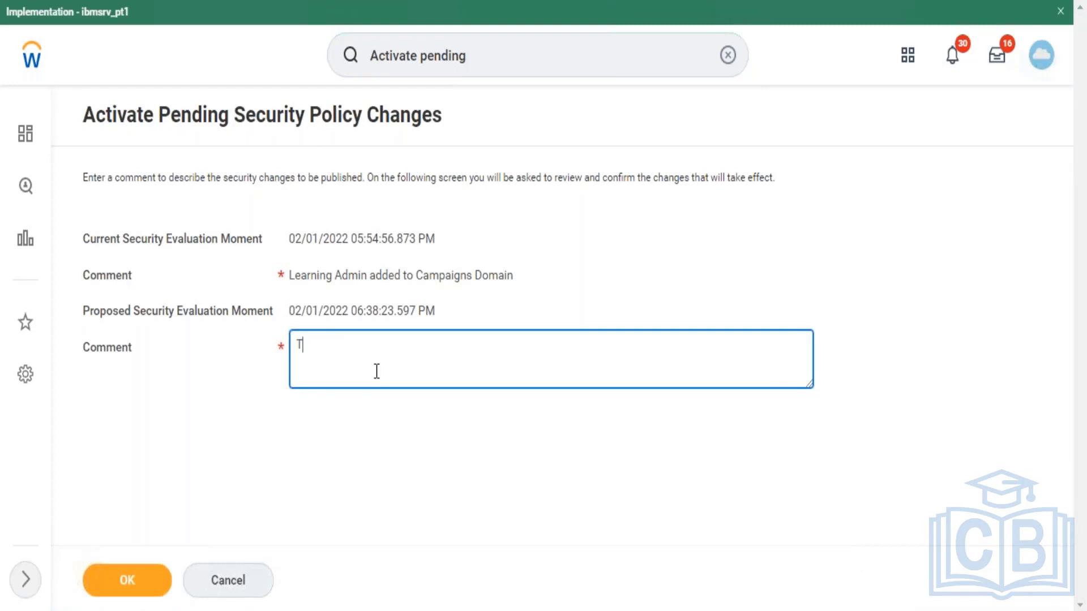
pyautogui.press('BackSpace')
pyautogui.press('BackSpace')
pyautogui.write('test')
pyautogui.hotkey('ctrl', 'a')
pyautogui.click(105, 576)
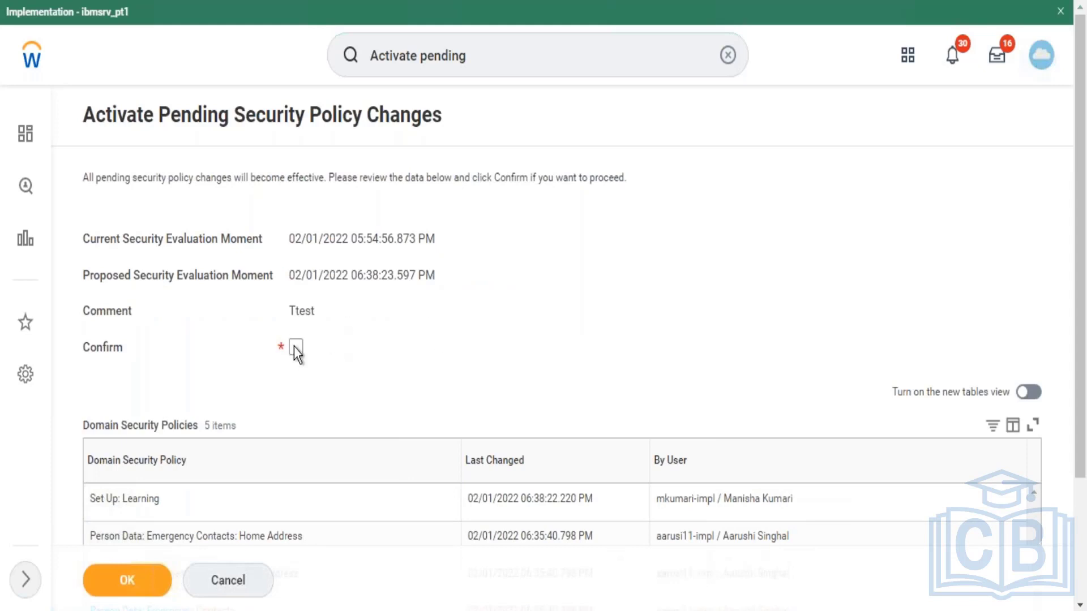
pyautogui.click(296, 346)
pyautogui.click(132, 588)
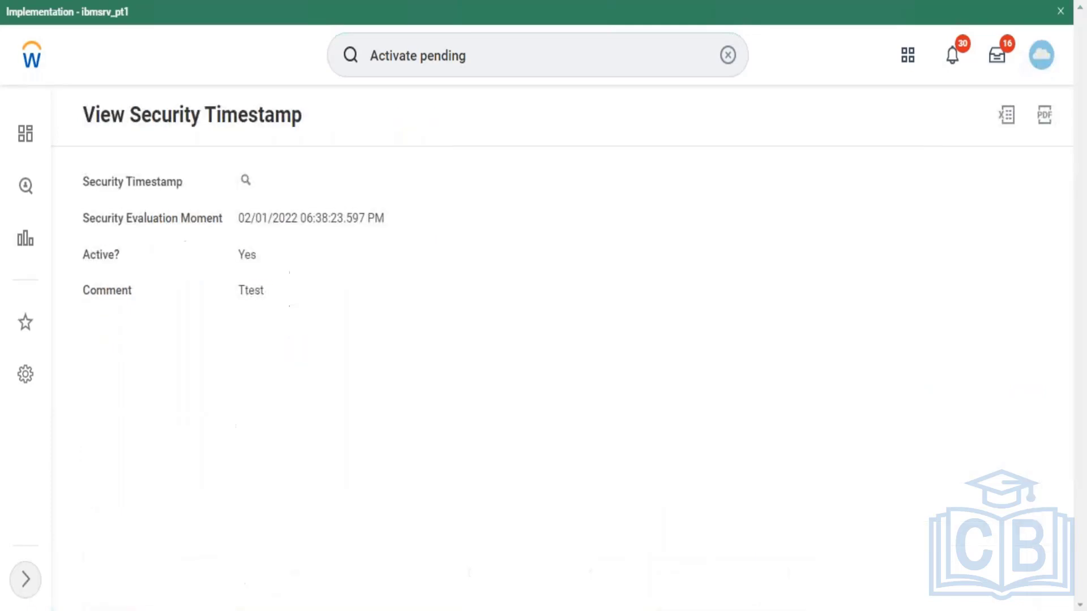
pyautogui.click(500, 52)
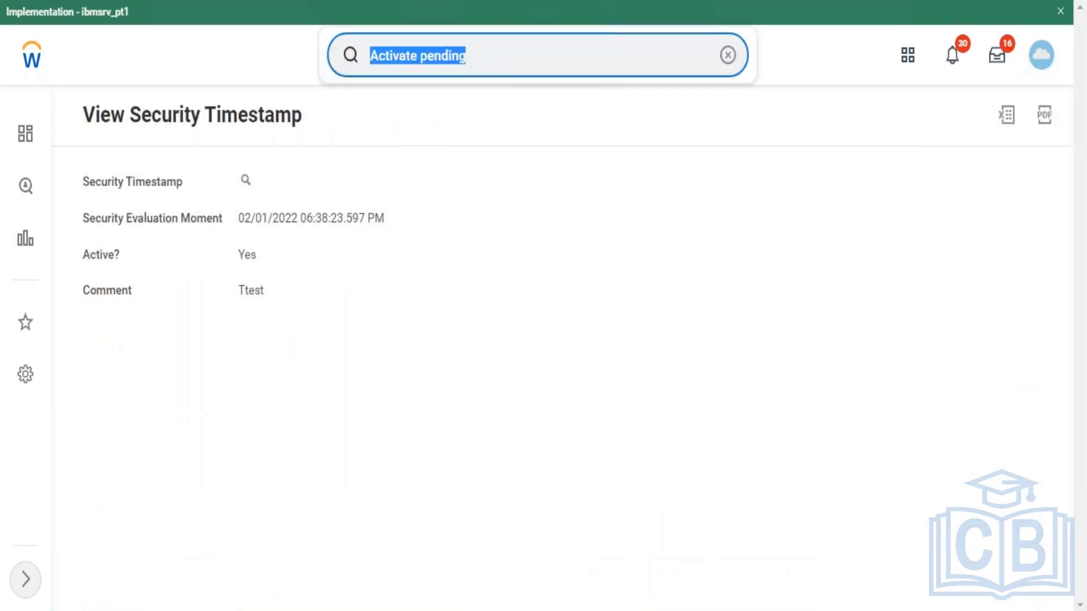
# Step: Search 'domain:setup learning' and open the Learning Segment Setup domain page
pyautogui.write('domain:')
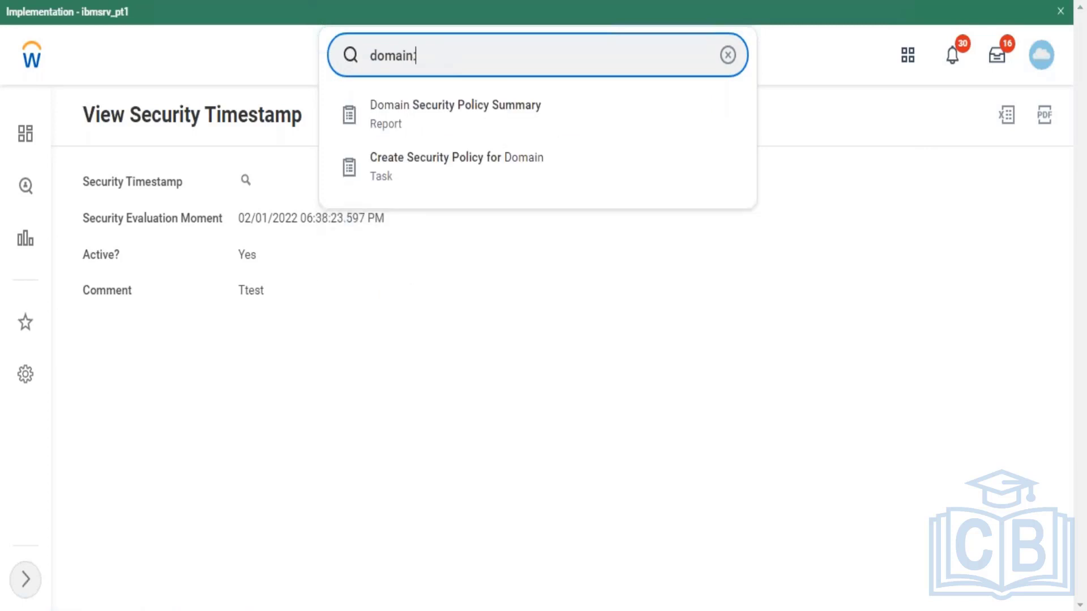
pyautogui.write('setup le')
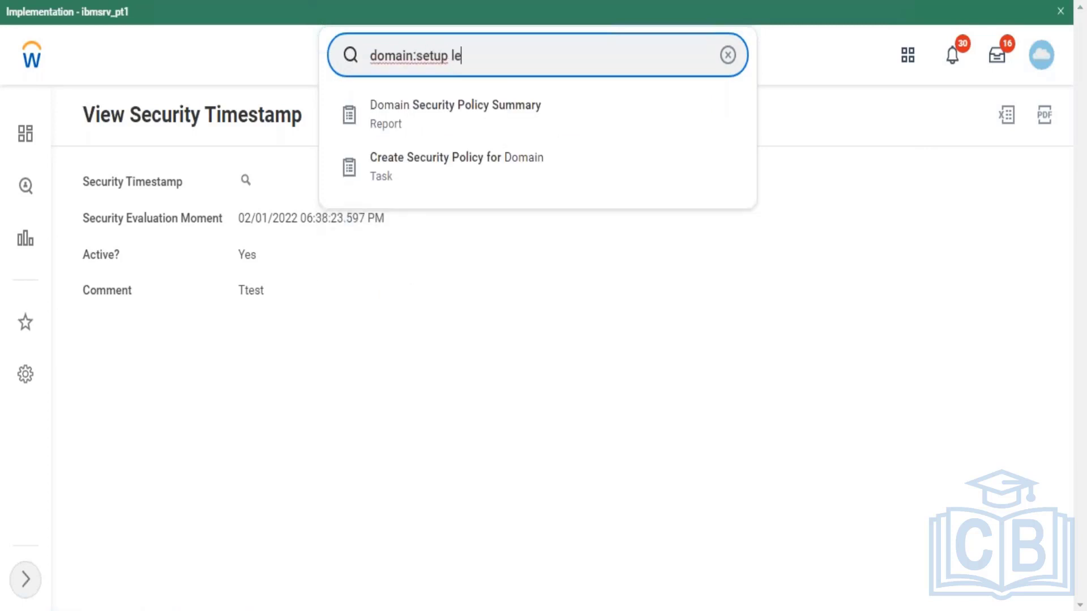
pyautogui.write('arning')
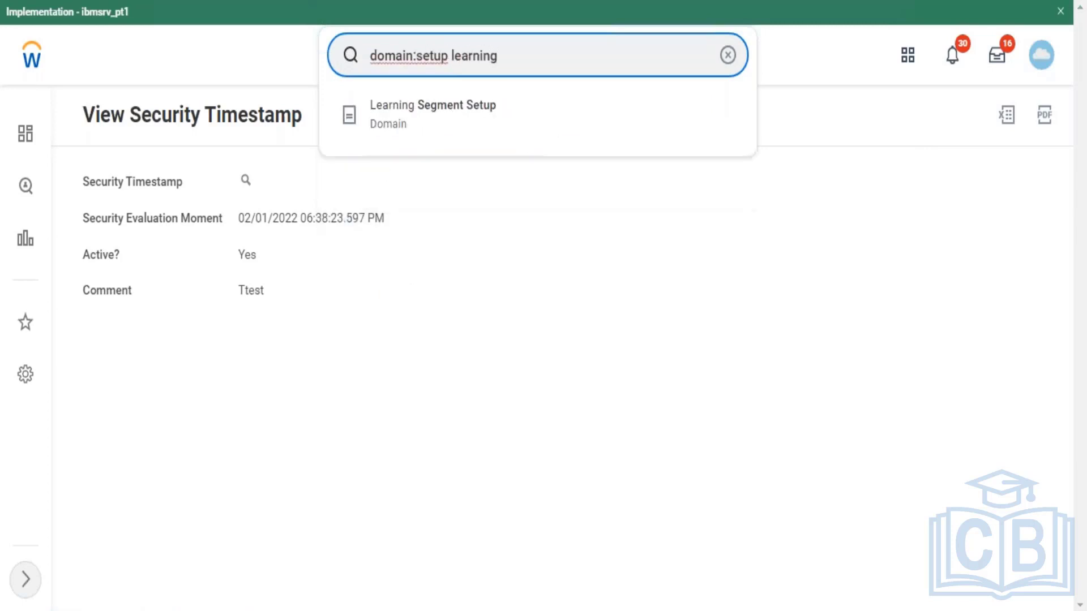
pyautogui.click(465, 116)
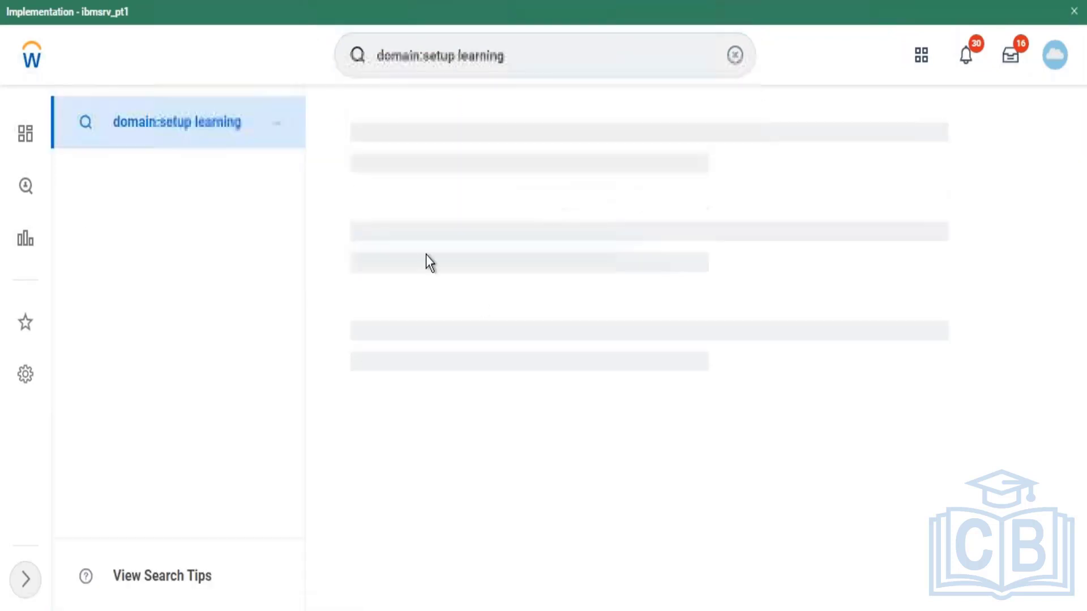
pyautogui.moveTo(491, 188)
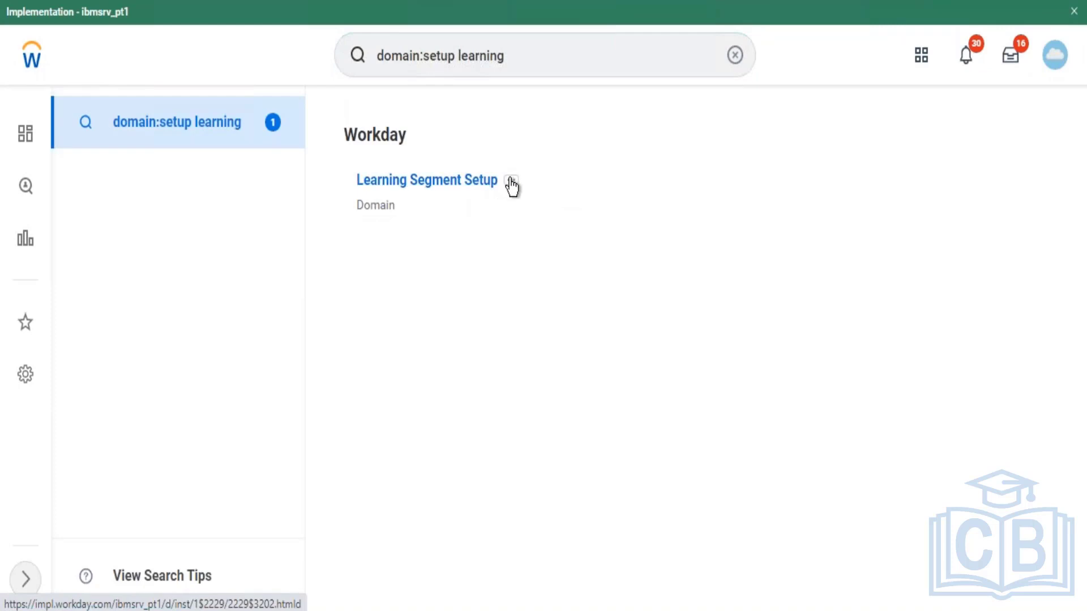
pyautogui.click(511, 184)
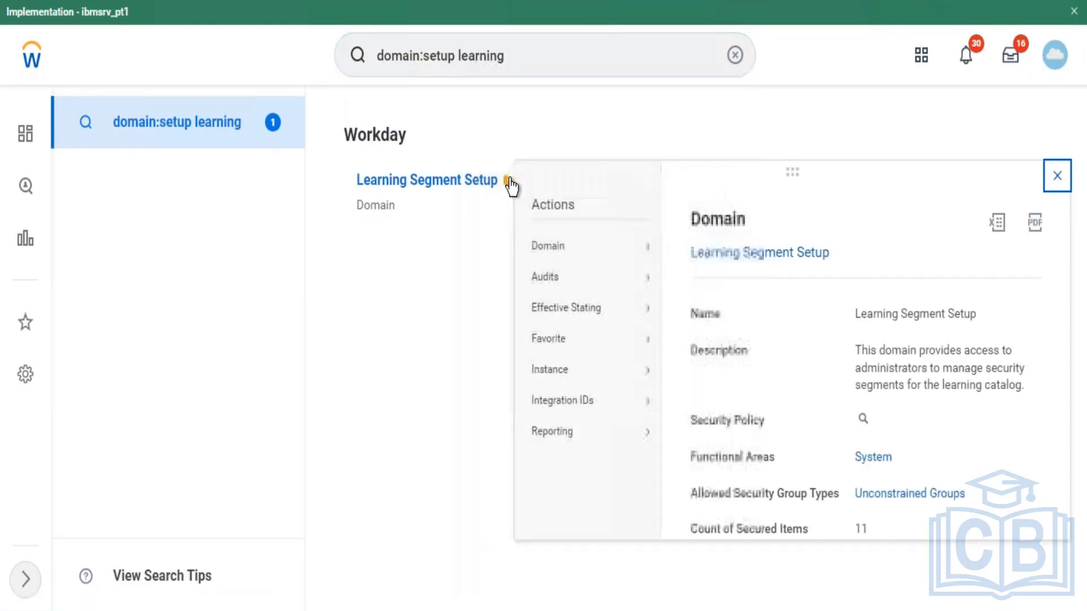
pyautogui.moveTo(541, 249)
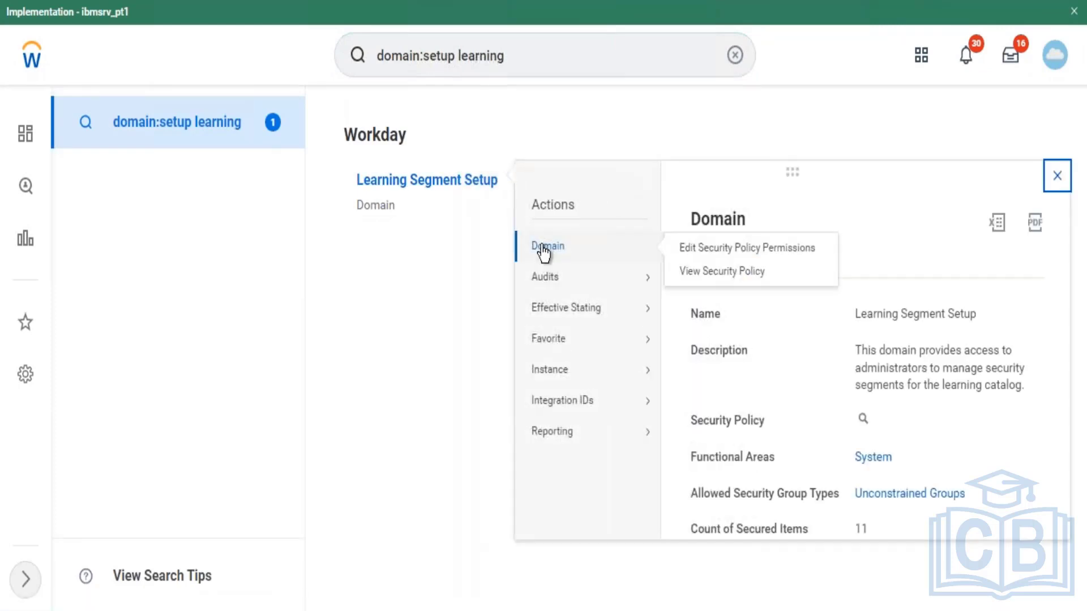
pyautogui.click(435, 187)
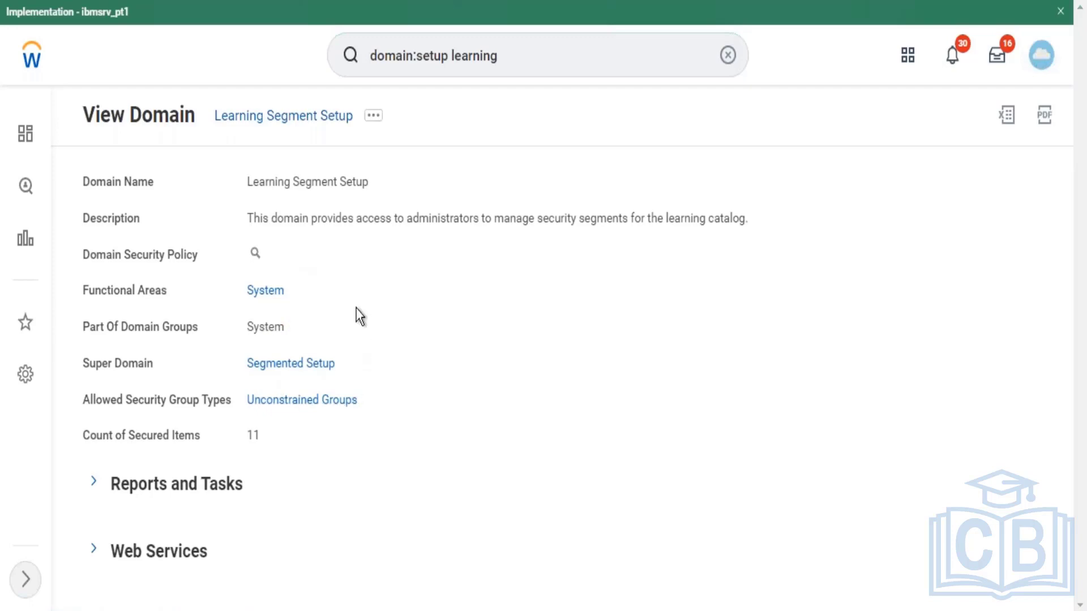
# Step: Enable the Learning Segment Setup domain security policy with Confirm ticked
pyautogui.click(270, 255)
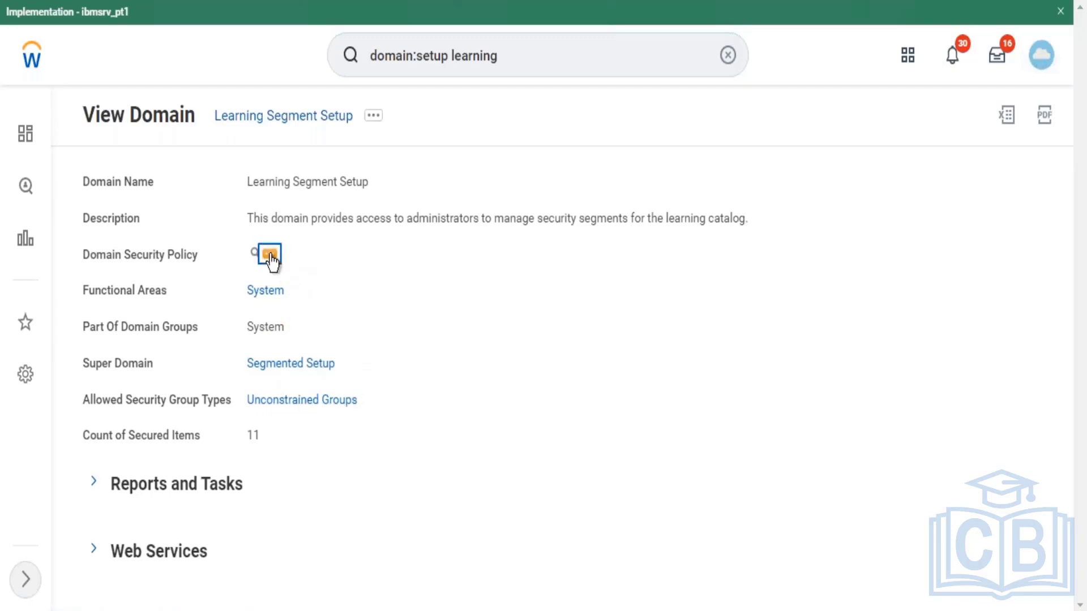
pyautogui.moveTo(309, 326)
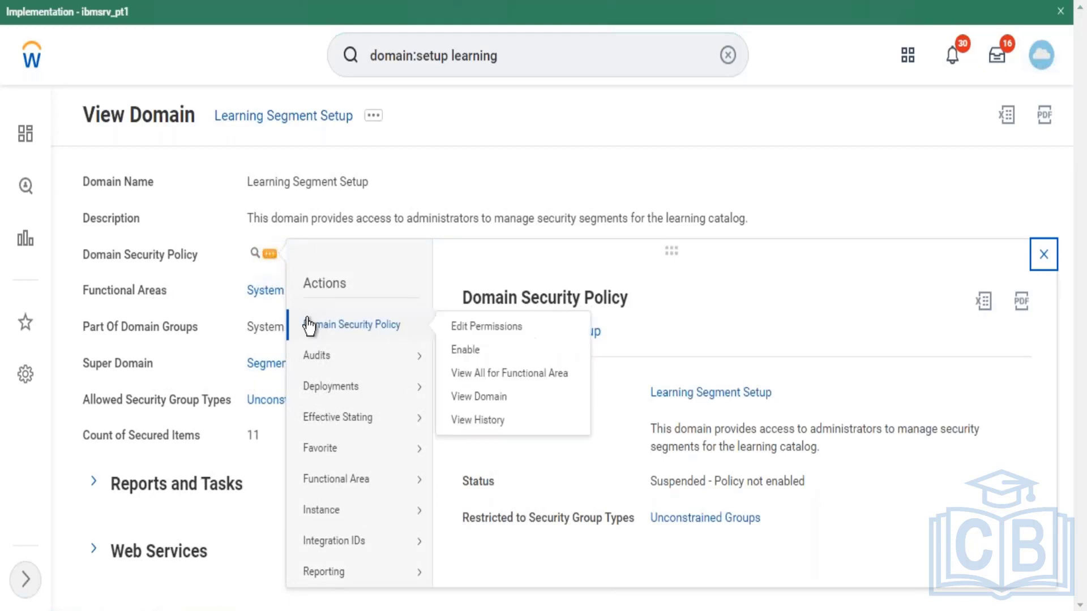
pyautogui.click(474, 351)
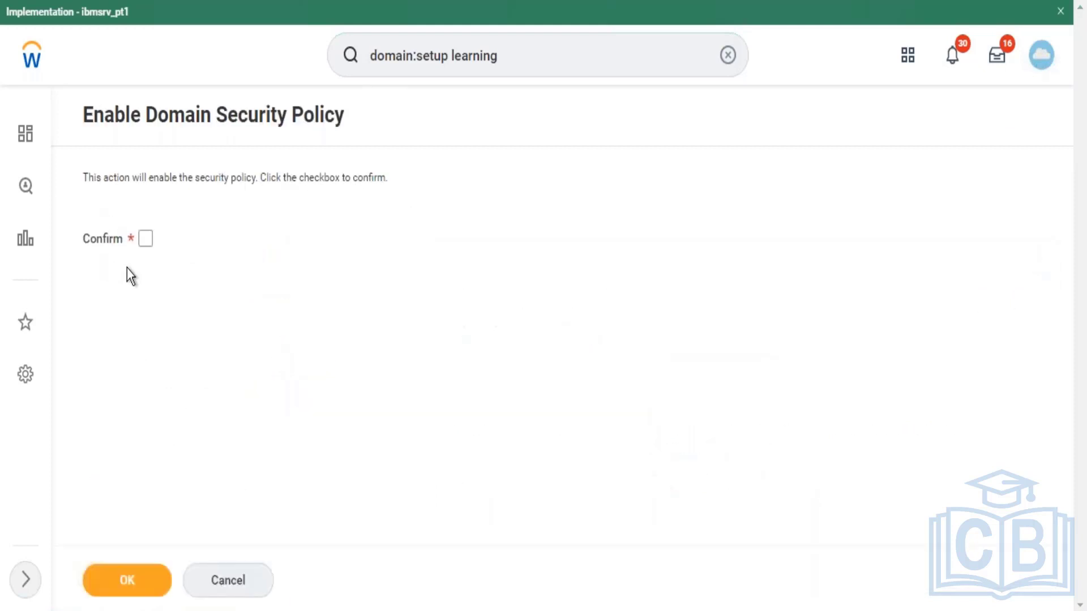
pyautogui.click(145, 239)
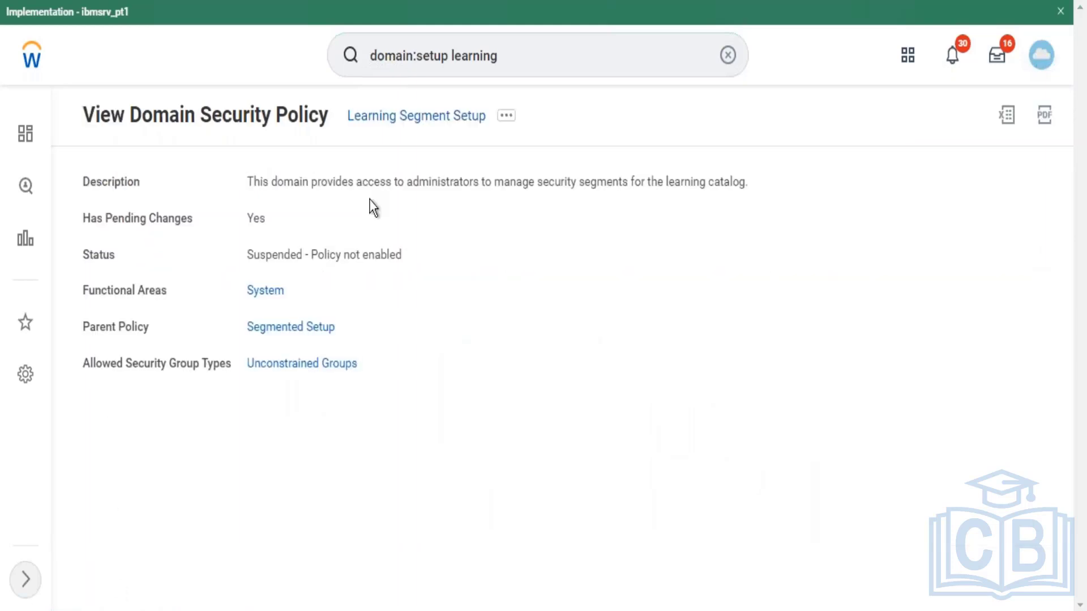
pyautogui.moveTo(250, 182); pyautogui.dragTo(748, 180)
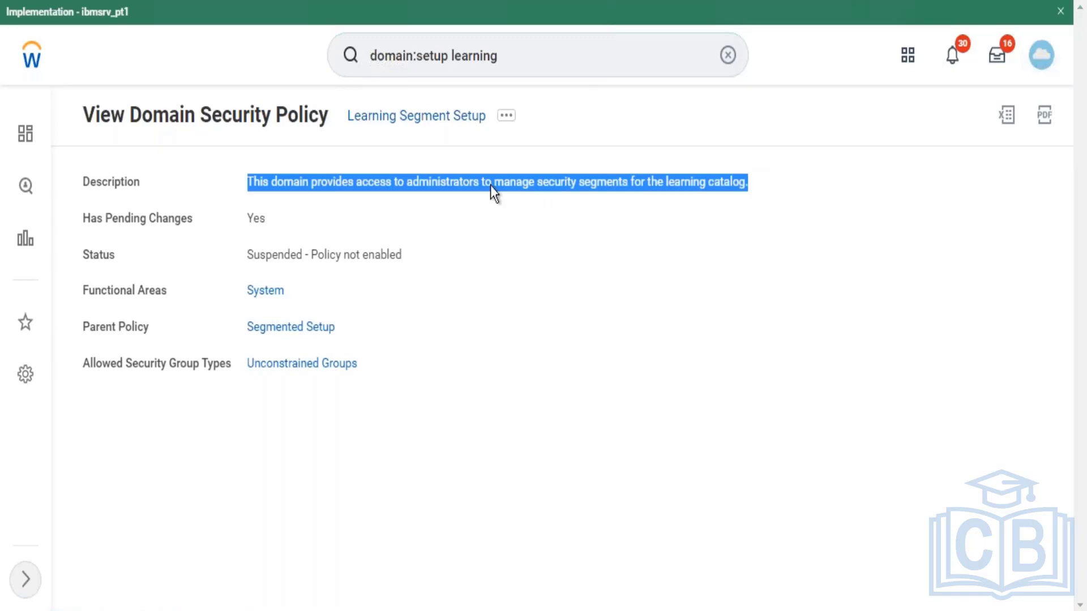
# Step: Change the search to 'domain:learning' and run it
pyautogui.click(512, 61)
pyautogui.press('BackSpace')
pyautogui.press('BackSpace')
pyautogui.press('BackSpace')
pyautogui.press('BackSpace')
pyautogui.press('BackSpace')
pyautogui.press('BackSpace')
pyautogui.press('BackSpace')
pyautogui.press('BackSpace')
pyautogui.press('BackSpace')
pyautogui.press('BackSpace')
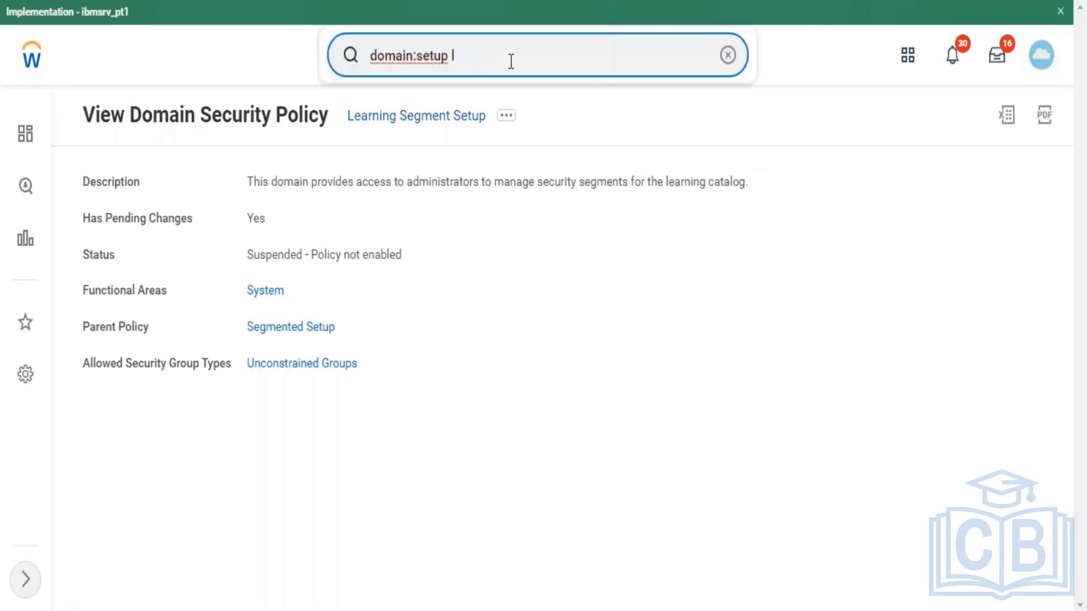
pyautogui.press('BackSpace')
pyautogui.press('BackSpace')
pyautogui.press('BackSpace')
pyautogui.press('BackSpace')
pyautogui.write('learning')
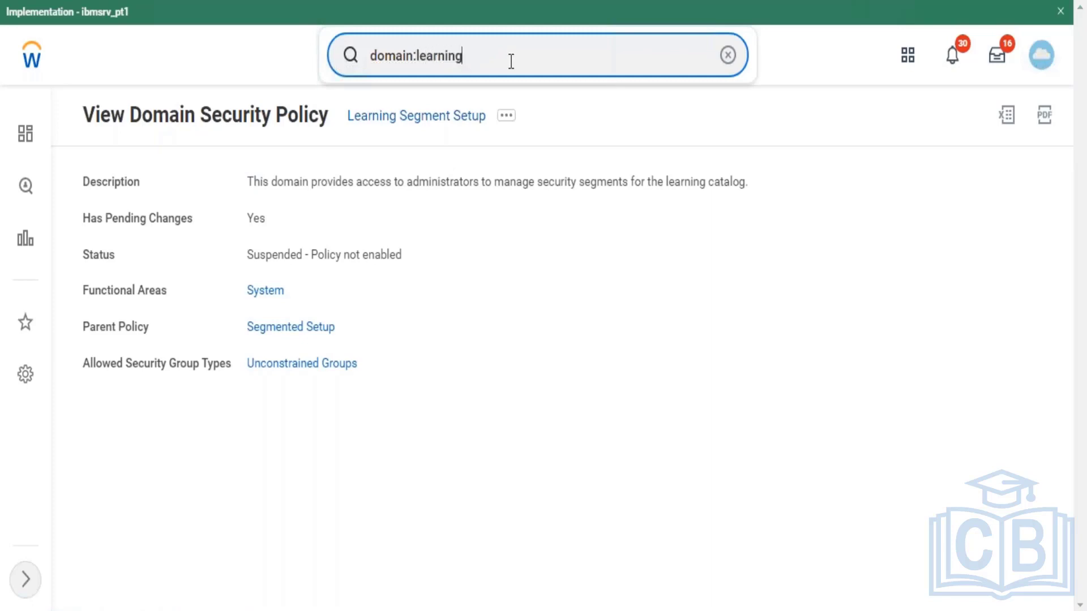
pyautogui.press('Return')
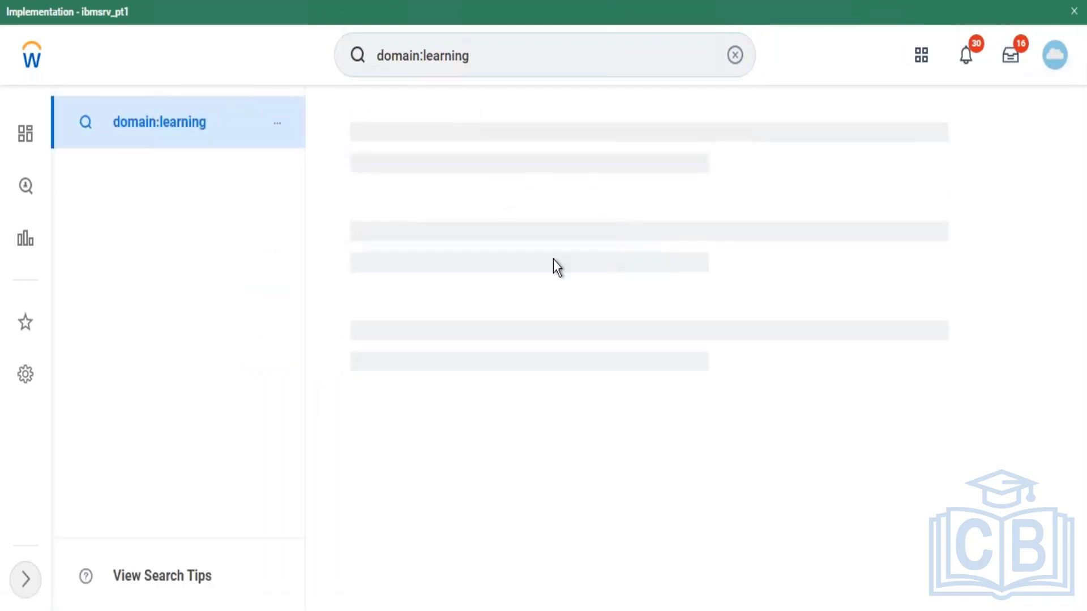
# Step: Open the Set Up: Learning domain and its Domain Security Policy actions
pyautogui.moveTo(1069, 230); pyautogui.dragTo(1064, 562)
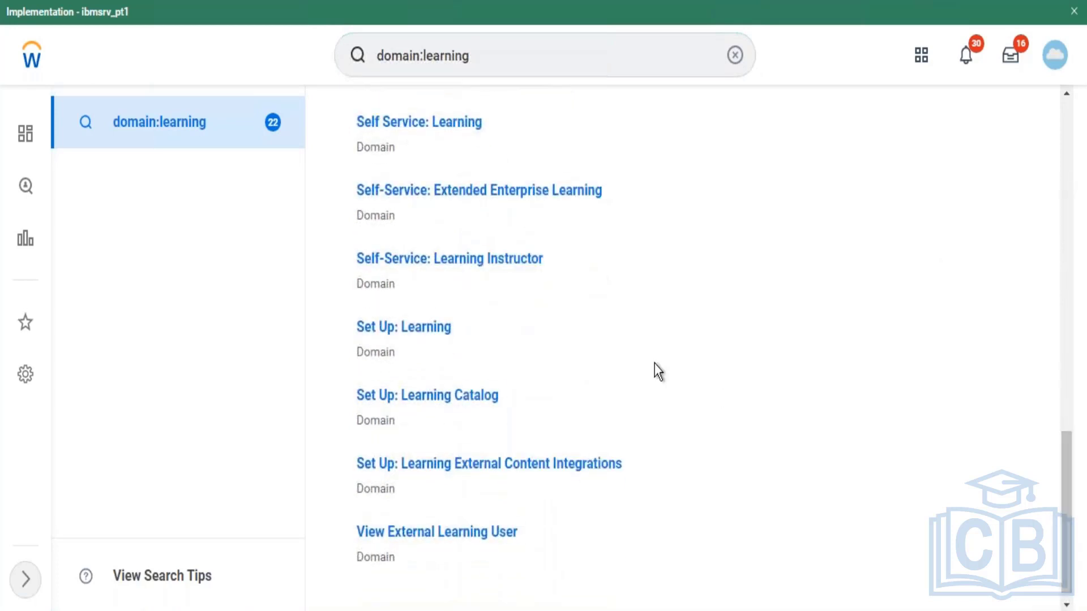
pyautogui.click(426, 338)
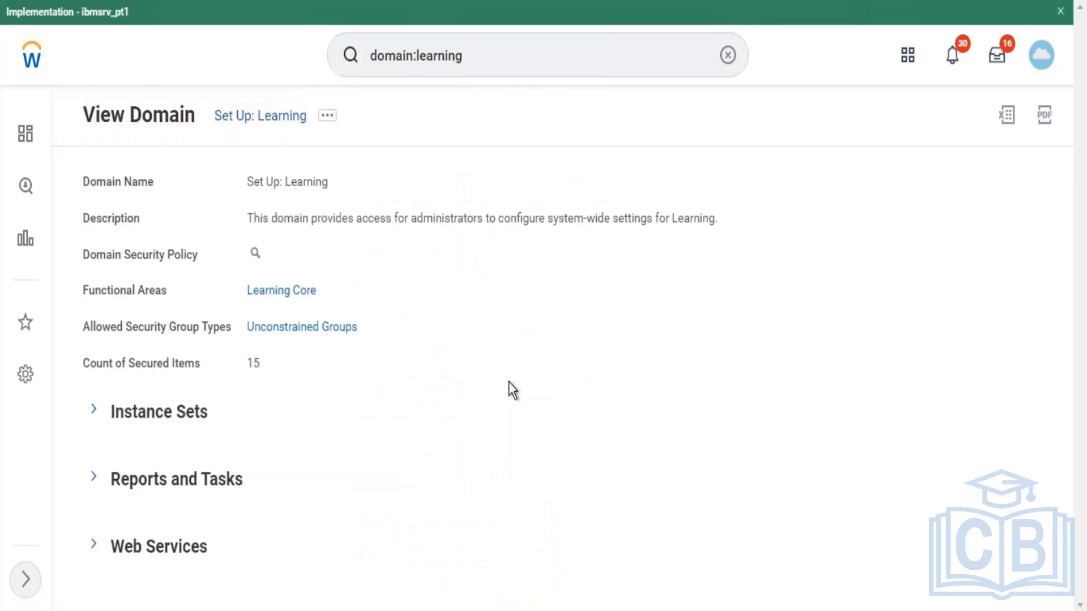
pyautogui.click(270, 254)
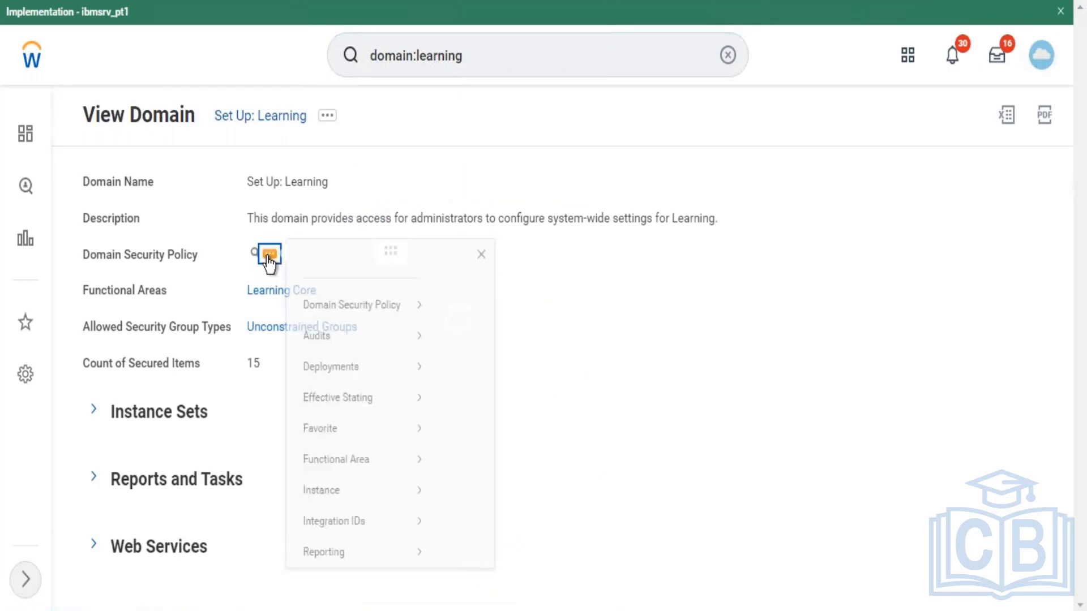
pyautogui.moveTo(343, 311)
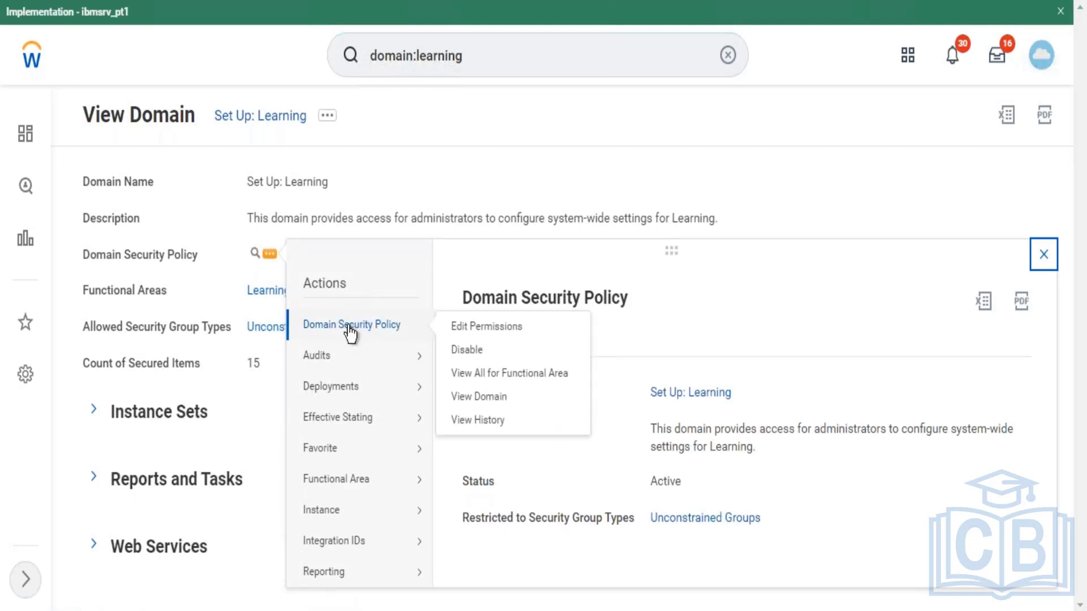
# Step: Dismiss the related-actions popup, leaving the Set Up: Learning domain page showing
pyautogui.click(268, 118)
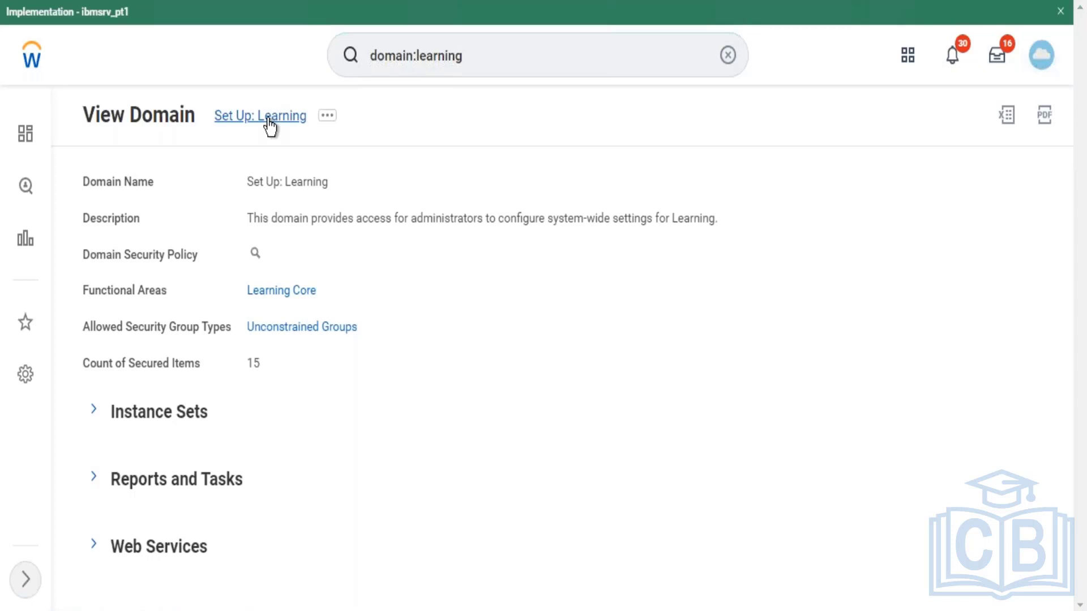
# Step: Correct the query to 'domain:learning' and scroll through the 22 domain results
pyautogui.click(529, 53)
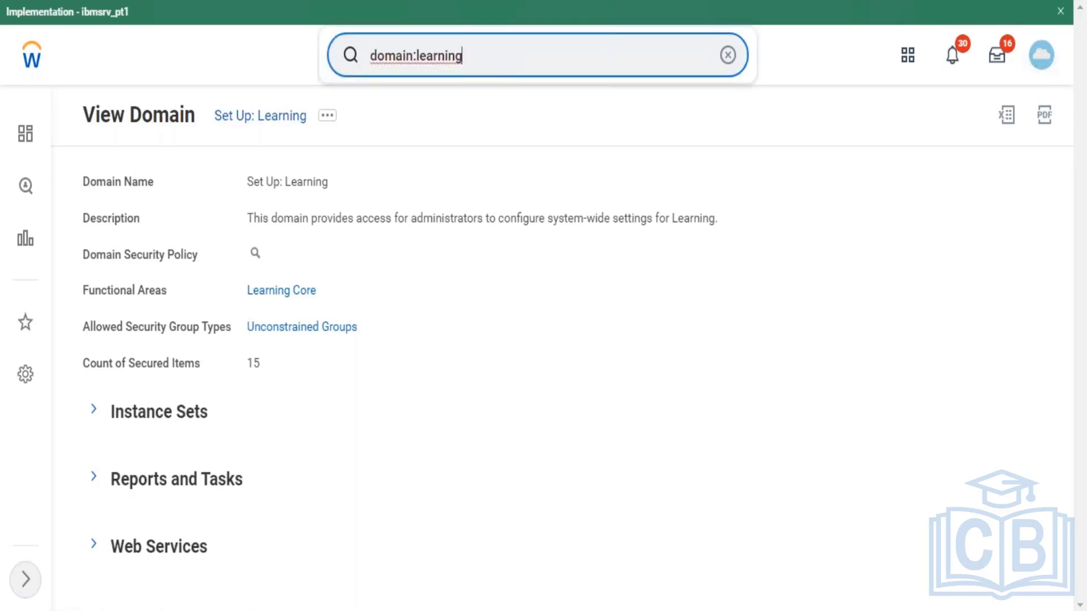
pyautogui.press('BackSpace')
pyautogui.press('BackSpace')
pyautogui.press('BackSpace')
pyautogui.press('BackSpace')
pyautogui.press('BackSpace')
pyautogui.press('BackSpace')
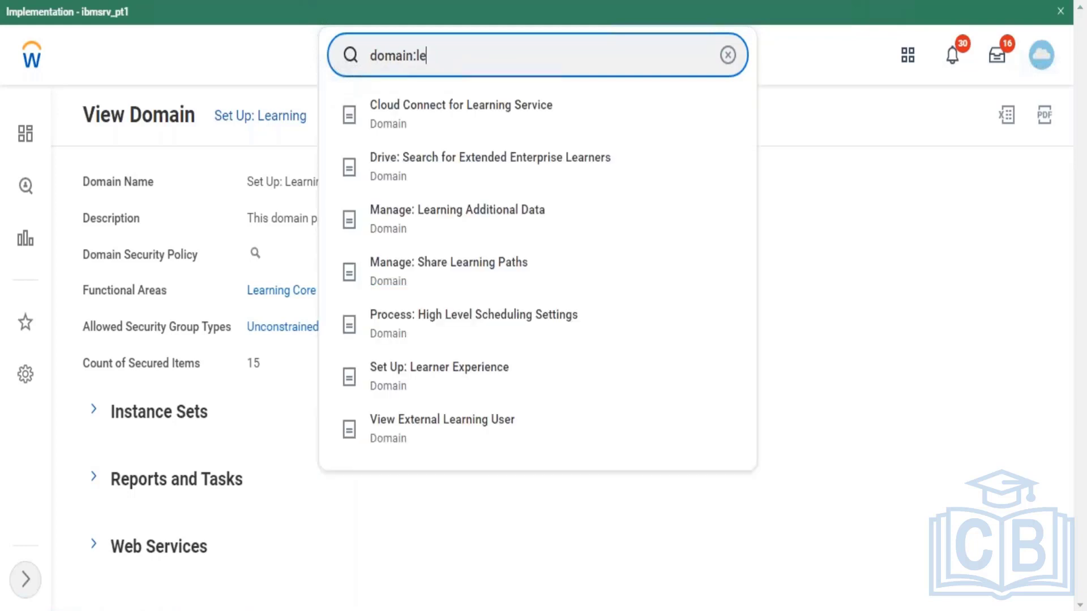
pyautogui.write('r')
pyautogui.press('BackSpace')
pyautogui.write('arning')
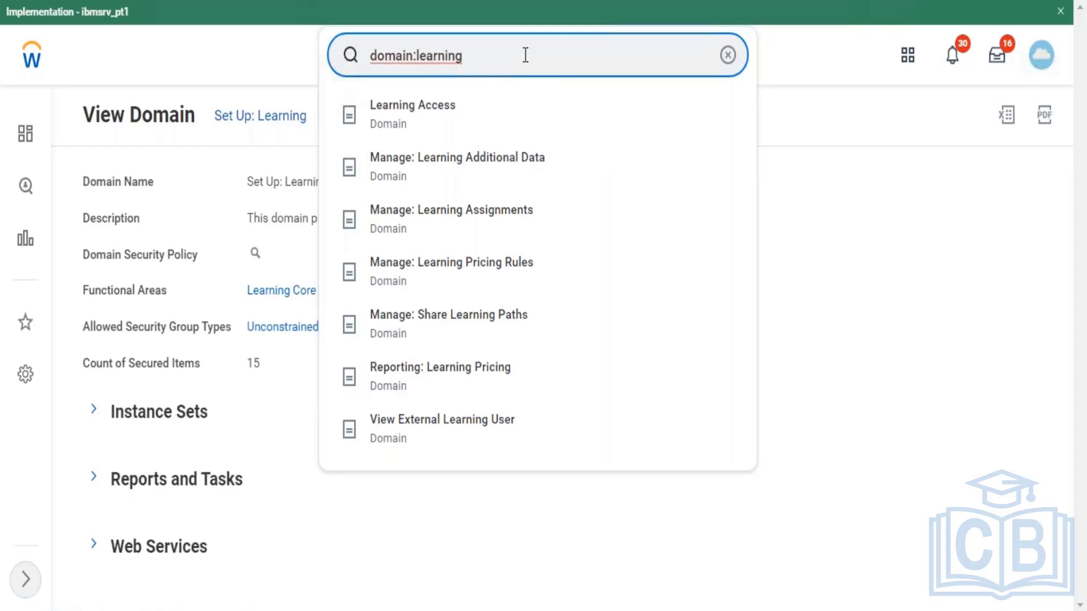
pyautogui.press('Escape')
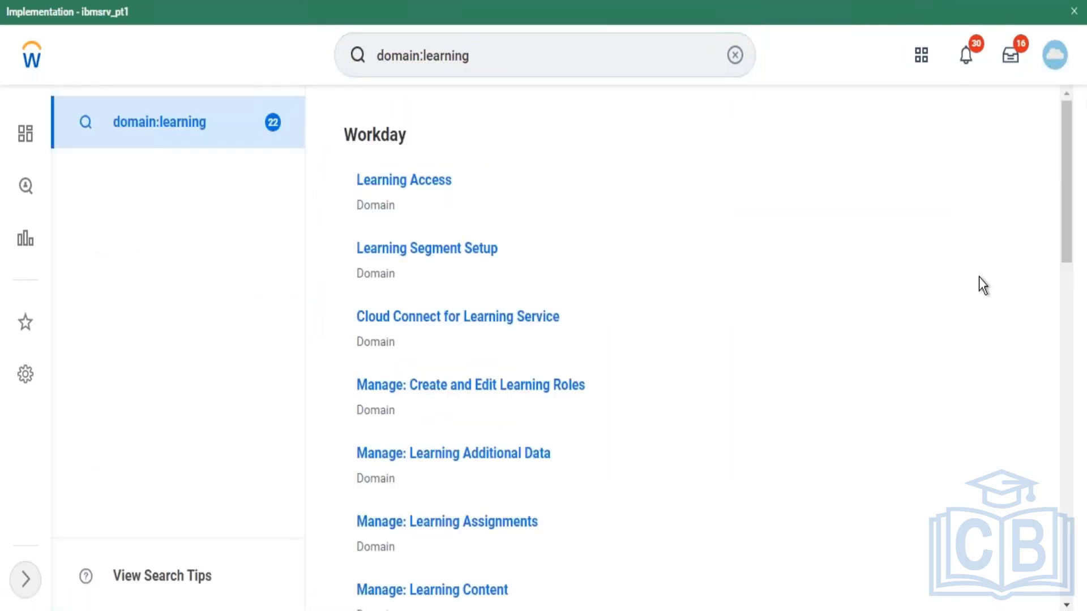
pyautogui.moveTo(1067, 223); pyautogui.dragTo(1067, 461)
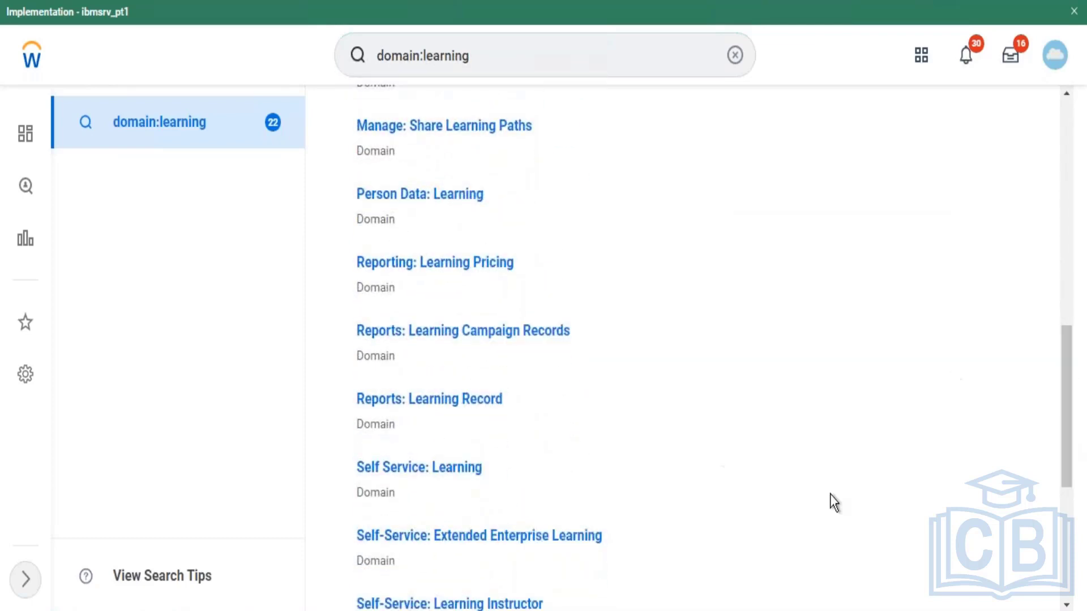
# Step: Open Self Service: Learning and go to its Edit Security Policy Permissions page
pyautogui.click(425, 469)
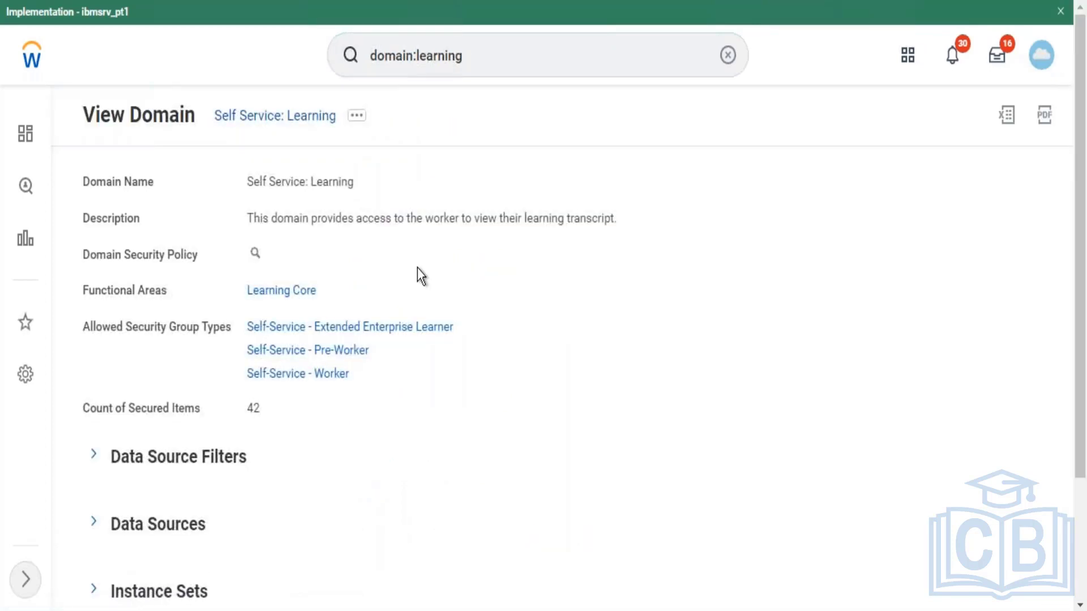
pyautogui.moveTo(261, 219); pyautogui.dragTo(623, 231)
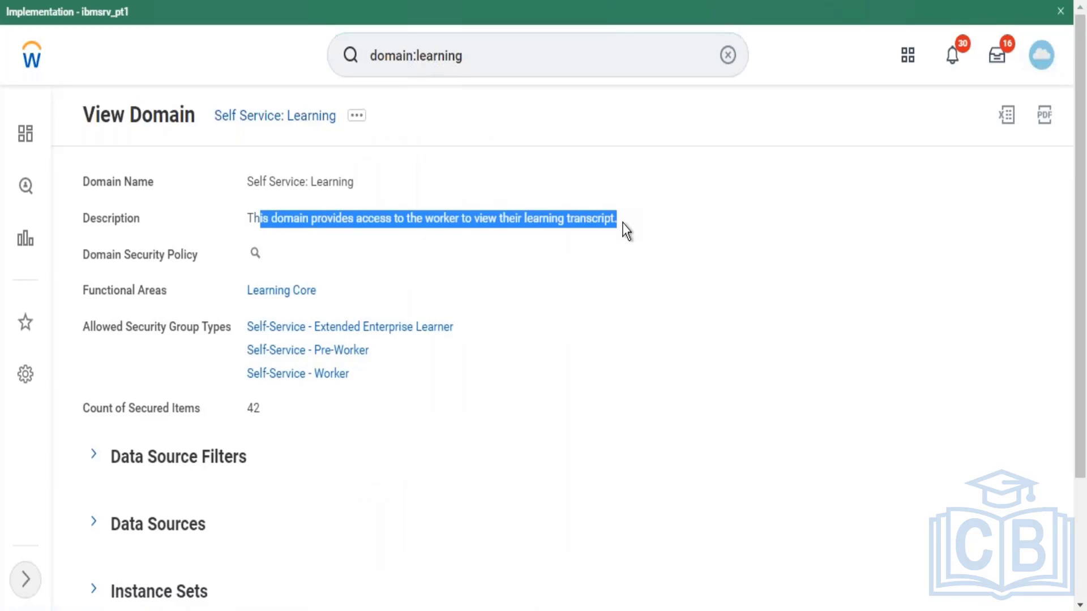
pyautogui.click(356, 116)
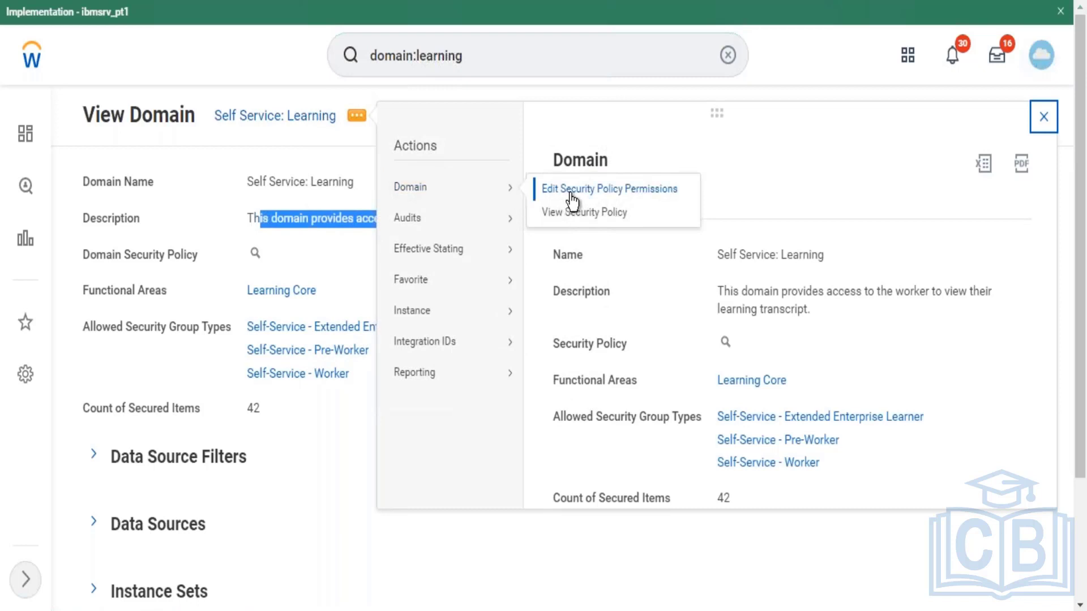
pyautogui.click(571, 192)
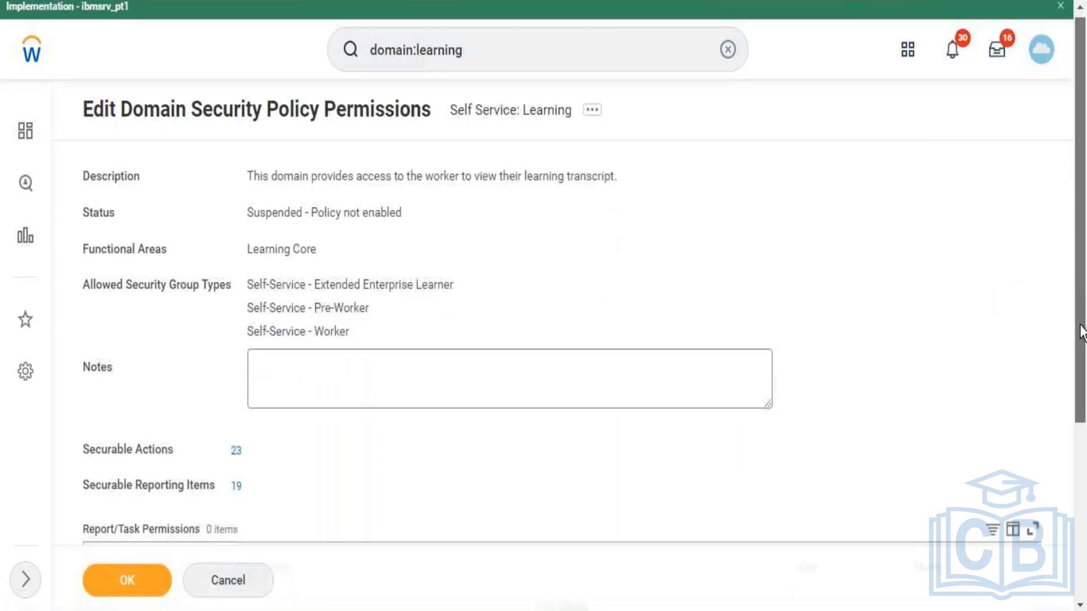
pyautogui.moveTo(1083, 330); pyautogui.dragTo(1082, 487)
pyautogui.click(544, 320)
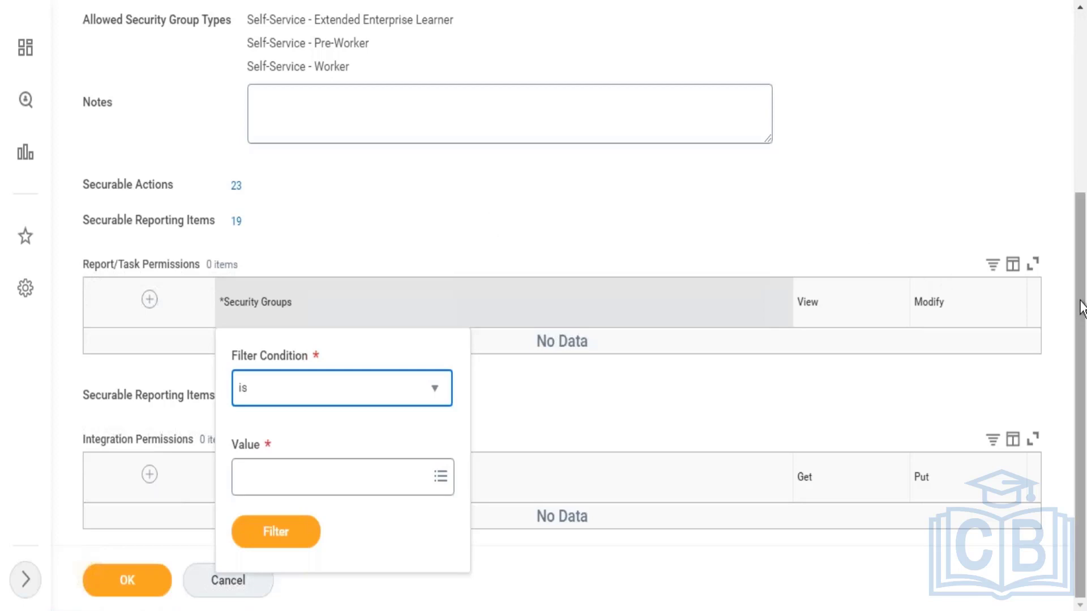
pyautogui.moveTo(1080, 301); pyautogui.dragTo(1080, 6)
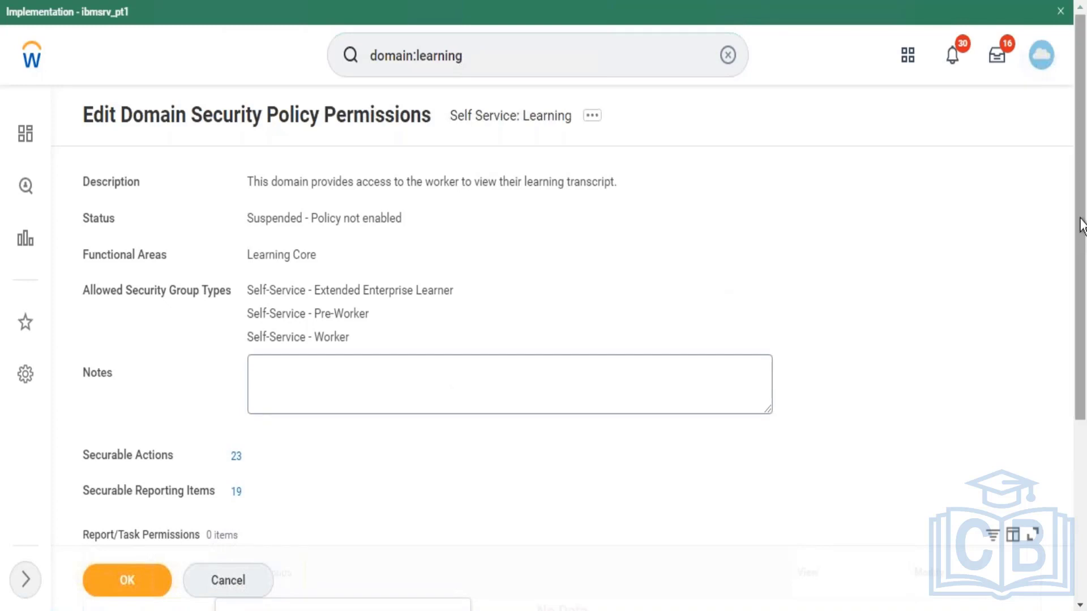
pyautogui.moveTo(1081, 226); pyautogui.dragTo(1081, 328)
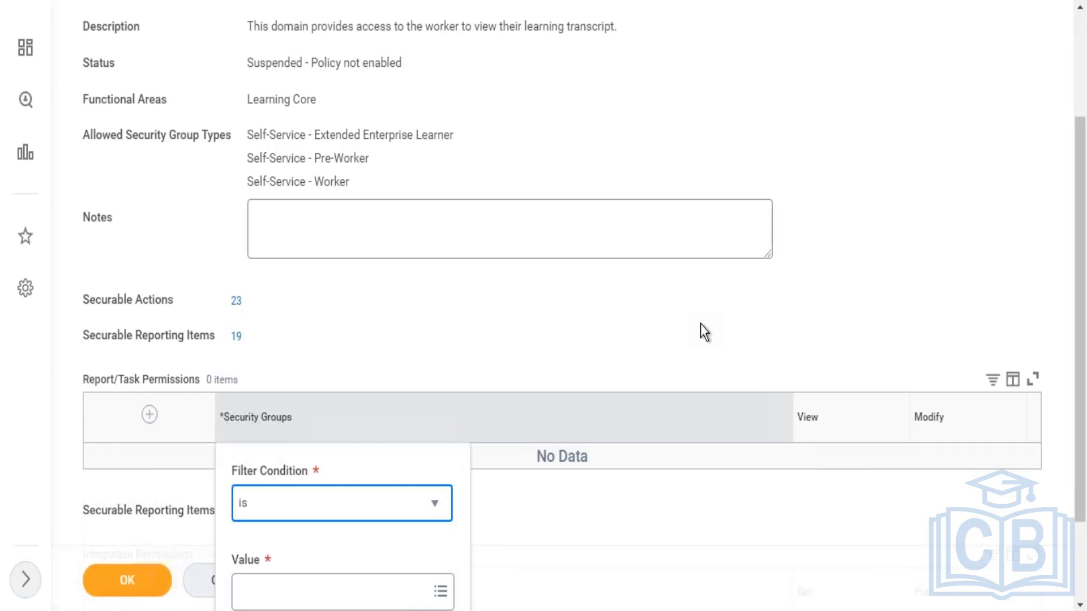
pyautogui.click(1081, 51)
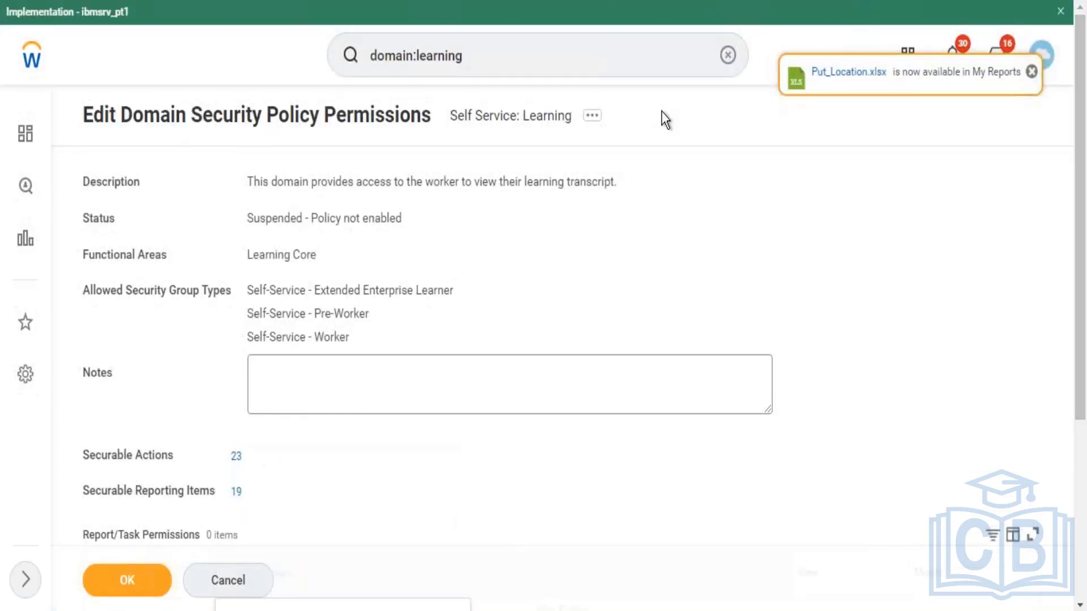
# Step: Rerun the domain:learning search and bring up the Learning Access domain's actions
pyautogui.click(536, 53)
pyautogui.press('Return')
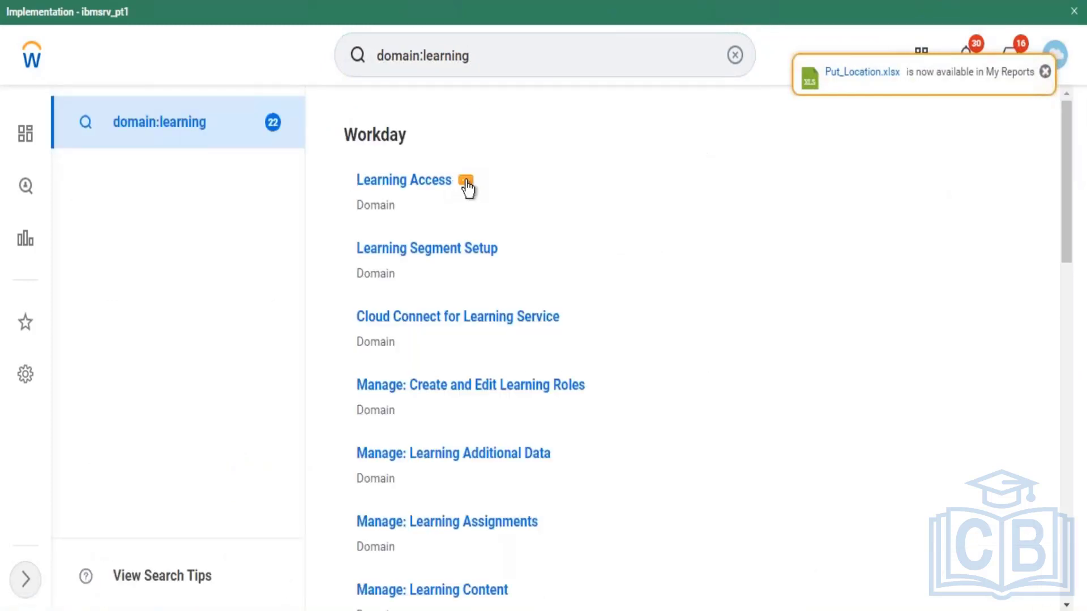
pyautogui.click(466, 182)
pyautogui.moveTo(600, 250)
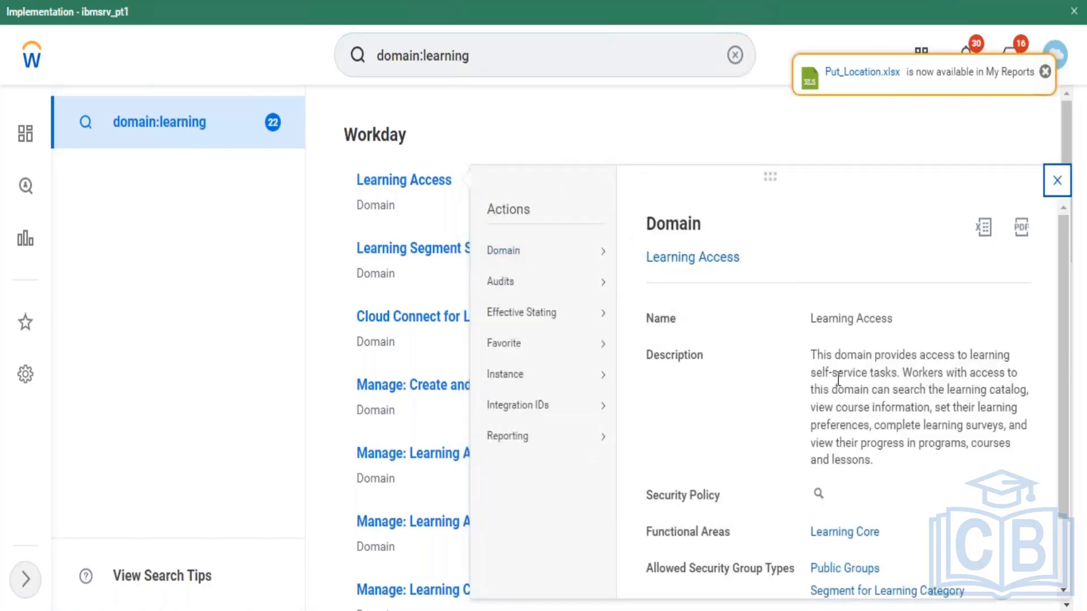
pyautogui.moveTo(838, 374); pyautogui.dragTo(883, 374)
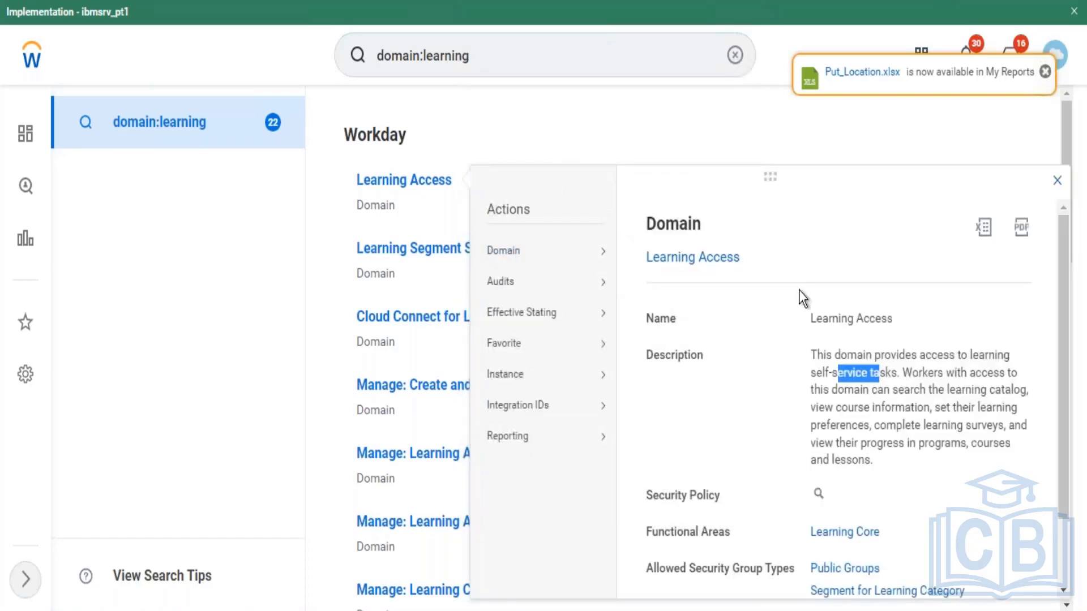
# Step: Confirm Learning Access gives All Employees and All Contingent Workers view-only permission, then go back
pyautogui.moveTo(527, 255)
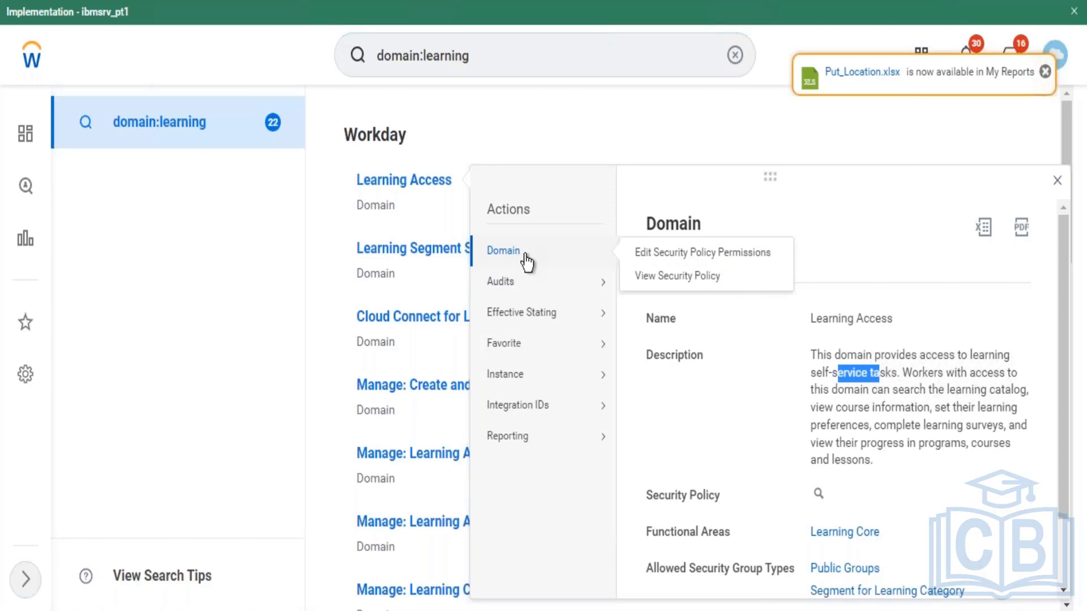
pyautogui.click(667, 252)
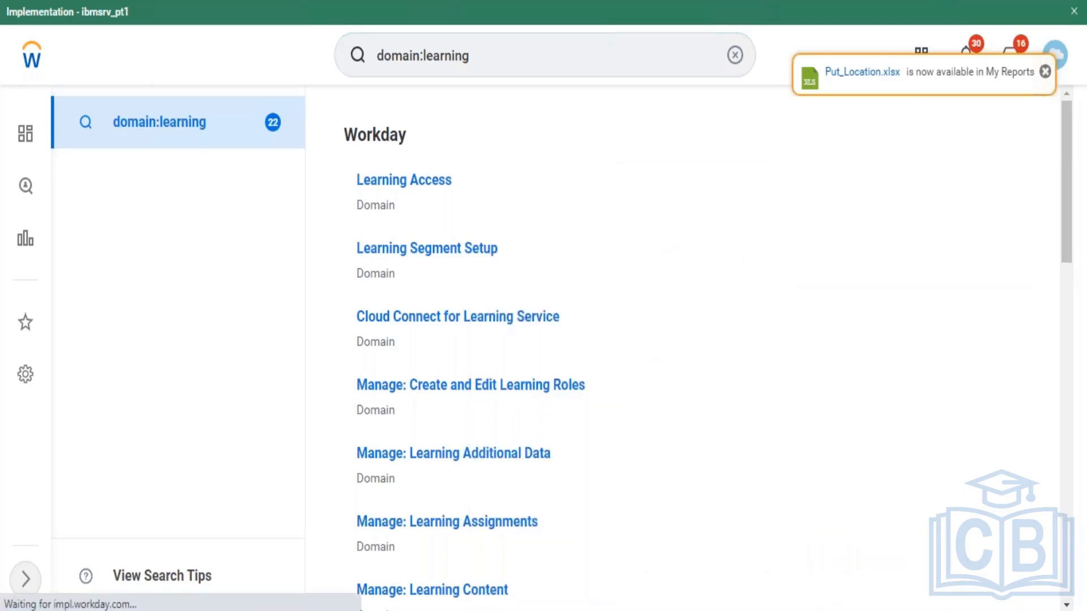
pyautogui.scroll(-7, 1083, 224)
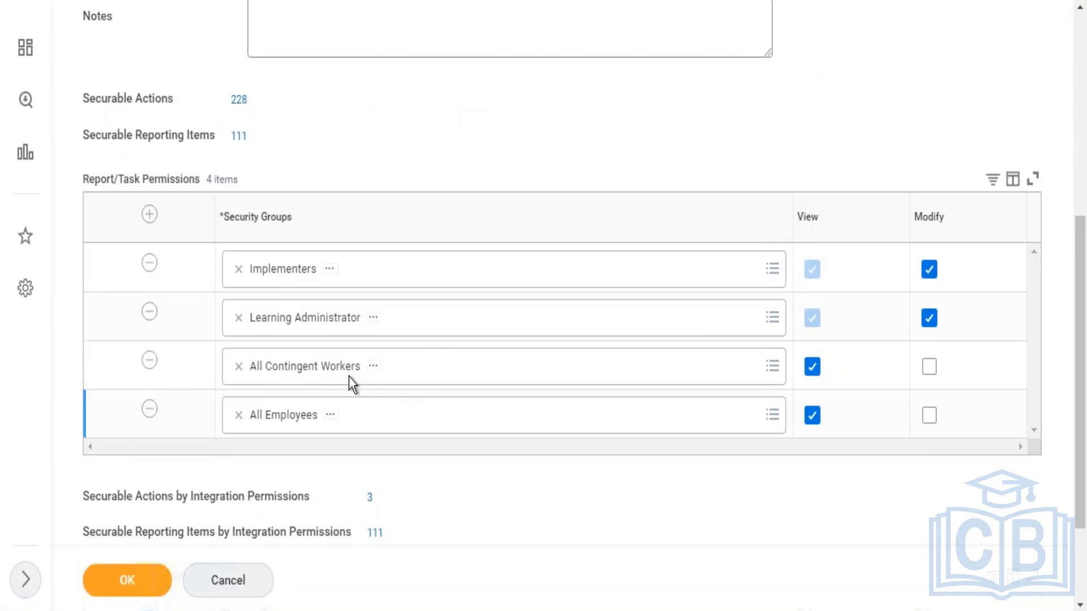
pyautogui.hotkey('alt', 'Left')
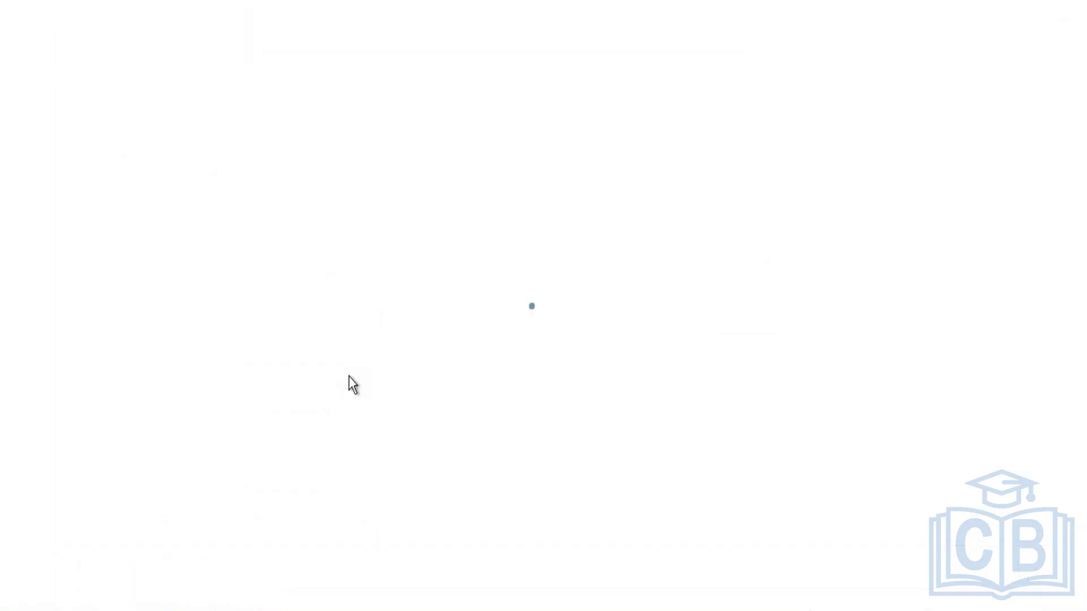